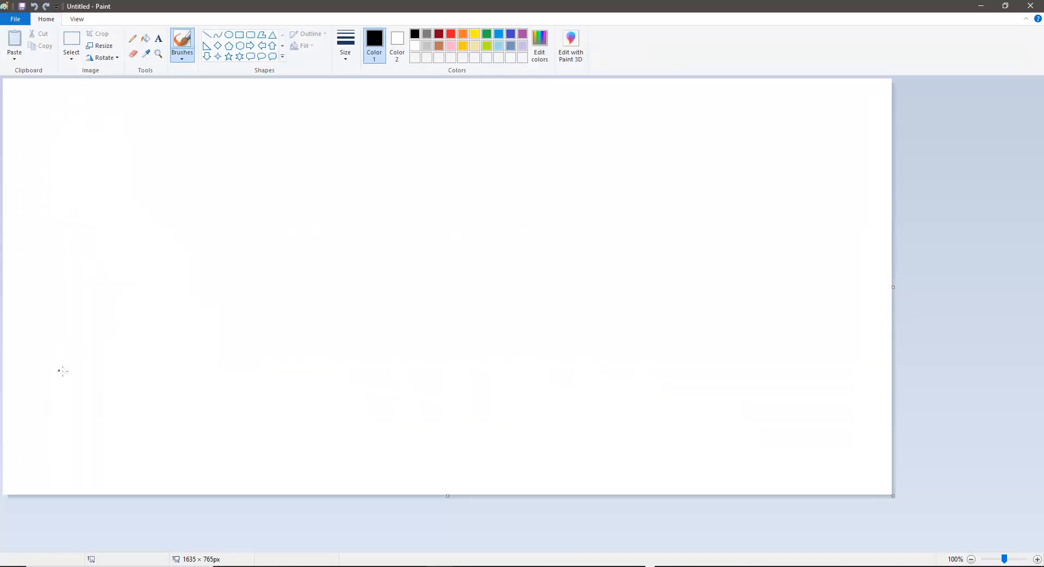
- Sketch two overlapping hill outlines with freehand brush strokes and a small hut with posts and a sloped roof on the right hill
mouse_move(39, 386)
mouse_down()
mouse_move(198, 350)
mouse_move(472, 368)
mouse_up()
mouse_move(424, 385)
mouse_down()
mouse_move(688, 300)
mouse_move(846, 376)
mouse_up()
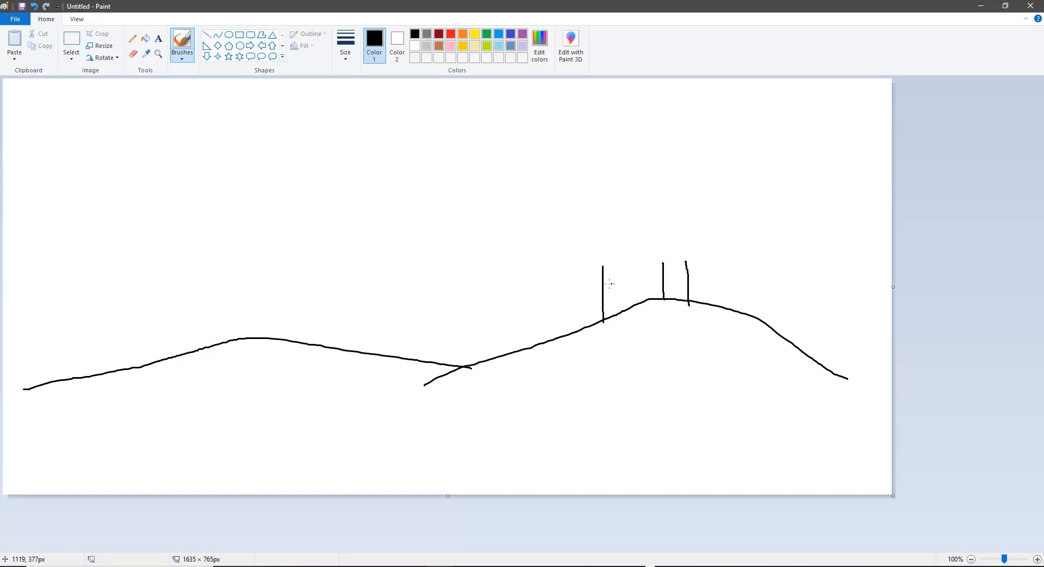
drag(590, 251, 681, 242)
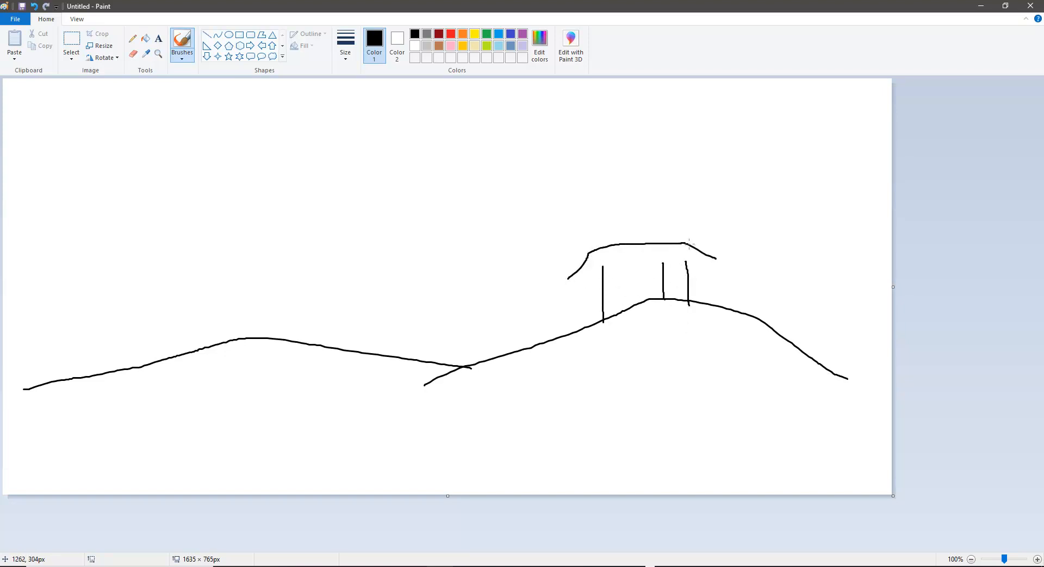
drag(561, 281, 718, 262)
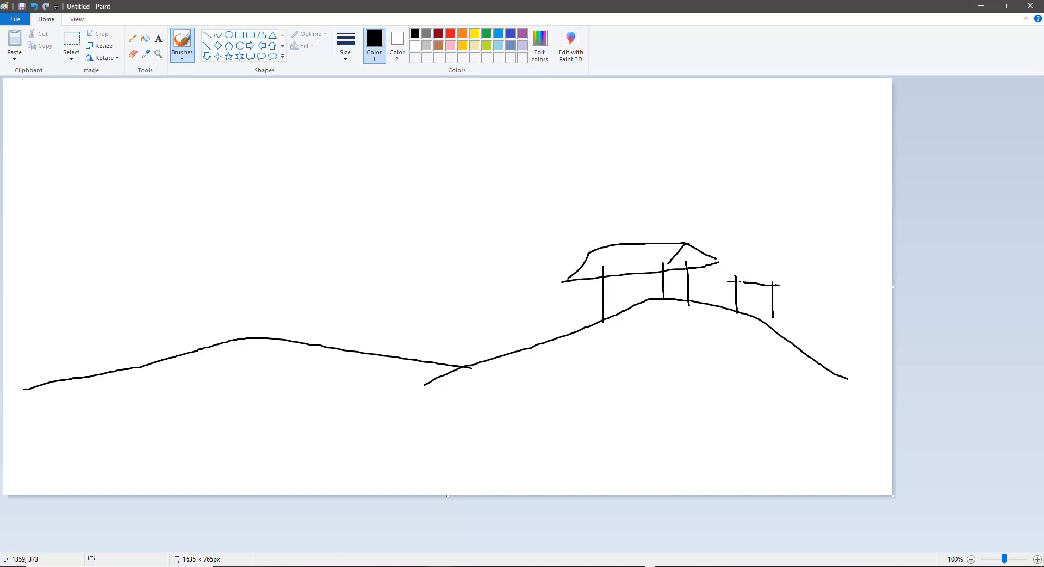
- Sketch a tall tower beside the hut and a round-topped tree on the hill's left slope
drag(749, 140, 758, 259)
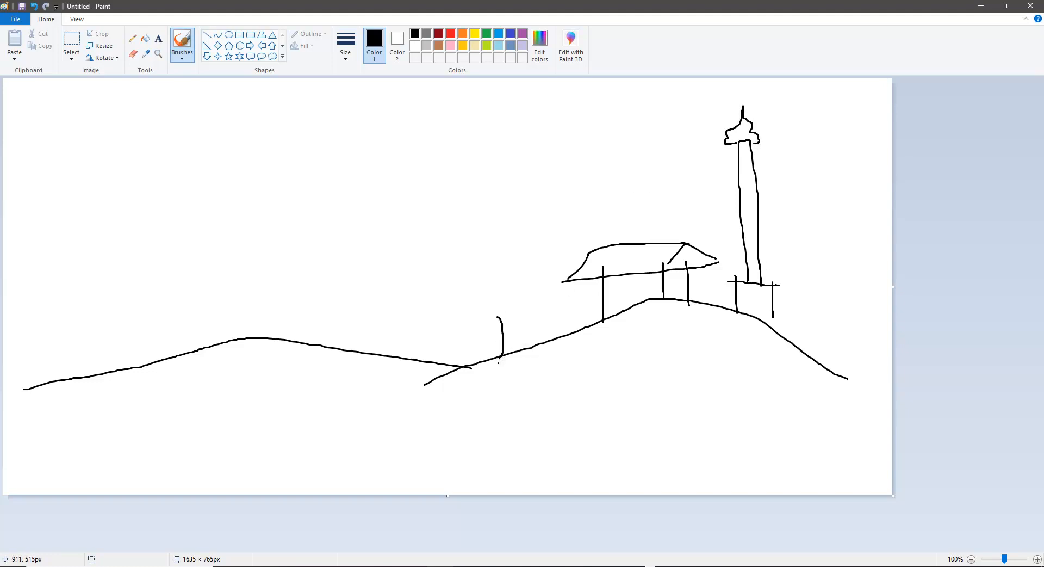
drag(461, 282, 536, 311)
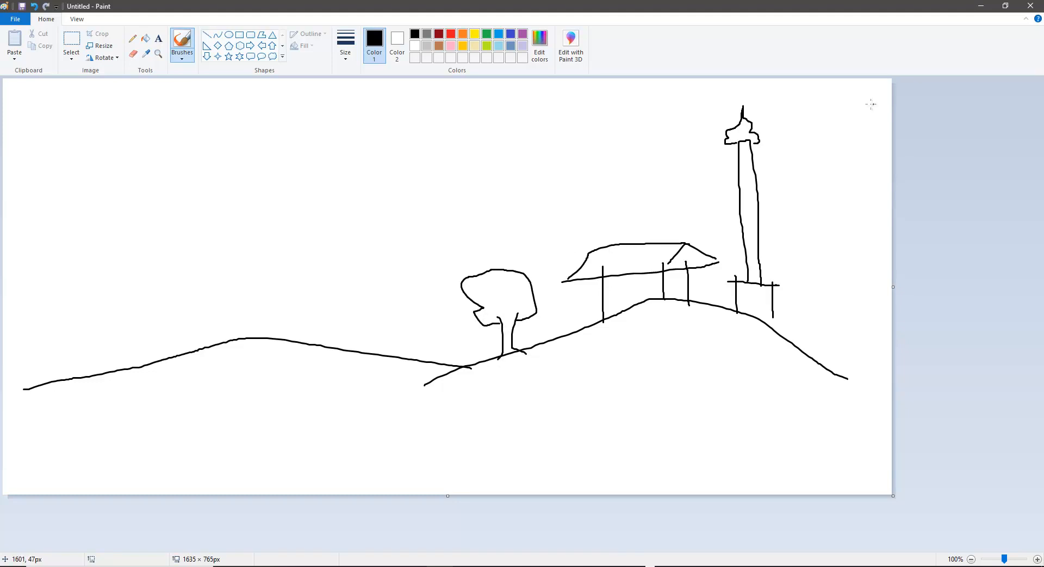
- Switch to Maya and create a polygon plane
click(980, 5)
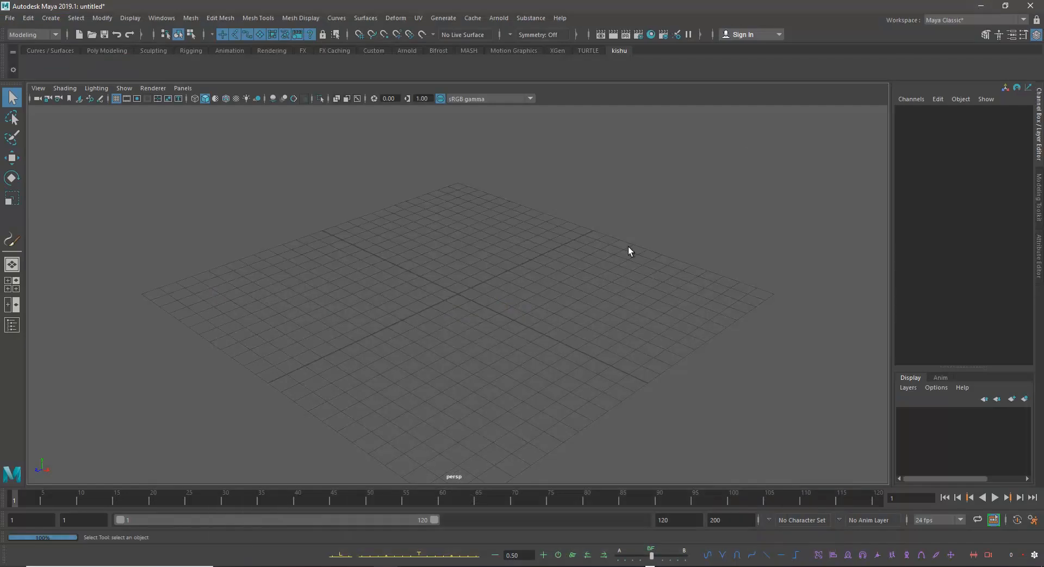
alt+middle_drag(581, 284, 580, 270)
click(99, 51)
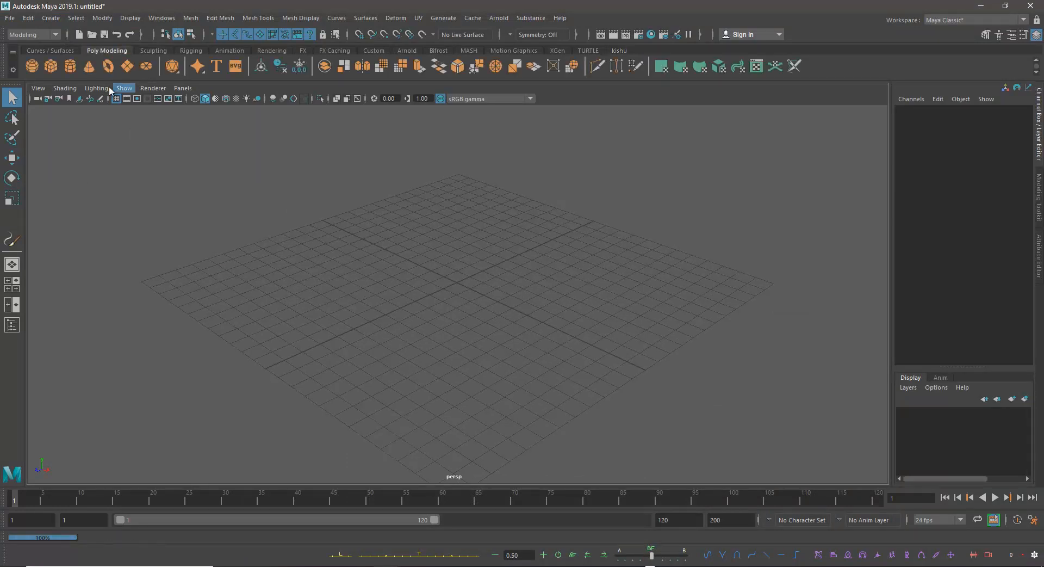
click(125, 66)
- Scale the plane uniformly to about 22.8 and set its width and height subdivisions to 8
key(w)
key(r)
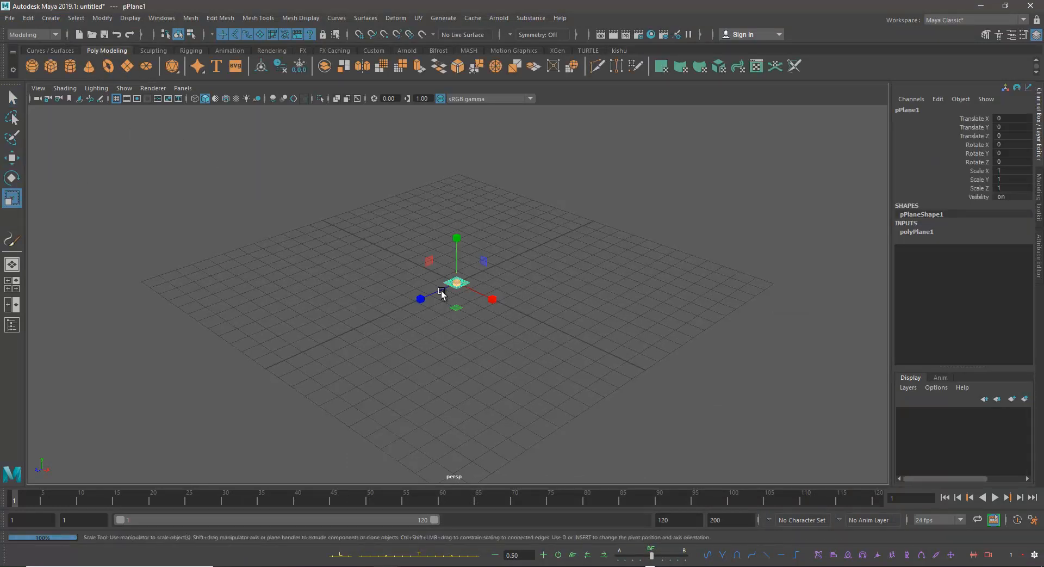
drag(468, 282, 1012, 266)
click(918, 232)
click(1013, 267)
key(Return)
- Enlarge the plane to about 24.52 uniformly and stretch its X scale to about 35.43
alt+drag(544, 283, 512, 293)
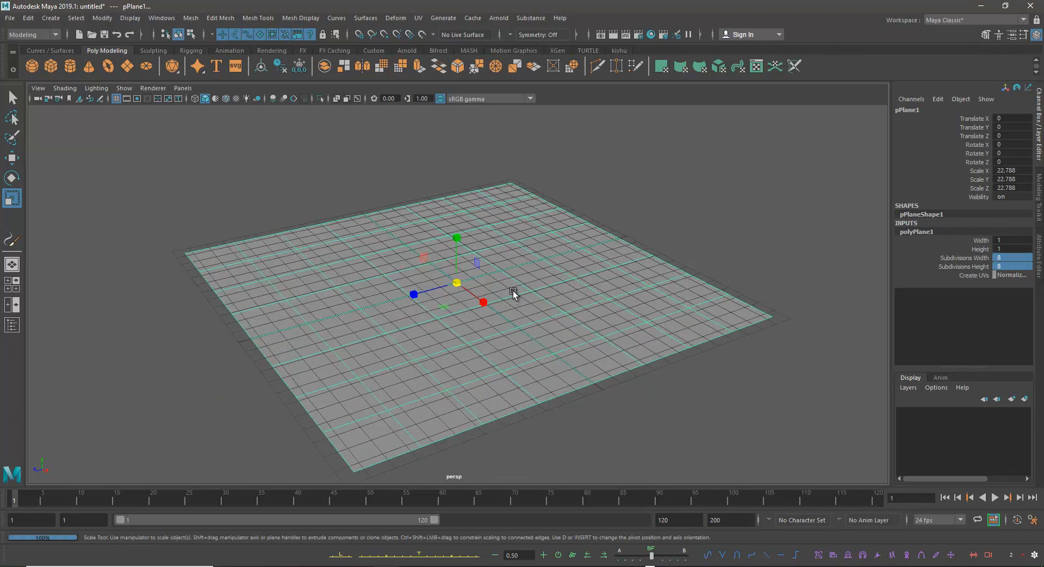
alt+right_drag(451, 292, 481, 312)
drag(452, 282, 342, 282)
- Raise two groups of the plane's inner vertices to form two separate hills, and return to object selection
right_drag(342, 298, 327, 289)
drag(308, 280, 378, 227)
key(w)
alt+drag(532, 320, 491, 376)
drag(504, 305, 572, 310)
right_drag(529, 330, 631, 232)
alt+drag(485, 327, 478, 355)
alt+middle_drag(478, 355, 422, 347)
click(409, 236)
click(423, 347)
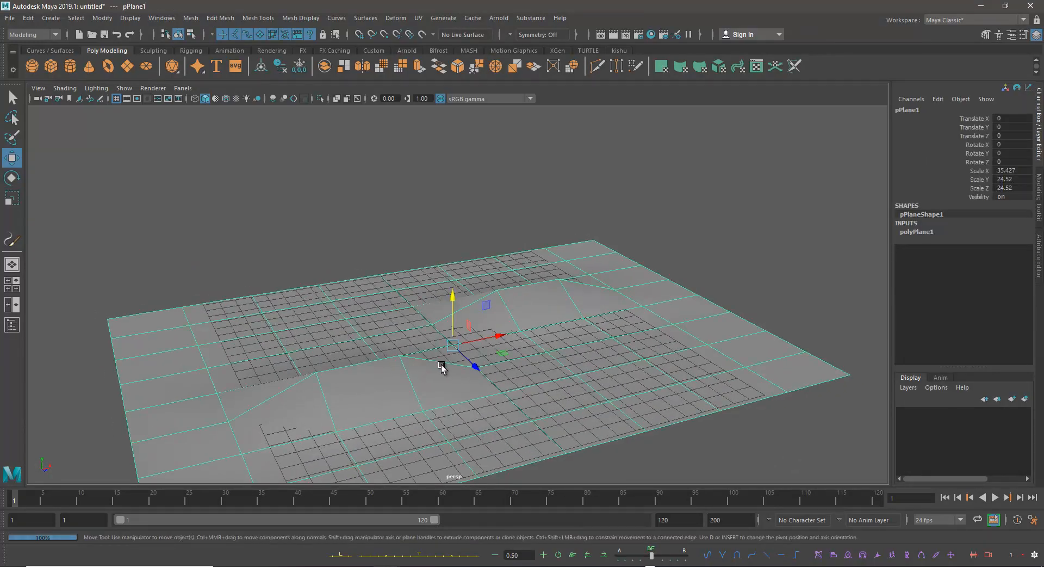
- Toggle the terrain plane between the rough and smooth mesh display, leaving the smooth preview on
alt+drag(440, 368, 422, 324)
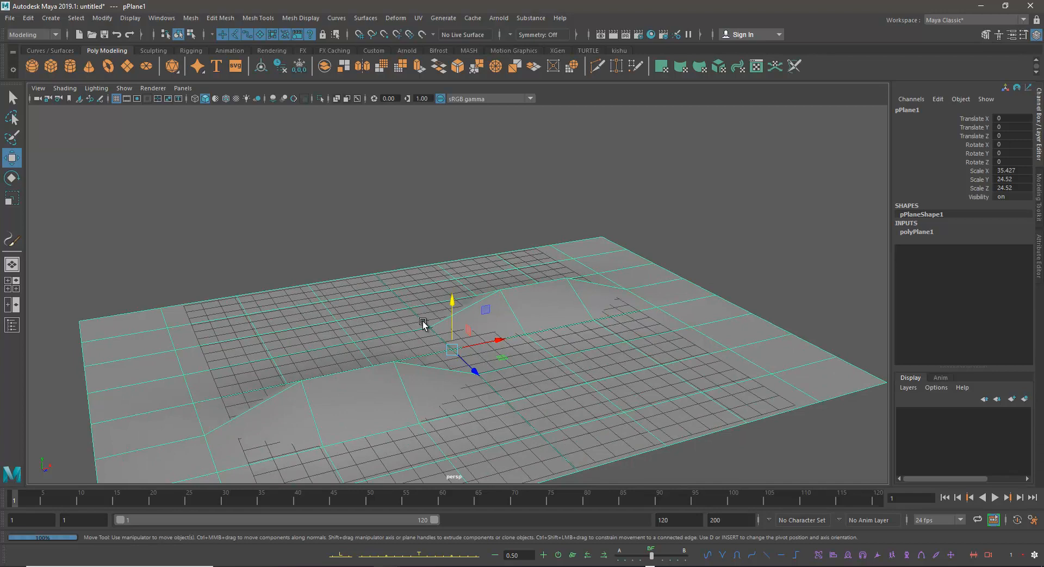
key(3)
key(1)
click(373, 204)
alt+drag(373, 204, 486, 302)
click(486, 304)
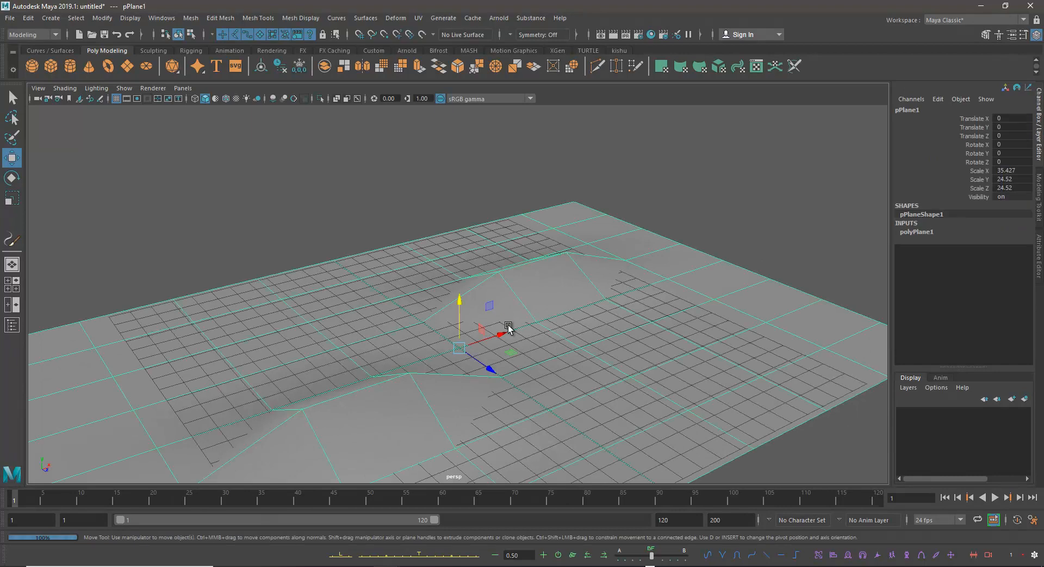
key(3)
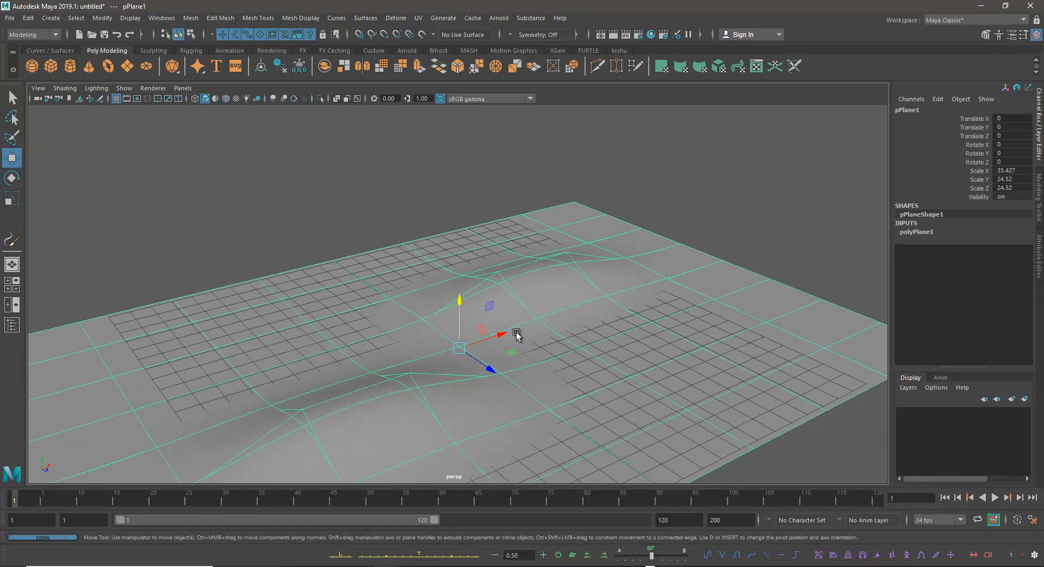
- Try raising a single crest vertex of the left hill, undo the move, and return to object selection
alt+drag(516, 333, 434, 327)
alt+drag(315, 361, 305, 345)
alt+drag(276, 303, 268, 342)
right_drag(267, 277, 172, 289)
click(259, 323)
drag(258, 325, 263, 305)
key(ctrl+z)
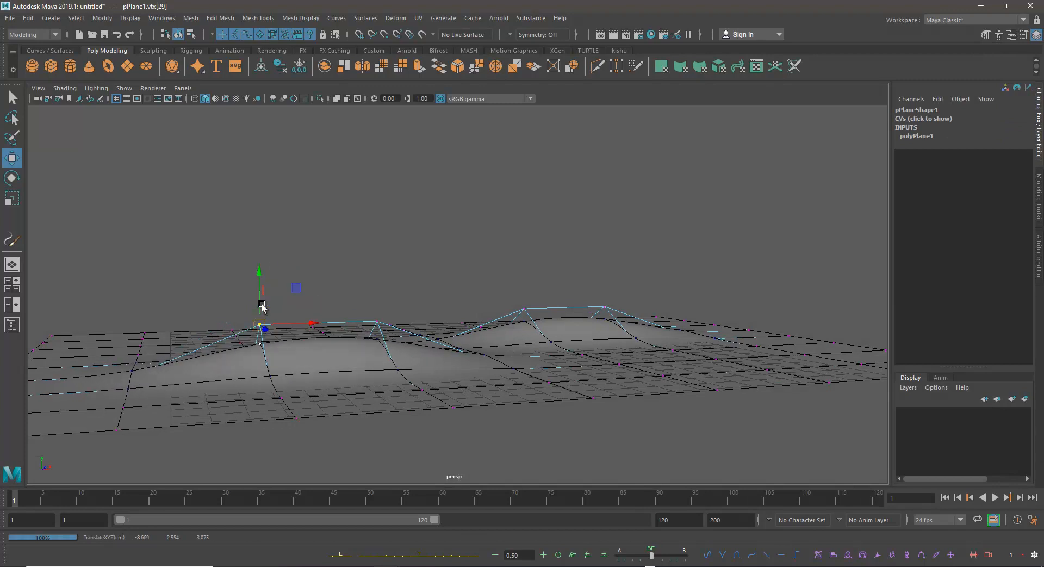
right_drag(346, 345, 419, 262)
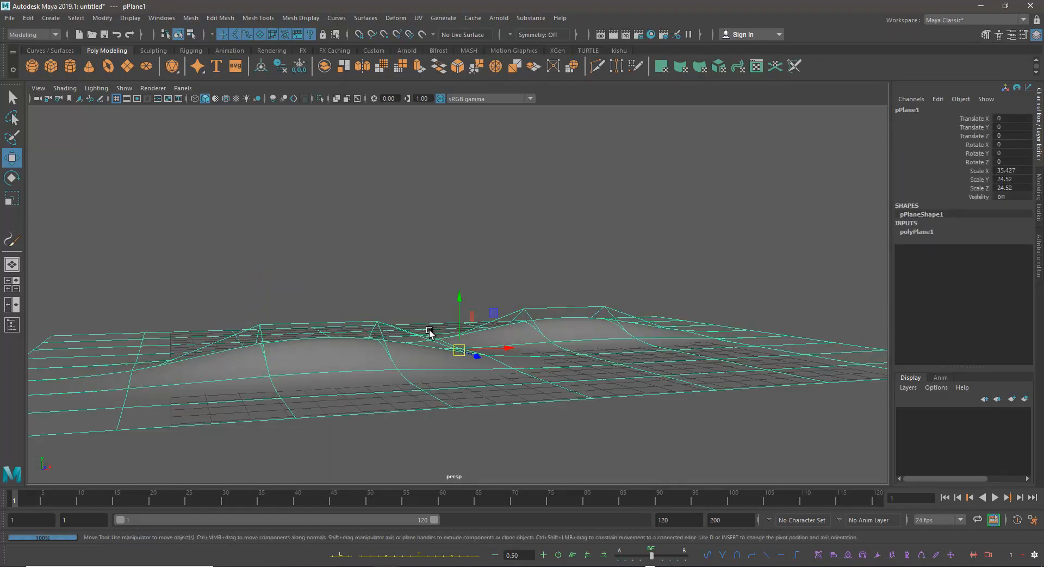
- Set the renderer to Maya Software in the render settings and minimize the settings window
alt+drag(417, 357, 439, 375)
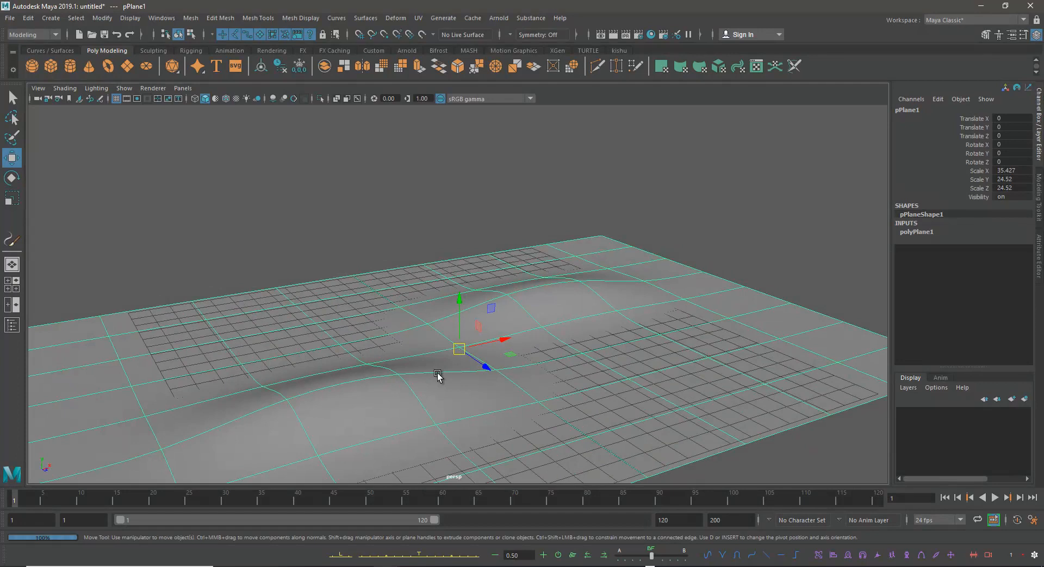
alt+drag(567, 346, 533, 305)
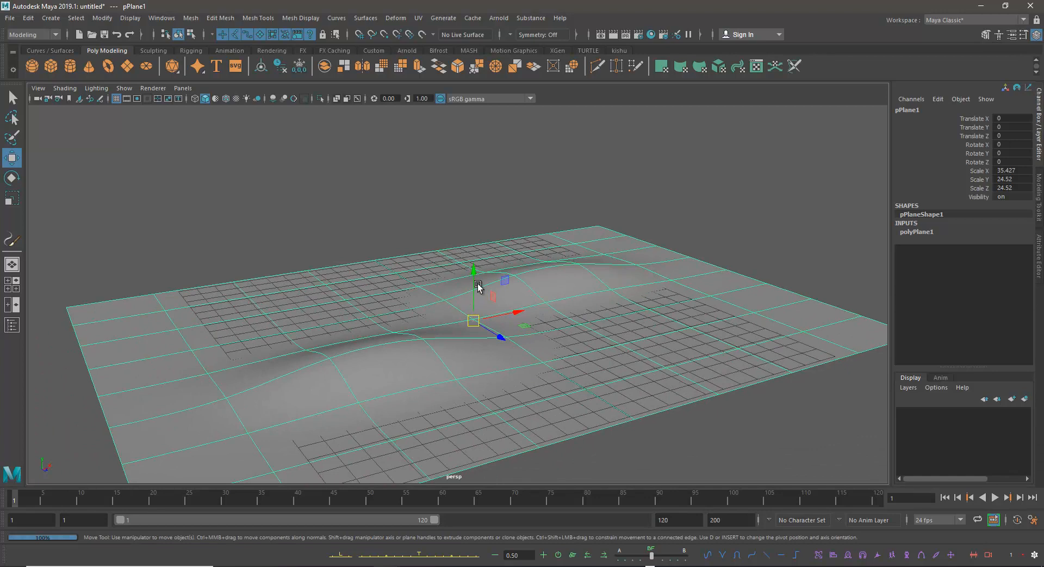
click(639, 35)
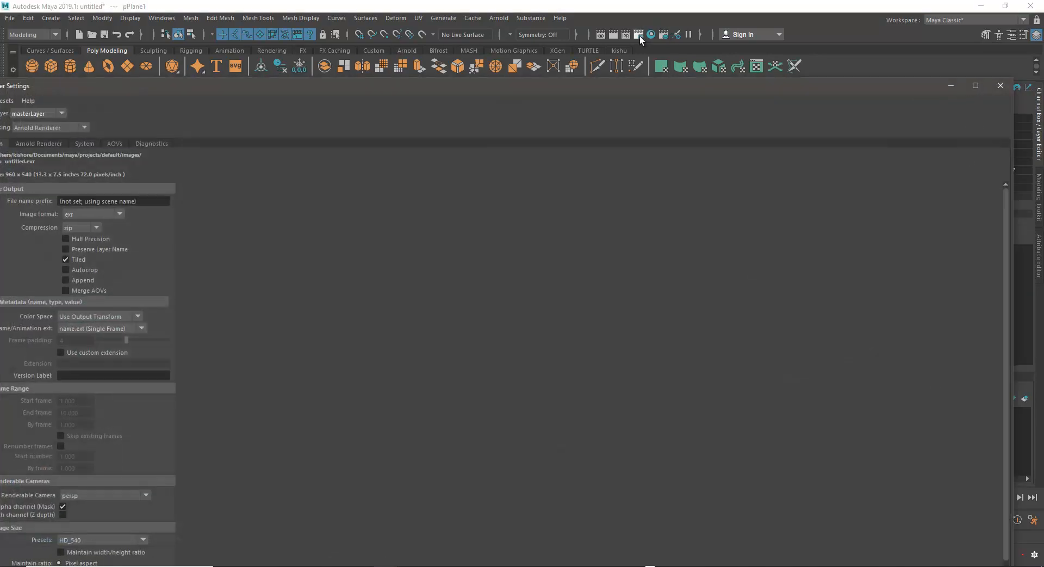
drag(54, 84, 174, 86)
click(181, 127)
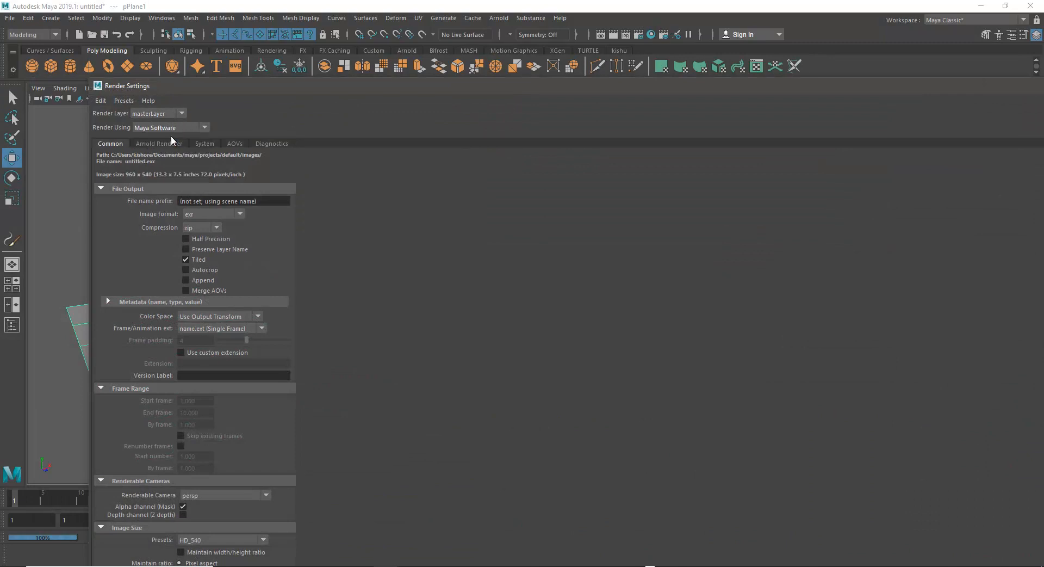
click(171, 136)
drag(1017, 89, 837, 110)
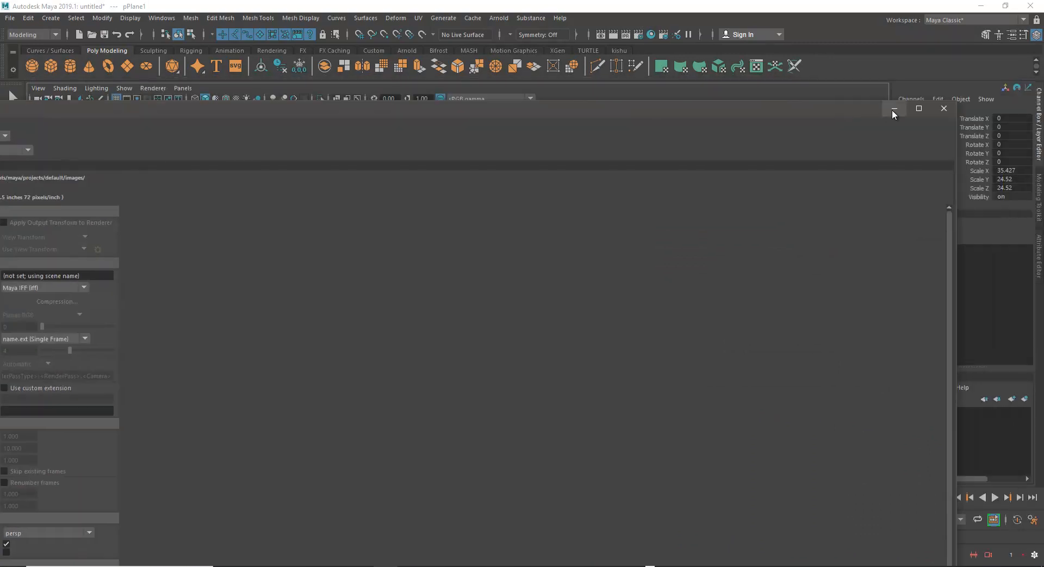
click(892, 109)
- Render the perspective view of the terrain to check it, and compare the rough and smooth mesh displays
scroll(449, 295, up, 1)
alt+drag(494, 297, 578, 327)
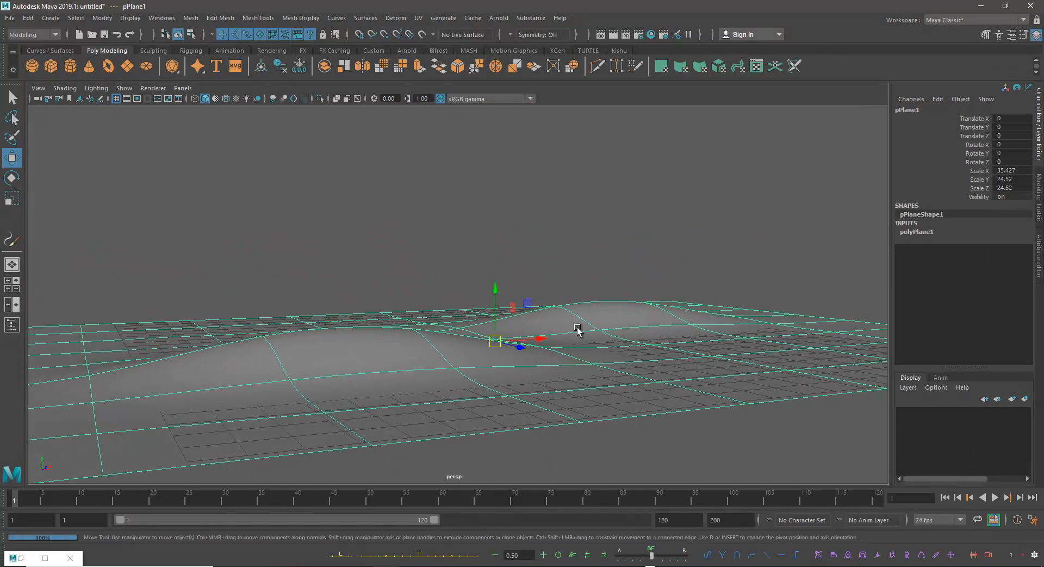
click(613, 35)
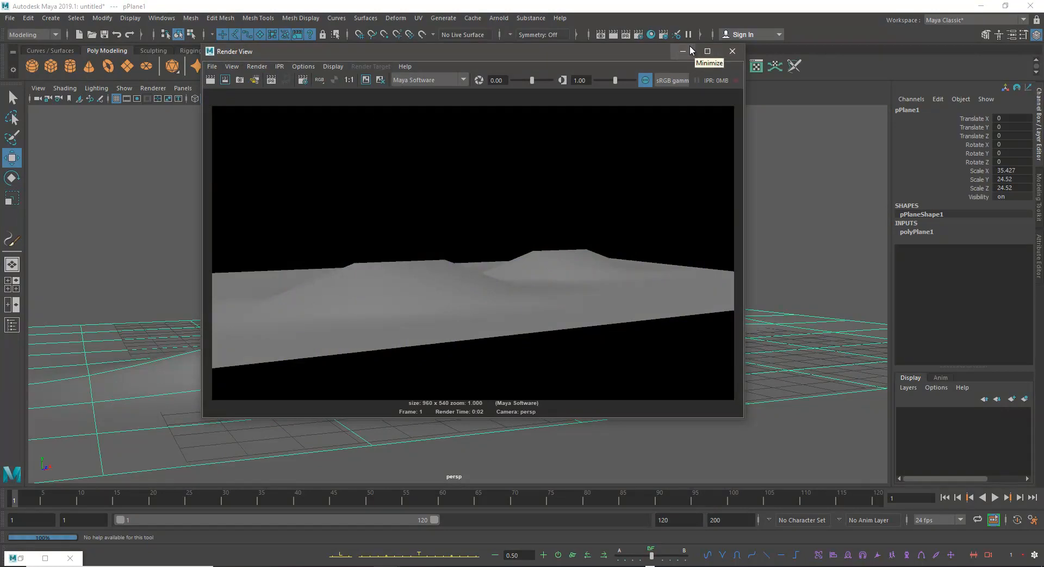
click(731, 52)
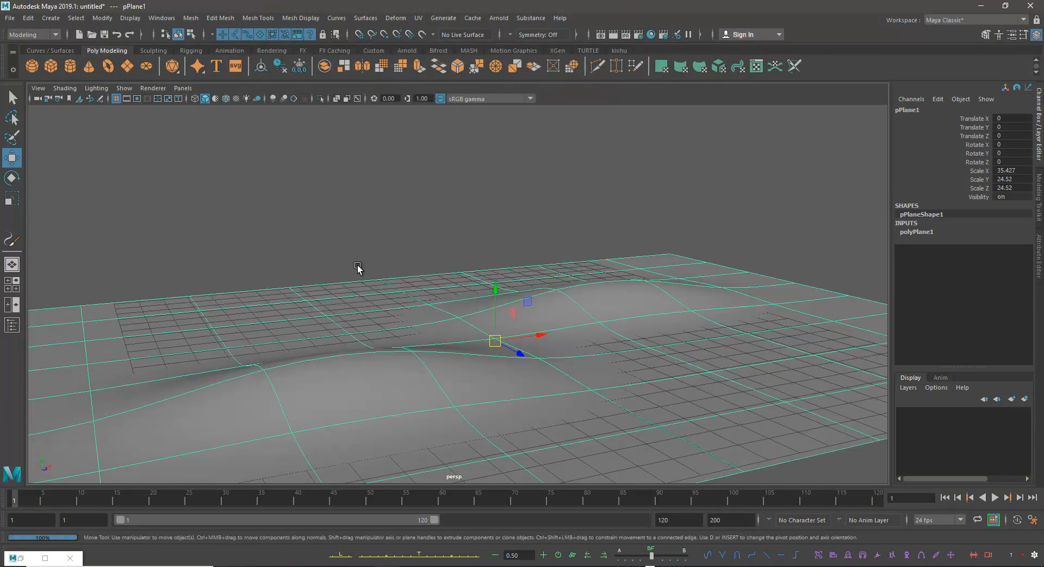
key(1)
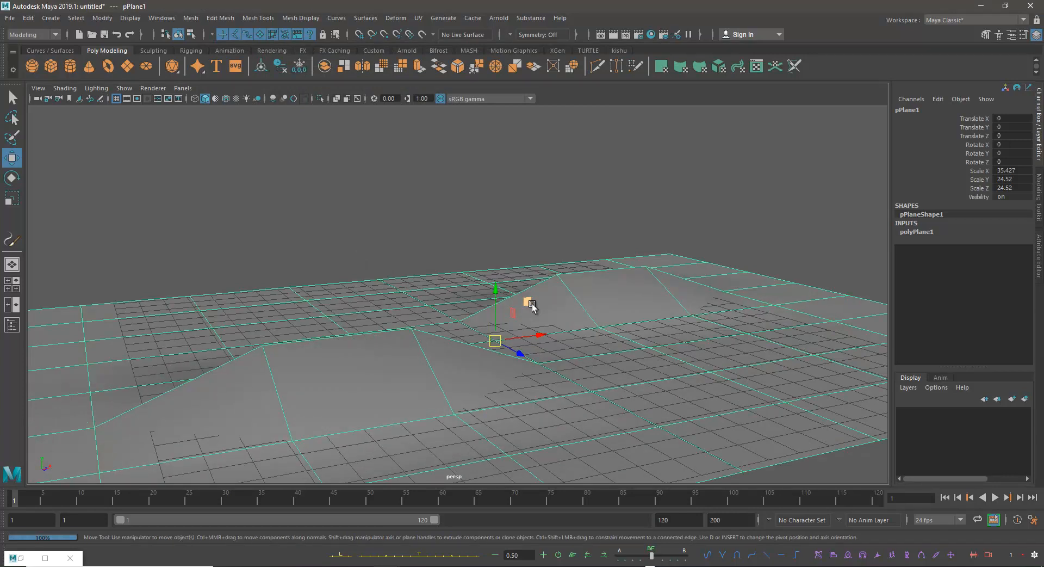
key(3)
- Adjust the right hill's crest by selecting its vertices and raising them
alt+drag(510, 322, 562, 327)
right_drag(578, 276, 491, 275)
mouse_move(593, 305)
alt+mouse_down()
mouse_move(593, 324)
mouse_move(604, 300)
mouse_move(596, 311)
alt+mouse_up()
drag(692, 301, 693, 301)
drag(616, 238, 618, 221)
alt+drag(676, 284, 460, 283)
drag(675, 291, 826, 304)
alt+drag(745, 333, 651, 275)
- Reshape the left hill by adjusting the row of vertices along its ridge, and return to object selection
drag(608, 249, 268, 362)
drag(166, 343, 539, 369)
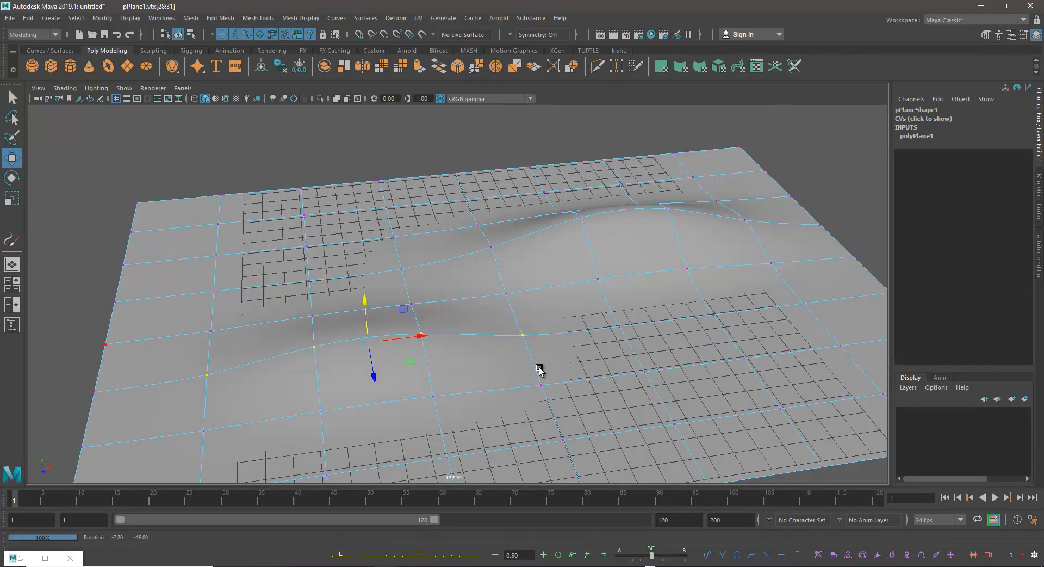
alt+drag(361, 303, 585, 261)
right_drag(585, 259, 663, 211)
alt+drag(671, 229, 662, 250)
click(676, 189)
alt+middle_drag(661, 250, 672, 269)
alt+drag(672, 269, 651, 285)
click(598, 288)
alt+drag(547, 279, 639, 316)
- Fine-tune the terrain's hill vertices from several sides to soften the slopes, and return to object selection
right_drag(631, 269, 566, 261)
scroll(452, 223, down, 5)
alt+drag(544, 261, 682, 375)
alt+drag(684, 376, 692, 345)
drag(671, 261, 716, 273)
alt+drag(700, 280, 399, 301)
drag(237, 193, 314, 385)
alt+drag(331, 292, 278, 263)
alt+middle_drag(629, 327, 577, 348)
alt+drag(630, 309, 620, 309)
alt+drag(620, 205, 706, 443)
drag(674, 289, 734, 294)
alt+drag(550, 305, 658, 288)
right_drag(657, 278, 777, 199)
- Create a camera and raise it above the terrain to about 2.29 in Y
alt+drag(741, 326, 718, 291)
alt+middle_drag(662, 247, 641, 359)
alt+drag(641, 359, 664, 340)
alt+middle_drag(664, 340, 671, 362)
alt+drag(671, 363, 252, 154)
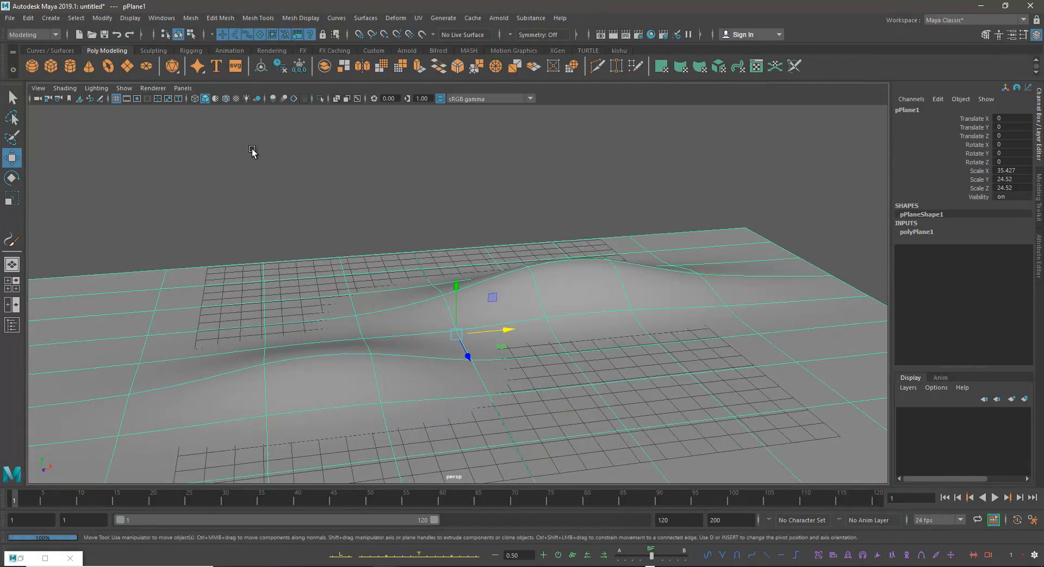
click(59, 18)
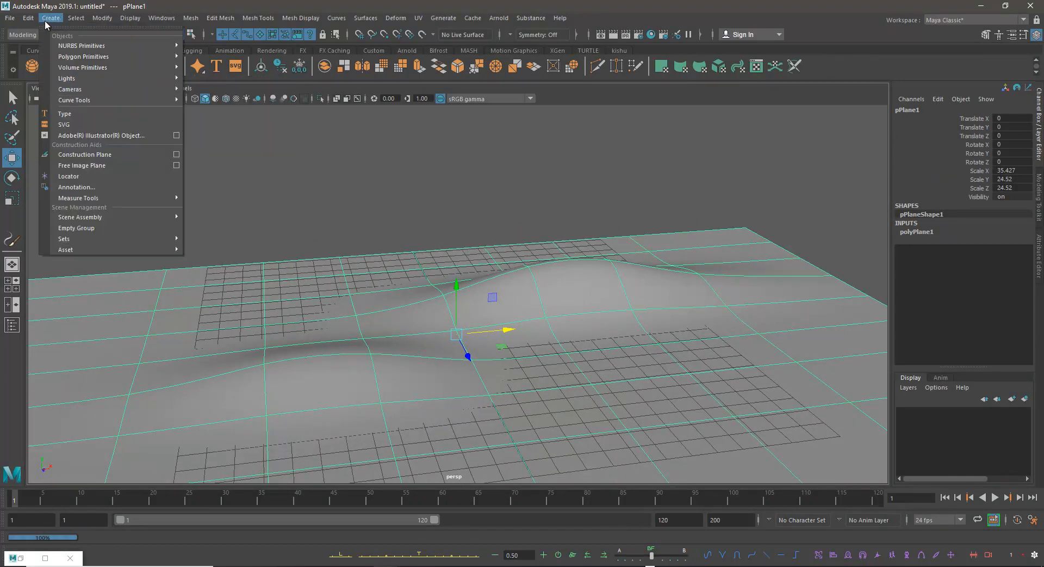
mouse_move(75, 91)
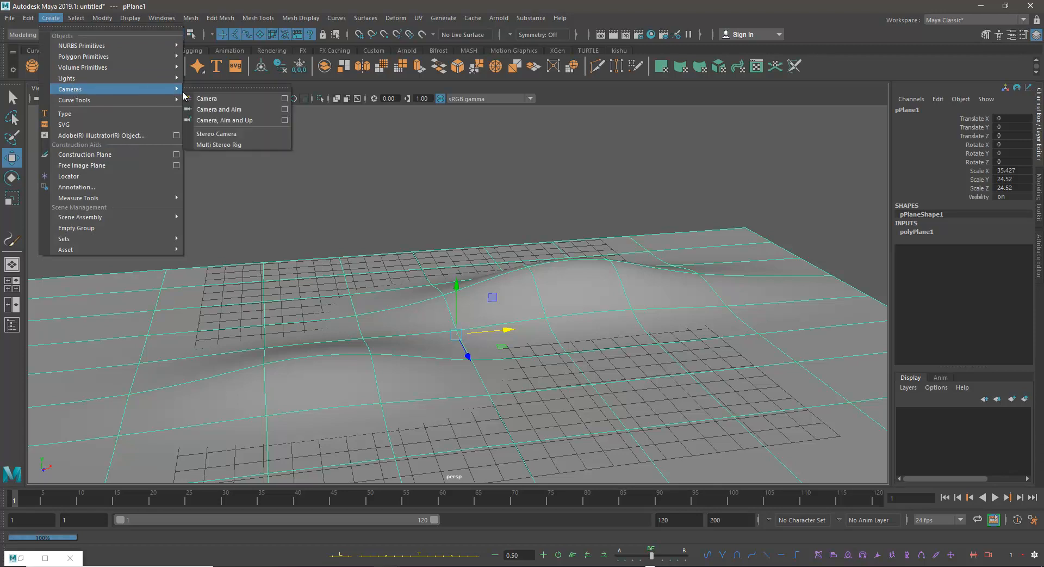
click(227, 105)
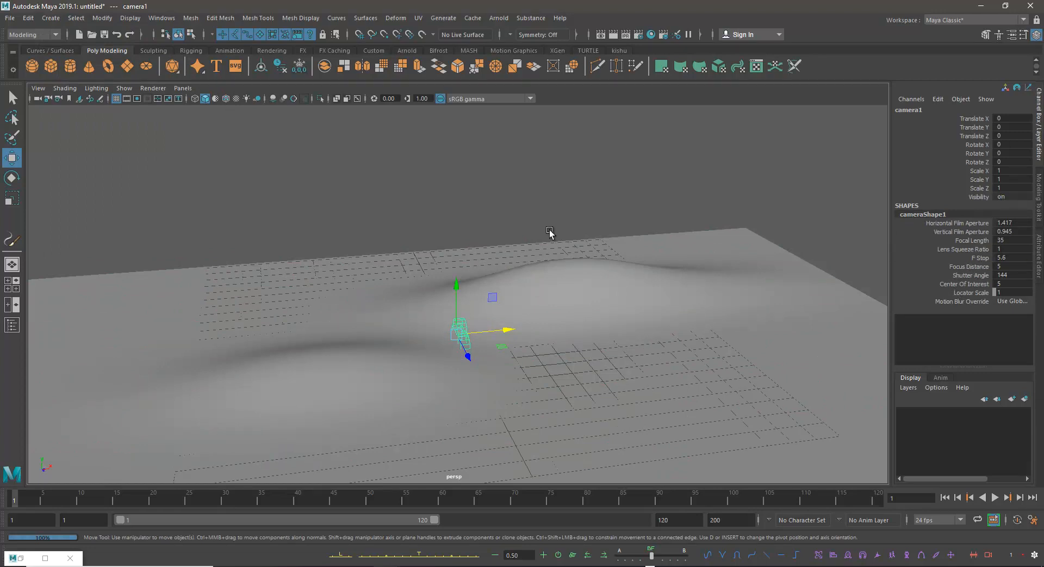
alt+drag(547, 237, 476, 249)
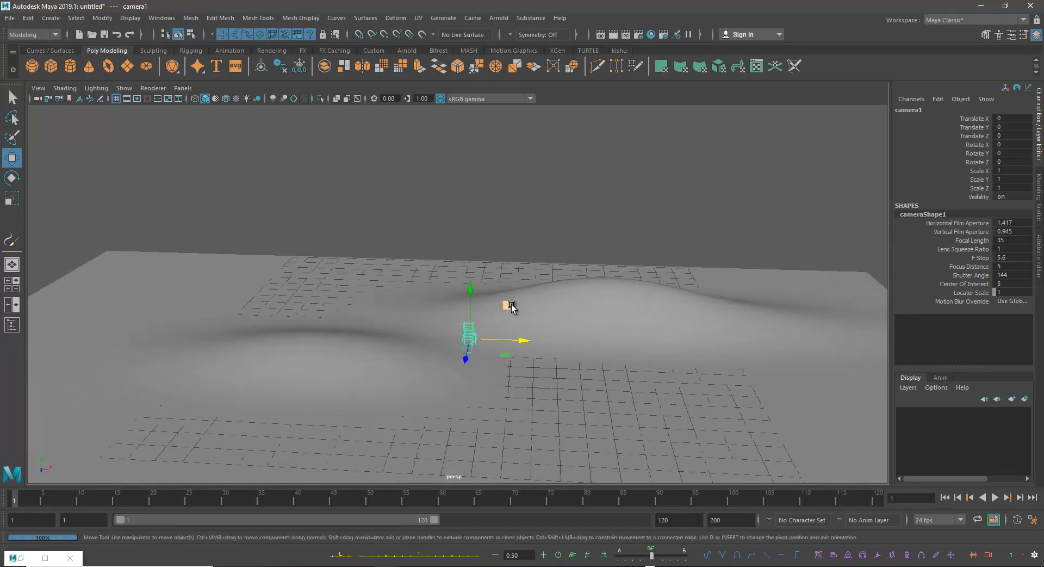
drag(472, 243, 501, 245)
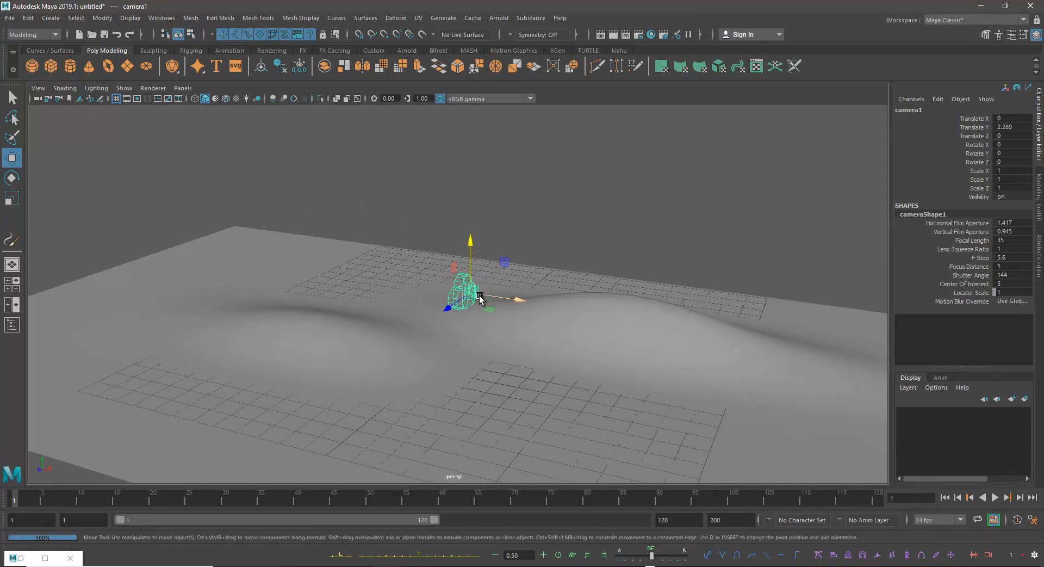
- Switch to the four-view layout and show the camera1 view in place of the top view
key(space)
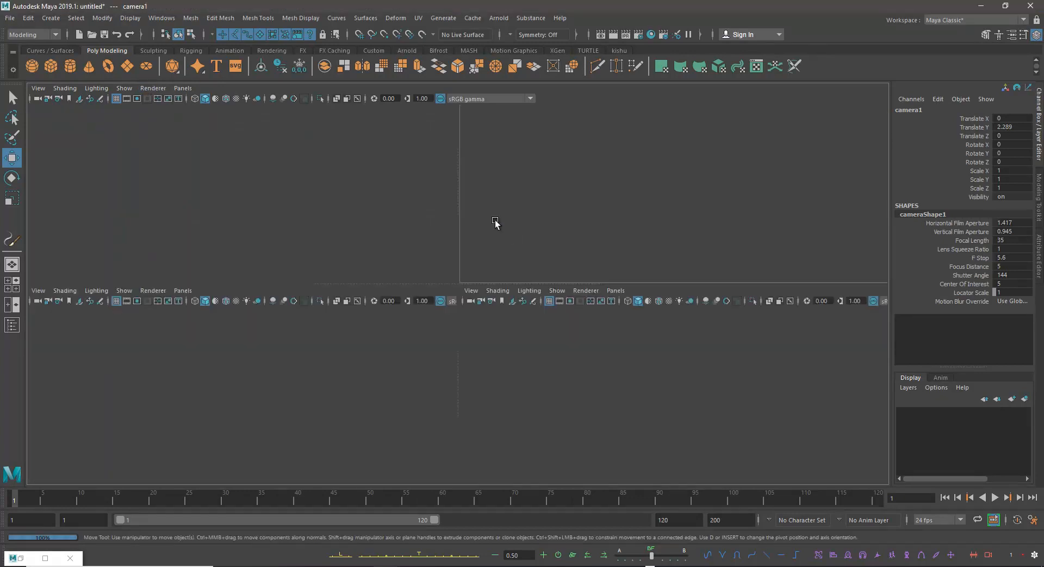
click(184, 88)
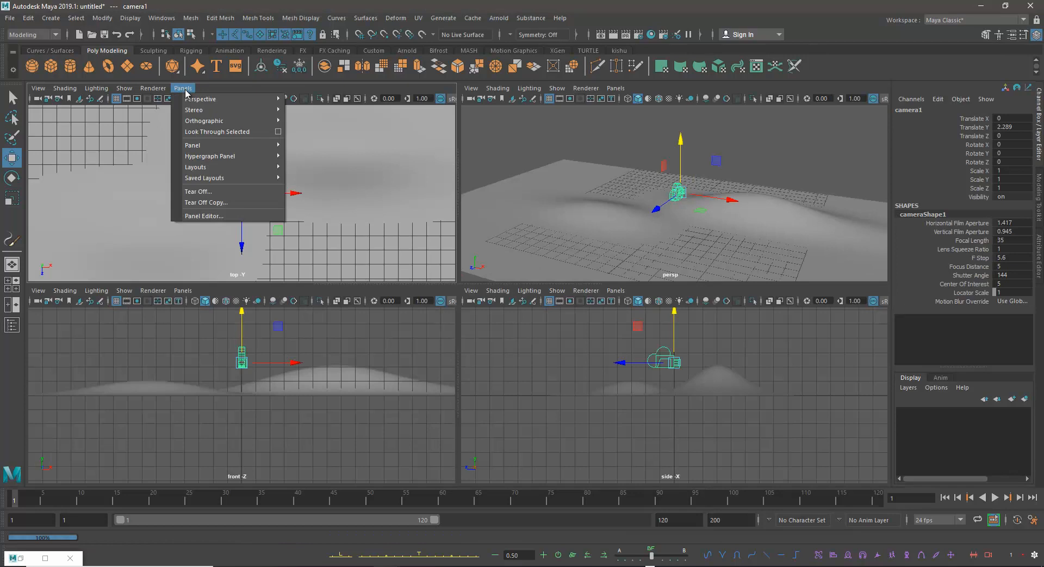
mouse_move(233, 104)
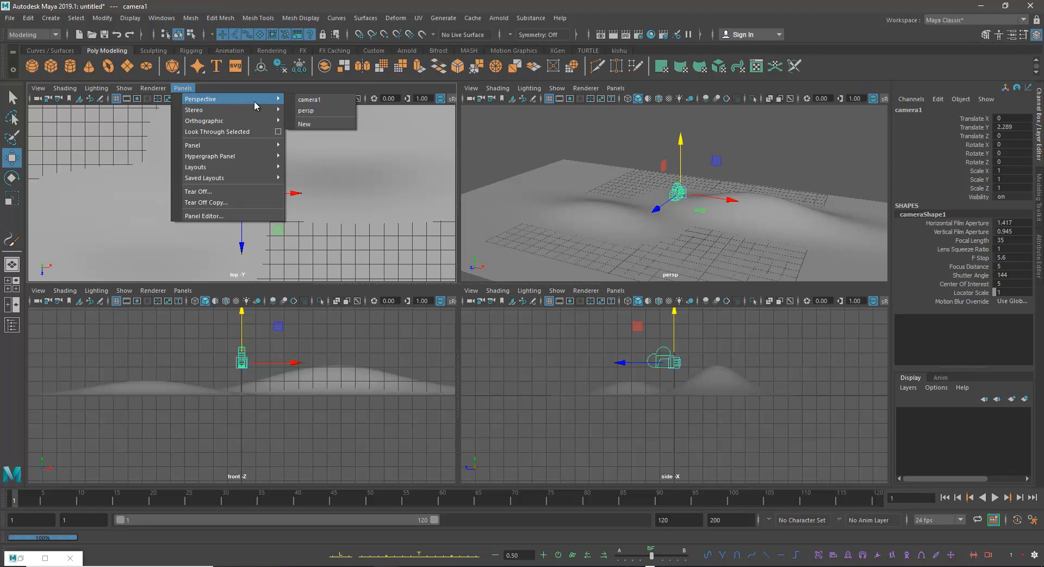
click(303, 100)
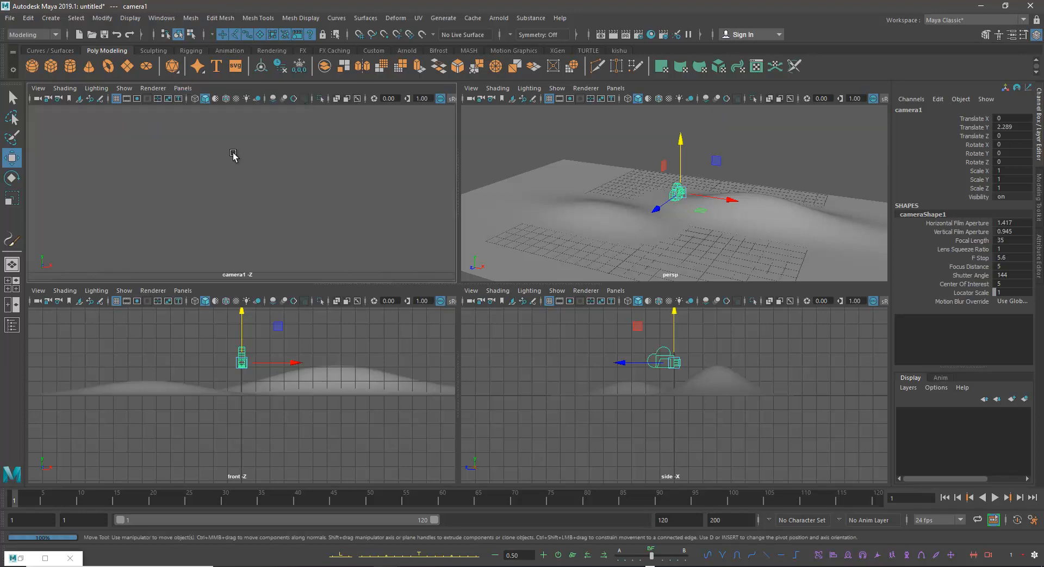
- Adjust camera1's height slightly and move it back along Z until it sits in front of the terrain, facing the hills
key(space)
key(space)
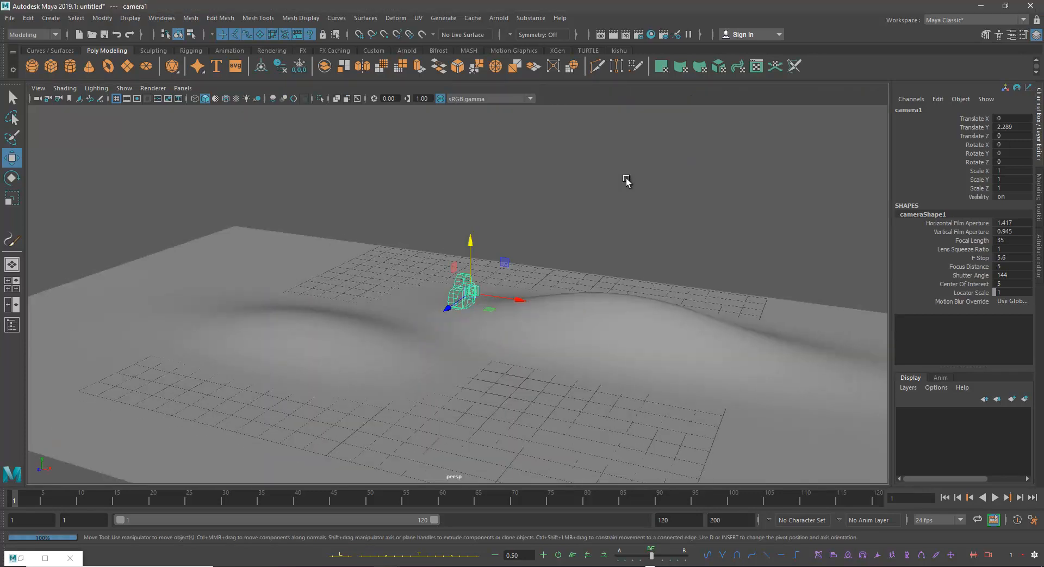
mouse_move(677, 146)
mouse_down()
mouse_move(680, 132)
mouse_move(678, 164)
mouse_move(680, 151)
mouse_up()
alt+drag(707, 222, 448, 284)
scroll(723, 169, down, 3)
alt+middle_drag(669, 185, 716, 165)
alt+drag(716, 166, 720, 210)
scroll(720, 210, down, 4)
alt+middle_drag(688, 193, 683, 188)
drag(662, 249, 601, 244)
alt+drag(743, 201, 710, 176)
- Select the terrain plane and assign a new Lambert material to it
click(698, 200)
alt+drag(746, 221, 660, 214)
key(space)
alt+drag(437, 306, 505, 241)
right_click(505, 241)
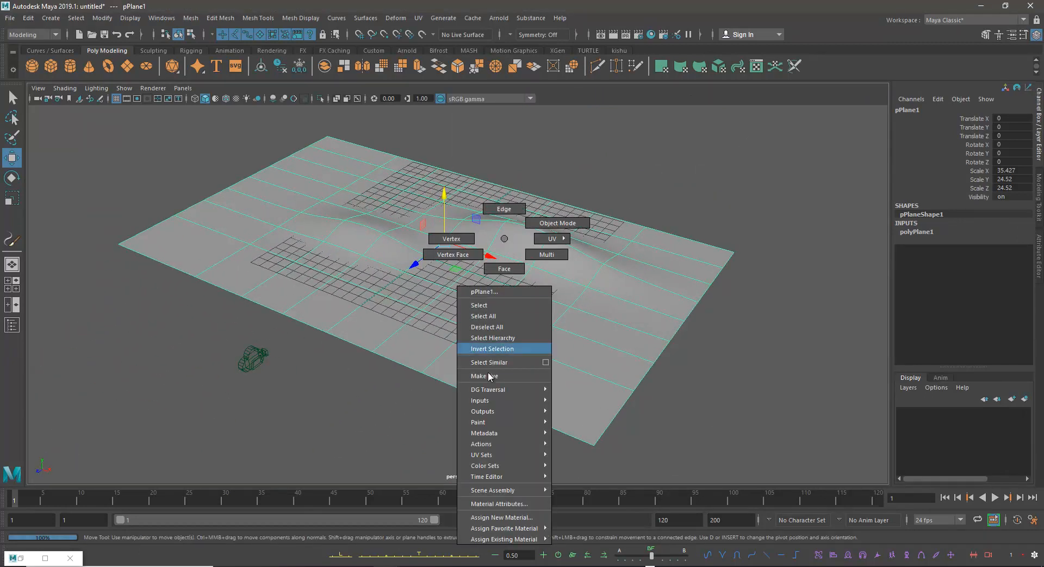
right_drag(500, 250, 504, 240)
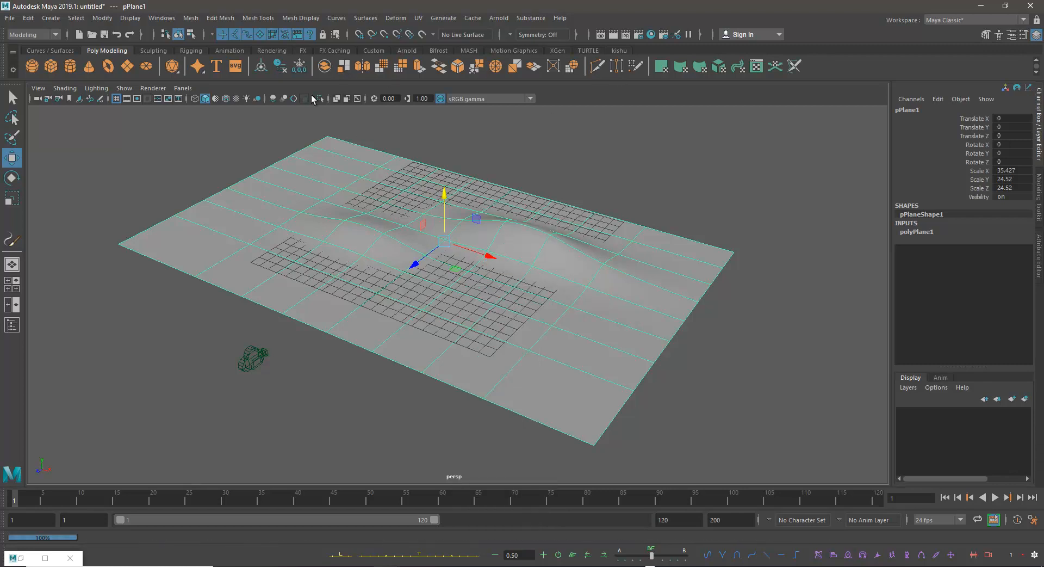
click(267, 49)
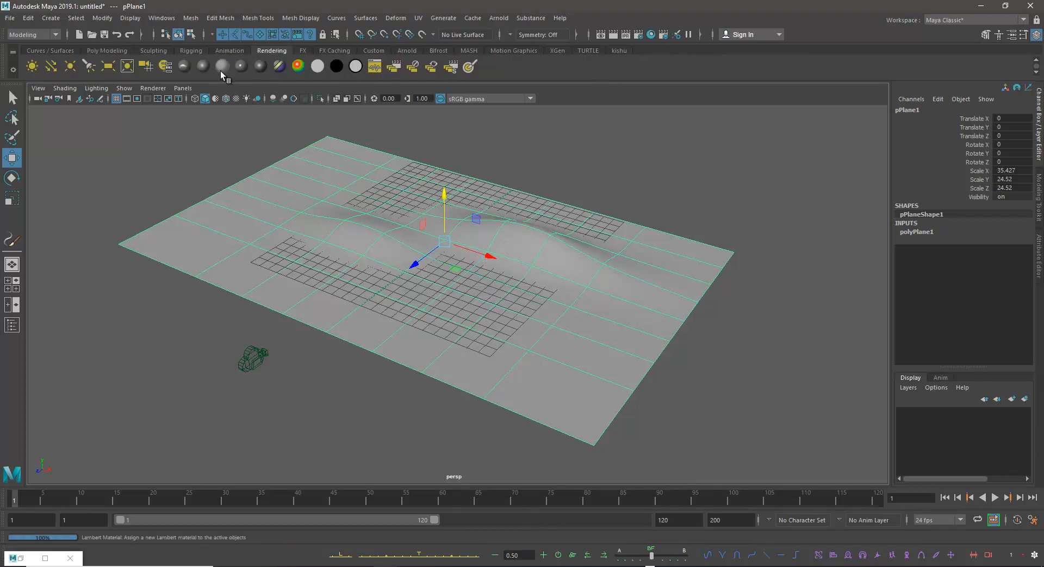
right_click(485, 205)
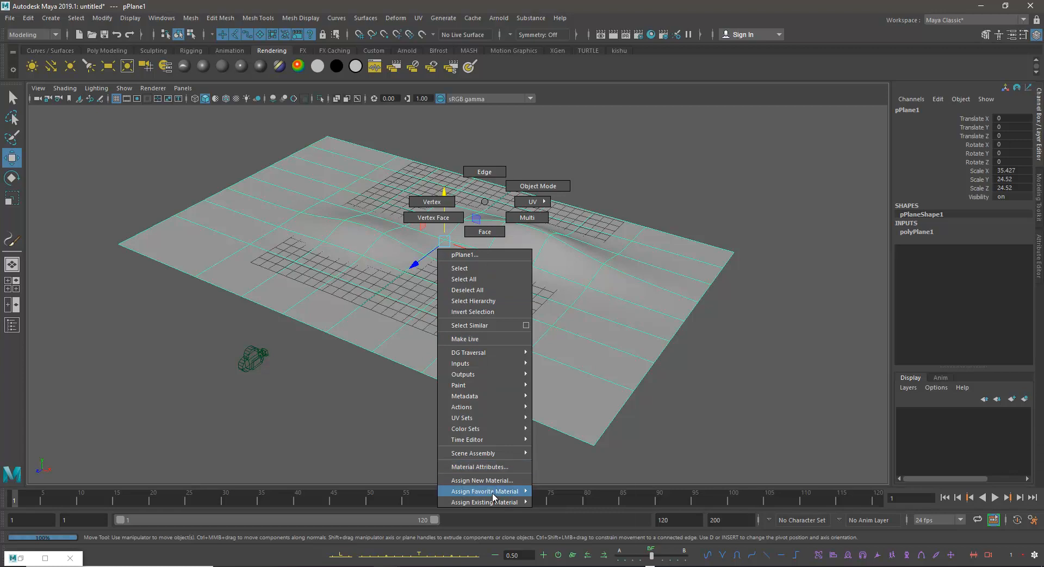
mouse_move(493, 491)
right_drag(544, 495, 484, 202)
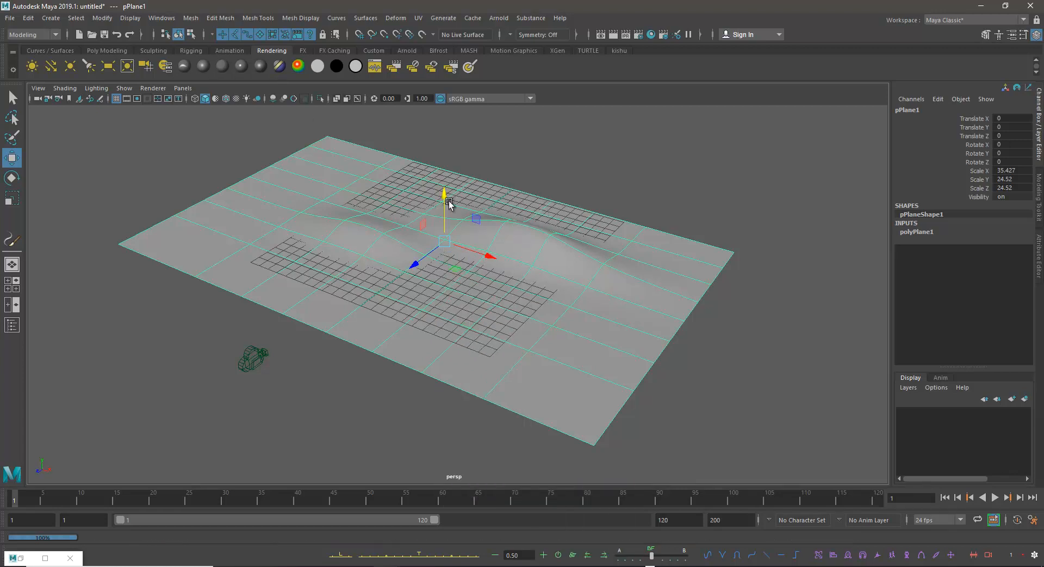
click(226, 67)
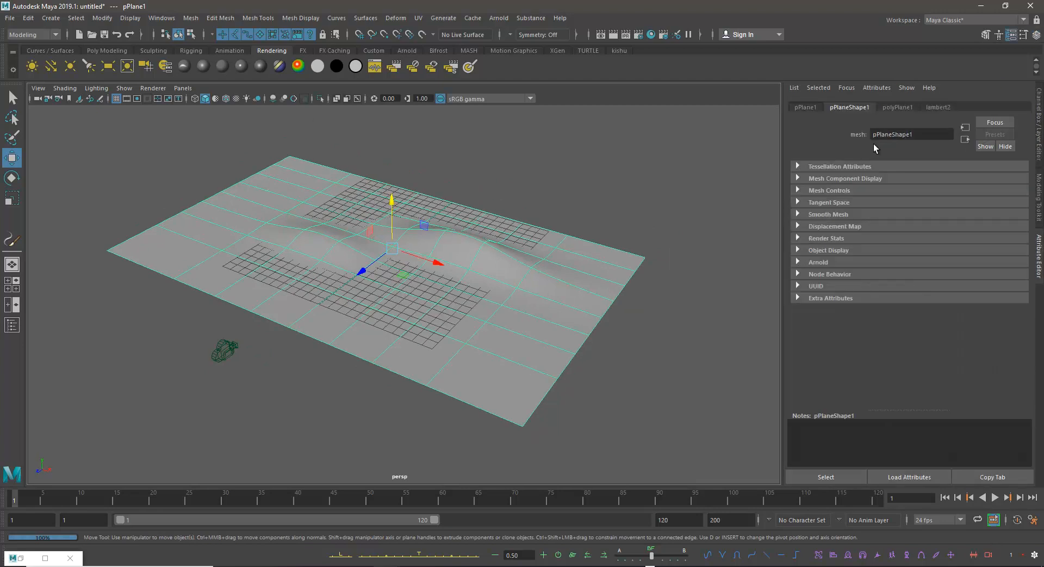
- Set the terrain's Lambert material colour to a muted green with a hue of about 94, and deselect the plane
click(939, 108)
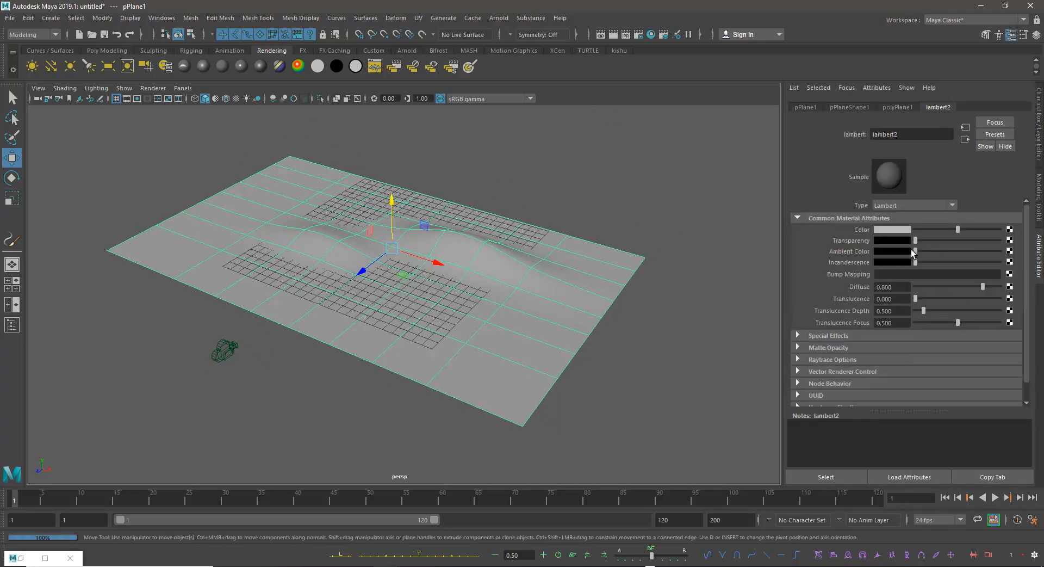
mouse_move(952, 231)
mouse_down()
mouse_move(986, 217)
mouse_move(970, 248)
mouse_up()
click(895, 231)
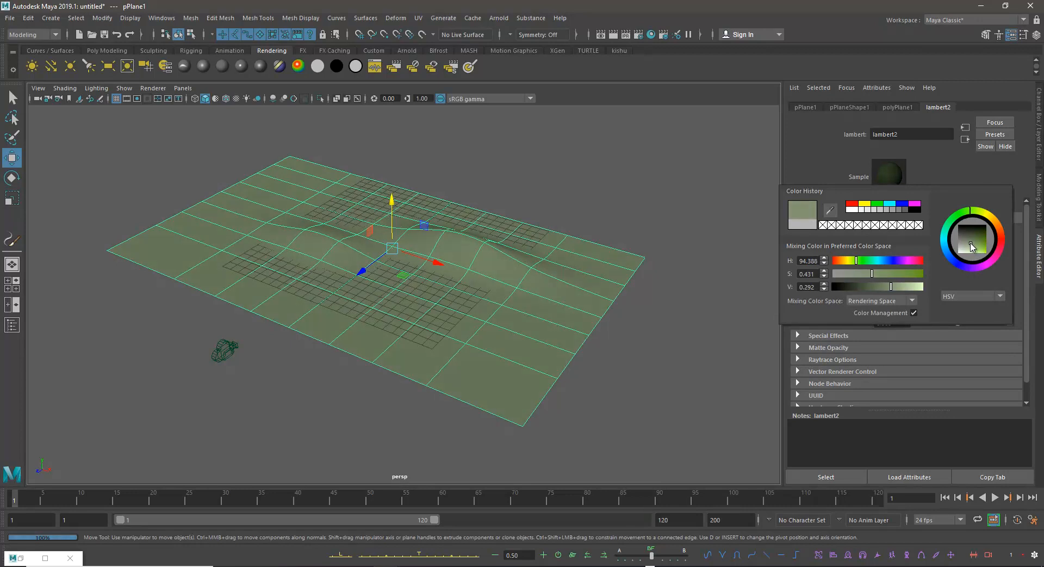
click(536, 187)
- Shift camera1 slightly toward negative X and check the hills' framing in the full-size camera1 view
key(space)
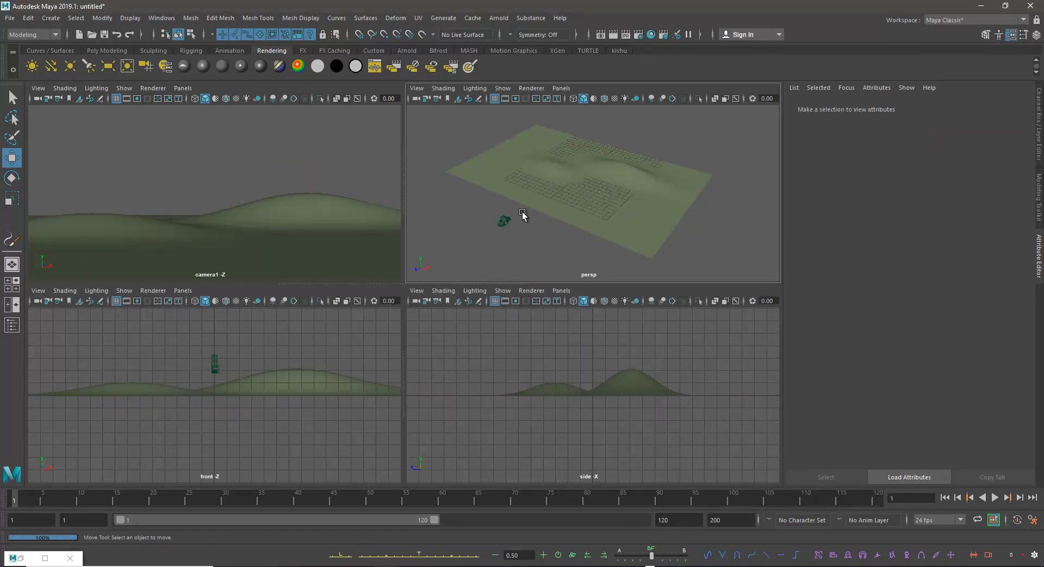
key(space)
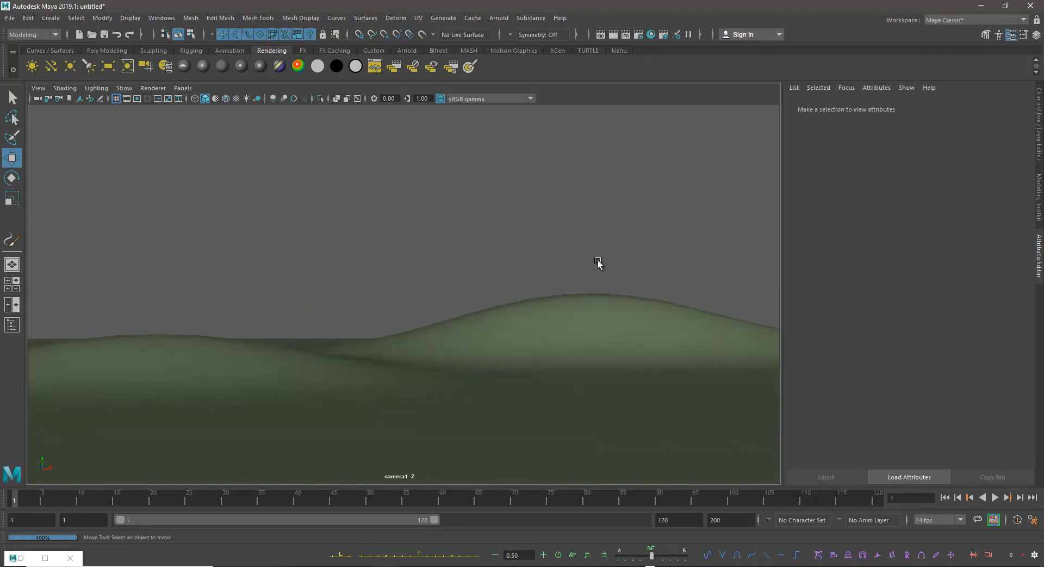
key(space)
click(507, 220)
alt+drag(542, 235, 507, 229)
mouse_move(449, 245)
mouse_down()
mouse_move(460, 241)
mouse_move(431, 256)
mouse_move(450, 248)
mouse_up()
middle_click(266, 154)
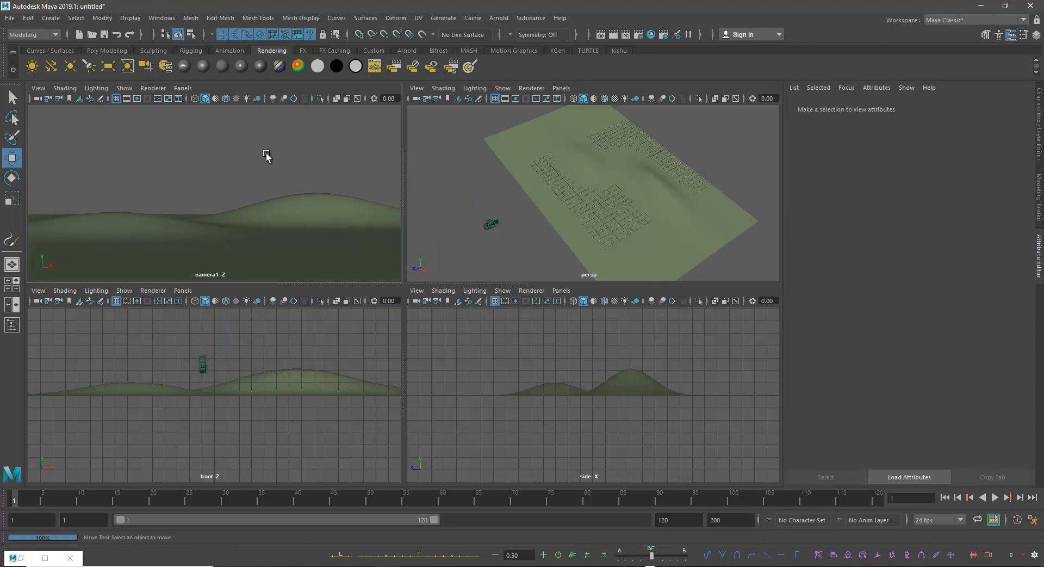
click(267, 154)
key(space)
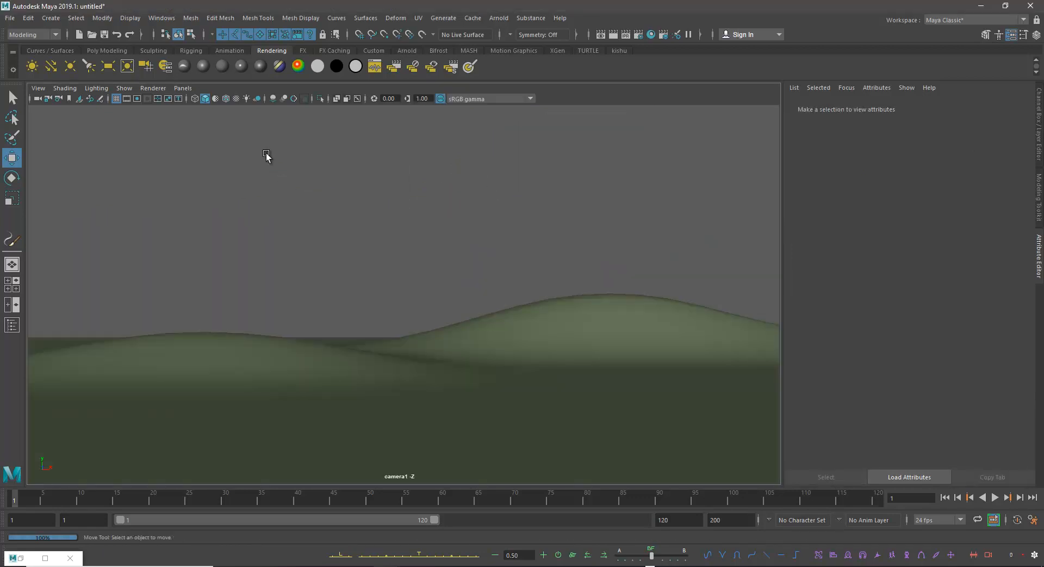
- Display the film gate, safe action frame and gate mask in the camera1 view
click(126, 99)
click(167, 101)
click(176, 99)
click(177, 99)
click(148, 100)
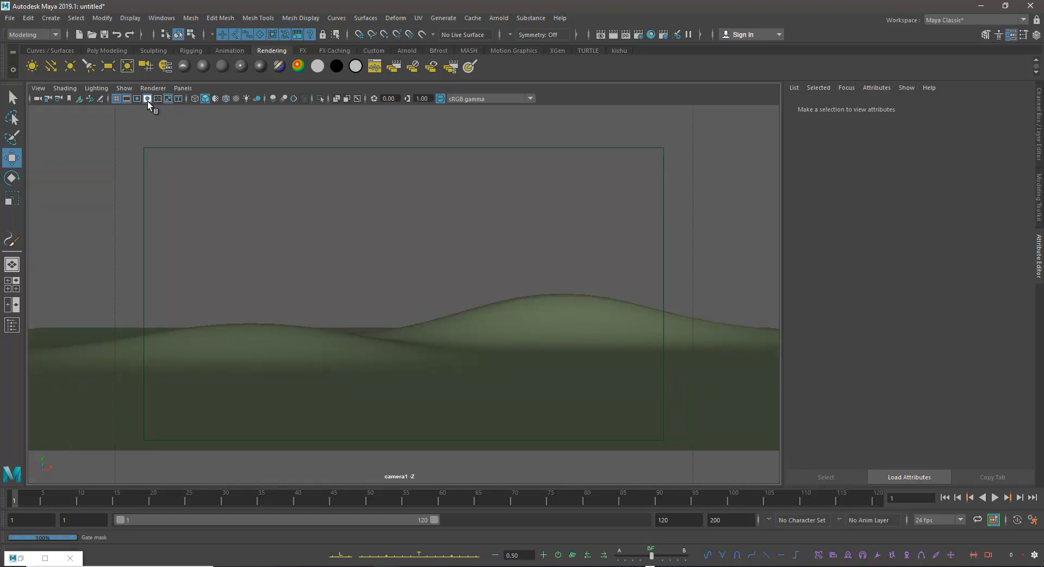
click(148, 100)
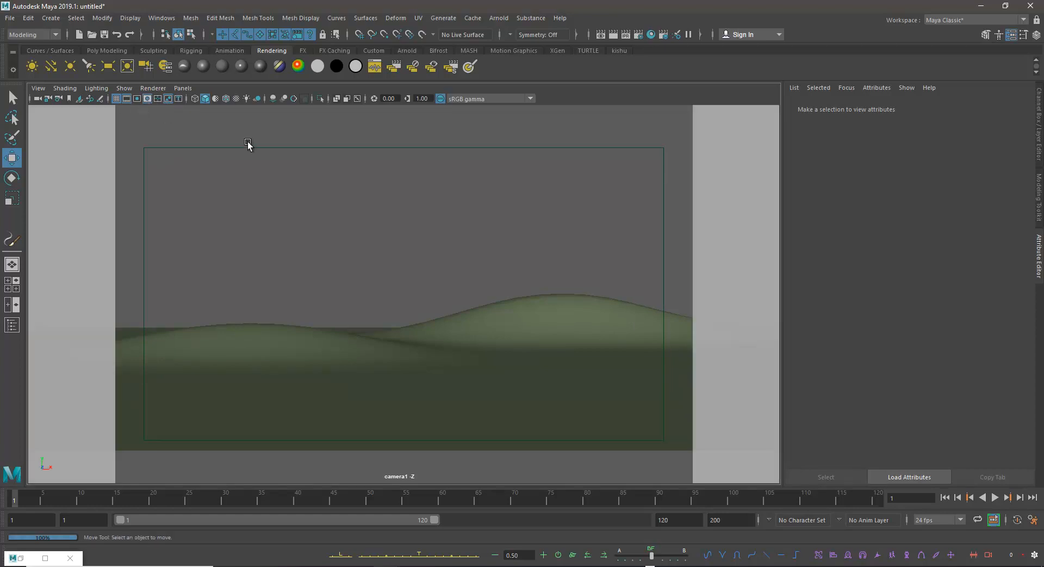
- Select camera1 in the perspective view and adjust its distance from the terrain along Z
key(space)
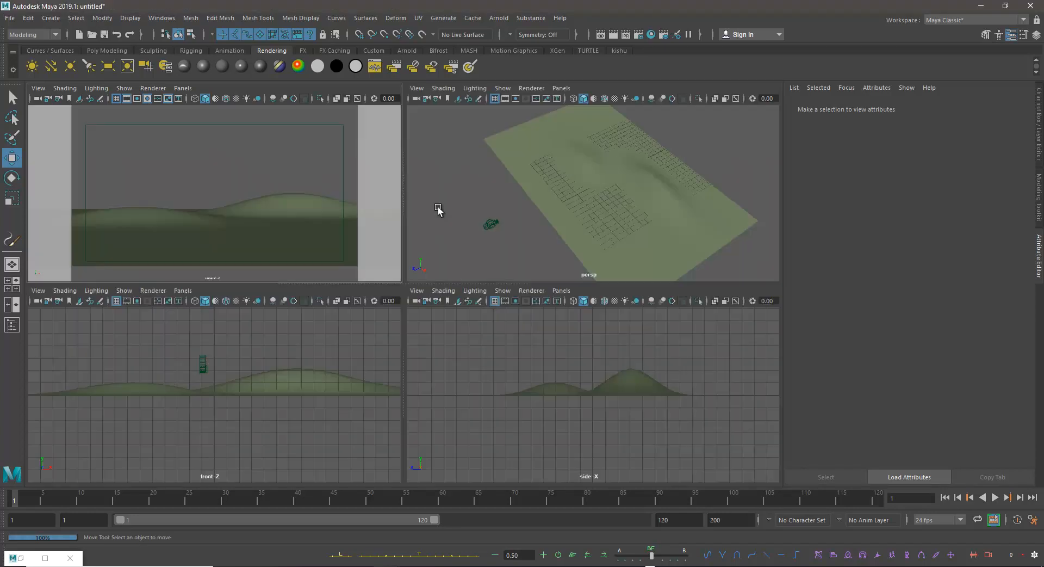
key(space)
key(space)
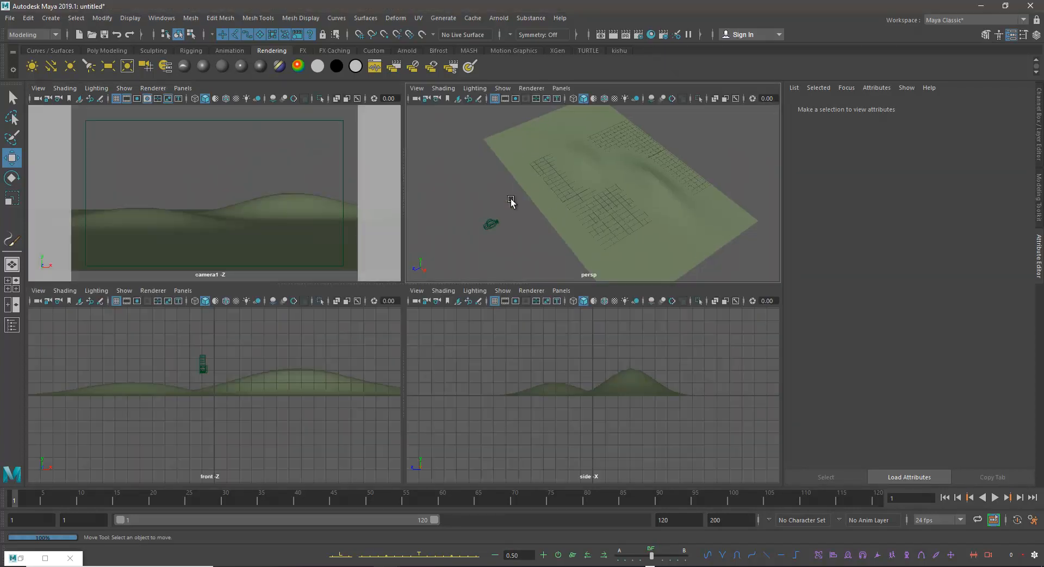
key(space)
alt+drag(449, 235, 518, 336)
click(541, 317)
key(space)
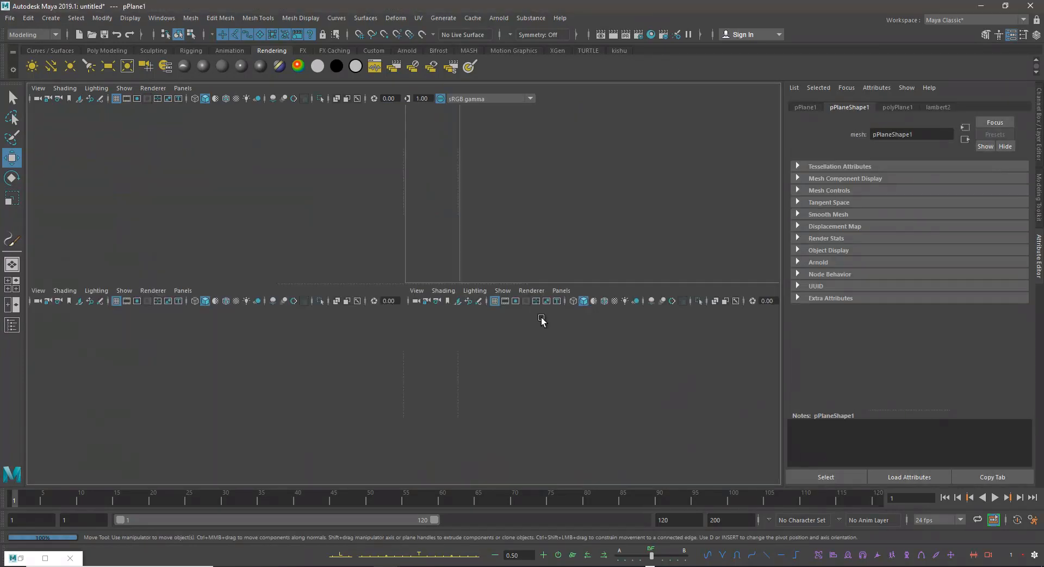
key(space)
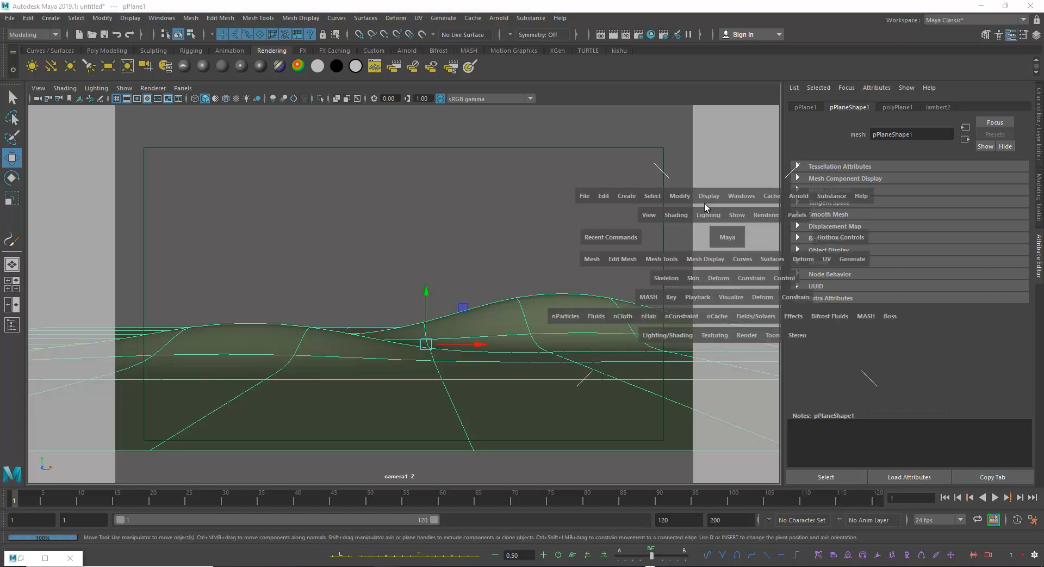
key(space)
click(661, 245)
mouse_move(681, 258)
alt+mouse_down()
mouse_move(699, 237)
mouse_move(675, 249)
alt+mouse_up()
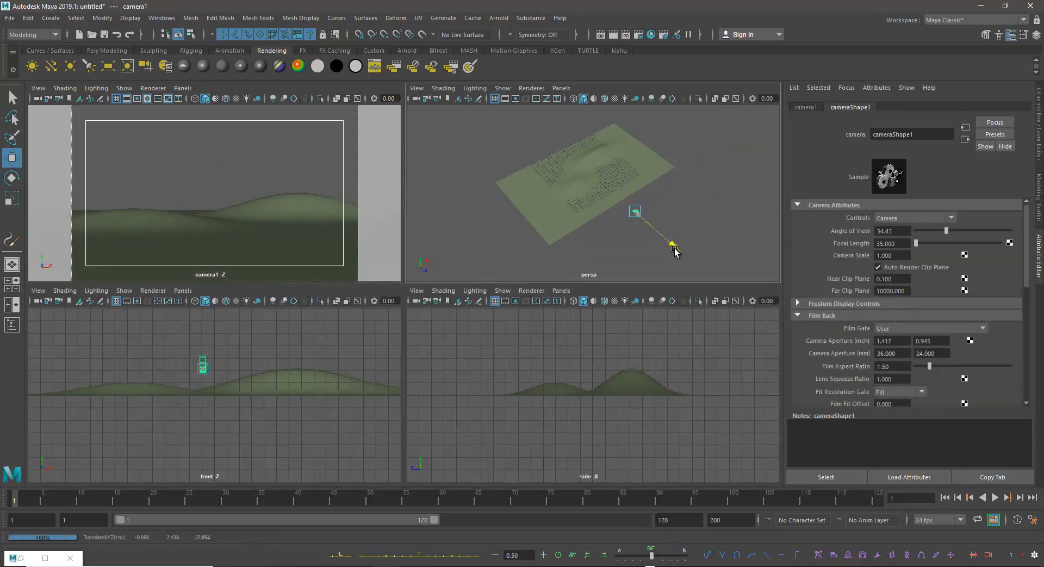
key(w)
- Scale the terrain plane up along Y to make both hills taller
click(571, 213)
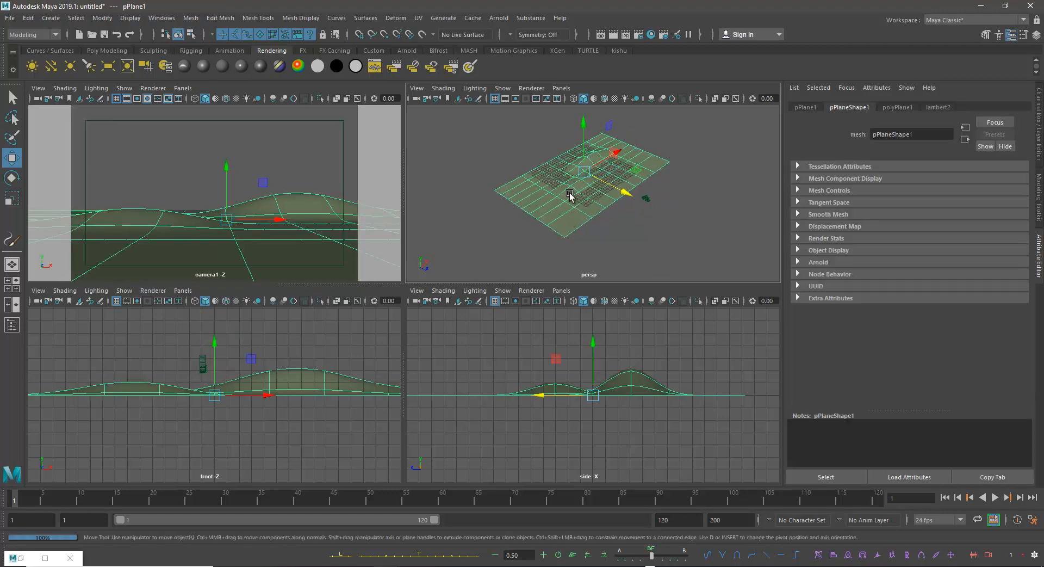
key(e)
key(r)
alt+middle_drag(586, 180, 580, 255)
alt+drag(592, 266, 615, 236)
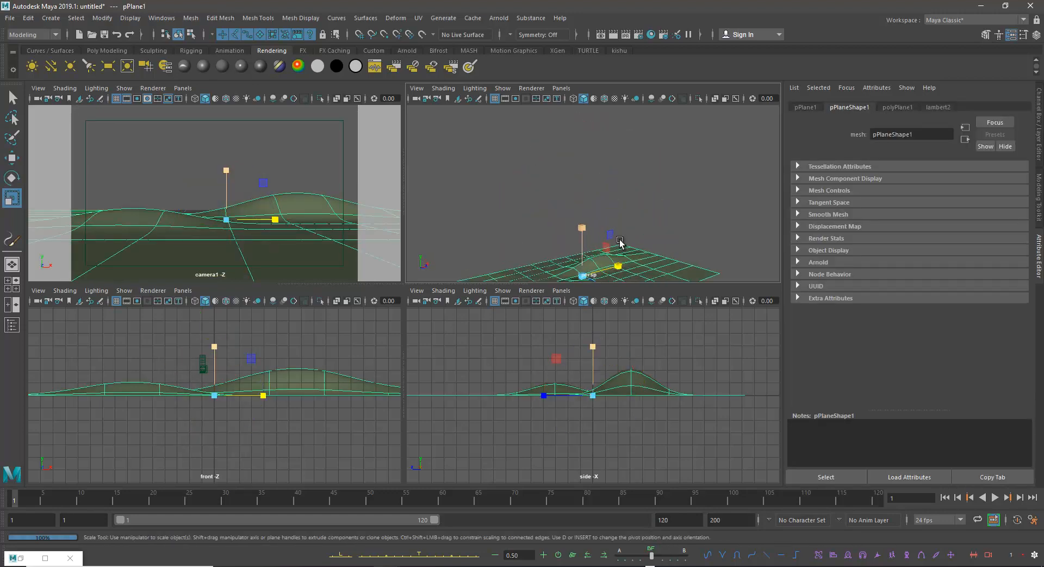
alt+middle_drag(615, 235, 616, 205)
alt+right_drag(616, 205, 633, 201)
drag(580, 204, 615, 183)
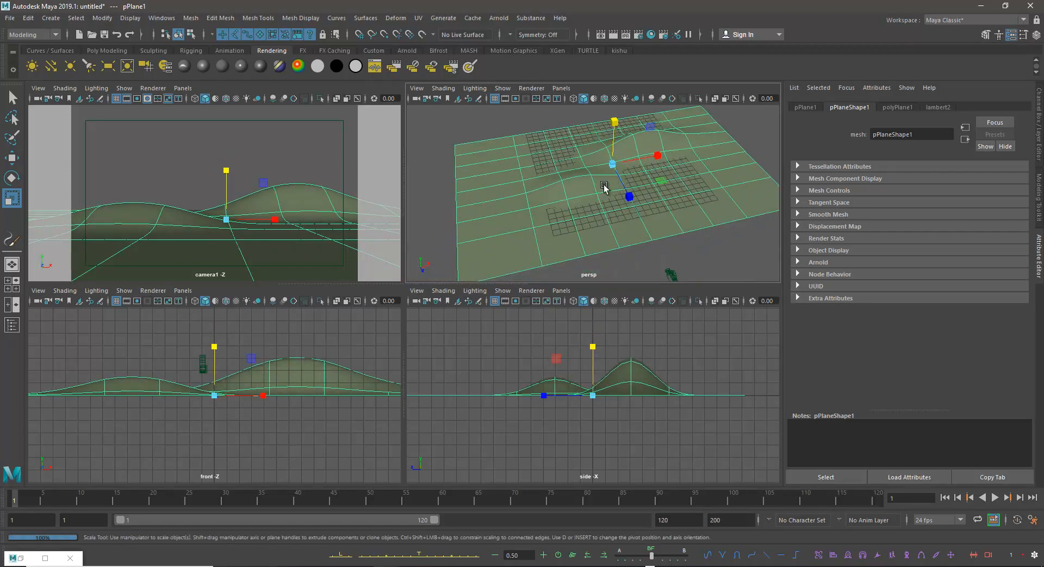
- Select the two peak vertices of the smaller front hill and raise them slightly in Y
right_drag(579, 180, 496, 165)
alt+drag(496, 165, 562, 200)
drag(543, 164, 642, 218)
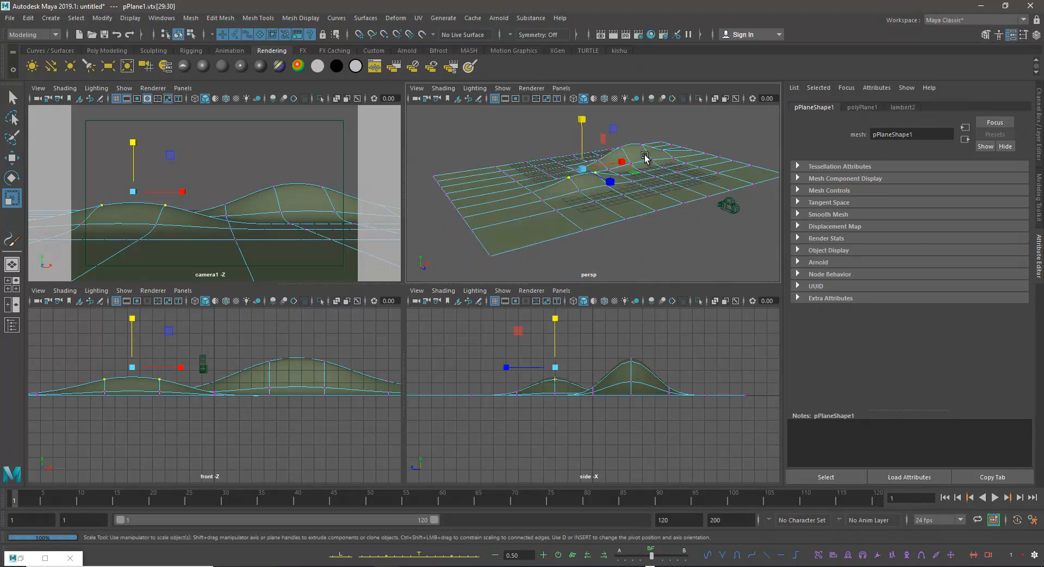
key(w)
alt+drag(570, 154, 558, 170)
alt+right_drag(558, 170, 582, 154)
drag(575, 129, 574, 126)
- Select two vertices on the terrain's far edge and check the hills in the full-size camera1 view
alt+drag(611, 183, 586, 219)
drag(550, 191, 588, 224)
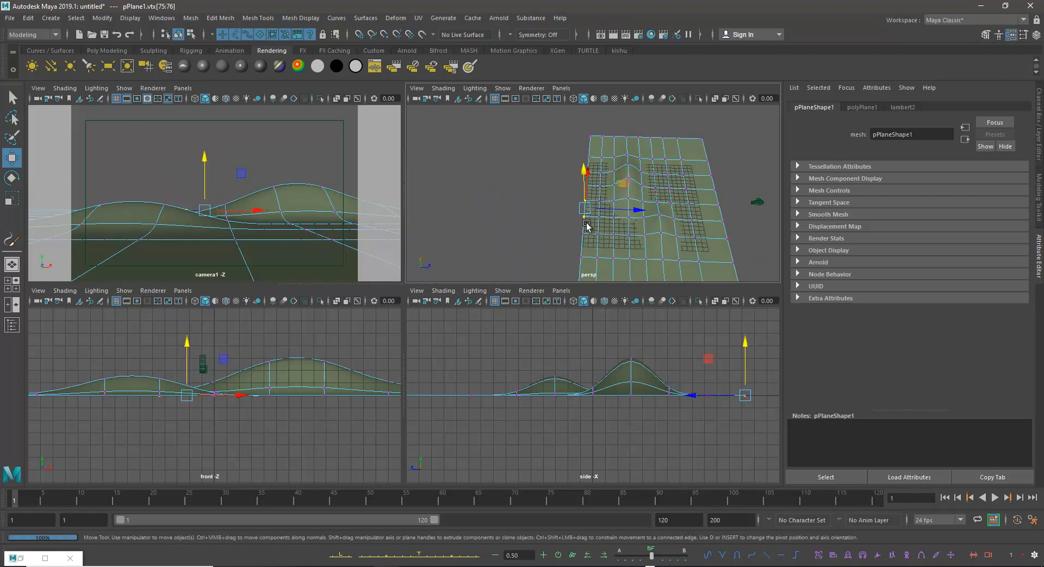
alt+drag(579, 180, 582, 156)
key(space)
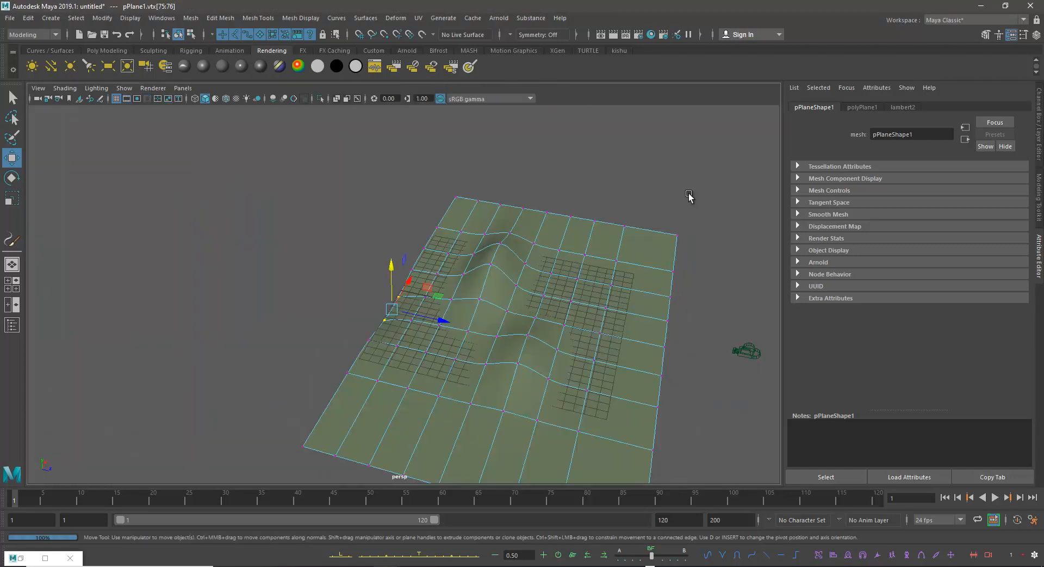
key(space)
key(space)
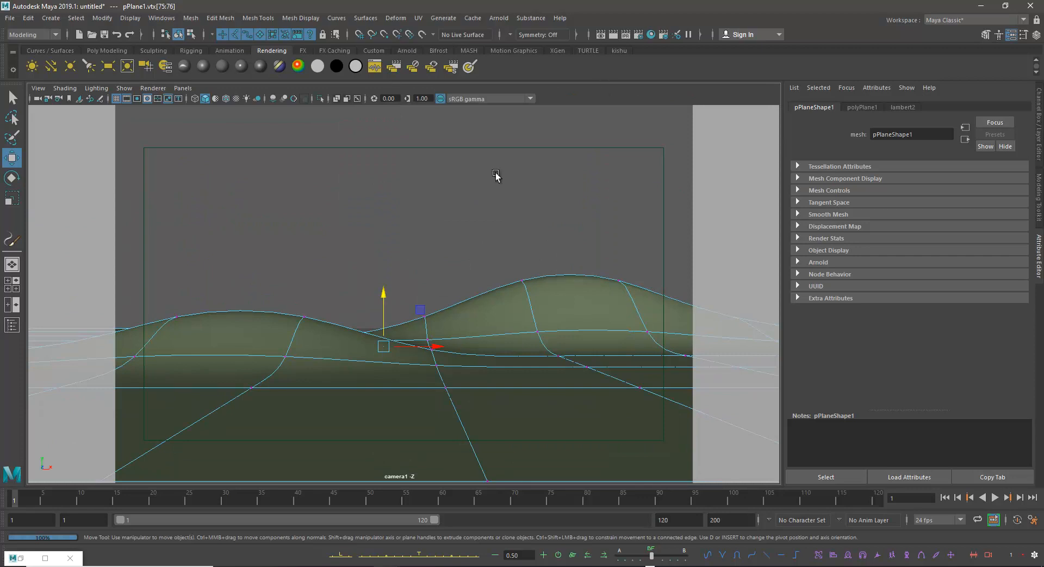
- Set the render image size to the HD 1080 preset and close the render settings
click(640, 34)
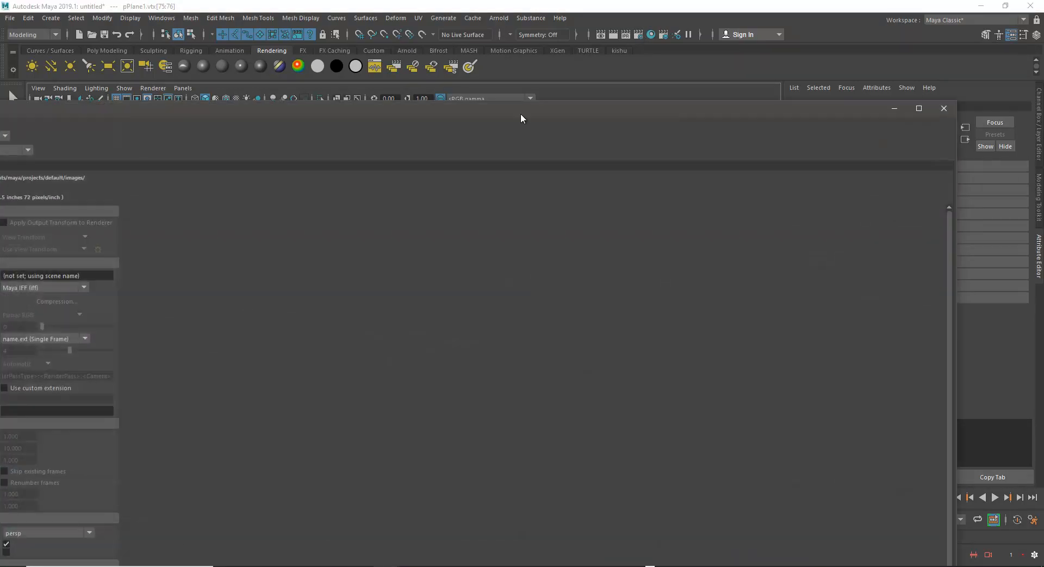
drag(145, 113, 465, 32)
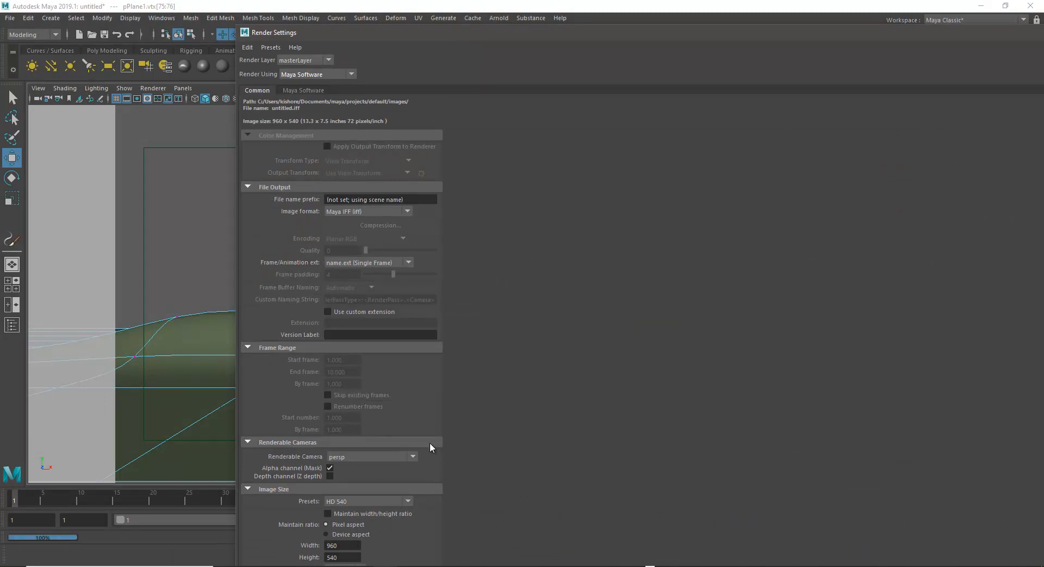
mouse_move(337, 35)
mouse_down()
mouse_move(347, 28)
mouse_move(338, 47)
mouse_up()
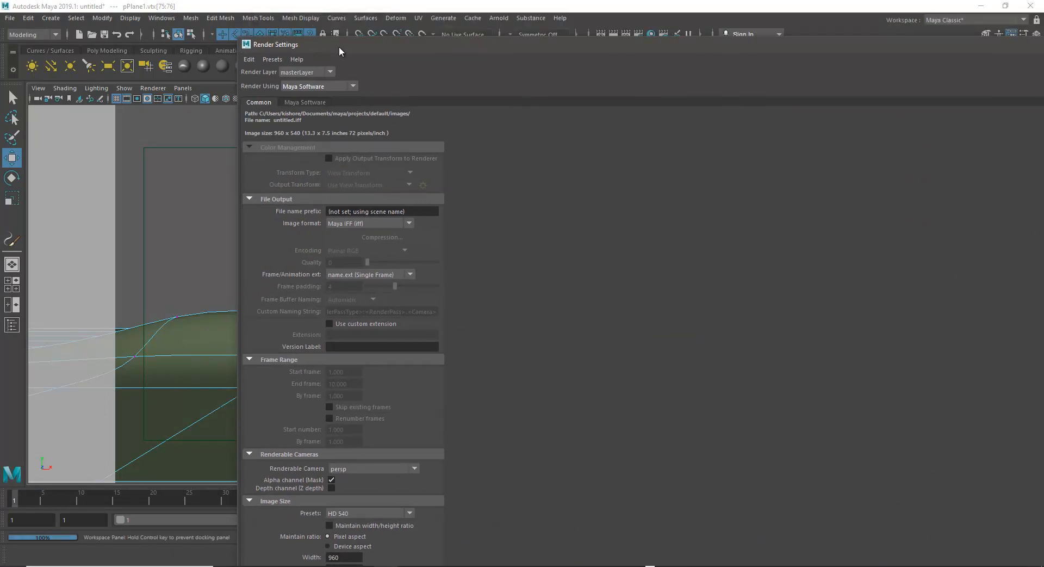
click(397, 513)
scroll(383, 490, down, 3)
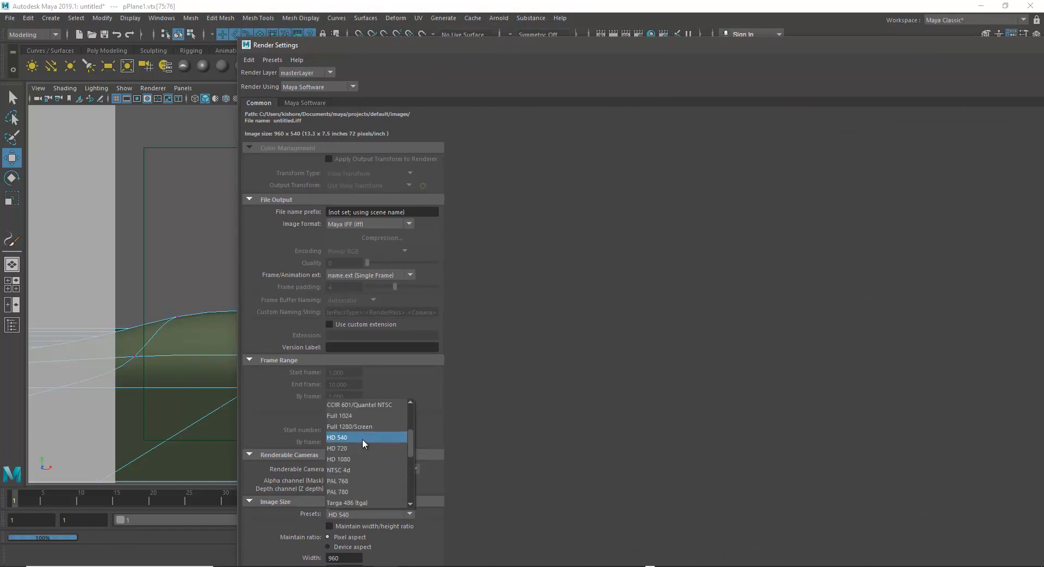
scroll(364, 445, up, 3)
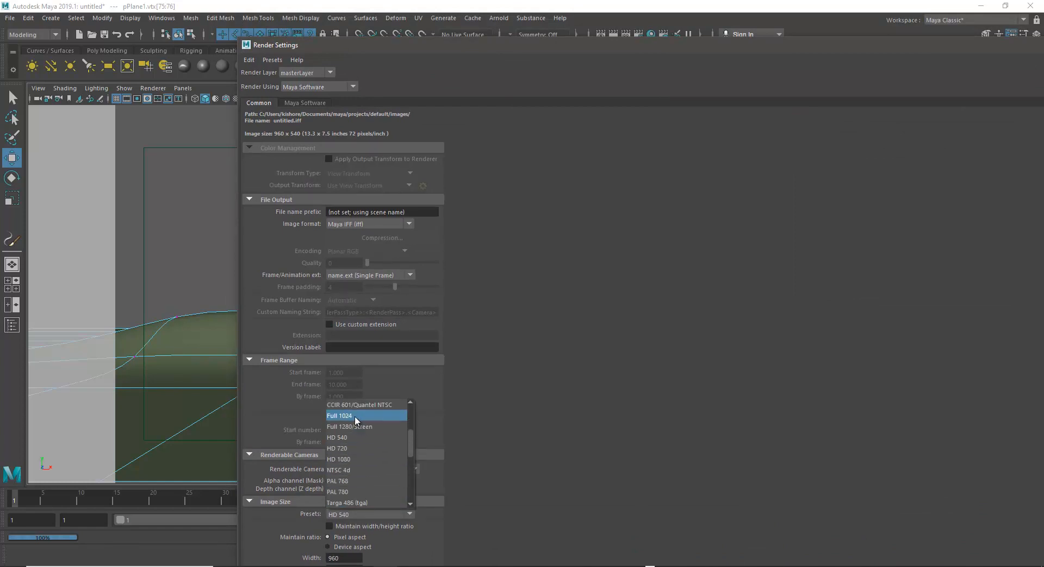
click(360, 458)
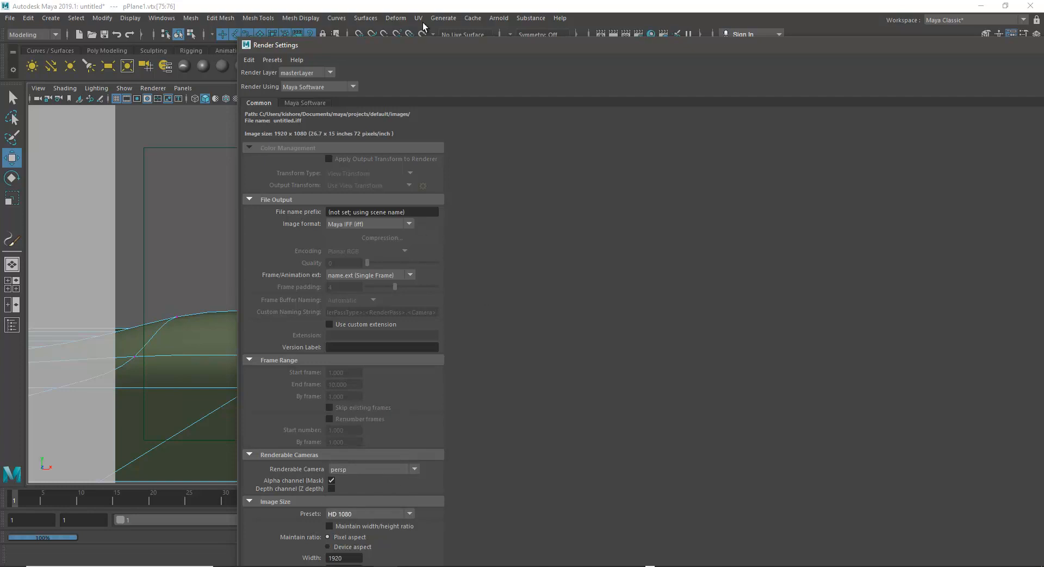
drag(430, 48, 347, 15)
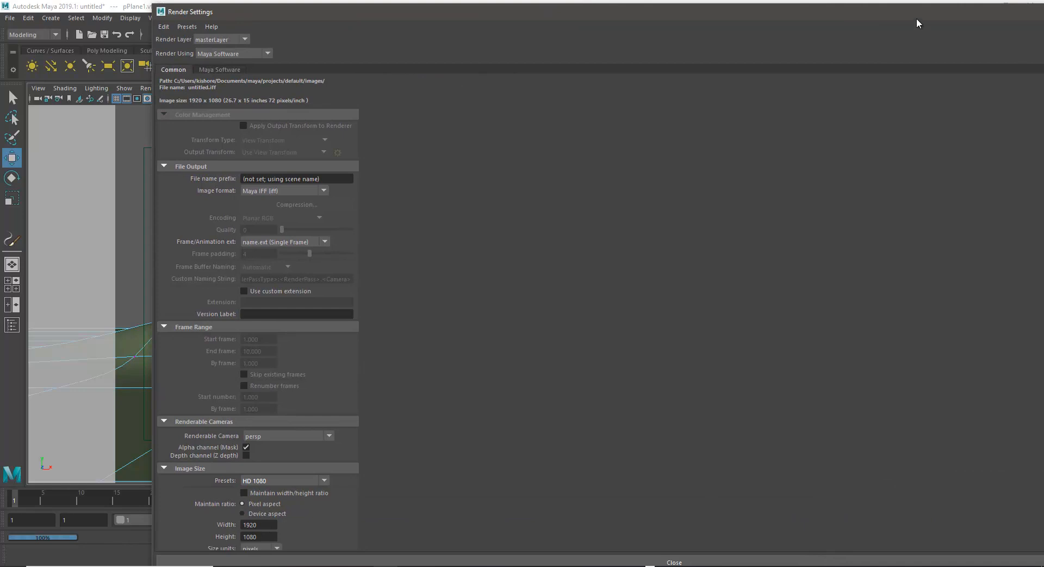
drag(917, 19, 630, 80)
click(843, 77)
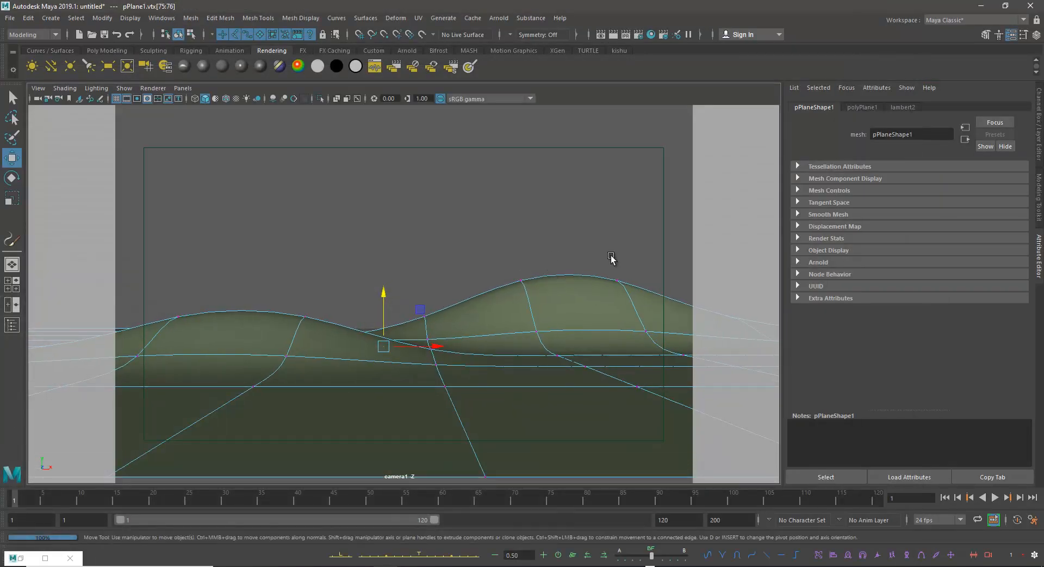
- Orbit and pan camera1 to frame both hills from a slight angle, and return the terrain to object mode with nothing selected
key(space)
key(space)
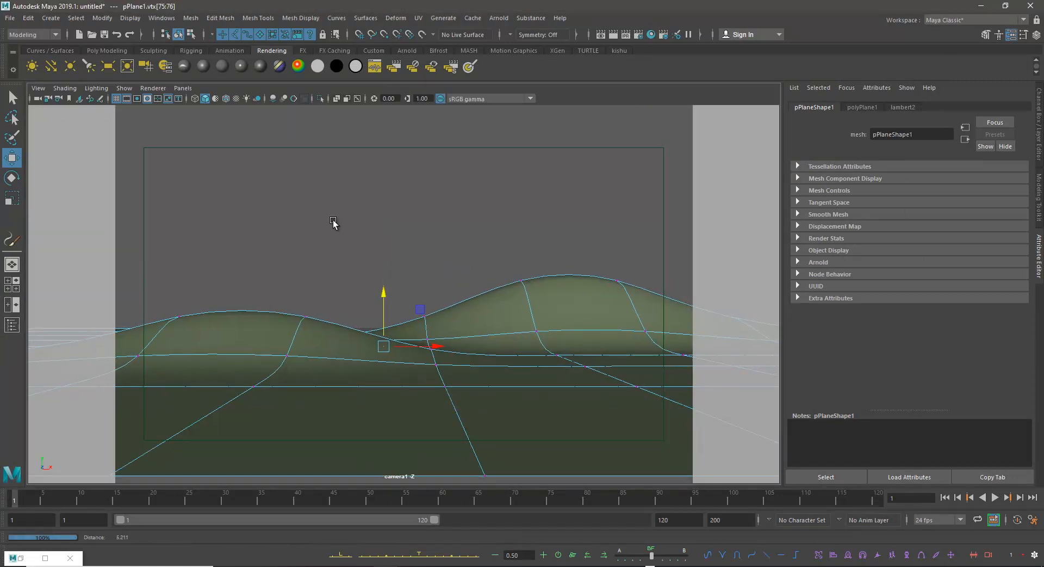
alt+drag(326, 224, 365, 232)
alt+middle_drag(382, 232, 555, 277)
key(bracketleft)
key(bracketleft)
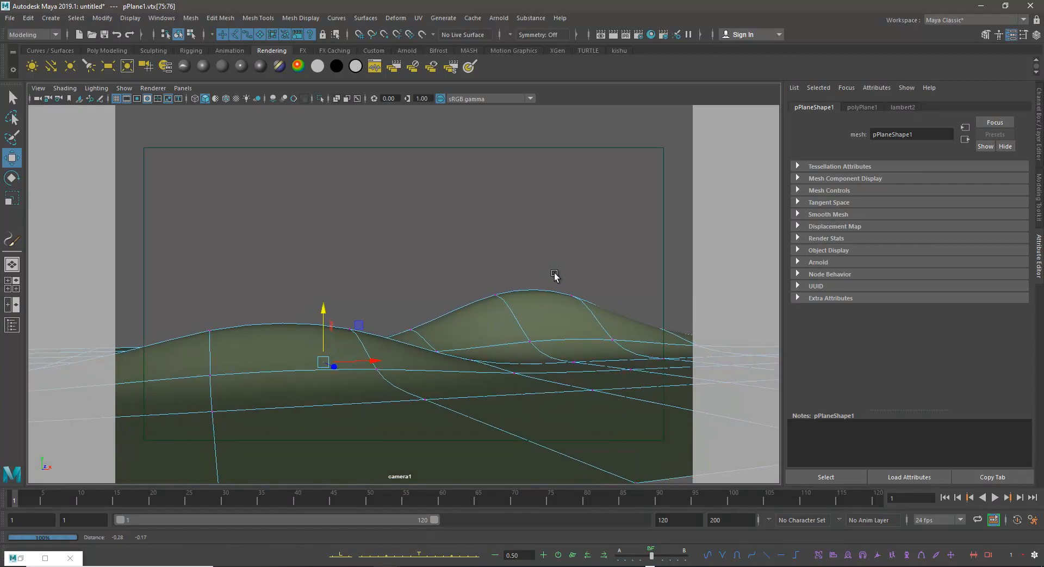
right_drag(529, 294, 641, 205)
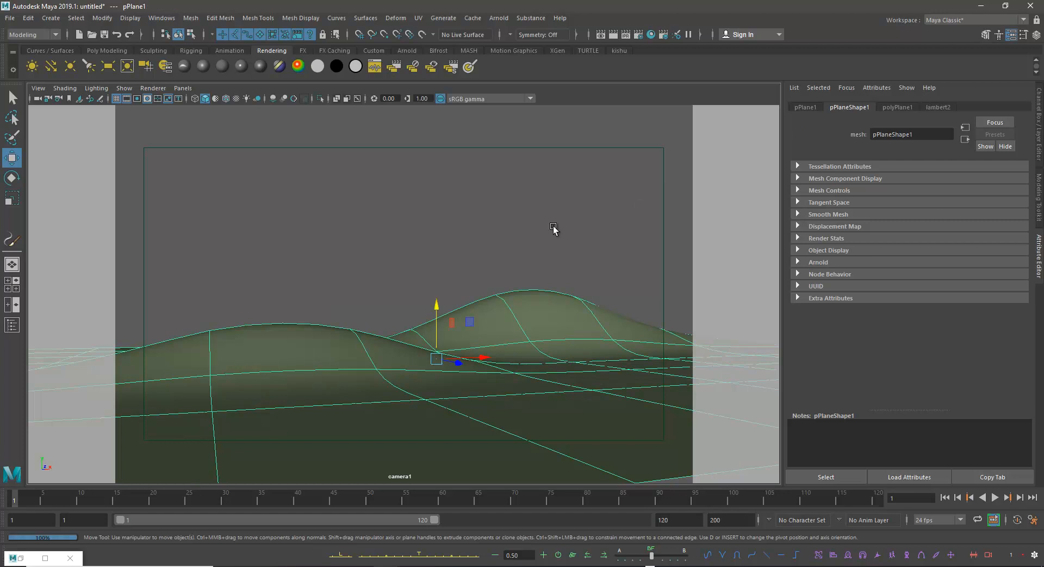
click(467, 218)
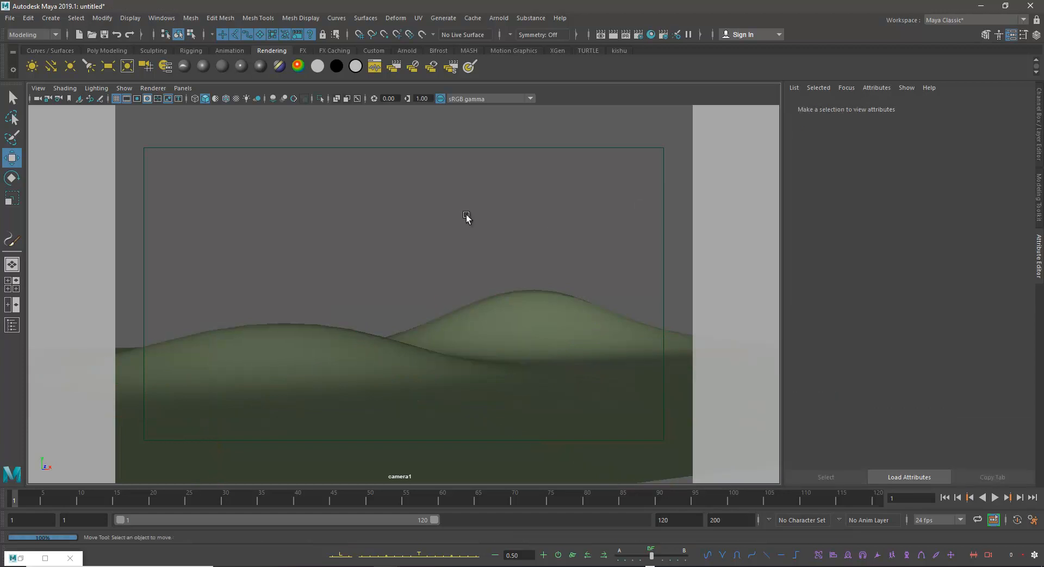
- Select camera1 and lock all of its translate, rotate, scale and visibility channels
click(38, 88)
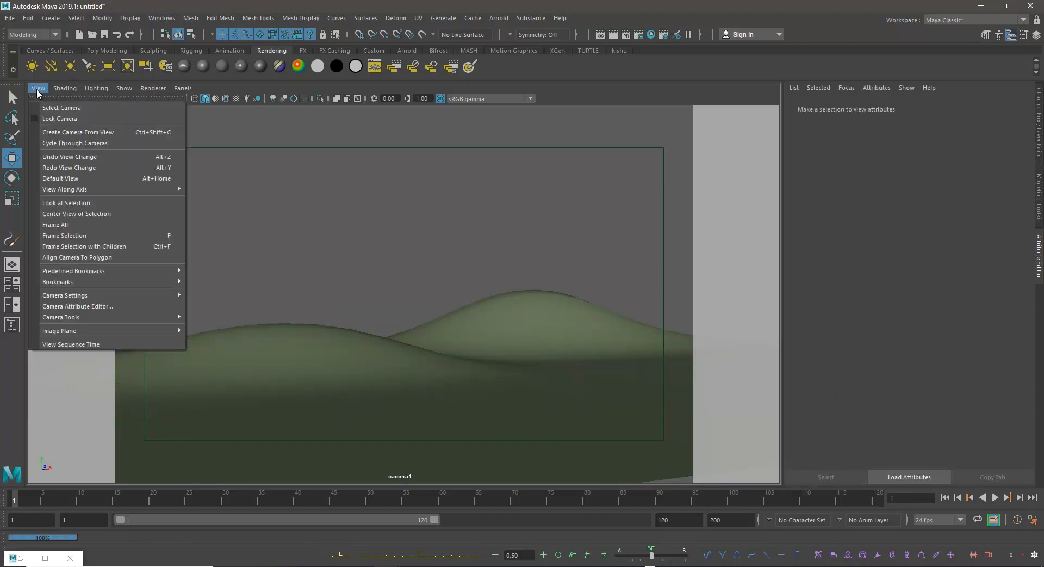
click(58, 108)
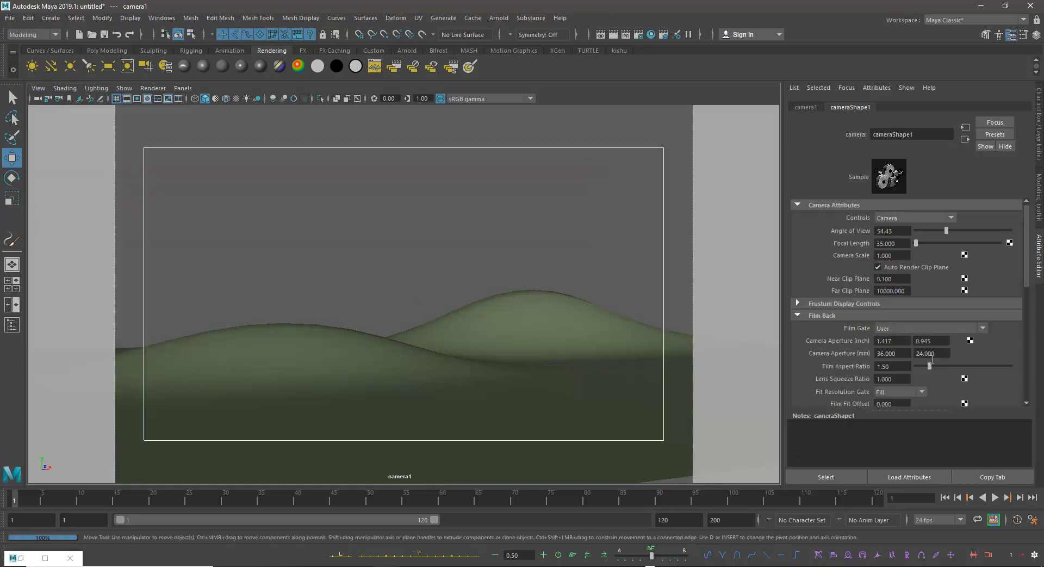
click(1036, 34)
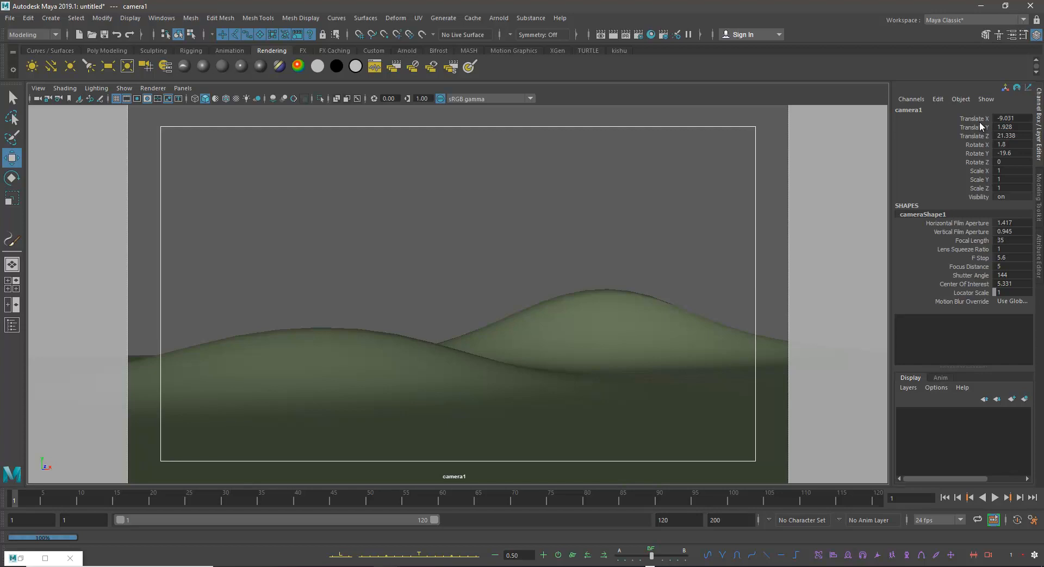
drag(977, 119, 975, 194)
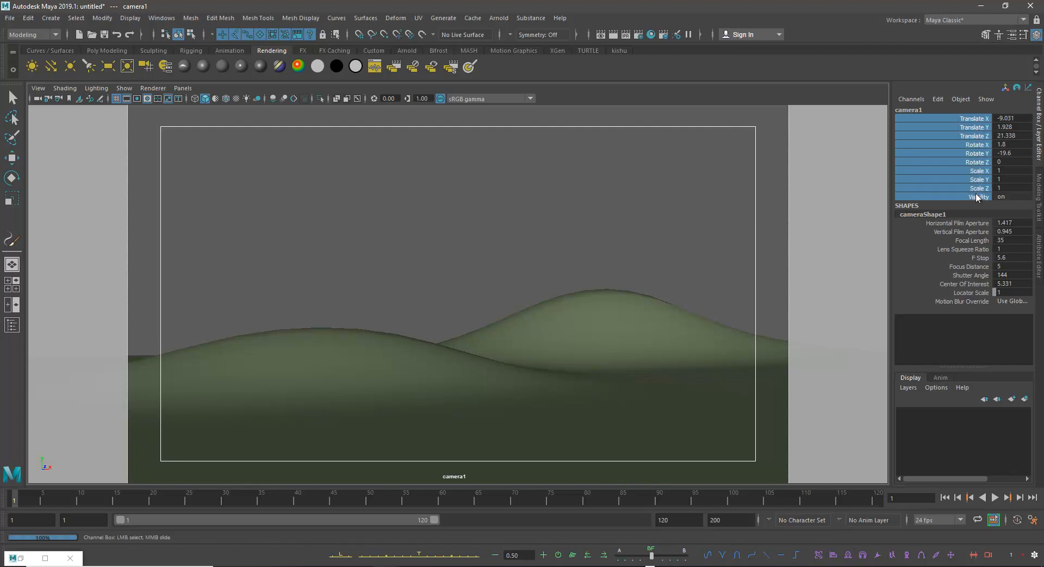
right_click(975, 146)
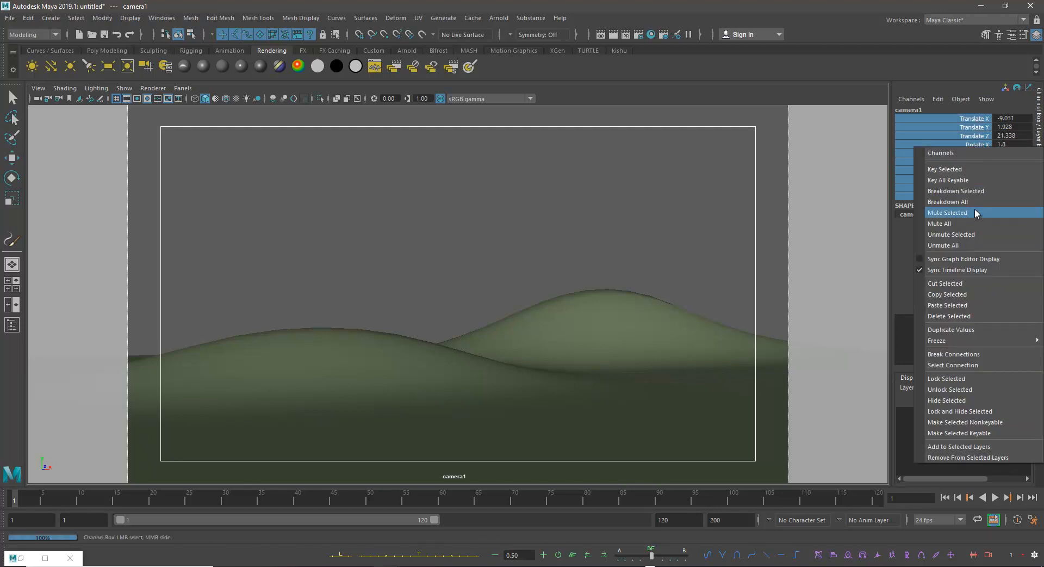
click(957, 388)
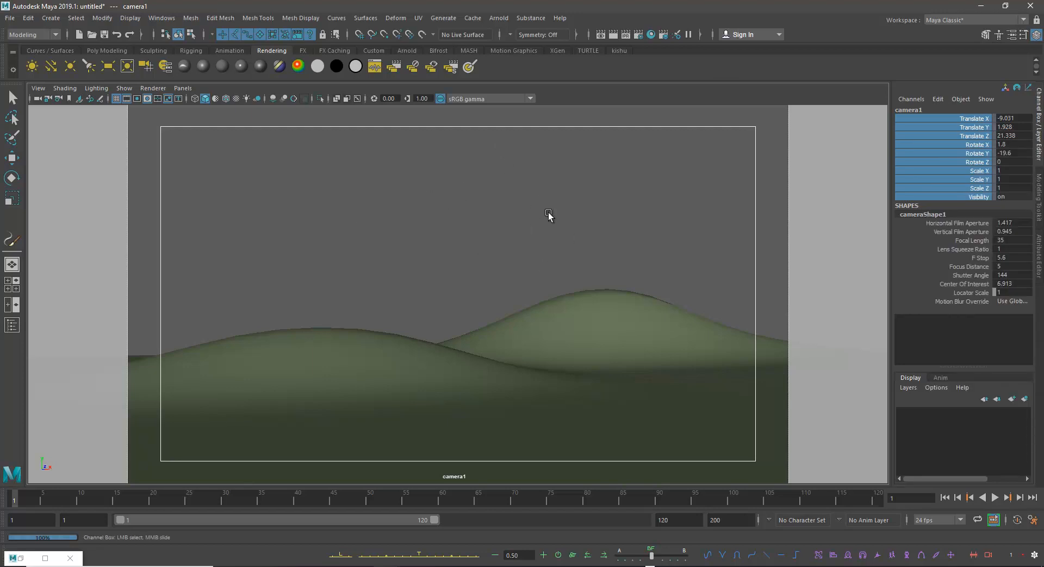
- Clear the camera selection and compare the landscape in the camera1 and perspective views
key(space)
alt+right_drag(767, 218, 651, 173)
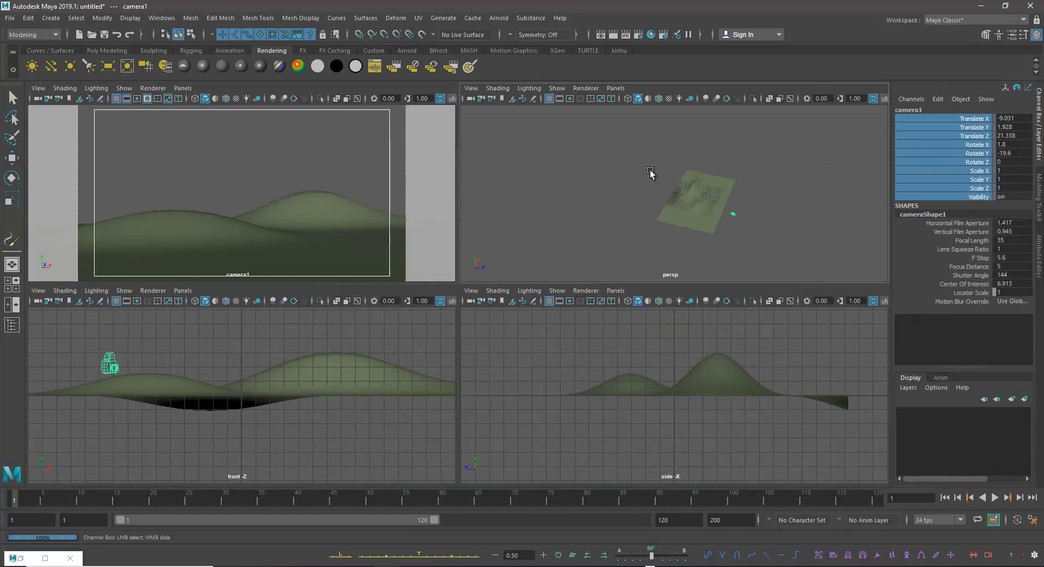
key(w)
click(736, 214)
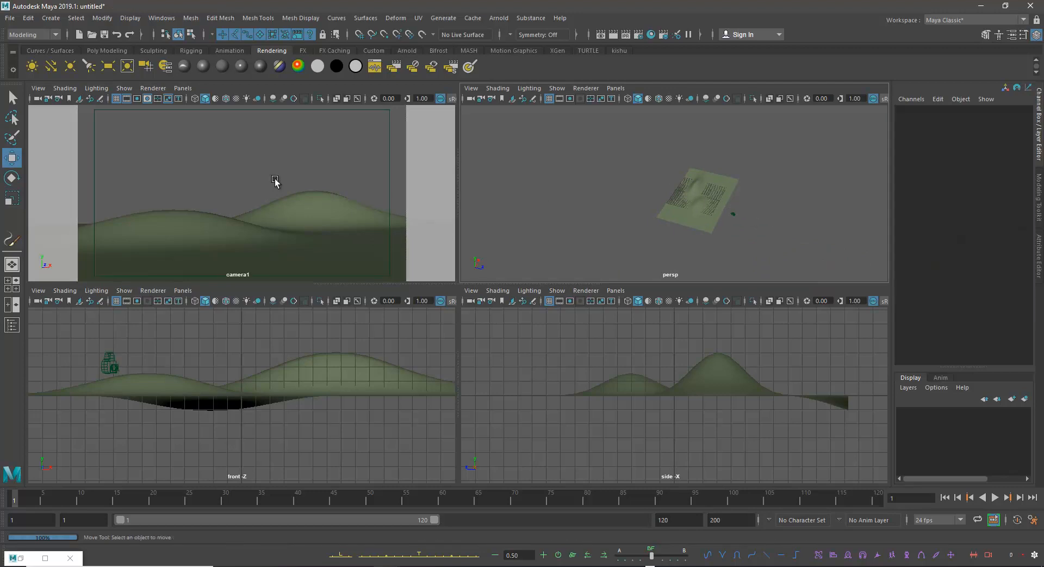
key(space)
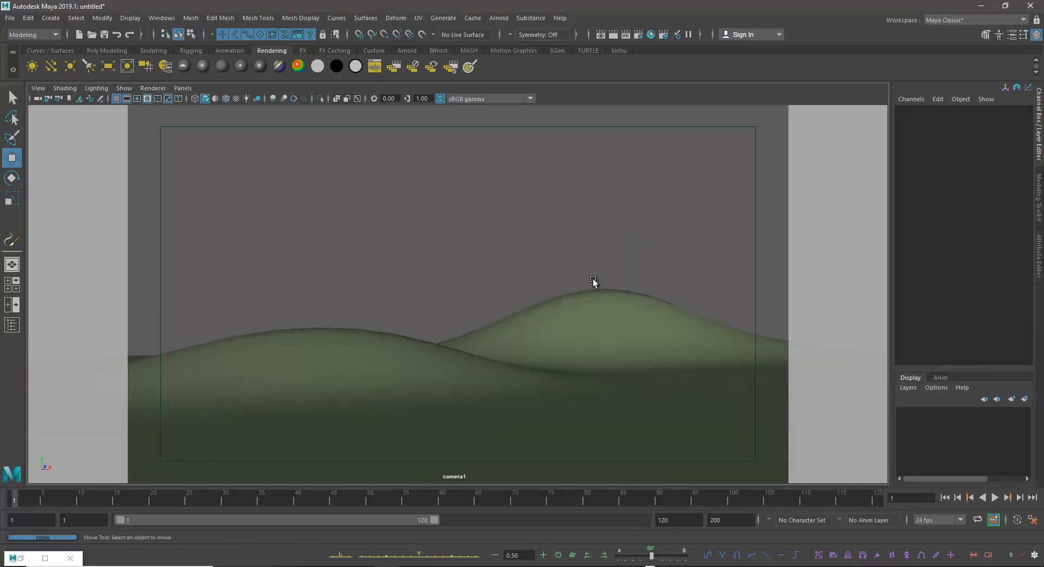
key(space)
key(space)
key(space)
key(space)
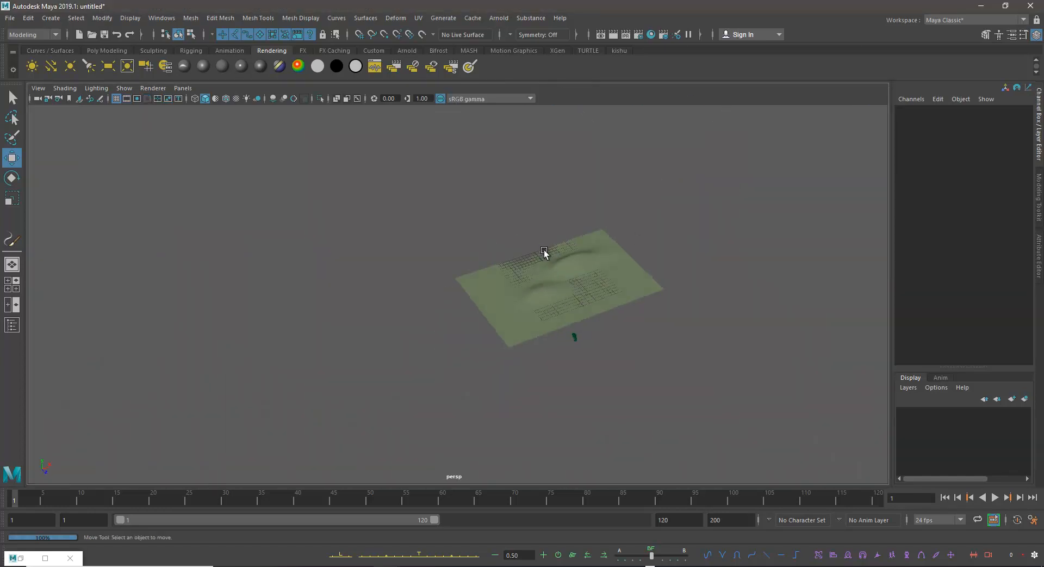
- Select the three rear rows of terrain vertices behind the larger hill and move them back along Z
click(553, 244)
scroll(625, 290, up, 10)
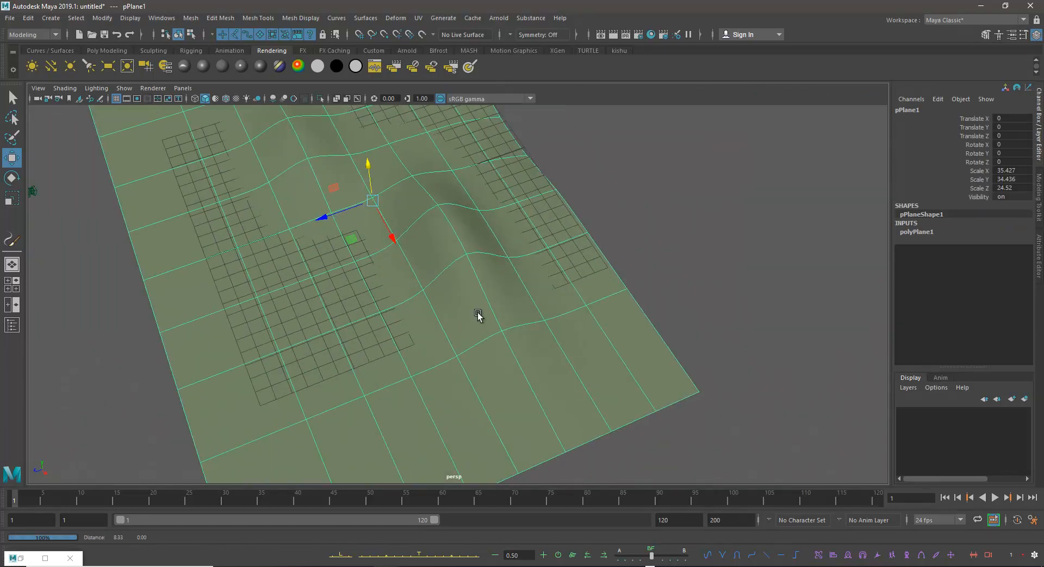
alt+middle_drag(477, 312, 459, 311)
right_drag(476, 250, 421, 246)
alt+drag(407, 231, 382, 247)
alt+middle_drag(382, 246, 365, 233)
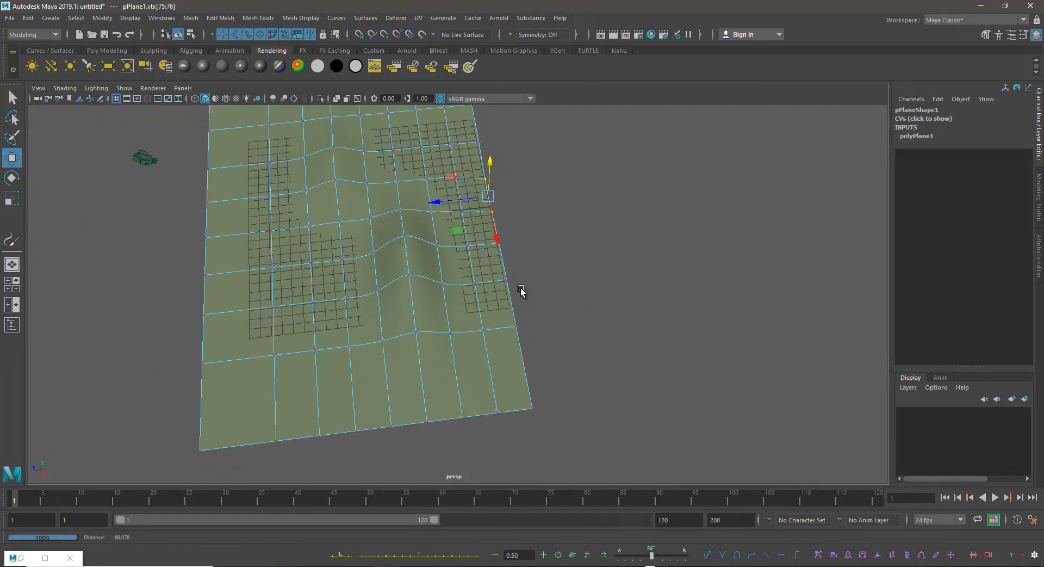
alt+right_drag(510, 281, 395, 239)
alt+middle_drag(395, 239, 355, 240)
alt+drag(354, 240, 513, 423)
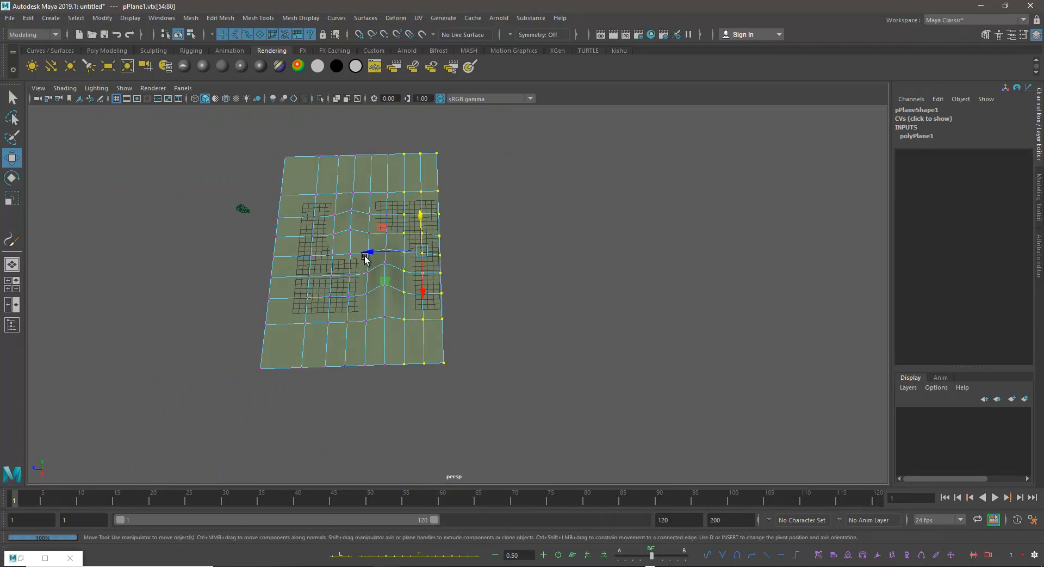
scroll(441, 315, up, 5)
alt+middle_drag(340, 202, 428, 243)
drag(426, 258, 443, 264)
- Refine the larger hill's rear slope using the vertices directly behind its peak, checking the silhouette in the camera1 view
alt+drag(456, 328, 446, 275)
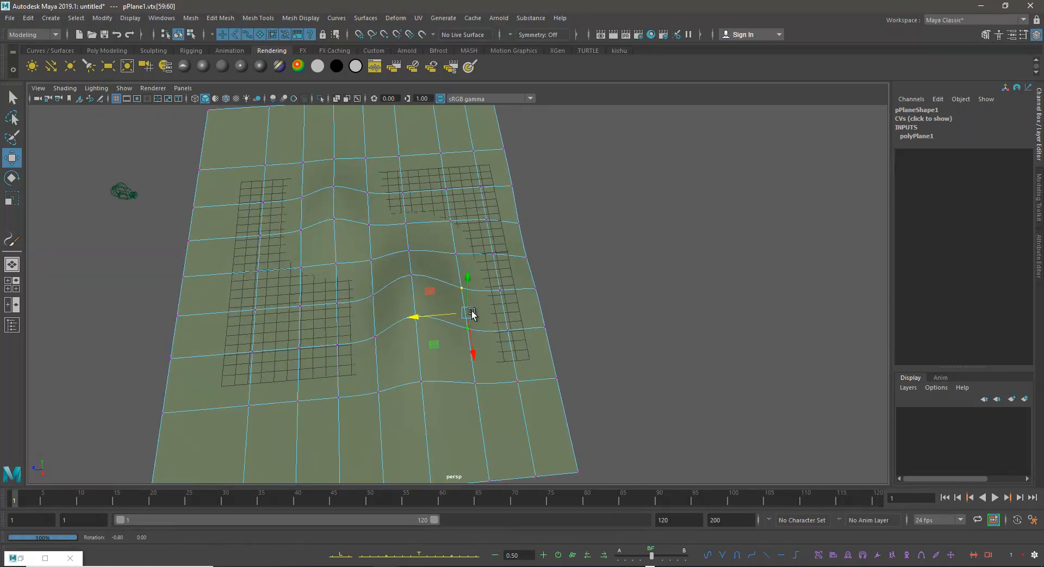
alt+drag(470, 311, 492, 310)
scroll(492, 310, up, 3)
drag(467, 256, 343, 274)
click(286, 235)
alt+drag(287, 236, 417, 263)
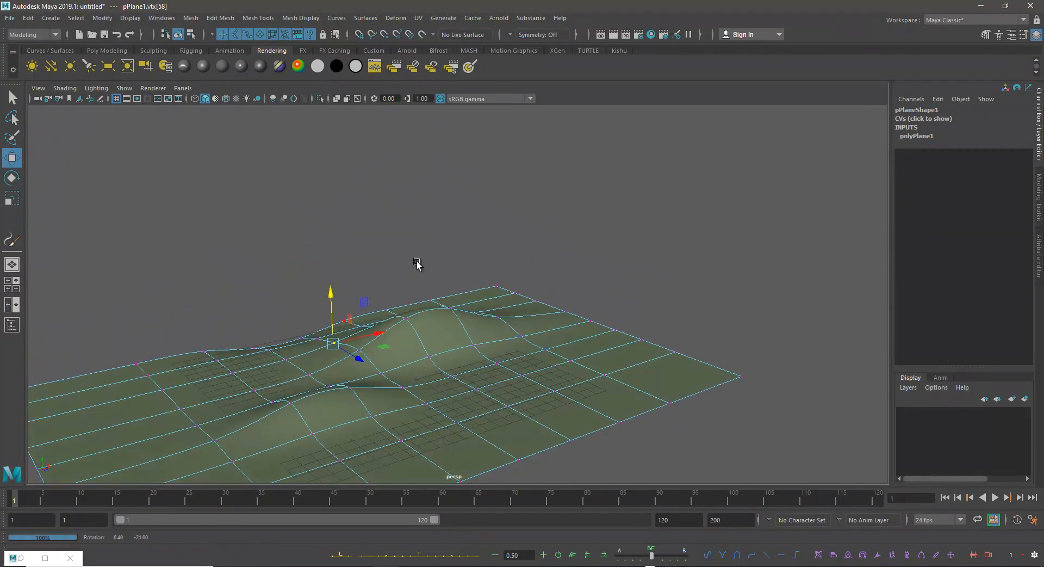
key(space)
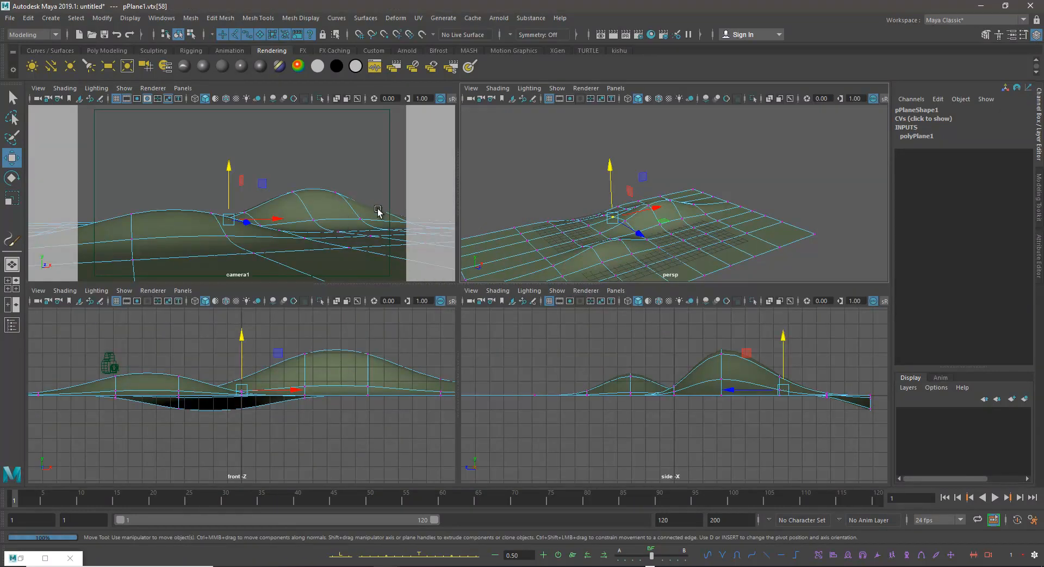
key(space)
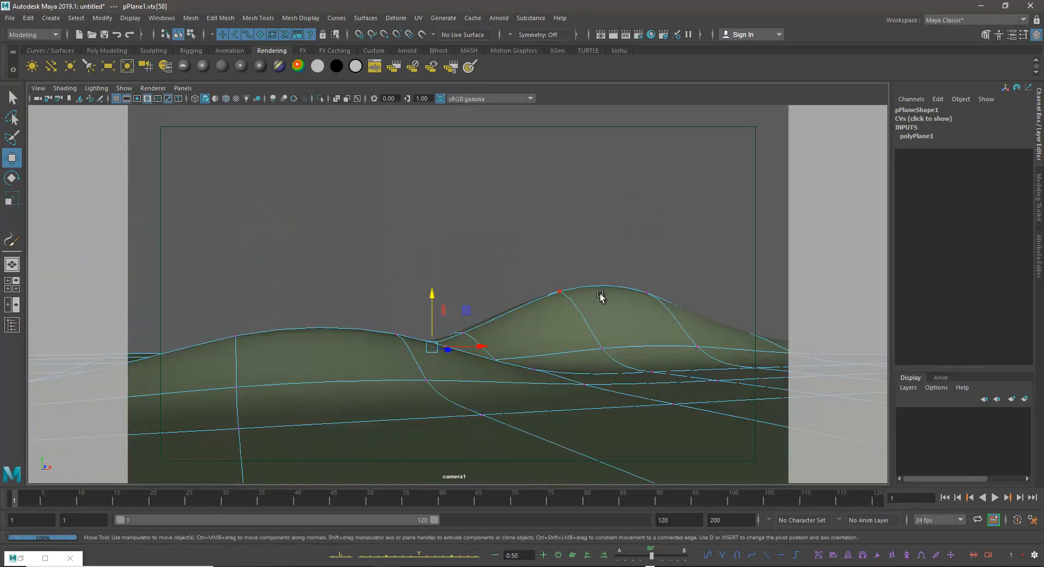
key(space)
key(space)
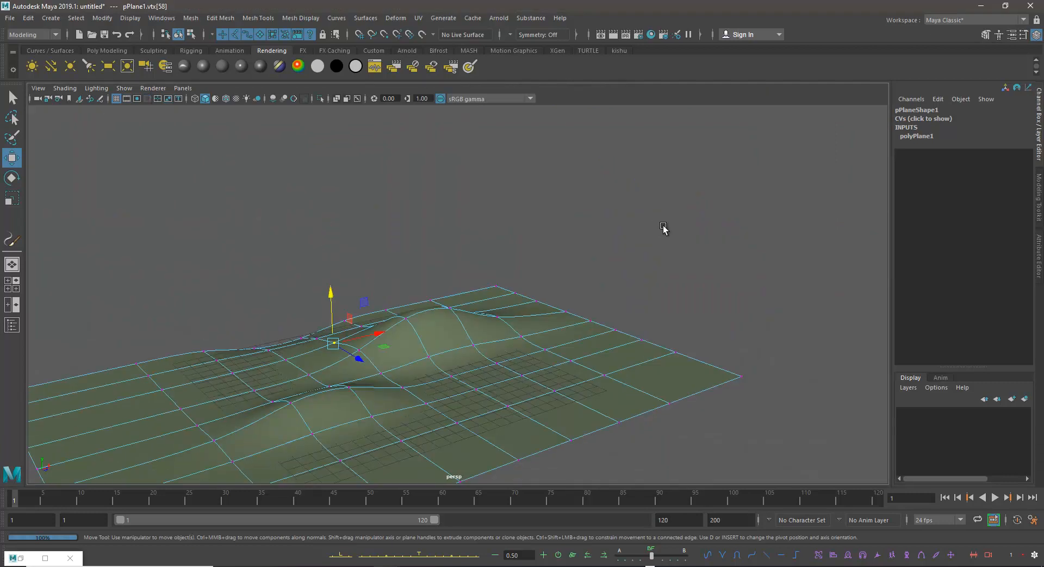
- Return the terrain to object mode, clear the selection and inspect the hills in the full-size camera1 view
right_drag(536, 275, 687, 187)
alt+drag(688, 187, 576, 213)
key(space)
key(space)
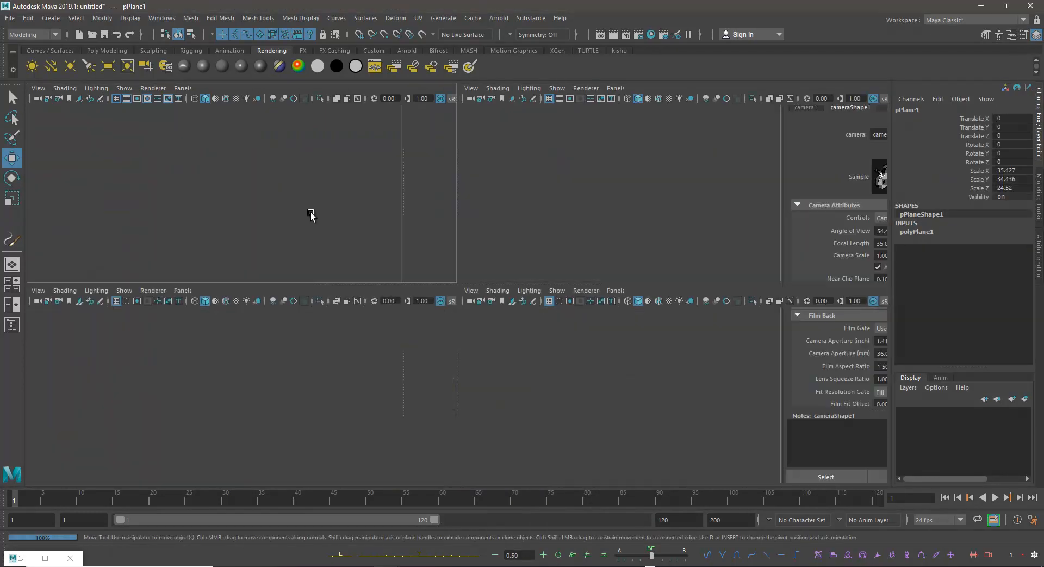
click(375, 231)
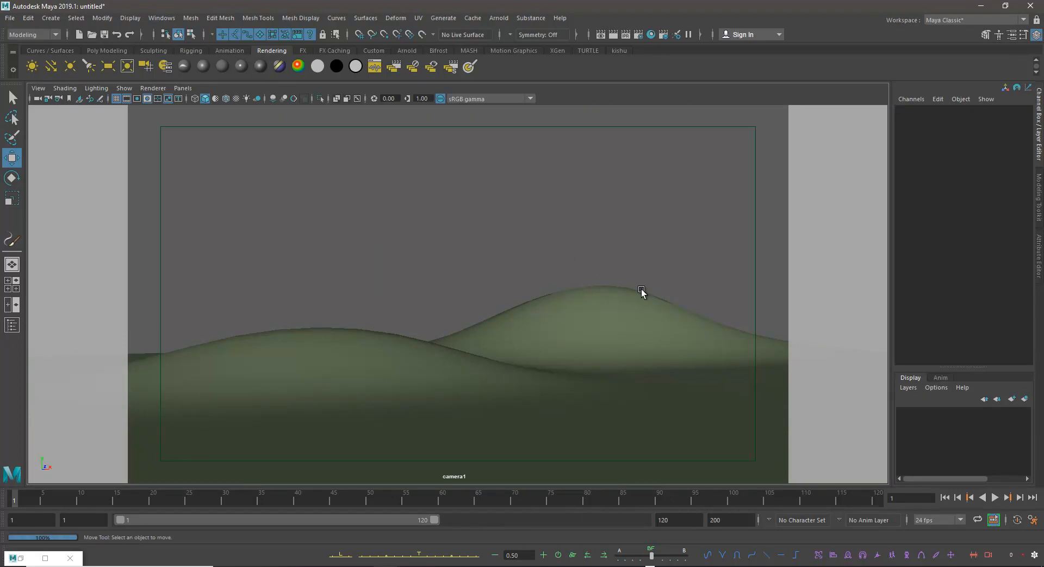
key(space)
key(space)
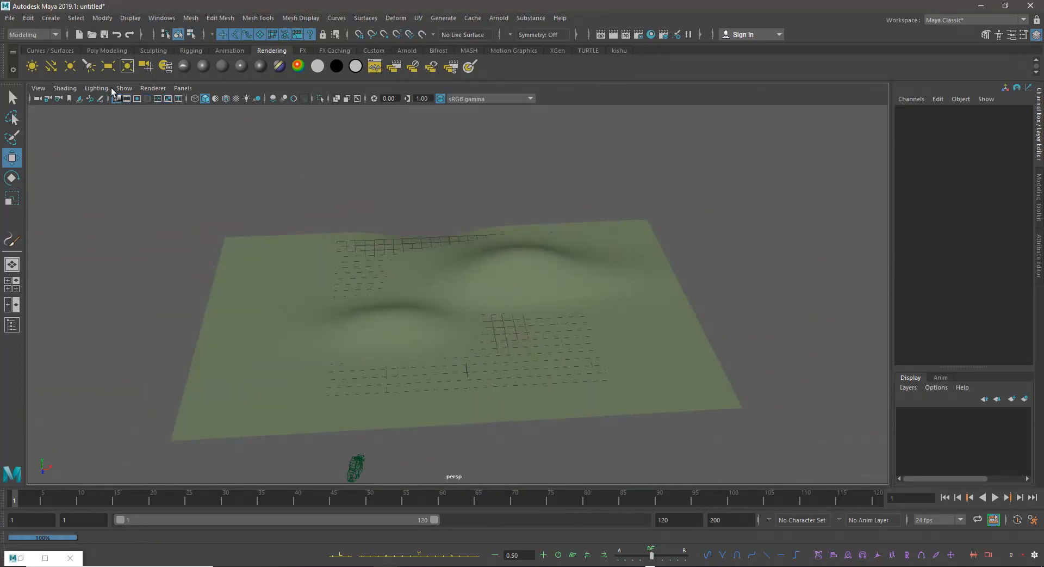
- Create a polygon cube and place it on the larger hill's peak at about X 6.19, Y 3.42, Z -4.36
click(106, 50)
click(51, 66)
alt+drag(562, 331, 504, 216)
alt+drag(505, 216, 428, 317)
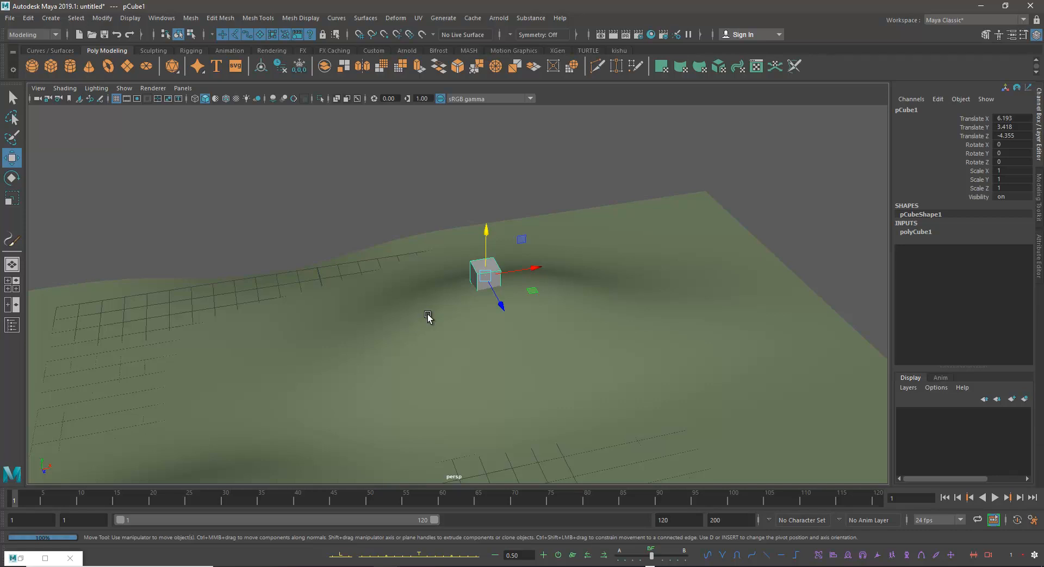
- Move the cube along Z to about -3.85 and stretch it to an X scale of about 1.72
scroll(441, 288, up, 10)
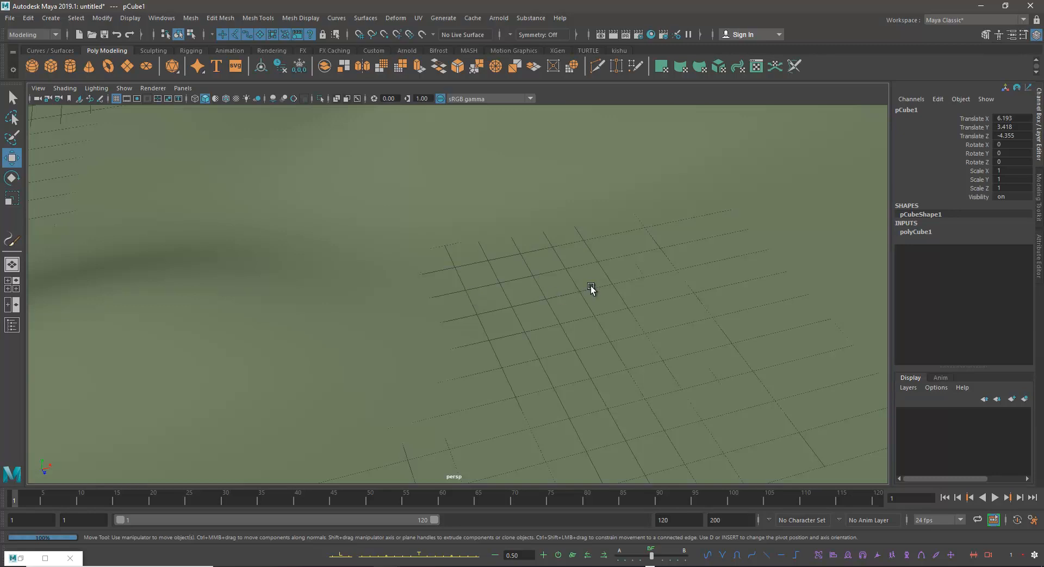
alt+right_drag(591, 286, 454, 228)
alt+middle_drag(453, 228, 486, 279)
alt+drag(486, 279, 511, 267)
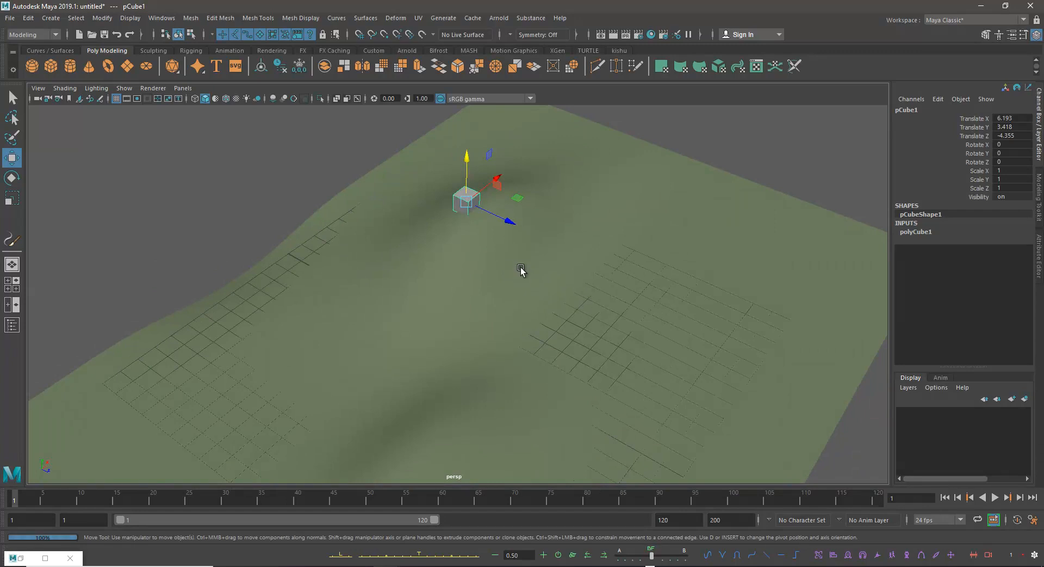
alt+drag(518, 234, 587, 347)
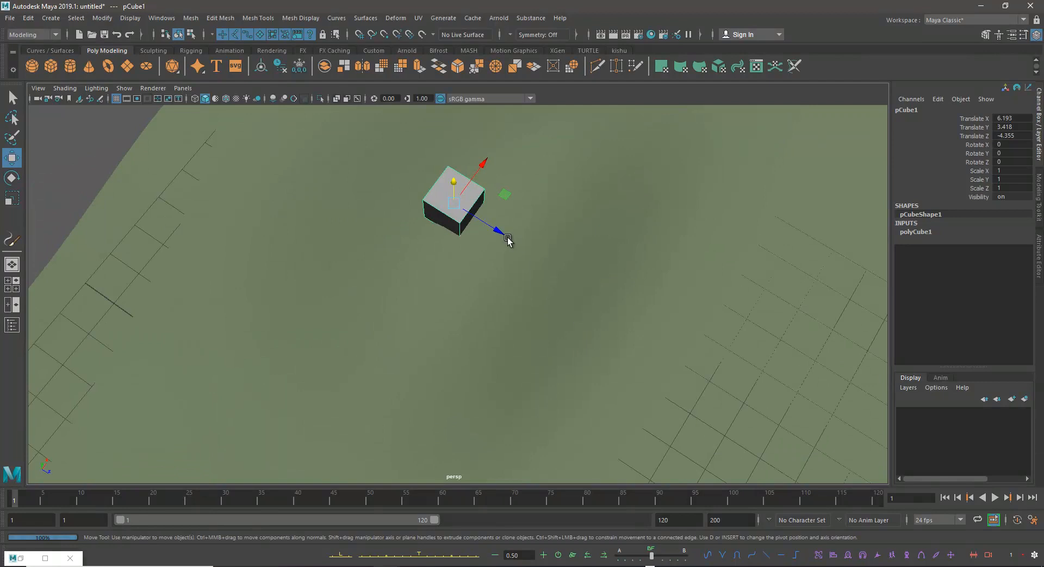
drag(497, 227, 573, 380)
key(e)
key(r)
drag(521, 293, 558, 295)
alt+right_drag(653, 360, 564, 311)
alt+drag(563, 311, 613, 334)
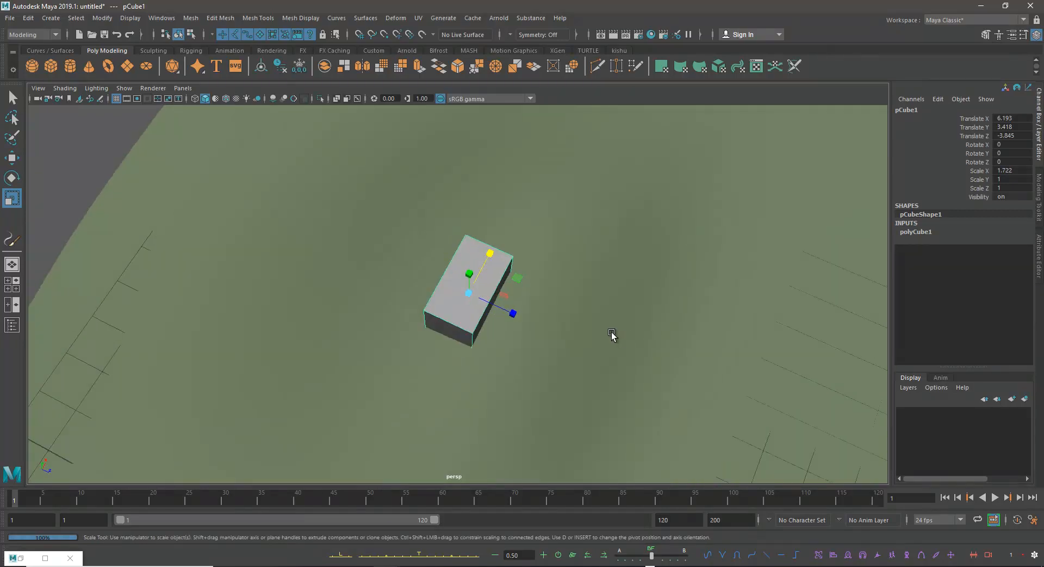
- Reposition the box at about X 6.48, Y 3.56, Z -3.68 and scale it to about 2.17 × 1.11 × 1.11
key(w)
drag(520, 317, 545, 284)
key(e)
key(r)
alt+drag(463, 274, 520, 263)
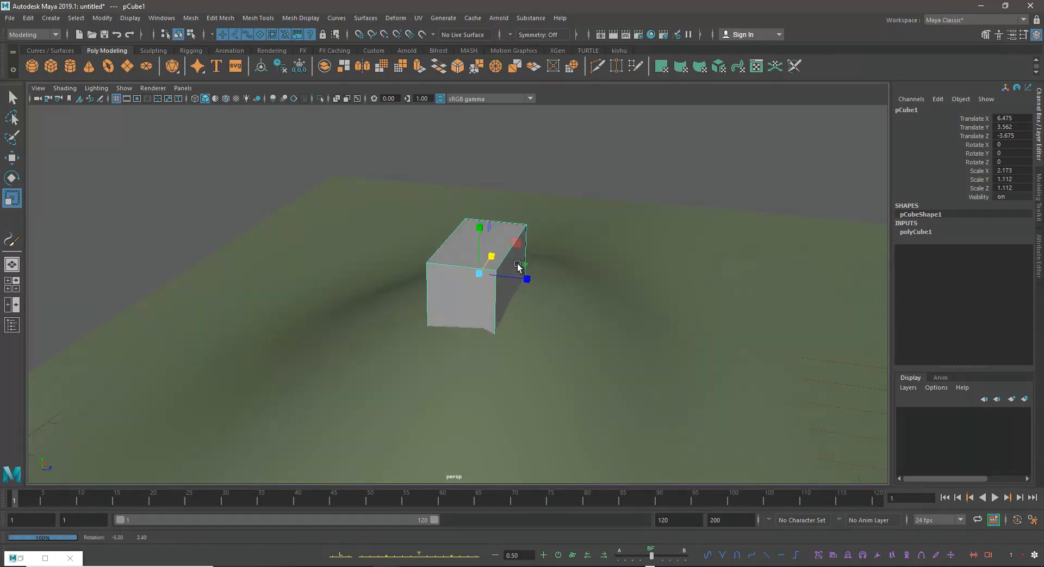
- Insert an edge loop lengthwise through the box, shift it along Z to the middle and clear the selection
click(264, 19)
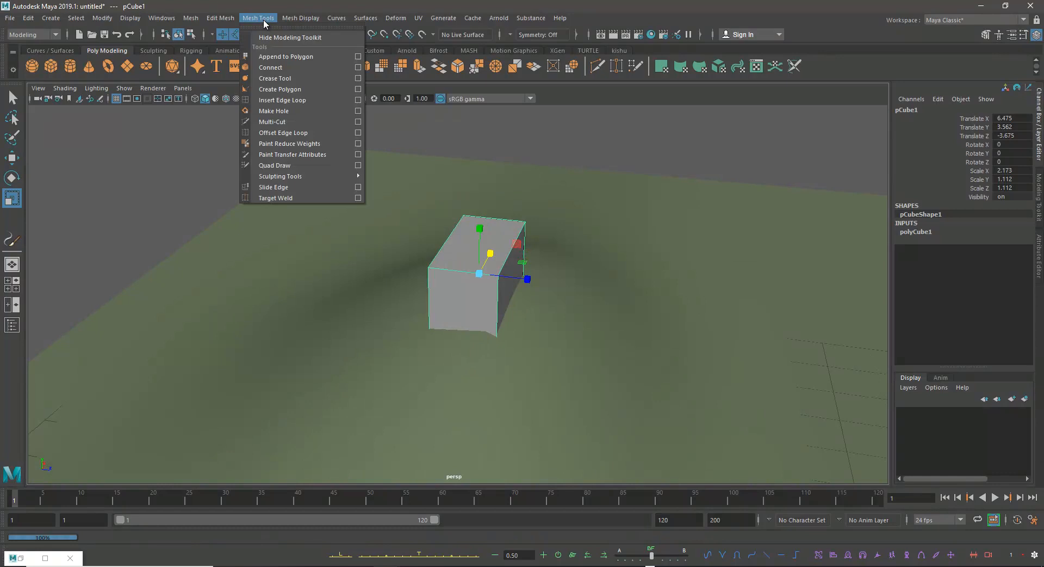
click(281, 100)
scroll(494, 265, up, 2)
click(473, 268)
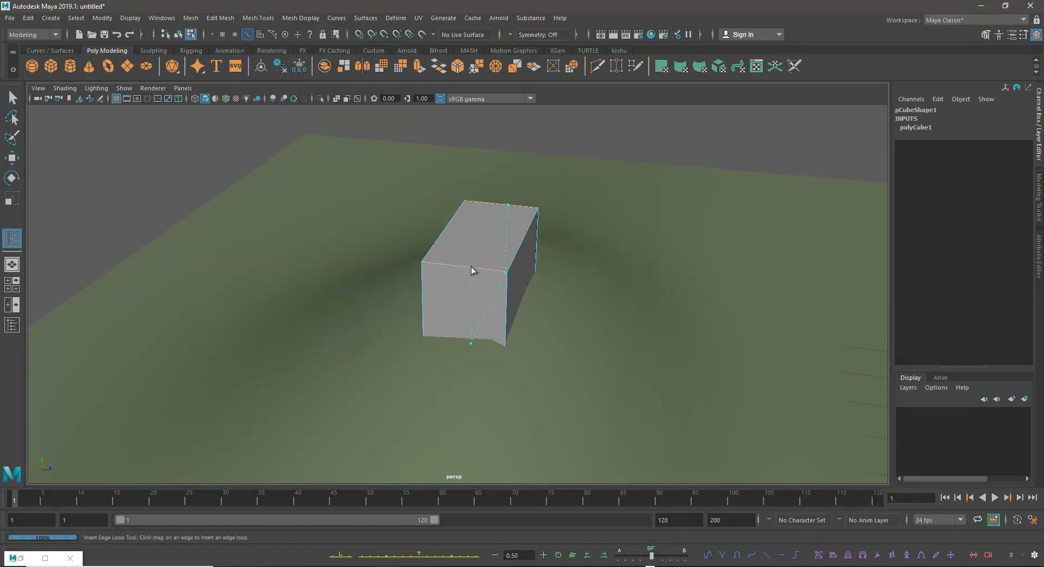
alt+drag(466, 266, 468, 221)
key(w)
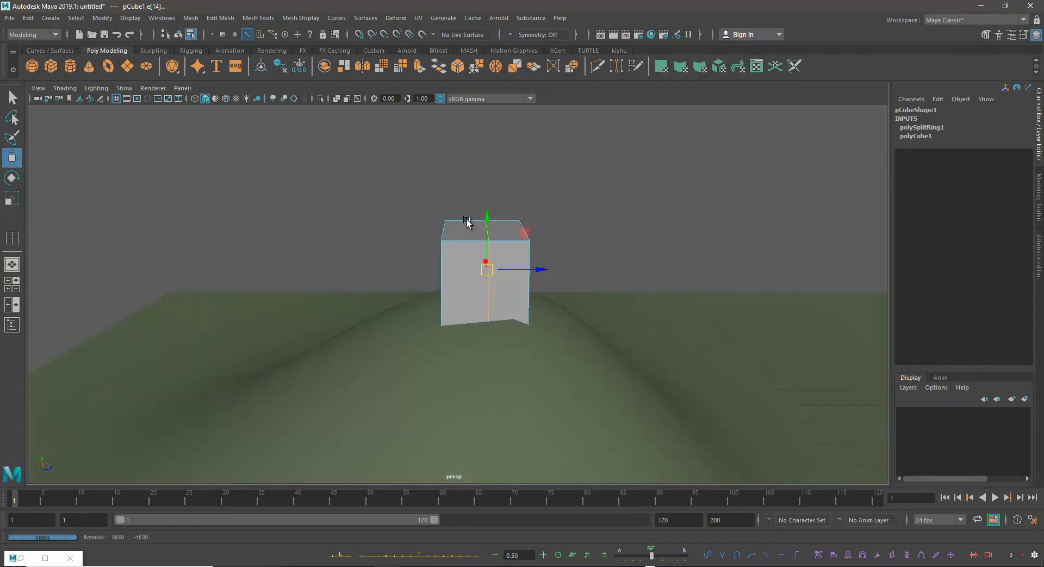
drag(525, 274, 534, 273)
right_drag(506, 238, 546, 196)
click(546, 197)
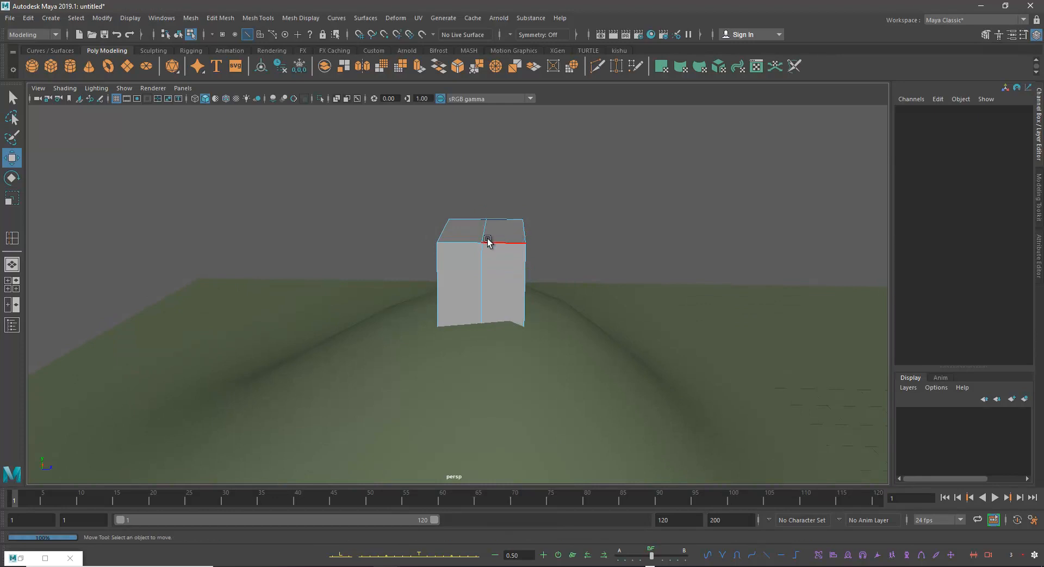
- Raise the lengthwise centre edge on top of the box to form a gabled roof ridge
click(485, 233)
alt+drag(485, 233, 533, 310)
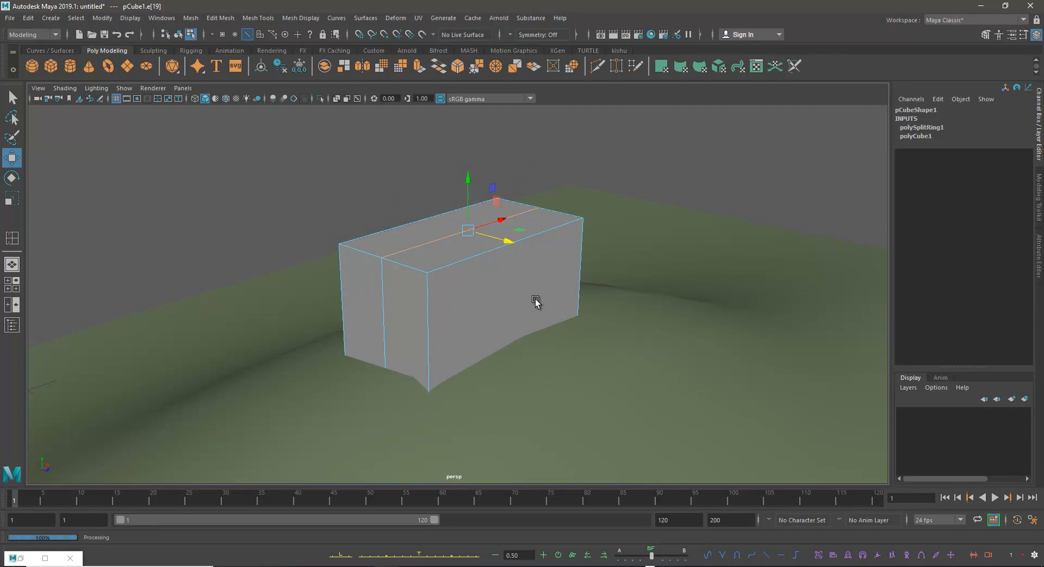
alt+drag(524, 282, 492, 264)
drag(492, 204, 491, 164)
alt+drag(492, 164, 530, 161)
key(ctrl+z)
alt+drag(501, 219, 528, 216)
alt+right_drag(528, 217, 576, 291)
alt+drag(576, 291, 549, 303)
alt+right_drag(550, 302, 629, 324)
alt+drag(629, 324, 651, 328)
click(676, 240)
alt+drag(676, 240, 624, 278)
- Extrude the two sloping roof faces straight up in world space by about 0.066 in Y
right_click(559, 213)
right_drag(554, 236, 554, 239)
alt+middle_drag(554, 233, 599, 224)
right_drag(599, 216, 596, 235)
click(594, 218)
mouse_move(594, 217)
alt+mouse_down()
mouse_move(546, 252)
mouse_move(575, 217)
alt+mouse_up()
click(575, 217)
alt+drag(663, 265, 596, 276)
key(ctrl+e)
alt+drag(609, 296, 638, 202)
alt+middle_drag(632, 205, 588, 209)
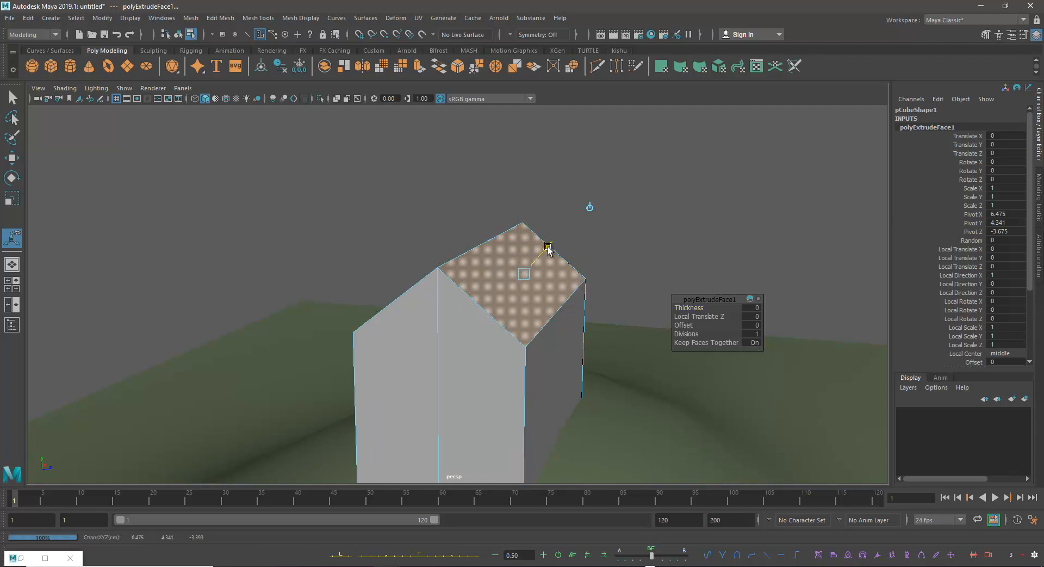
click(591, 207)
alt+middle_drag(529, 307, 571, 297)
alt+drag(533, 238, 526, 217)
- Reduce the roof extrusion's Y translation to about 0.048
alt+drag(516, 272, 479, 273)
alt+right_drag(480, 273, 523, 301)
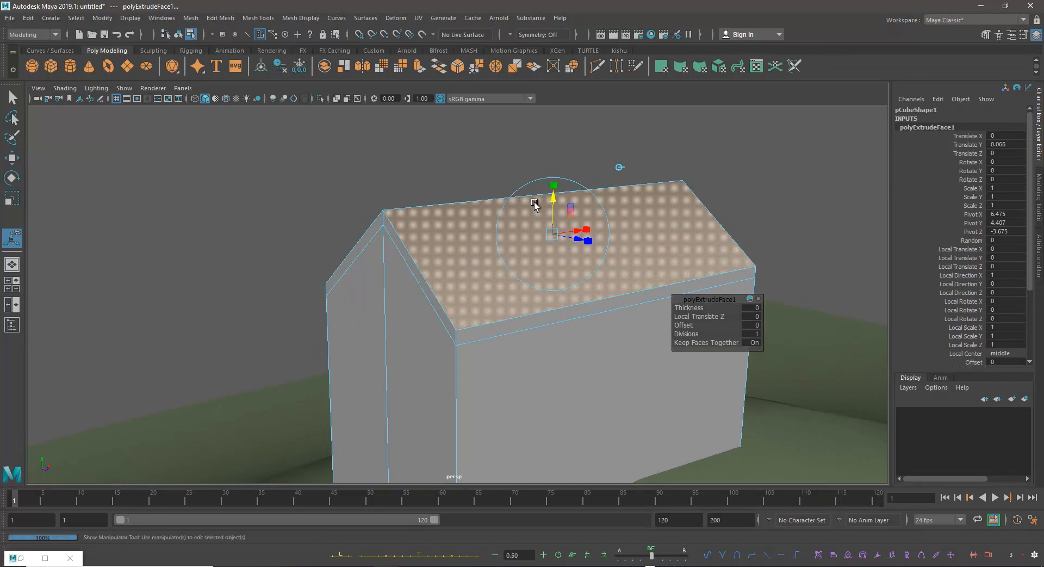
drag(555, 205, 549, 207)
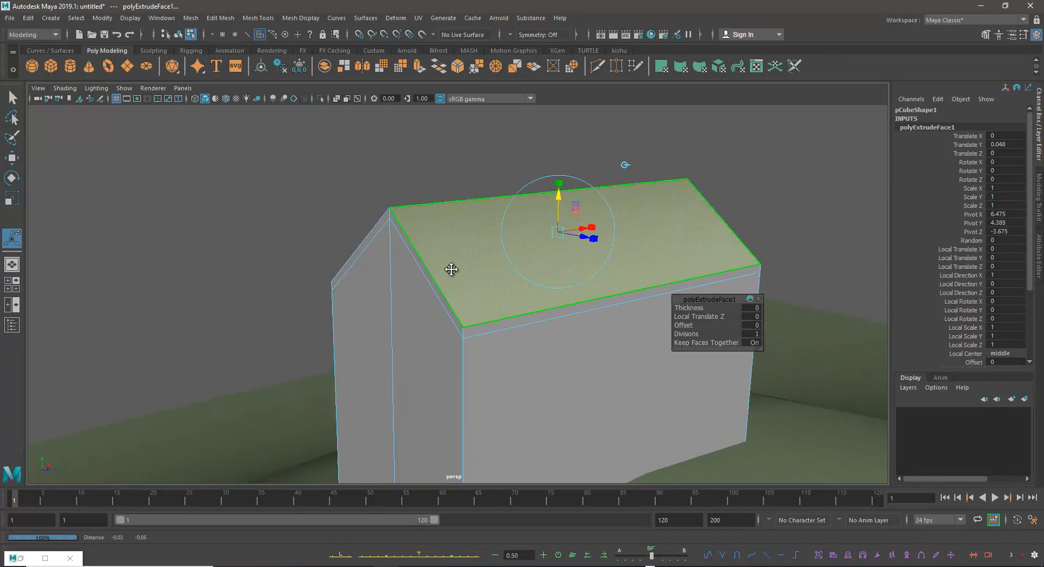
- Extrude the thin roof edge faces on both long sides outward by about 0.109 and lower them in Y by about 0.098
alt+drag(450, 268, 461, 262)
alt+right_drag(460, 261, 511, 294)
alt+middle_drag(511, 293, 470, 241)
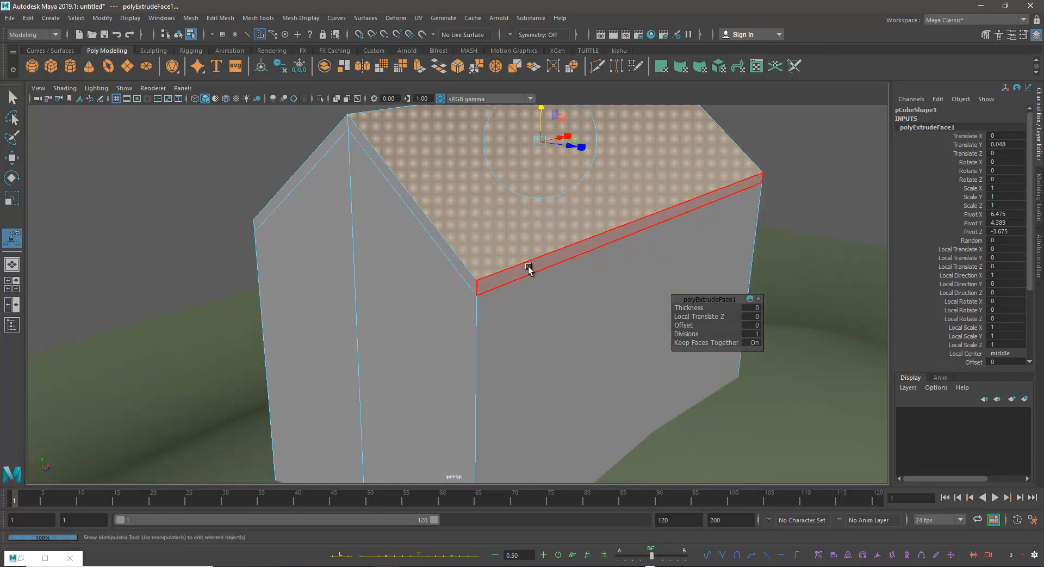
click(530, 271)
alt+drag(531, 268, 550, 289)
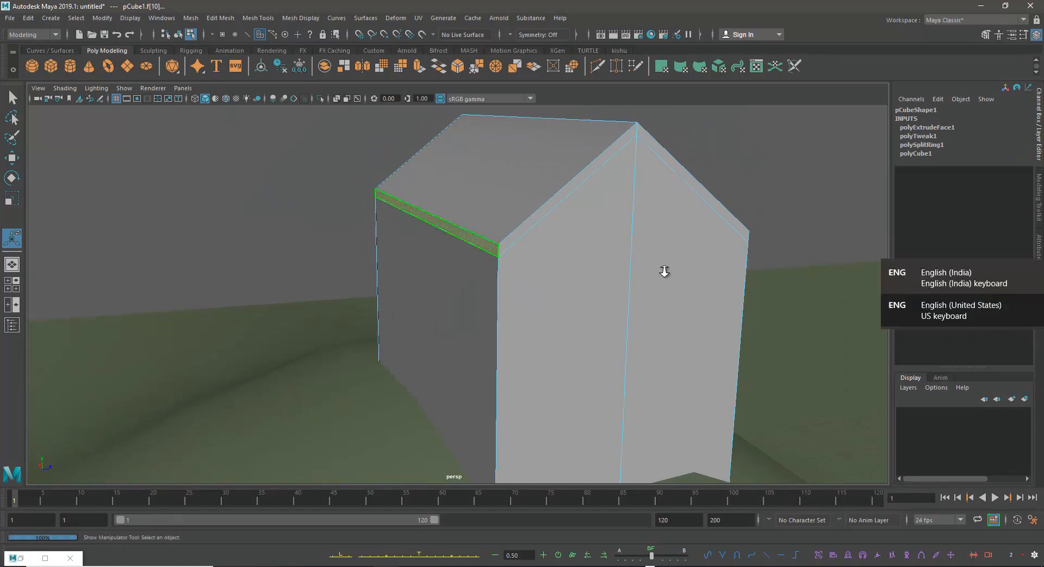
alt+right_drag(668, 273, 571, 294)
alt+drag(588, 291, 613, 319)
key(ctrl+e)
alt+drag(636, 273, 541, 256)
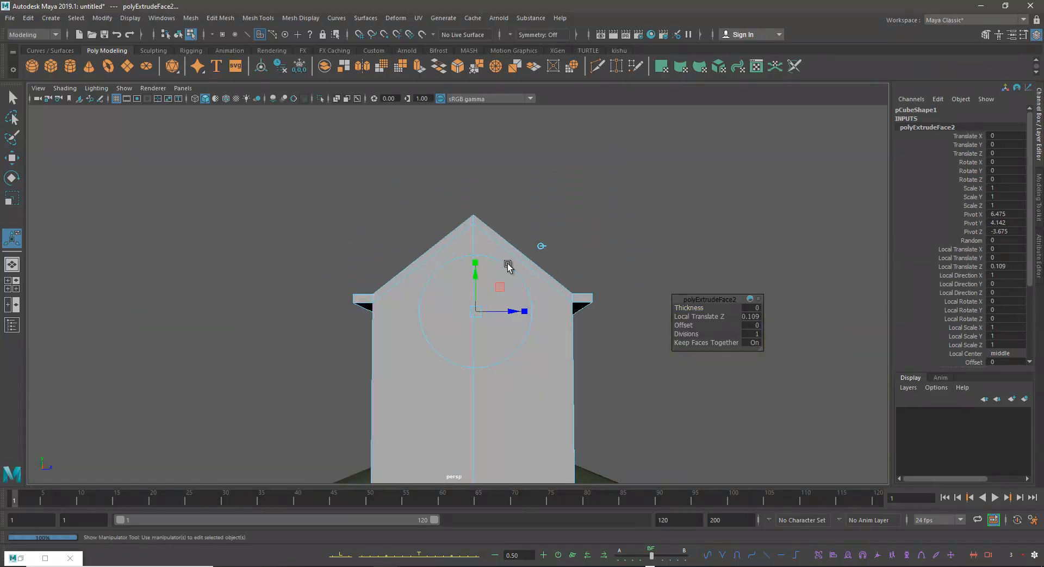
drag(474, 279, 415, 327)
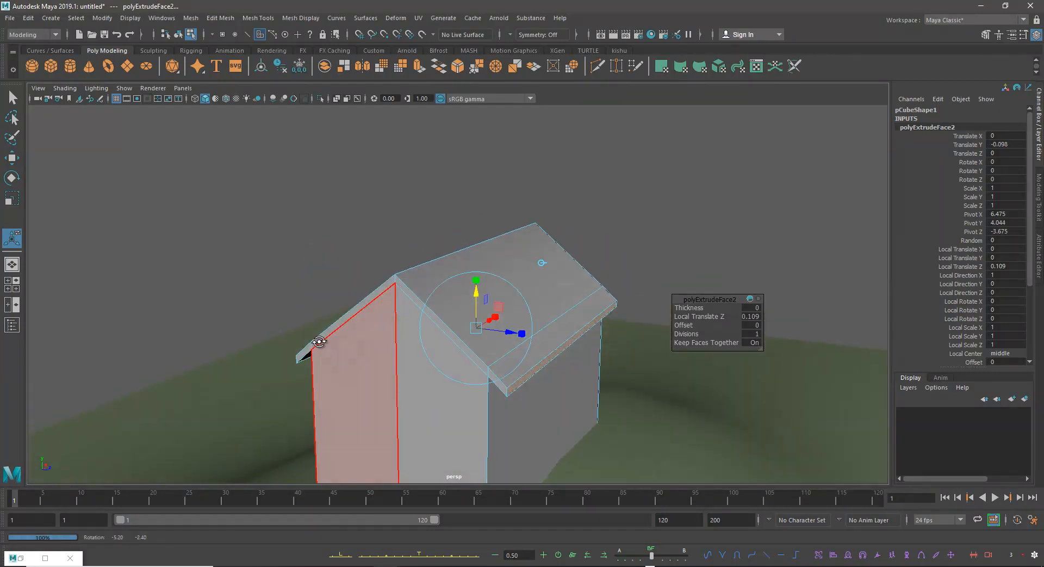
- Extrude the roof's thin edge faces above one gable end outward by about 0.138 in local Z
click(12, 99)
alt+middle_drag(286, 404, 357, 308)
scroll(355, 304, up, 3)
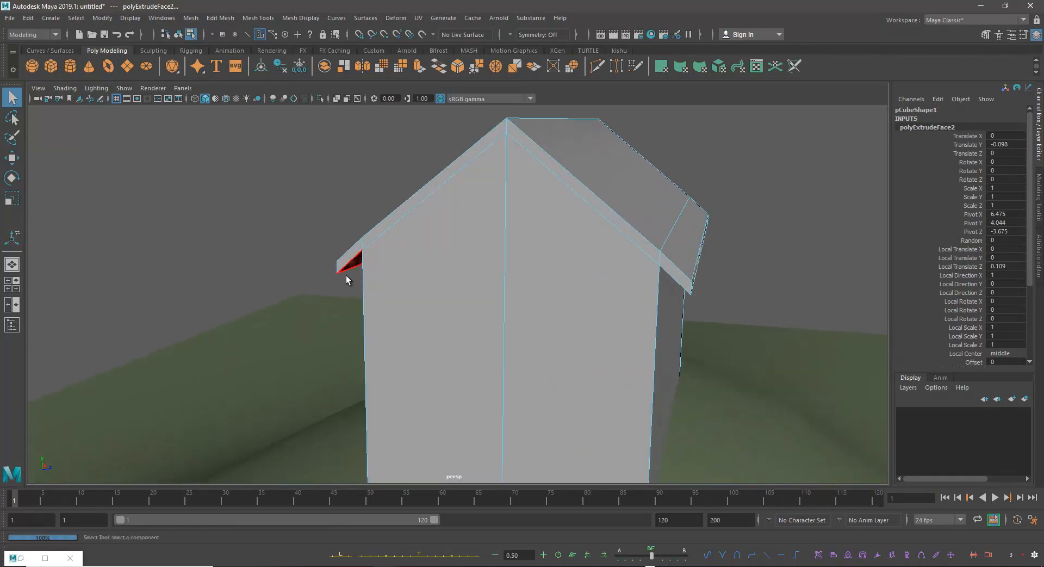
click(343, 261)
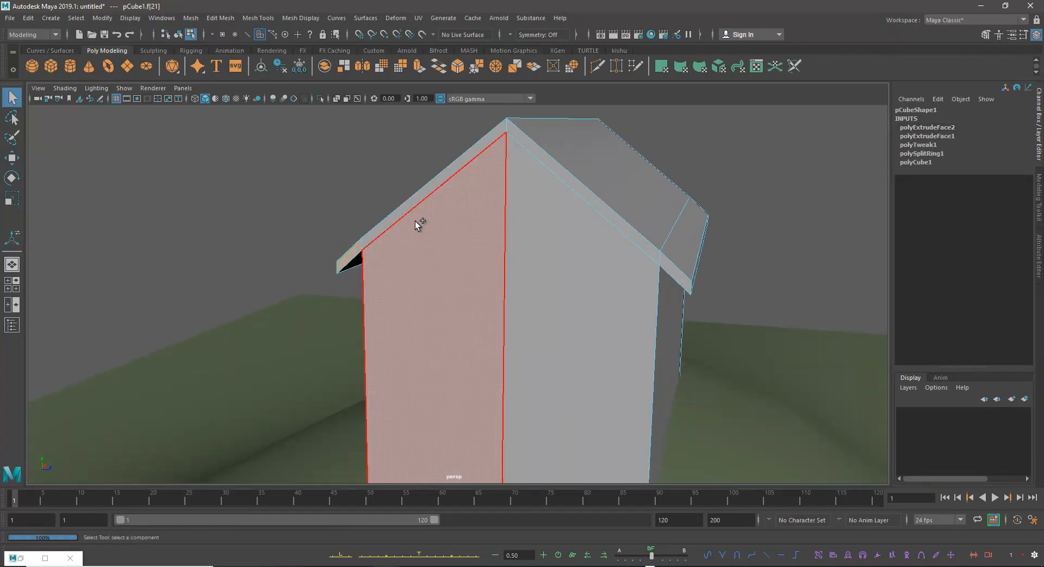
shift+click(524, 140)
shift+click(675, 264)
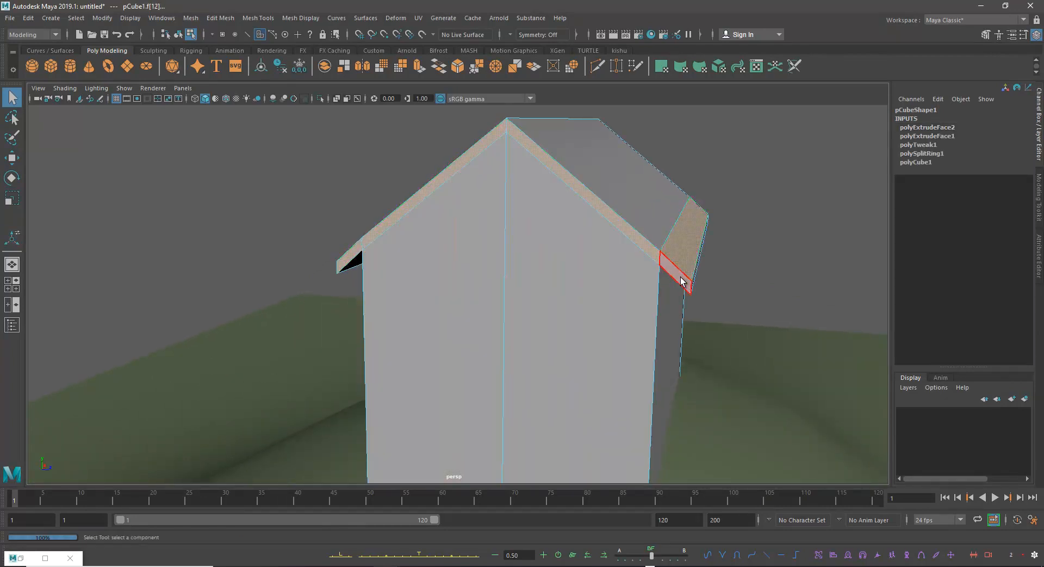
key(ctrl+z)
shift+click(660, 291)
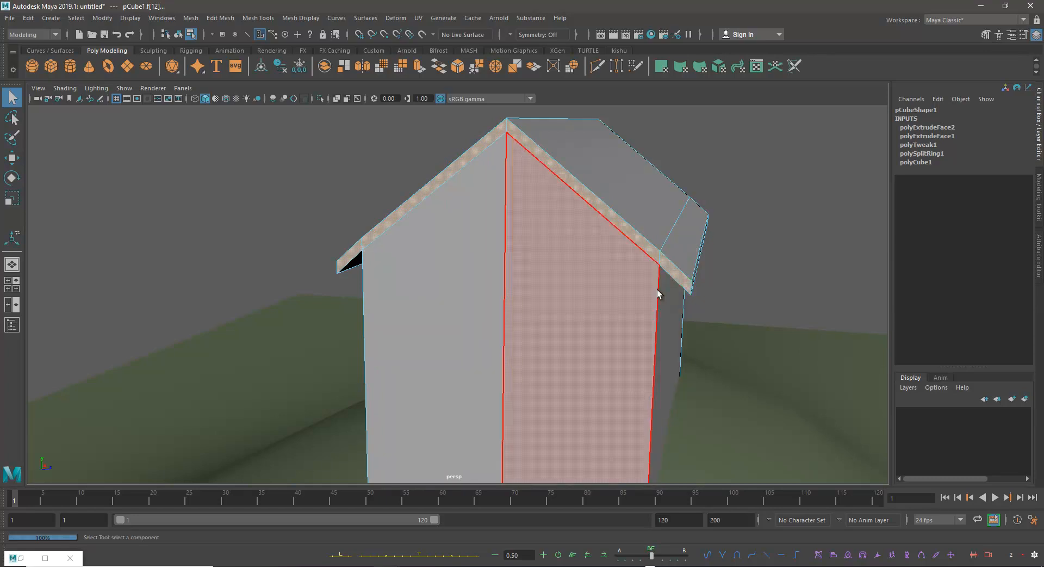
key(w)
alt+drag(658, 286, 510, 253)
key(super)
key(super)
key(ctrl+e)
alt+drag(636, 284, 532, 263)
alt+middle_drag(532, 262, 383, 296)
alt+drag(382, 296, 450, 291)
middle_drag(450, 288, 446, 286)
alt+drag(446, 286, 412, 292)
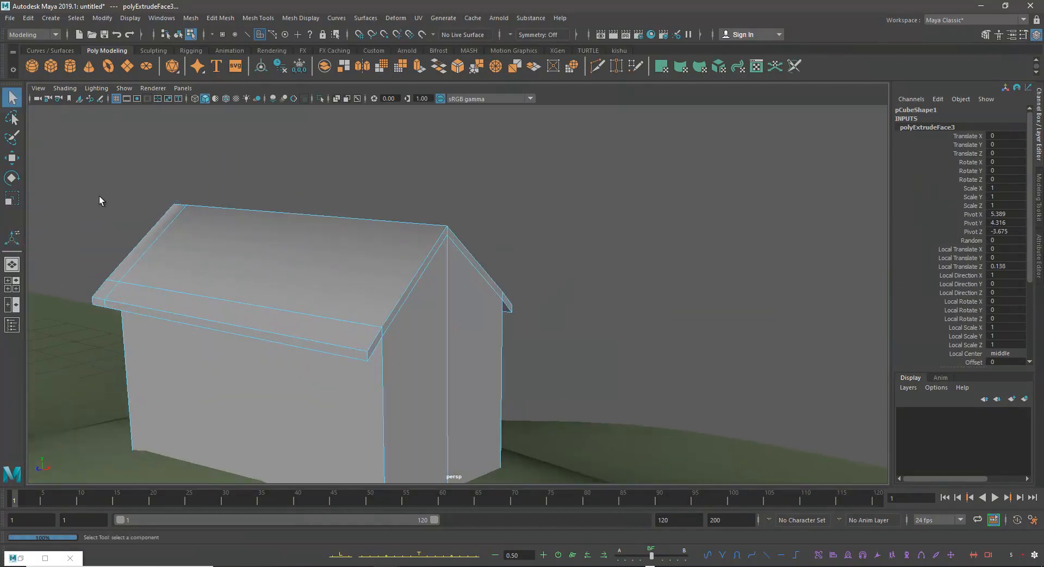
- Extrude the roof's edge faces on the opposite gable end outward into a matching overhang and return to object mode
click(12, 102)
alt+middle_drag(330, 325, 422, 271)
scroll(422, 271, up, 3)
click(512, 250)
alt+drag(513, 250, 465, 255)
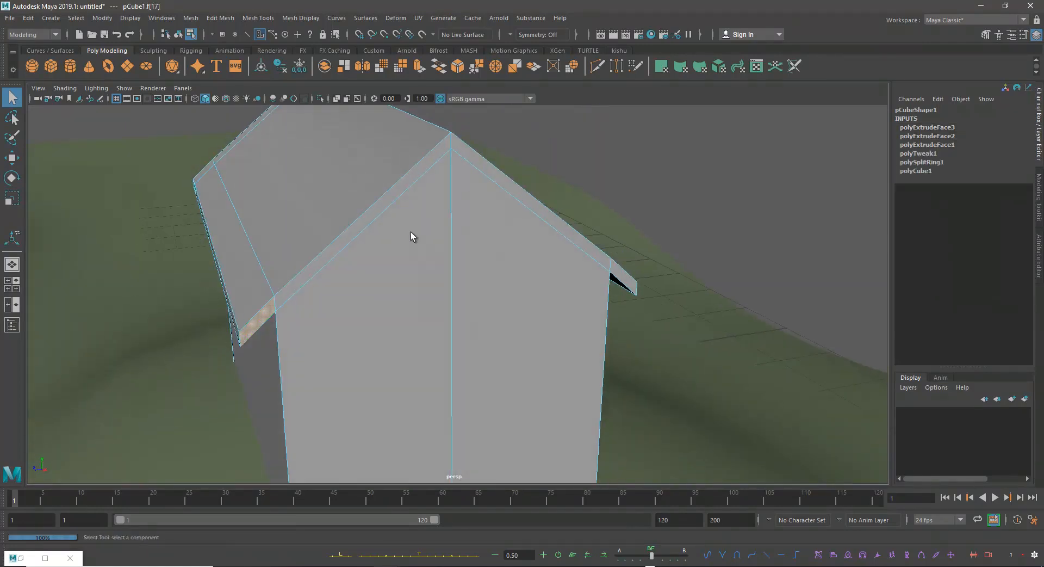
shift+click(369, 218)
shift+click(507, 178)
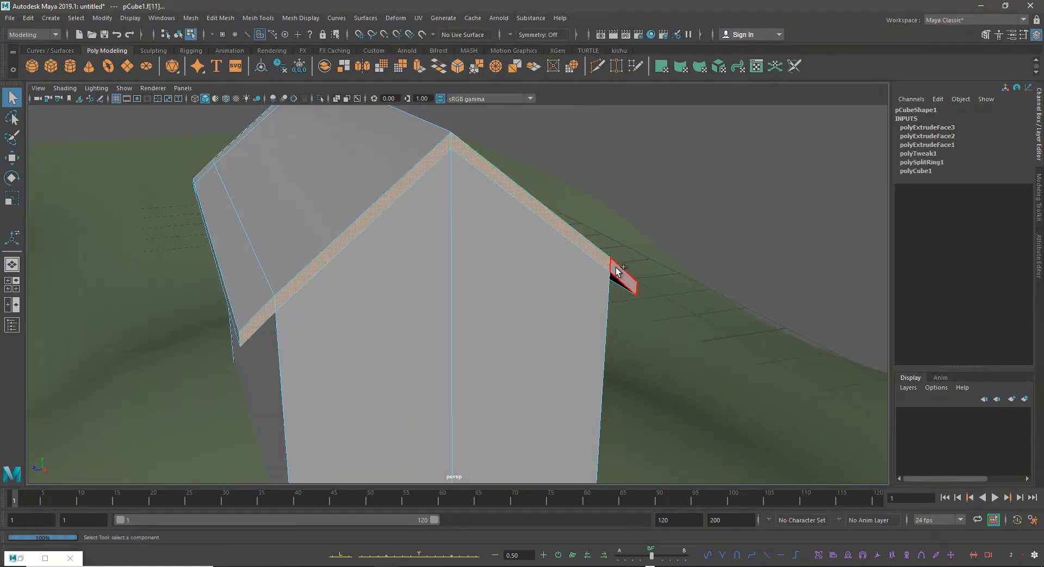
key(w)
alt+drag(618, 272, 657, 309)
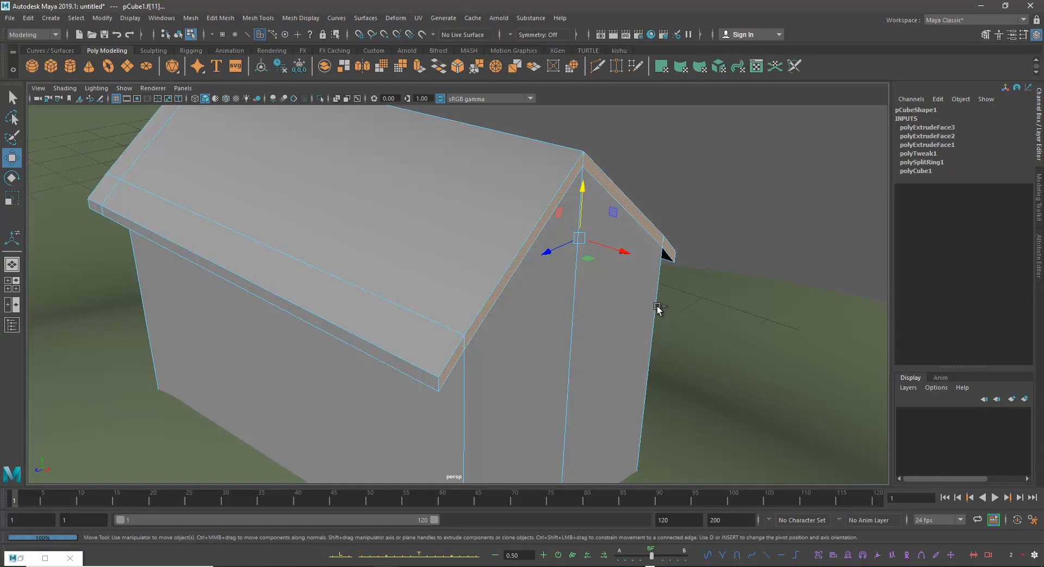
key(ctrl+e)
drag(561, 256, 586, 268)
alt+right_drag(606, 310, 435, 277)
alt+drag(435, 277, 525, 251)
right_drag(412, 239, 484, 195)
alt+drag(380, 262, 364, 208)
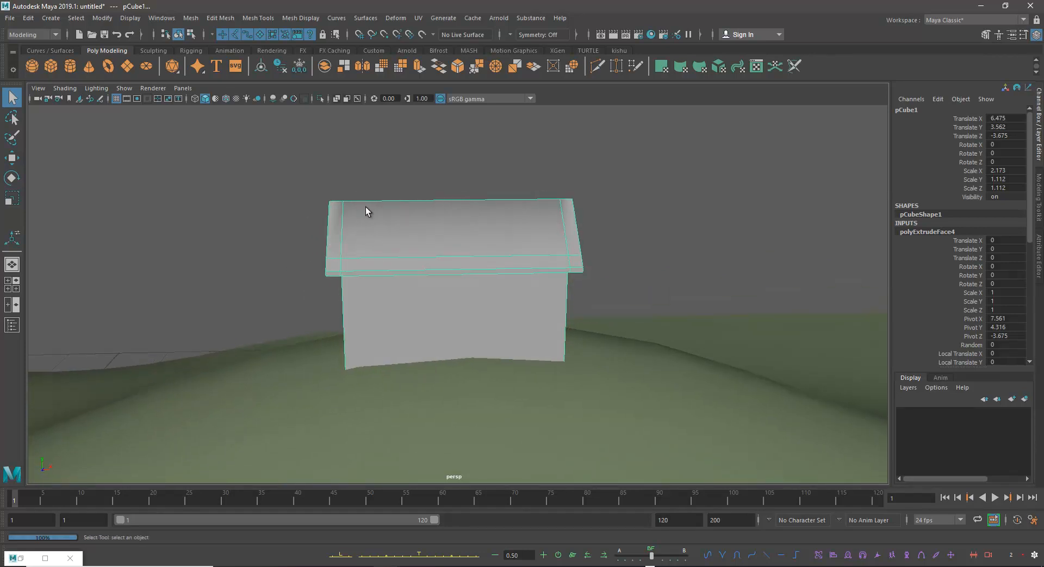
- Insert two crosswise edge loops near one end of the house and two lengthwise loops along the roof slope
alt+middle_drag(352, 212, 371, 220)
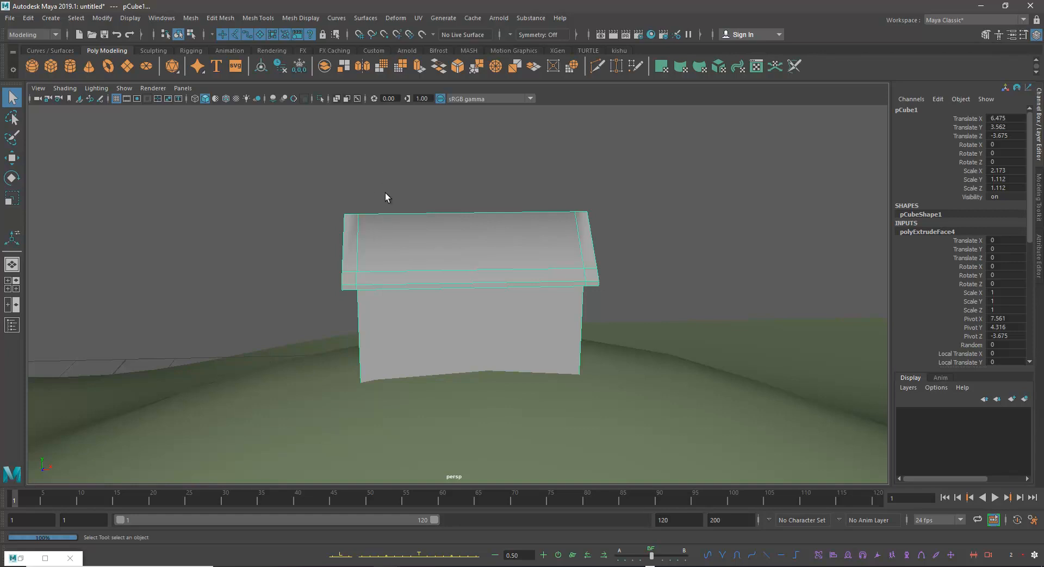
alt+middle_drag(389, 185, 400, 236)
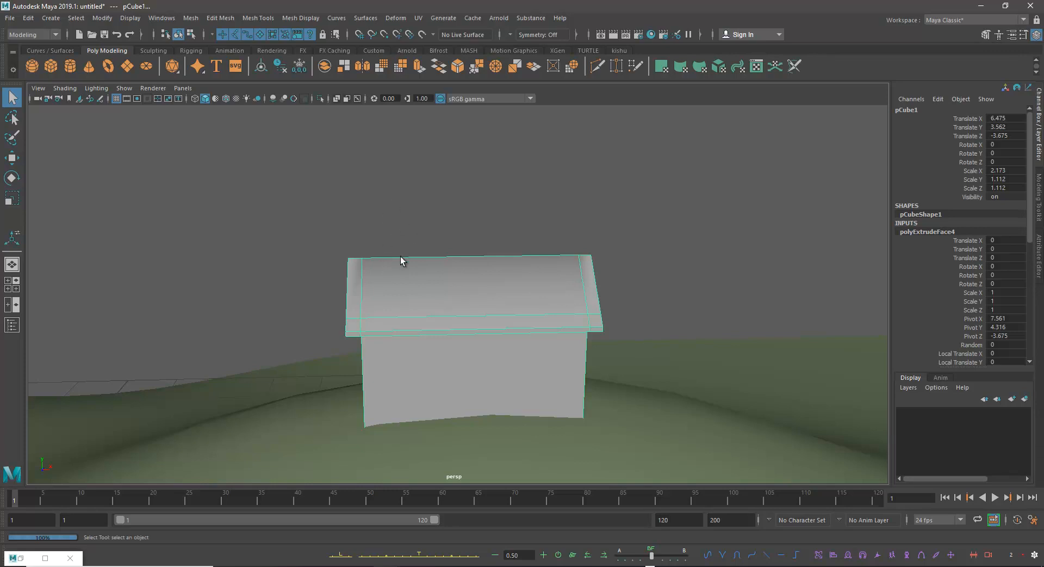
alt+drag(381, 234, 410, 243)
scroll(410, 242, up, 3)
alt+drag(377, 280, 342, 252)
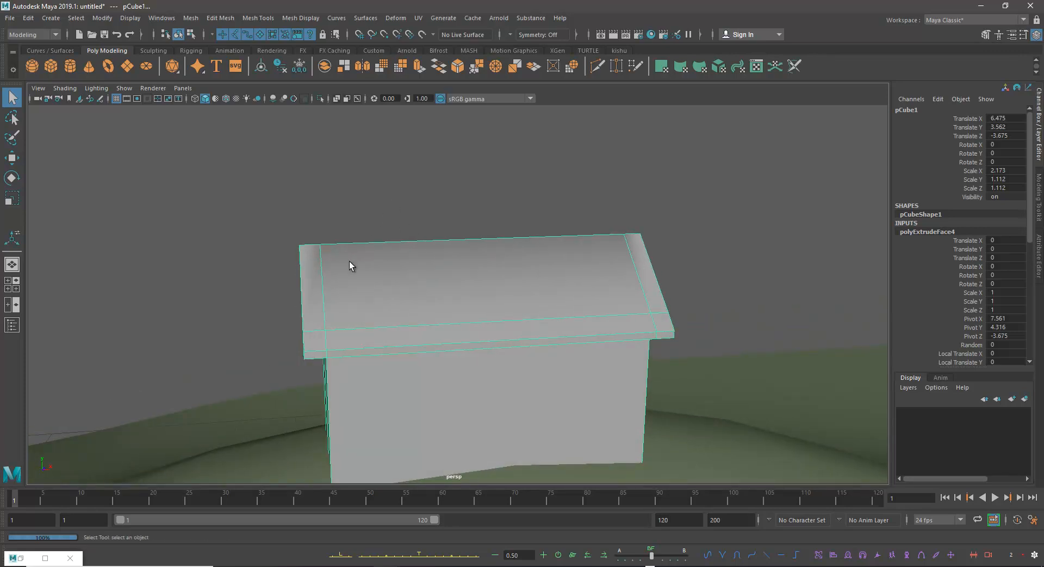
click(250, 18)
click(272, 98)
alt+drag(370, 294, 373, 260)
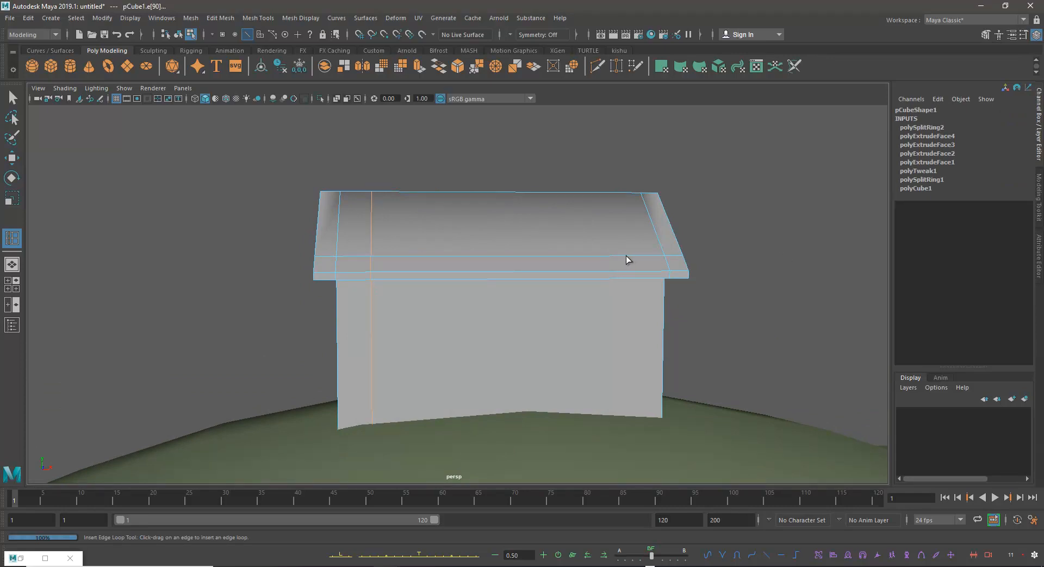
alt+drag(601, 231, 615, 249)
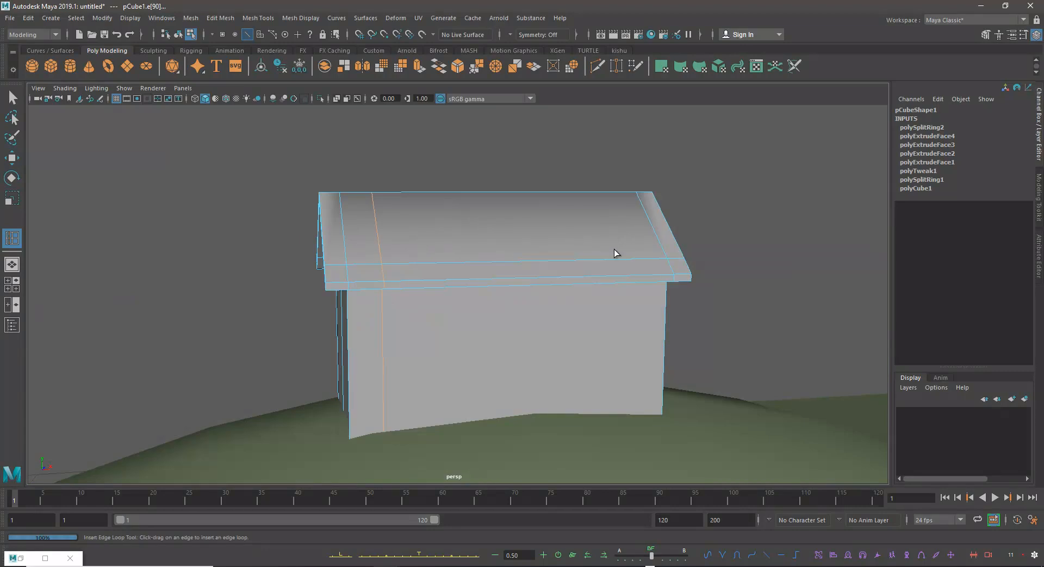
key(ctrl+z)
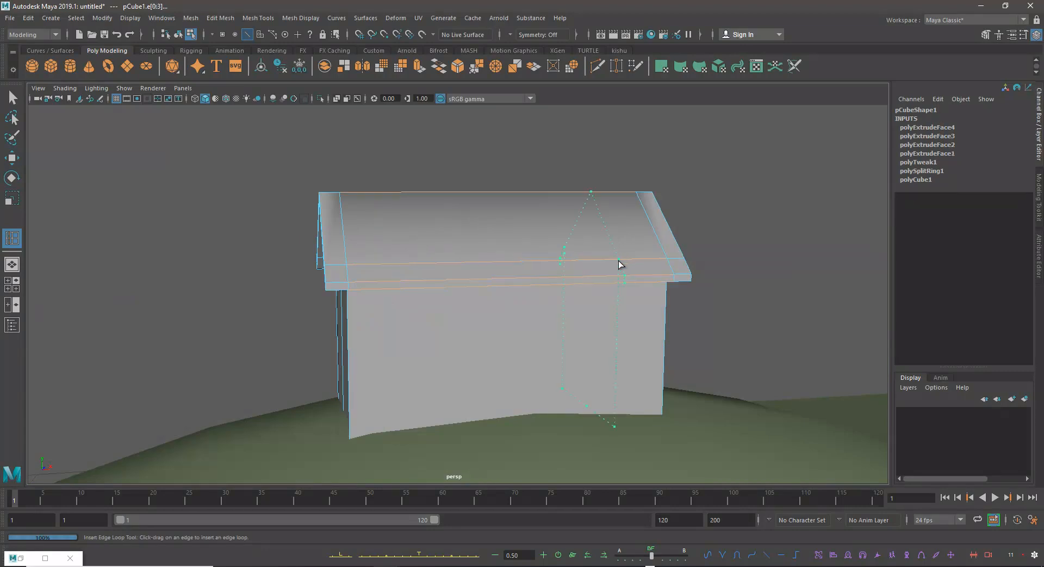
drag(639, 259, 471, 354)
click(600, 285)
alt+drag(497, 306, 473, 244)
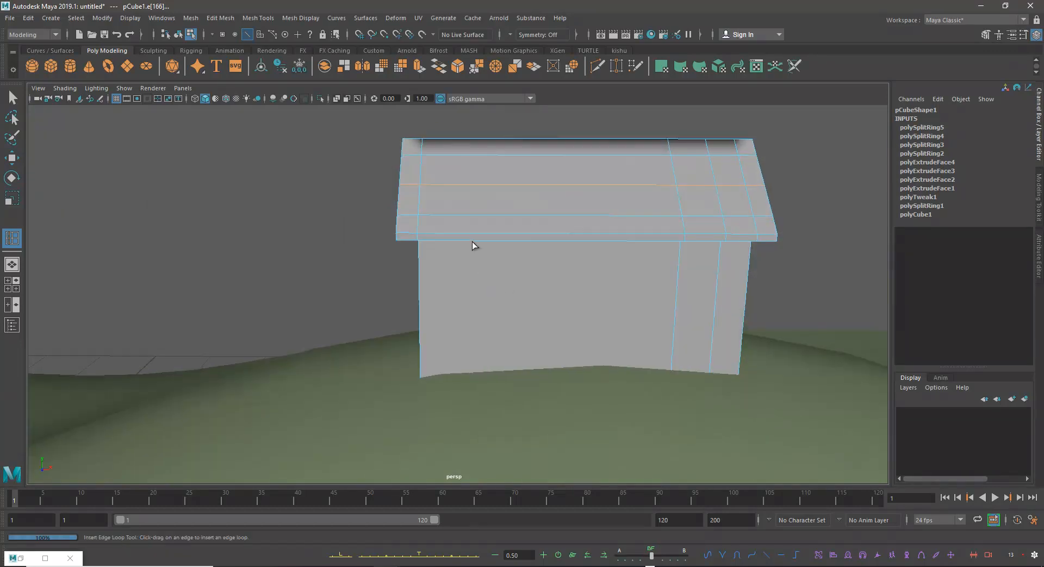
- Insert four more crosswise edge loops along the house and two horizontal edge loops around its walls
click(478, 242)
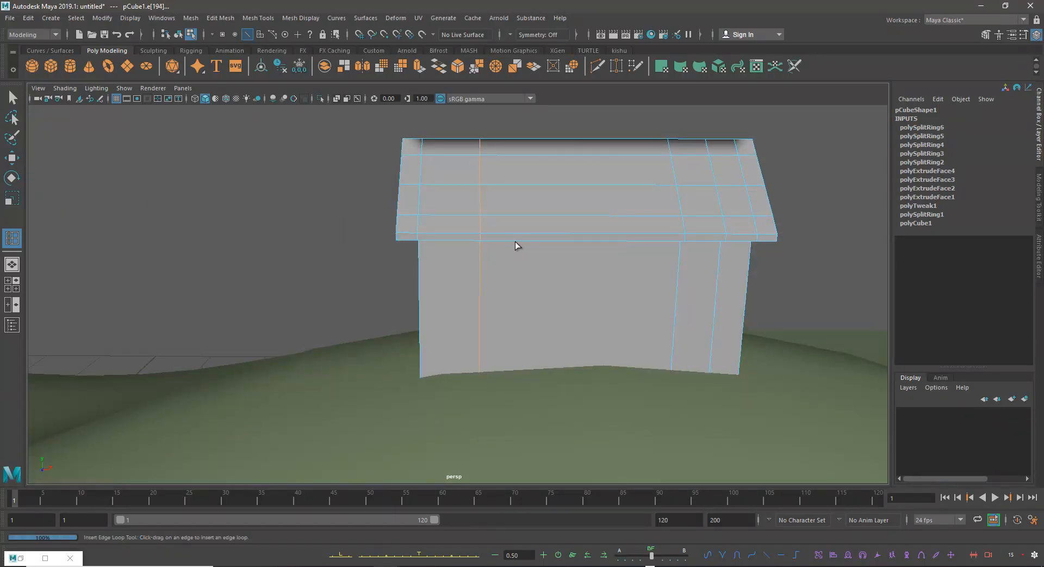
click(531, 243)
alt+drag(543, 296, 537, 278)
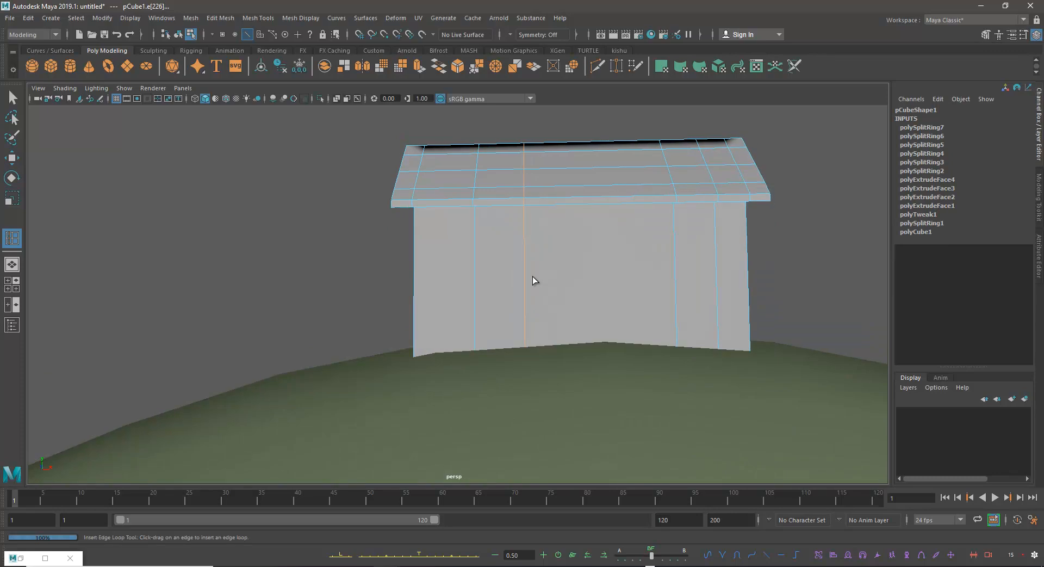
click(526, 266)
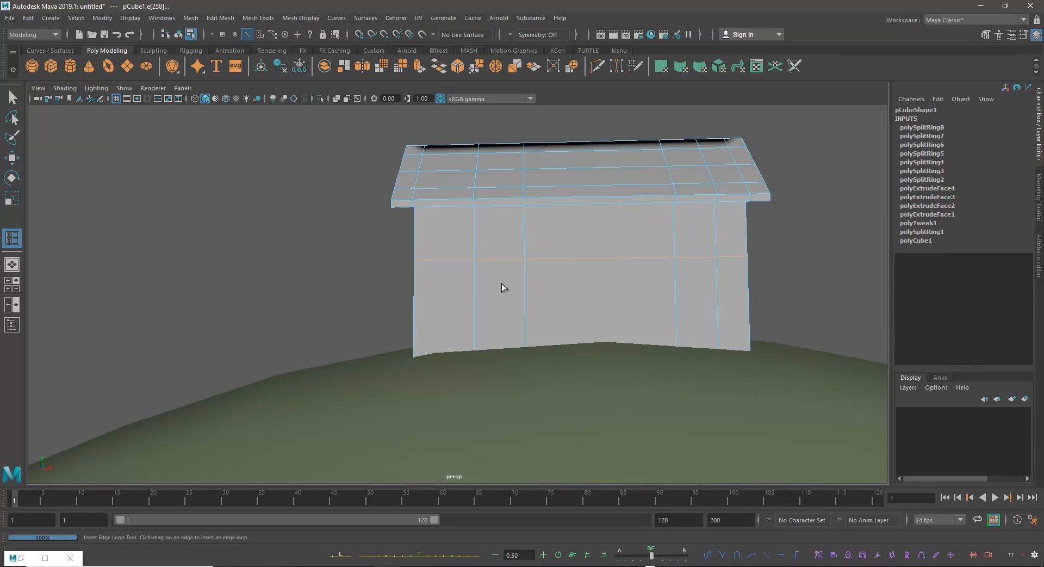
click(571, 260)
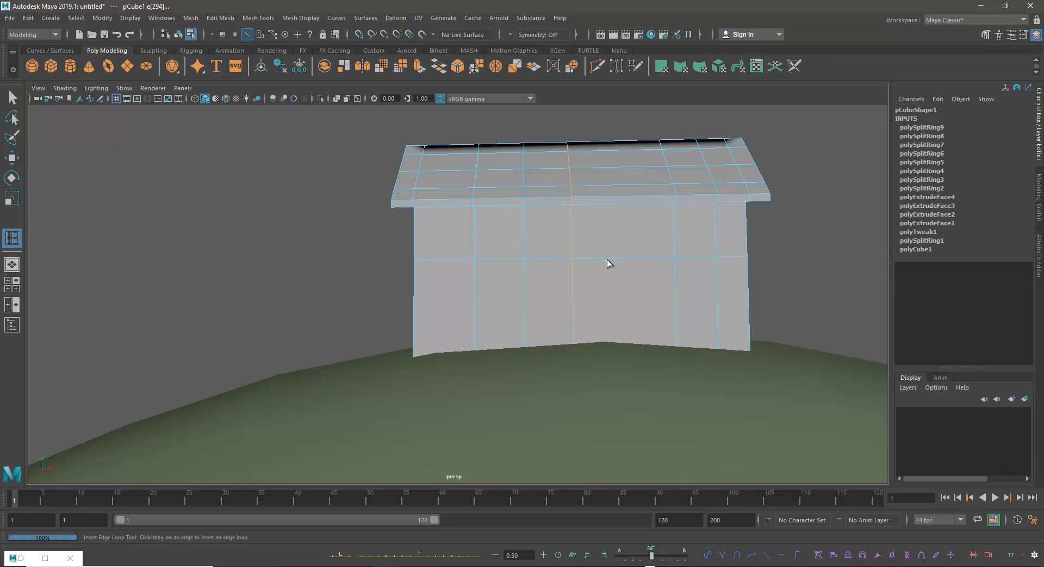
click(608, 266)
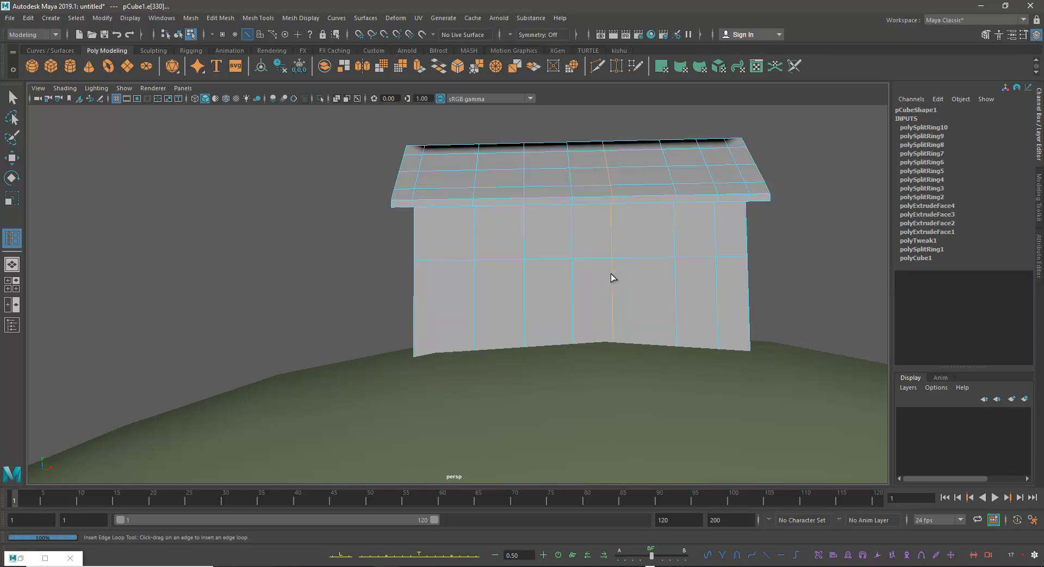
click(612, 283)
mouse_move(610, 276)
alt+mouse_down()
mouse_move(653, 285)
mouse_move(661, 271)
mouse_move(627, 280)
mouse_move(638, 264)
mouse_move(664, 279)
mouse_move(701, 279)
mouse_move(634, 287)
mouse_move(599, 251)
mouse_move(613, 266)
alt+mouse_up()
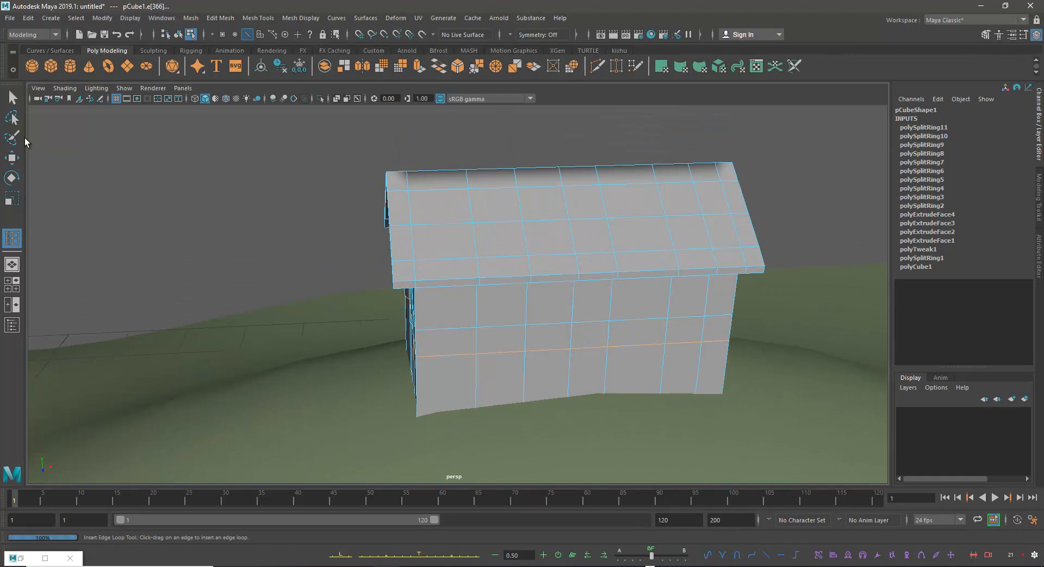
- Extrude a roof face near the ridge about 0.222 up in Y as a chimney and flatten its top to a Y scale of 0.027
click(12, 98)
right_drag(626, 202, 627, 233)
click(673, 201)
alt+drag(678, 223, 667, 289)
key(ctrl+e)
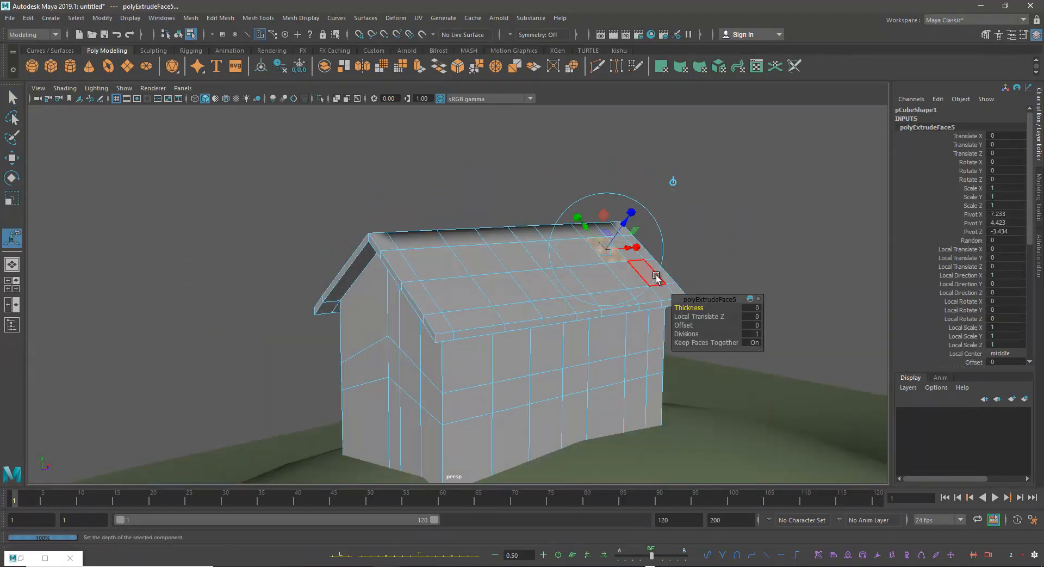
click(673, 183)
drag(611, 218, 608, 190)
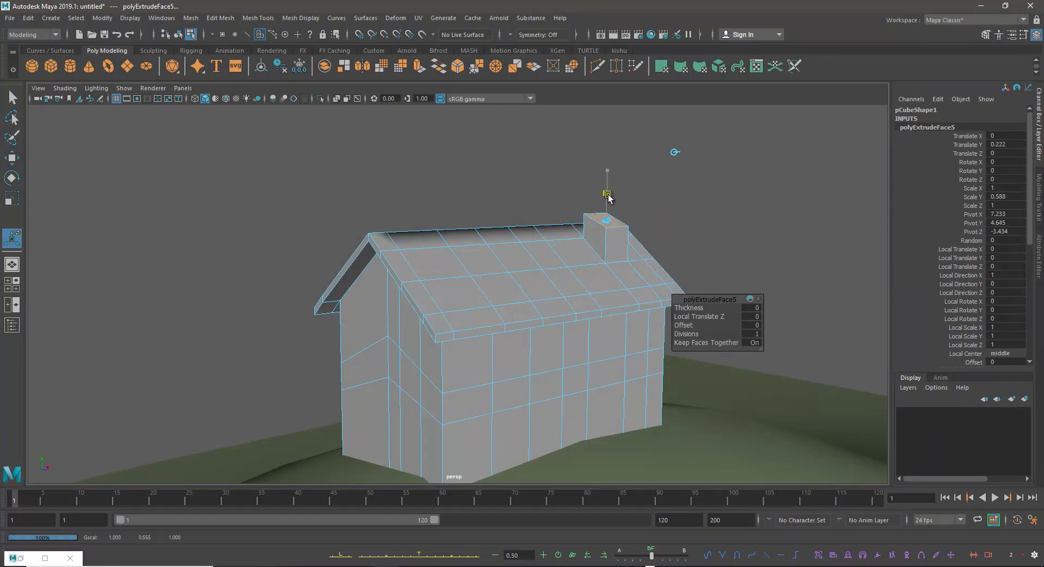
- Extrude the chimney's top face in place and scale it uniformly to 0.667 to form the rim
scroll(655, 321, up, 2)
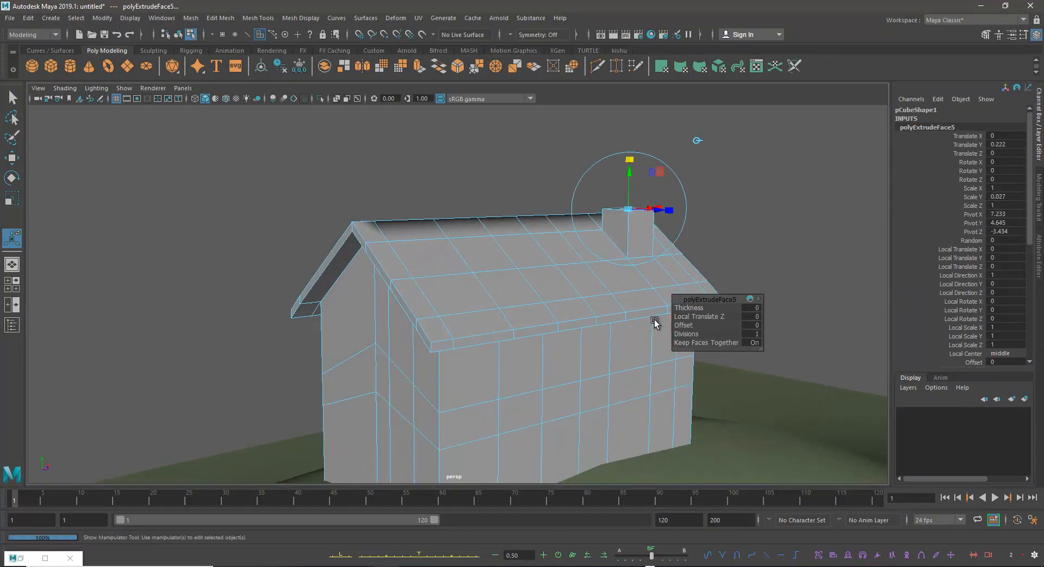
key(ctrl+e)
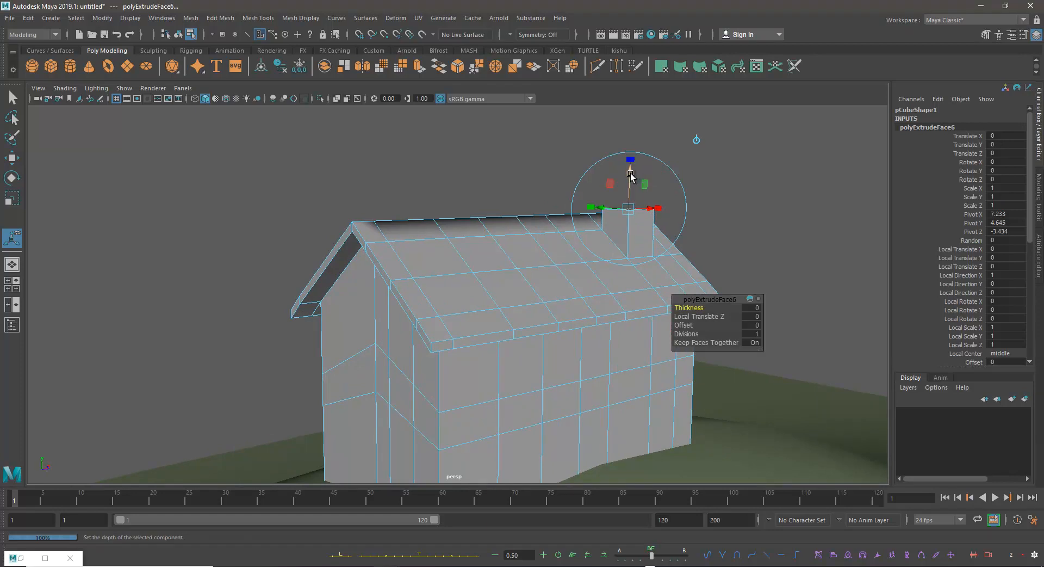
alt+drag(631, 173, 656, 267)
alt+middle_drag(656, 267, 527, 249)
scroll(502, 206, up, 3)
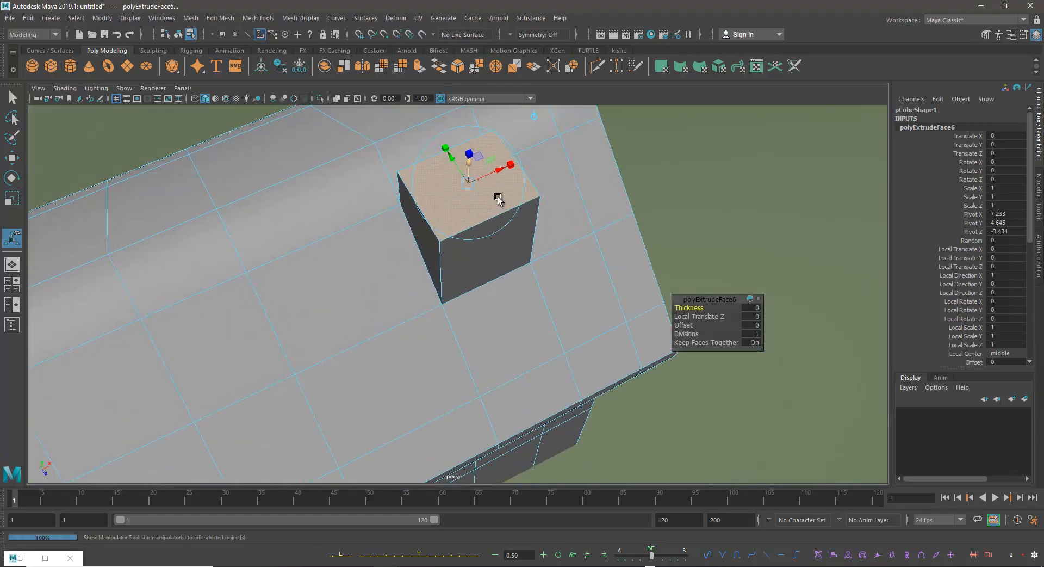
click(471, 159)
drag(469, 182, 458, 184)
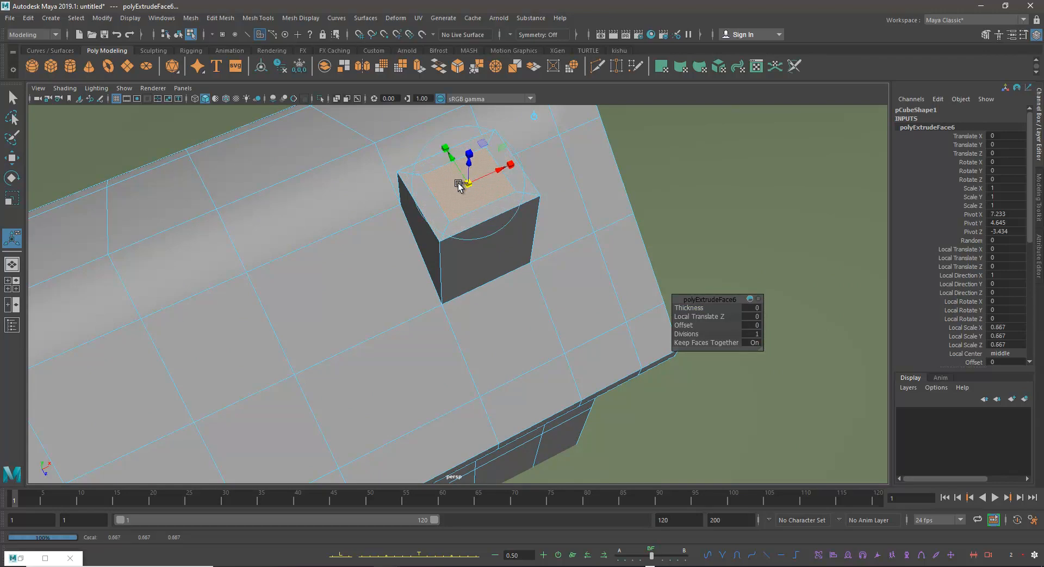
- Extrude the inset face down into the chimney and delete it to leave a hollow flue
key(ctrl+e)
drag(474, 162, 466, 194)
key(Delete)
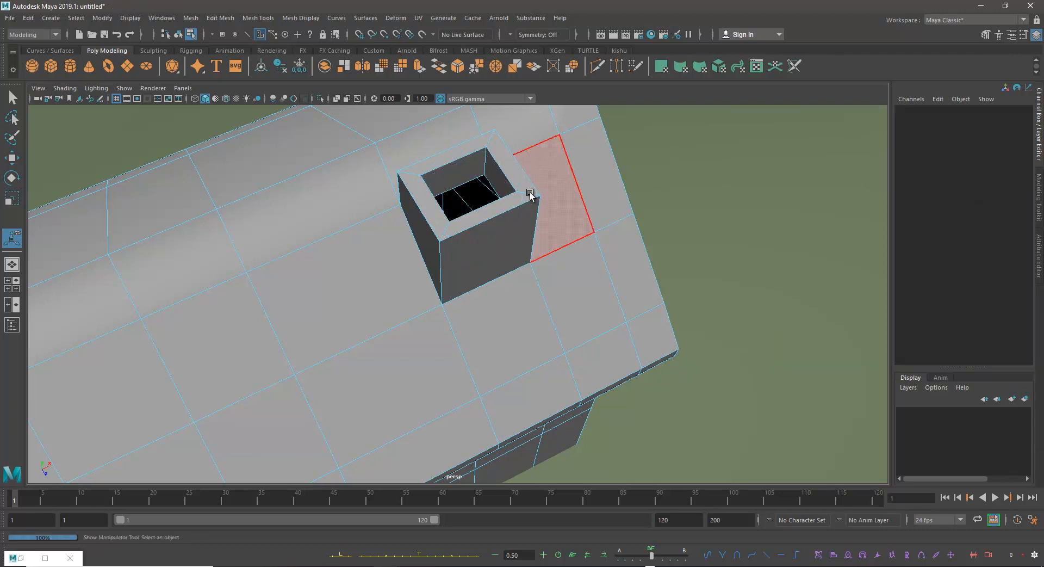
- Examine the hollow chimney from several angles and check the house through camera1
alt+drag(504, 292, 477, 203)
alt+right_drag(477, 203, 475, 198)
alt+drag(474, 198, 490, 252)
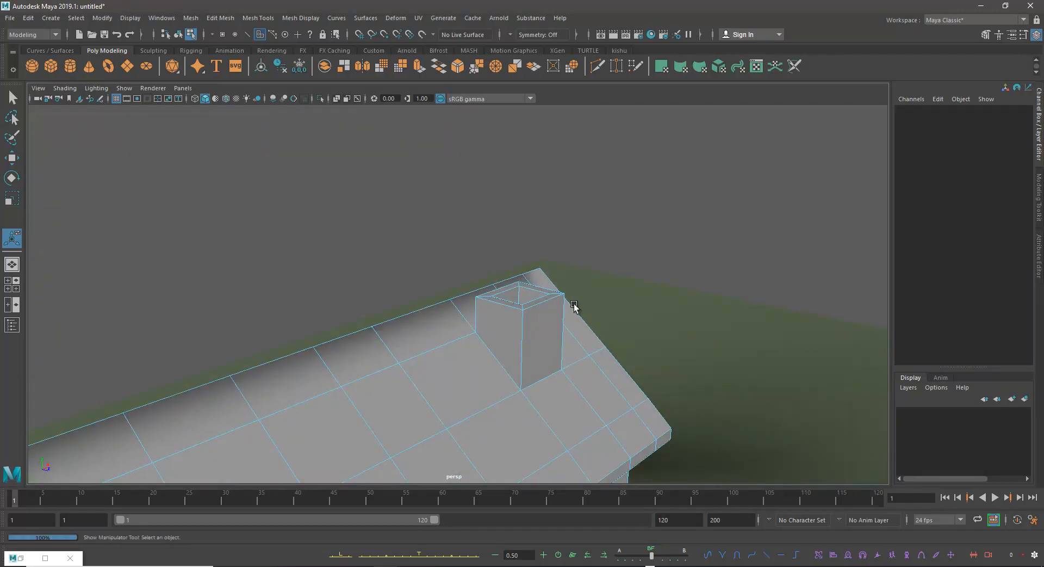
mouse_move(595, 299)
alt+mouse_down()
mouse_move(630, 331)
mouse_move(597, 275)
mouse_move(587, 282)
alt+mouse_up()
key(space)
key(space)
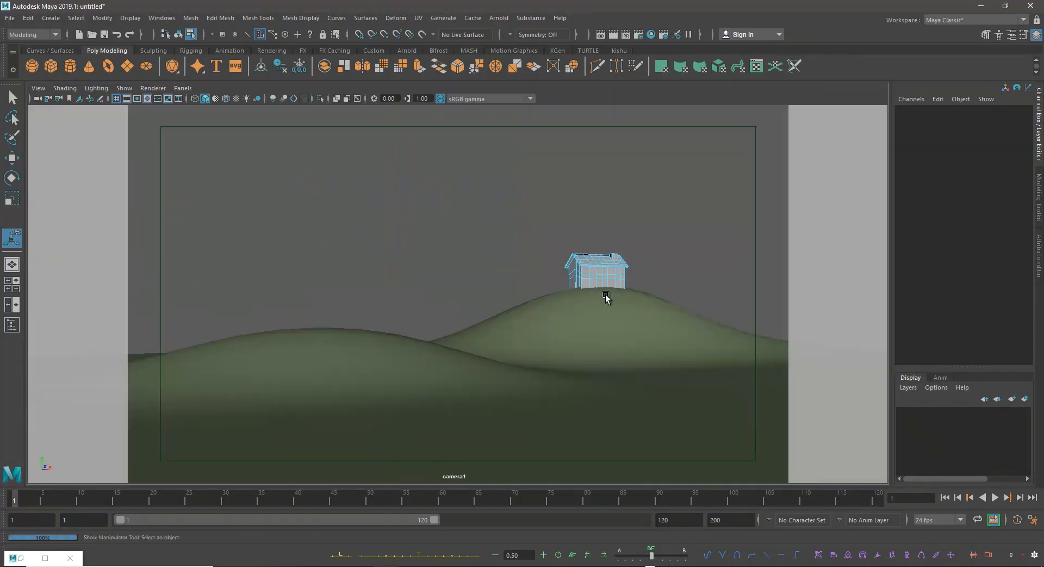
key(space)
key(space)
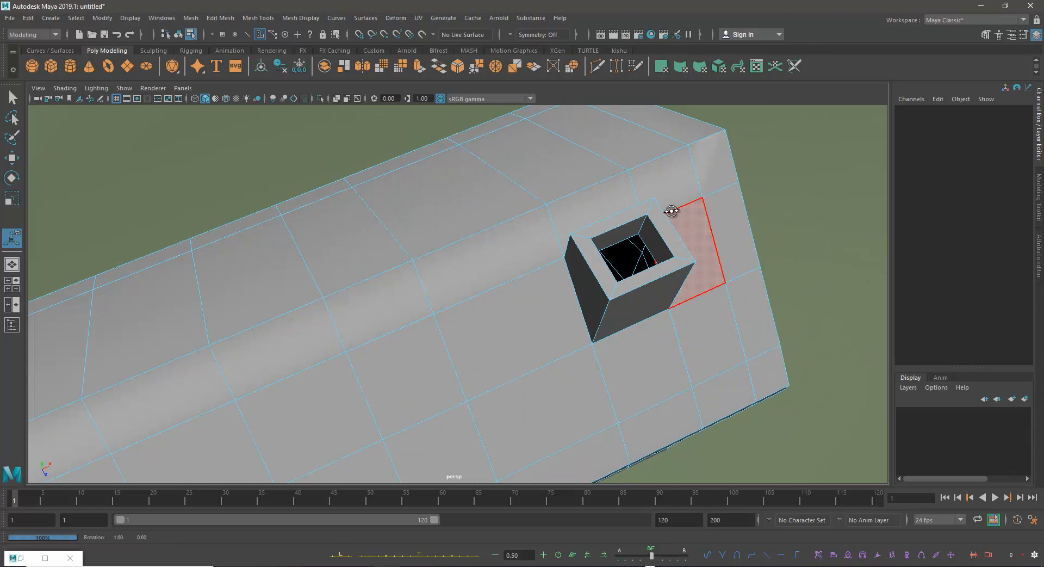
scroll(674, 210, up, 2)
mouse_move(602, 223)
alt+mouse_down()
mouse_move(598, 245)
mouse_move(594, 236)
alt+mouse_up()
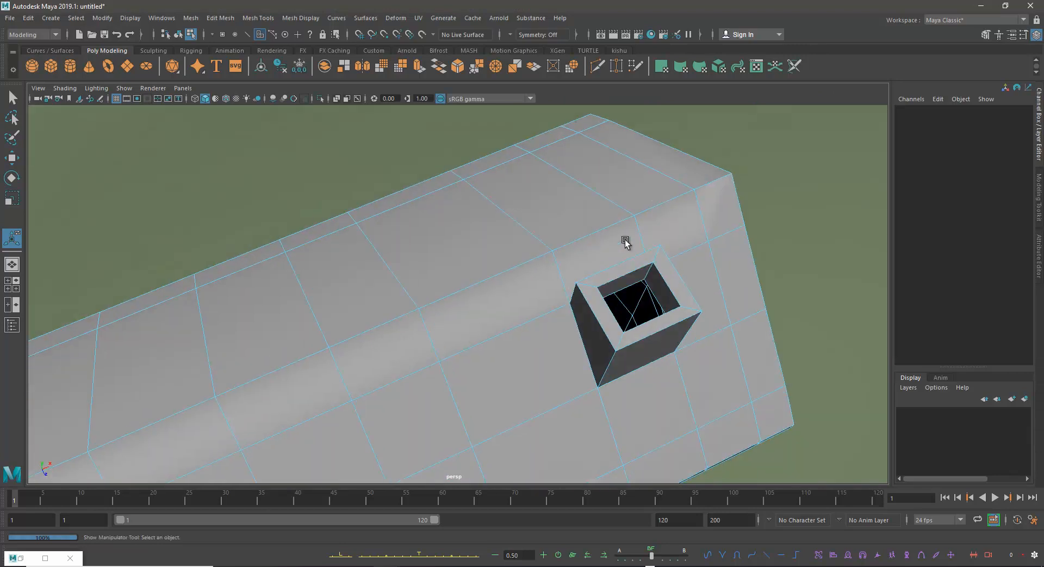
alt+drag(643, 311, 583, 318)
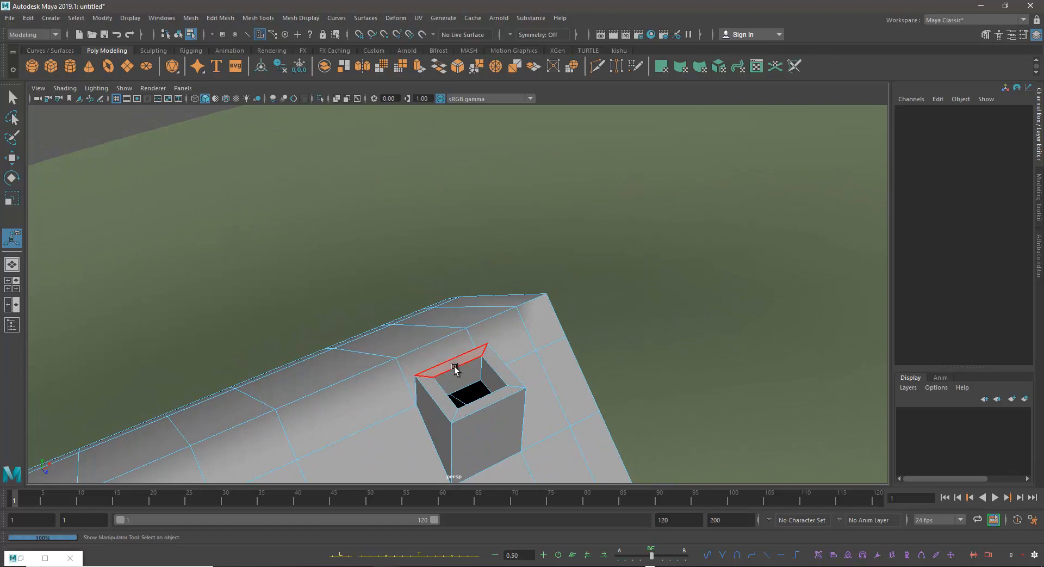
alt+drag(458, 375, 494, 308)
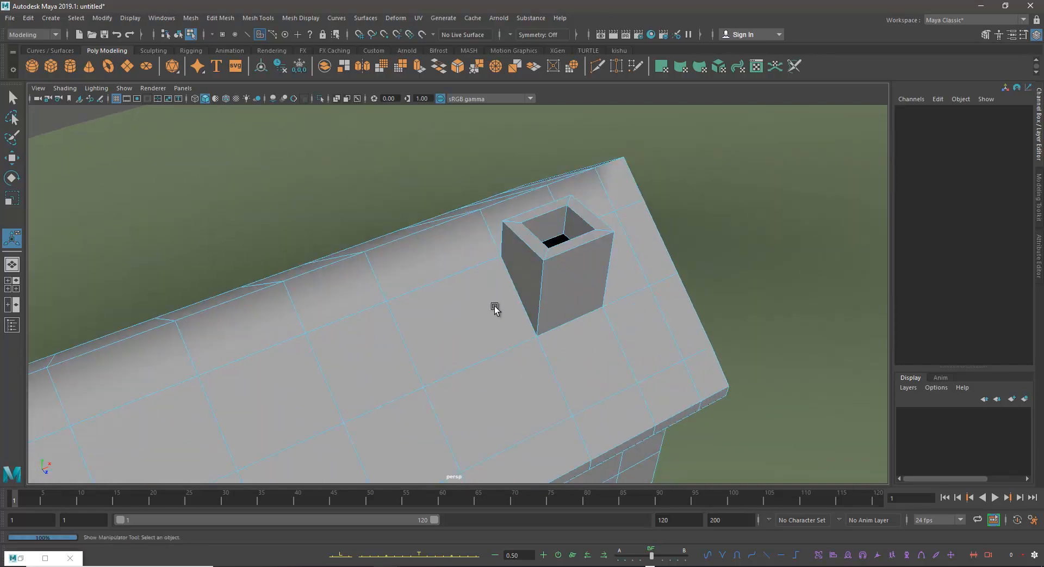
alt+drag(534, 276, 543, 236)
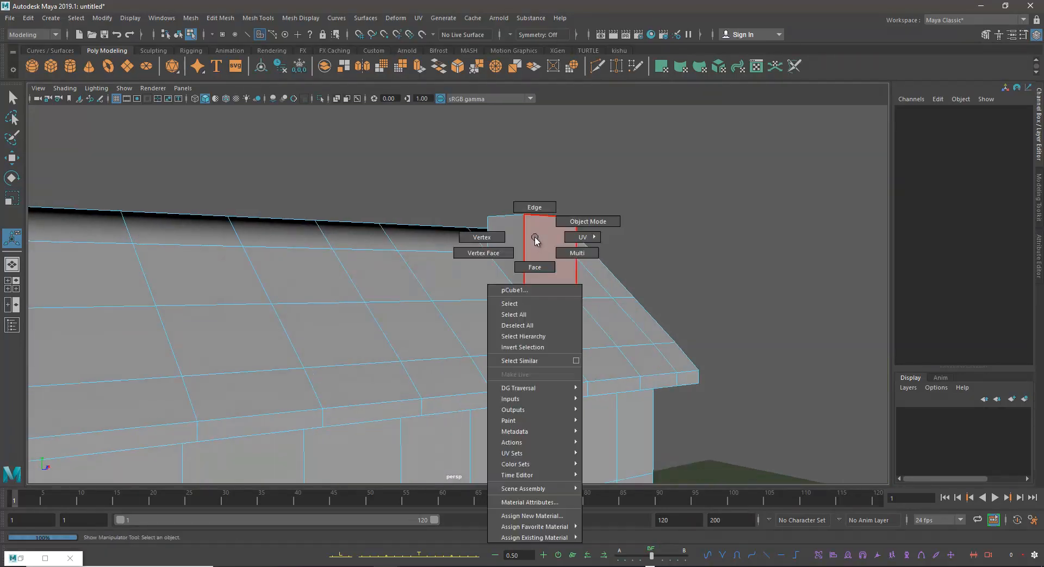
- Raise the chimney's top vertices to make the chimney clearly taller than the roof ridge, and return to object mode
key(q)
alt+drag(452, 218, 429, 304)
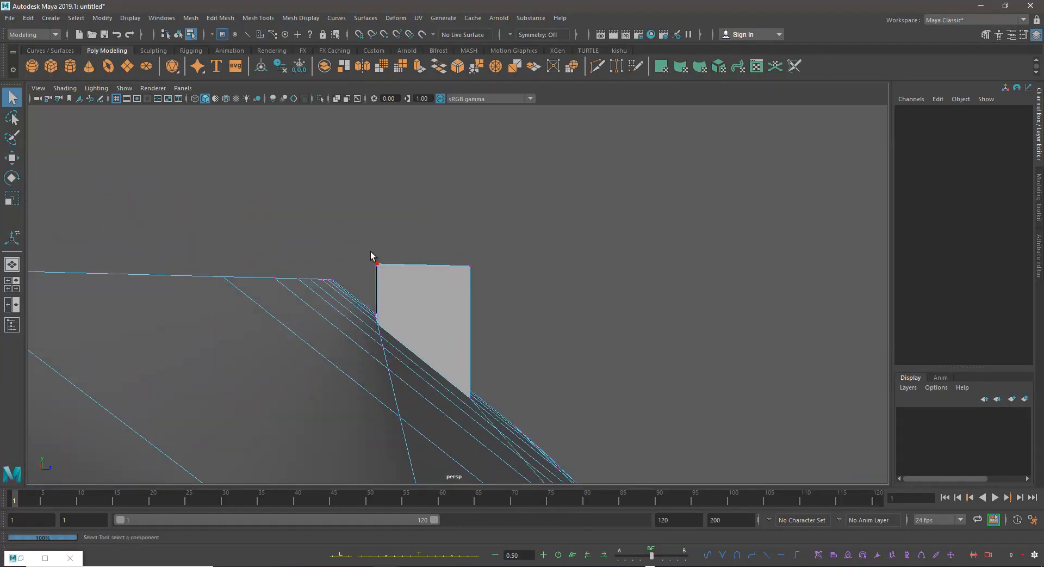
drag(496, 292, 420, 289)
key(w)
alt+middle_drag(517, 293, 482, 313)
drag(436, 283, 452, 183)
alt+drag(451, 184, 470, 322)
alt+right_drag(470, 322, 546, 322)
right_drag(522, 278, 546, 261)
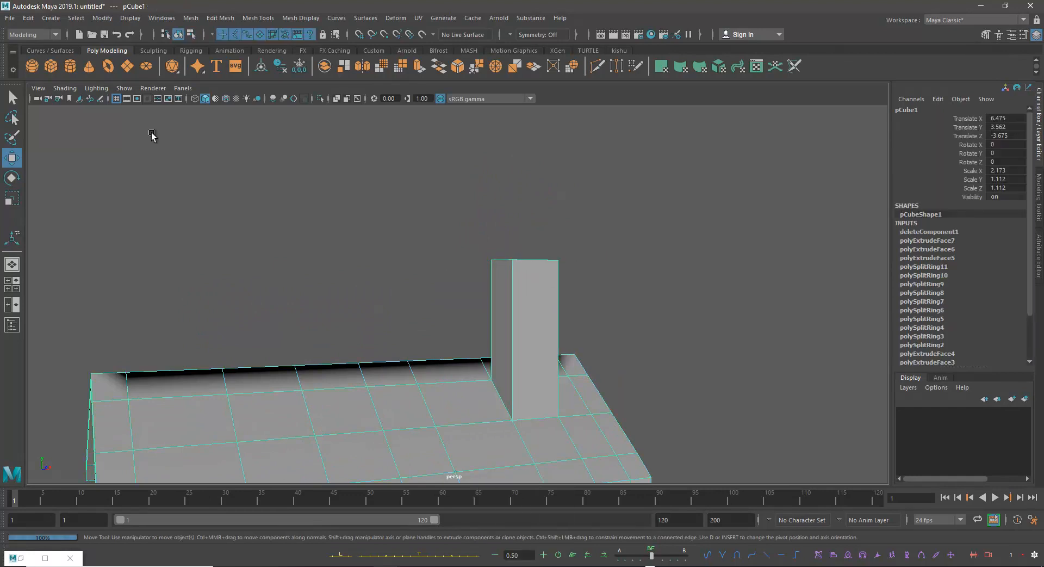
- Insert a horizontal edge loop around the chimney just below its top
click(259, 18)
click(278, 97)
scroll(507, 294, up, 2)
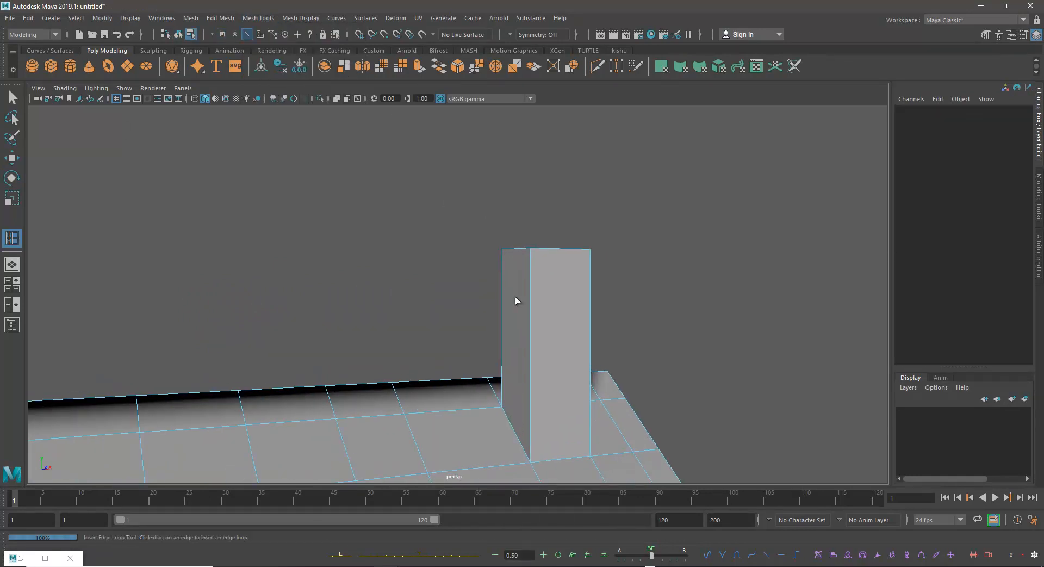
click(531, 281)
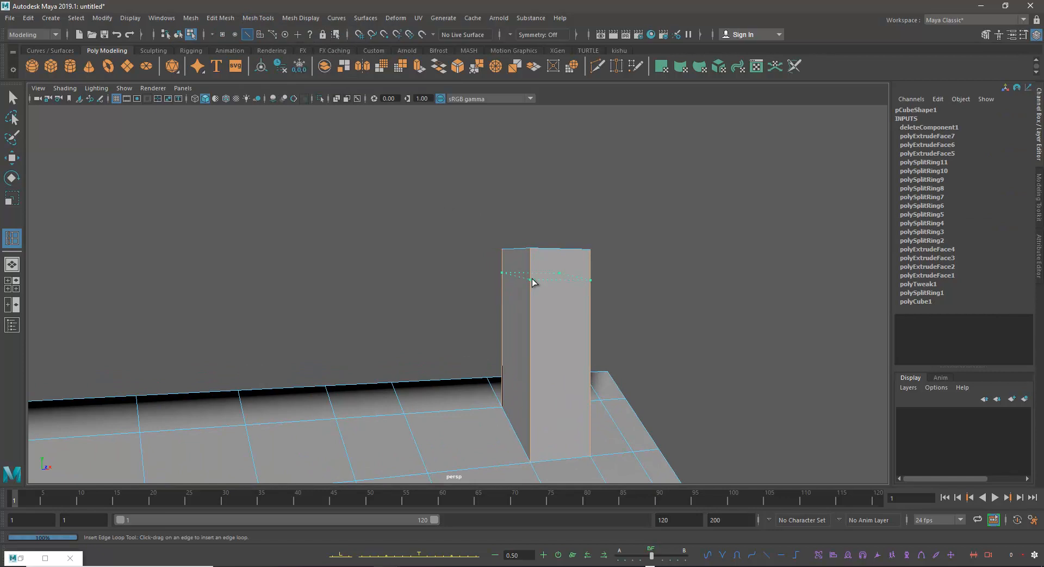
click(535, 278)
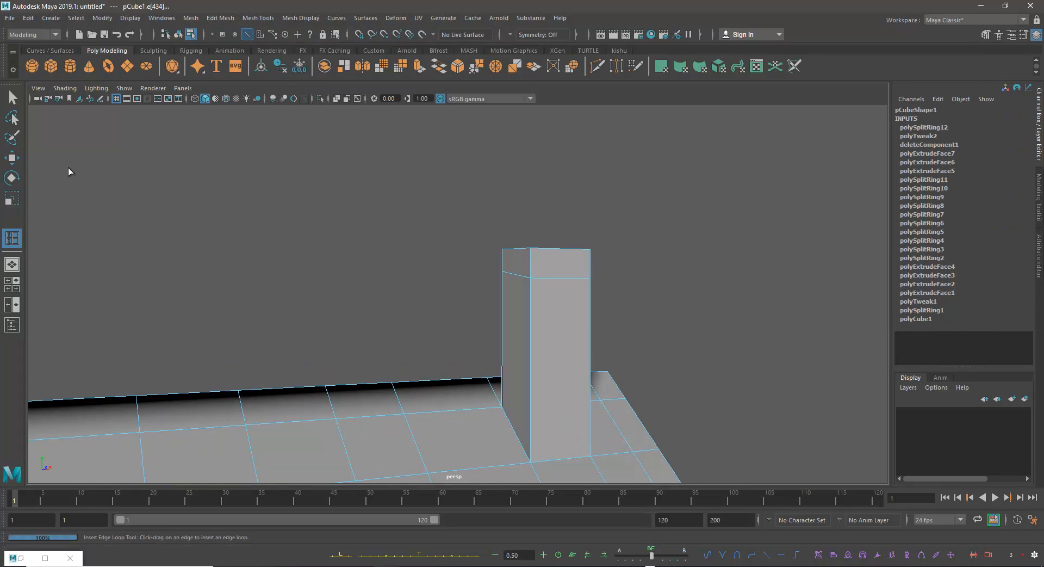
click(12, 98)
right_drag(533, 271, 532, 298)
click(560, 261)
shift+double_click(522, 264)
- In the front wireframe view, level the new chimney loop's vertices by scaling them in Y to about 0.011
alt+drag(632, 316, 509, 277)
right_click(509, 277)
click(452, 276)
key(space)
key(space)
alt+middle_drag(686, 150, 564, 280)
alt+right_drag(563, 281, 794, 381)
alt+middle_drag(794, 382, 506, 371)
alt+right_drag(507, 371, 631, 417)
key(4)
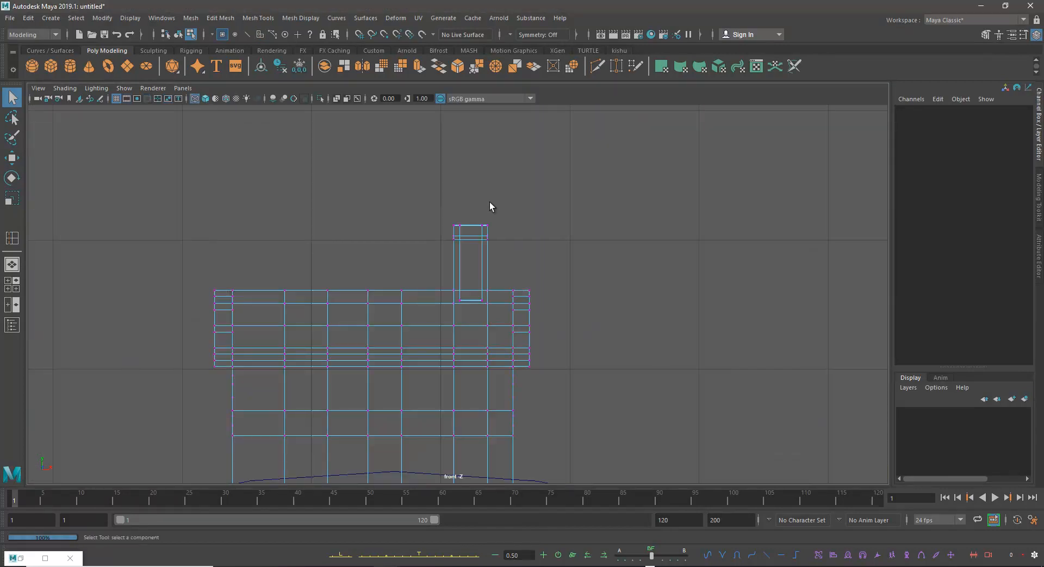
alt+right_drag(471, 254, 564, 285)
alt+middle_drag(565, 286, 560, 436)
right_drag(449, 254, 395, 250)
drag(388, 233, 663, 305)
key(w)
key(r)
drag(497, 202, 497, 241)
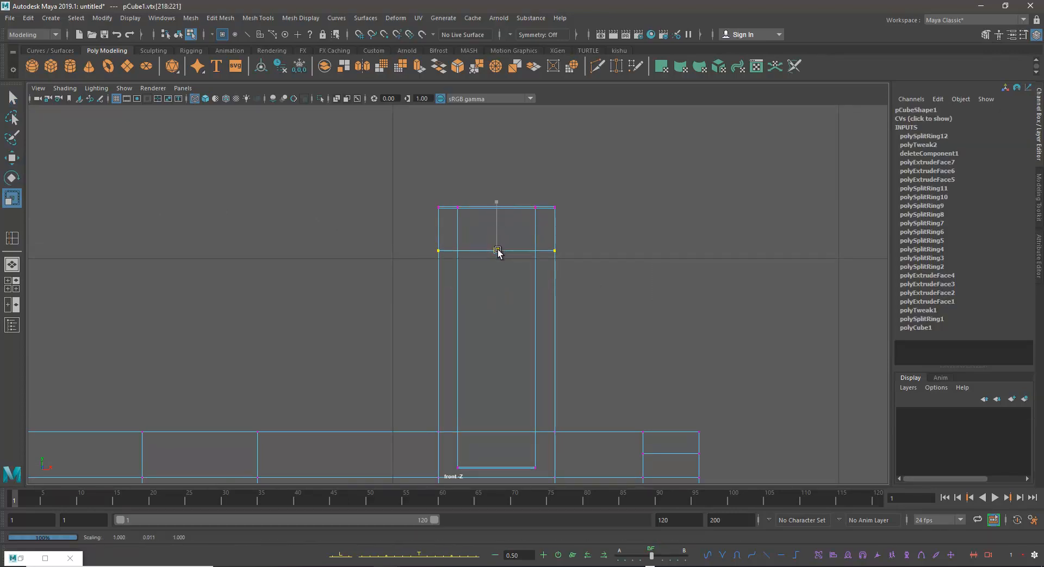
- Extrude the band of faces around the chimney top outward into a projecting cap and return to object mode
key(space)
key(space)
alt+middle_drag(479, 278, 519, 268)
right_drag(518, 267, 519, 294)
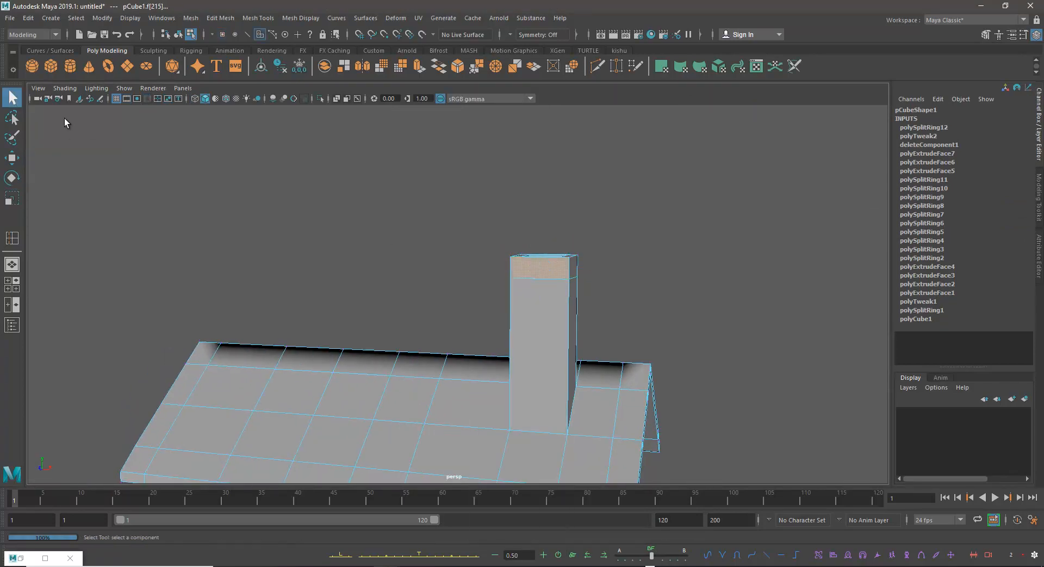
click(12, 98)
scroll(518, 263, up, 3)
alt+drag(559, 256, 769, 310)
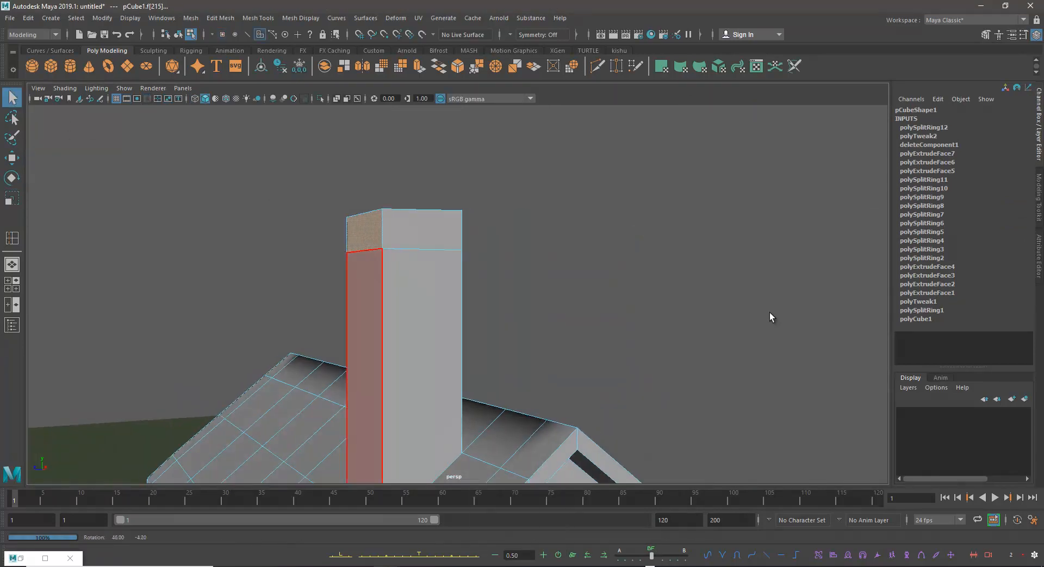
click(390, 230)
double_click(363, 230)
alt+drag(437, 279, 591, 299)
key(ctrl+e)
click(604, 290)
right_drag(559, 303, 667, 221)
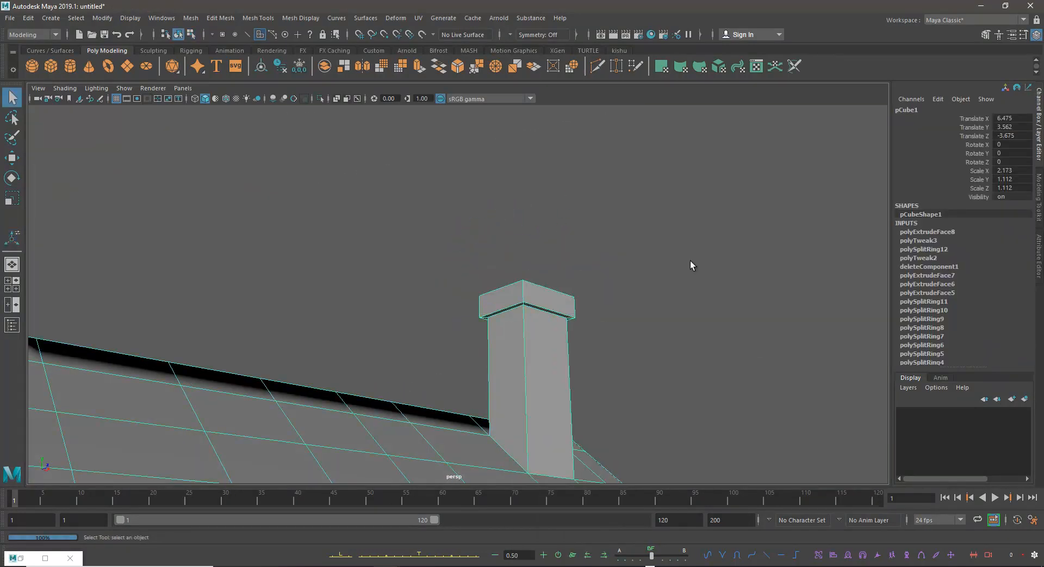
- Lift the whole house above the hill to a Translate Y of about 4.018
scroll(544, 272, down, 5)
alt+middle_drag(493, 288, 571, 213)
alt+drag(571, 213, 476, 266)
alt+middle_drag(607, 225, 618, 292)
alt+drag(618, 291, 631, 254)
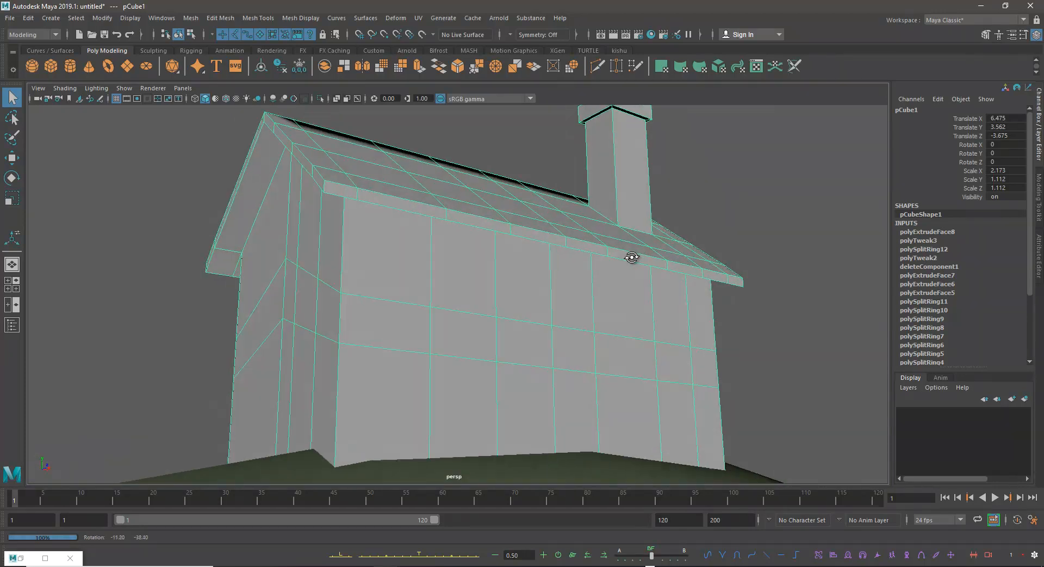
alt+middle_drag(632, 254, 613, 296)
alt+right_drag(612, 296, 507, 271)
alt+drag(507, 271, 483, 285)
right_drag(465, 276, 465, 306)
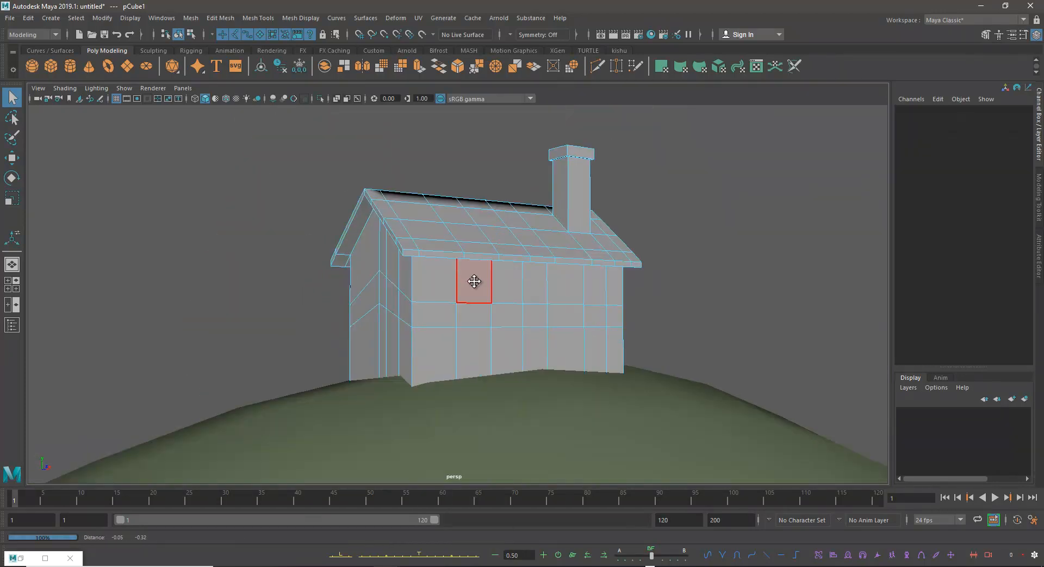
click(481, 338)
right_drag(496, 260, 554, 228)
key(w)
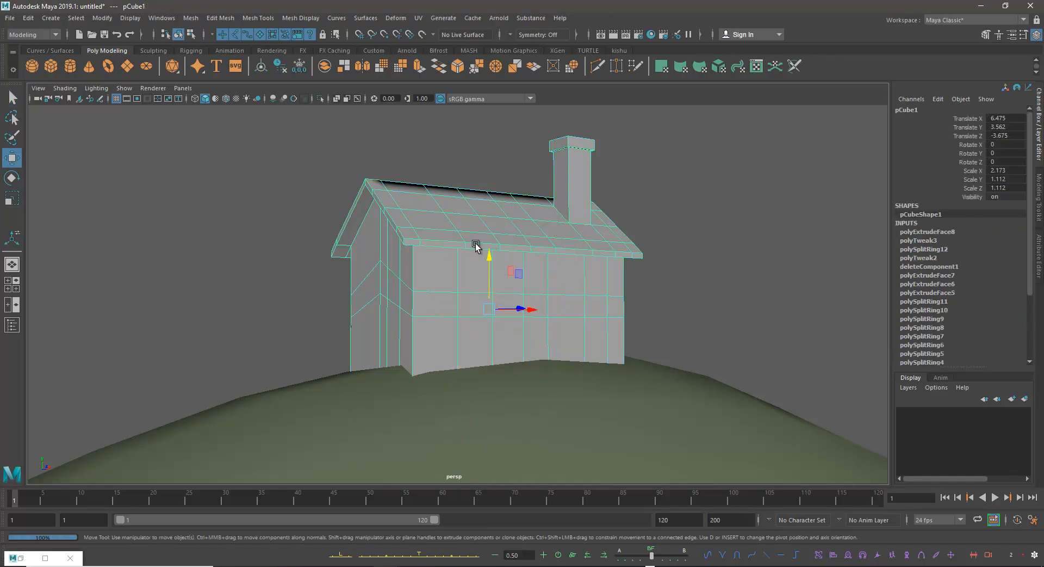
drag(494, 208, 495, 205)
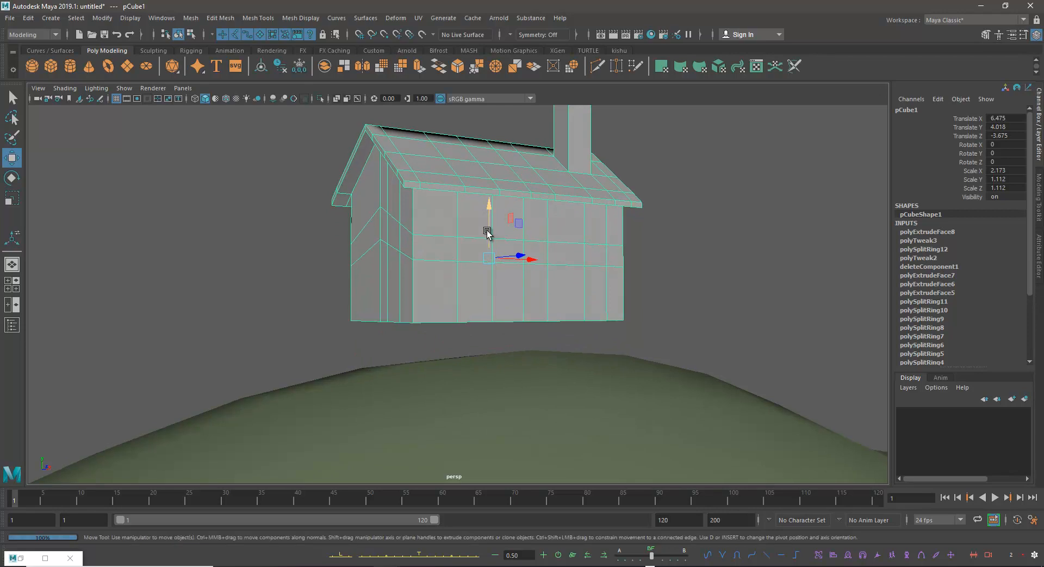
- Extrude the doorway faces of the long wall inward and delete them to open a door
scroll(522, 277, up, 3)
alt+drag(509, 266, 507, 278)
right_drag(505, 248, 506, 270)
alt+drag(496, 279, 551, 231)
alt+drag(482, 272, 536, 229)
key(ctrl+e)
alt+drag(535, 229, 547, 299)
click(566, 286)
- Extrude a wall face beside the doorway inward by about 0.047 and delete it to open a window
click(534, 271)
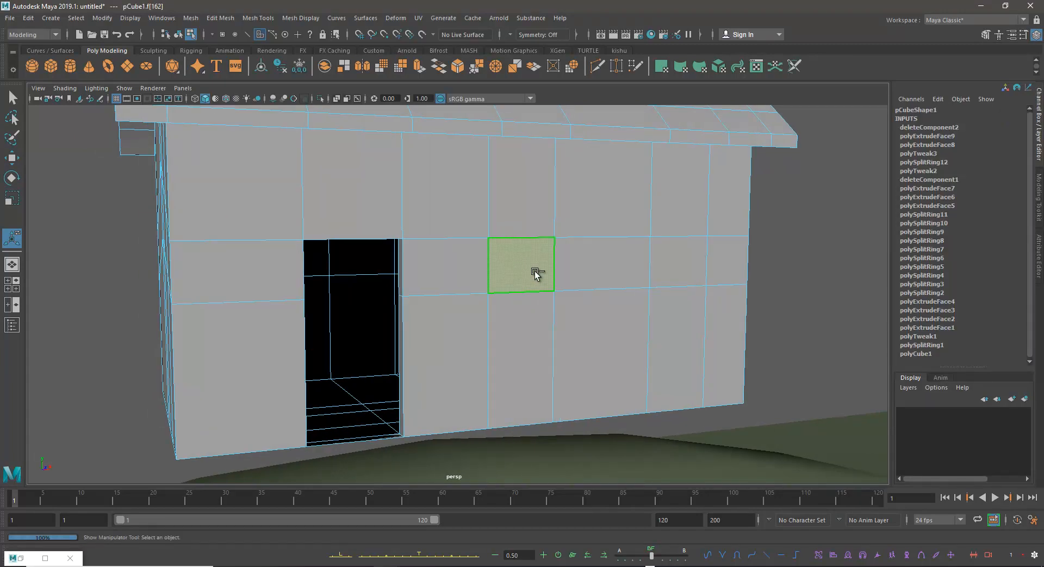
key(ctrl+e)
alt+drag(537, 292, 577, 286)
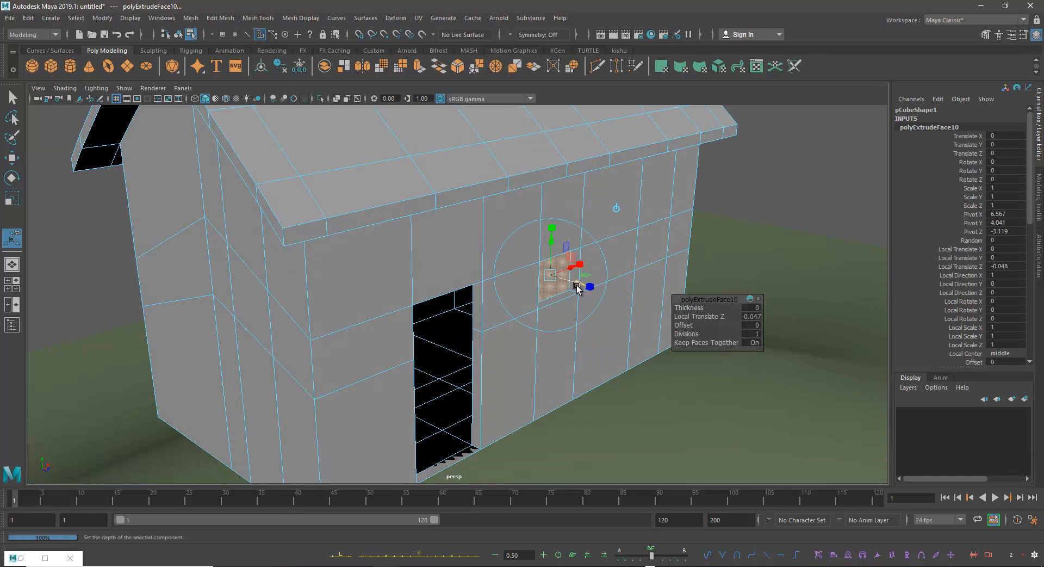
key(Delete)
- Examine the underside of the raised house from below
alt+drag(573, 285, 503, 296)
alt+right_drag(503, 296, 536, 327)
alt+middle_drag(530, 380, 527, 298)
alt+drag(528, 280, 524, 244)
alt+middle_drag(530, 263, 533, 218)
alt+drag(533, 239, 529, 218)
right_drag(521, 191, 518, 209)
alt+middle_drag(518, 220, 520, 186)
alt+drag(520, 186, 517, 181)
alt+right_drag(492, 148, 508, 158)
alt+middle_drag(505, 157, 503, 223)
alt+right_drag(439, 208, 461, 225)
alt+middle_drag(445, 163, 447, 175)
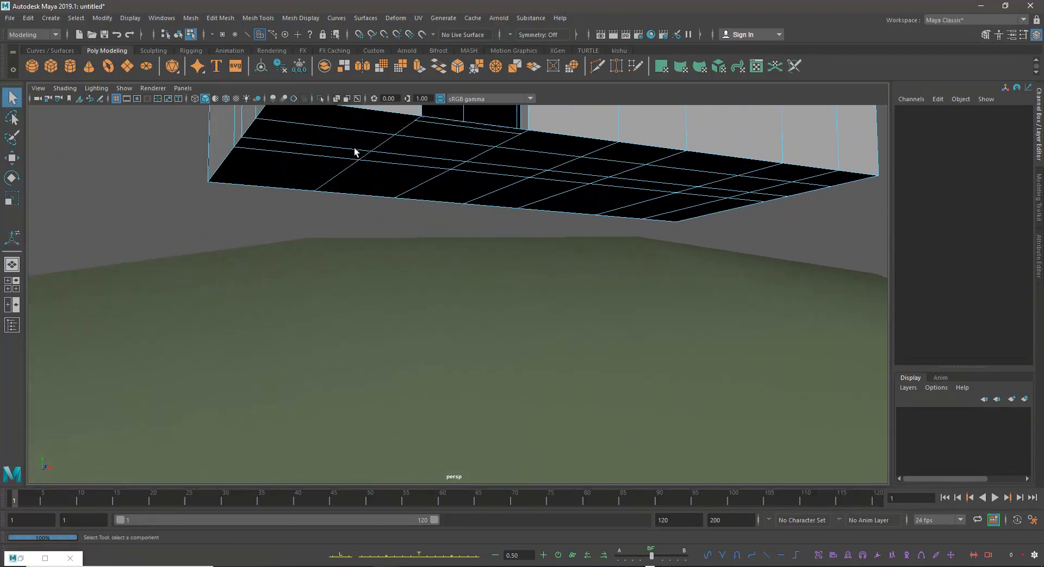
alt+middle_drag(341, 147, 347, 155)
right_drag(364, 161, 367, 129)
click(322, 152)
click(318, 158)
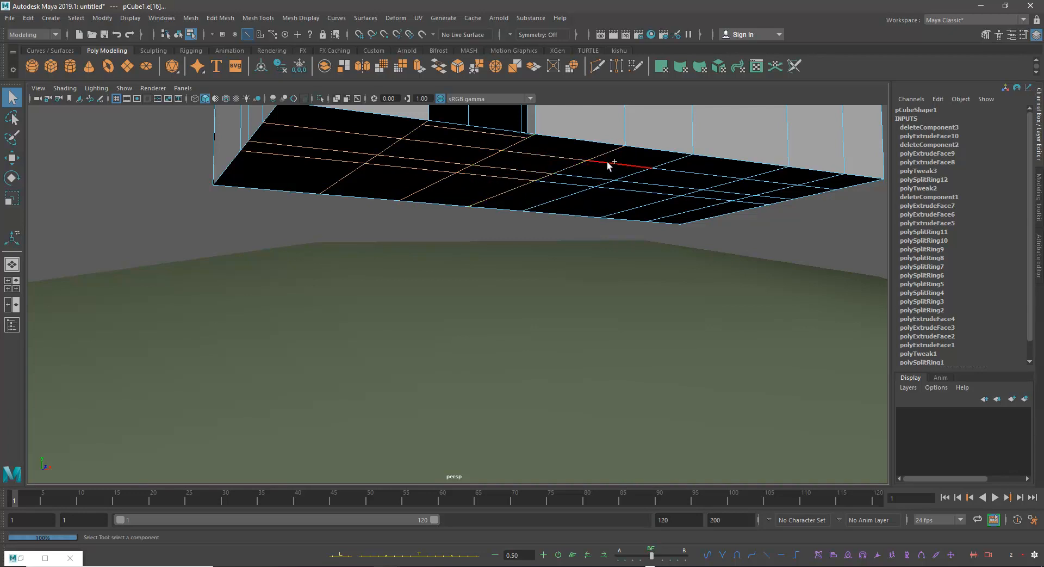
alt+drag(578, 194, 484, 196)
drag(294, 219, 761, 281)
drag(256, 180, 576, 220)
alt+drag(704, 250, 506, 243)
alt+right_drag(507, 244, 515, 229)
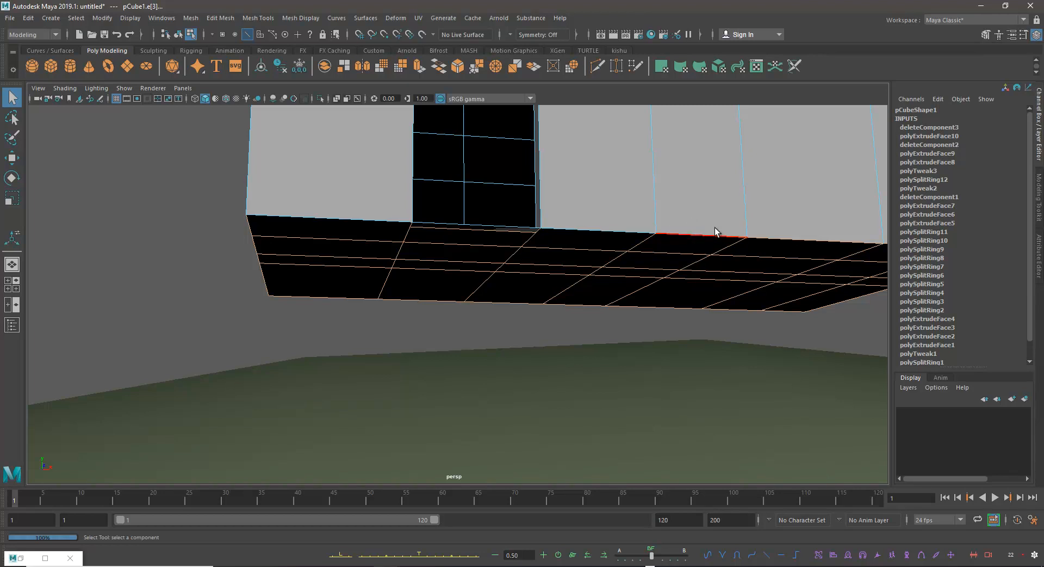
alt+drag(700, 235, 634, 191)
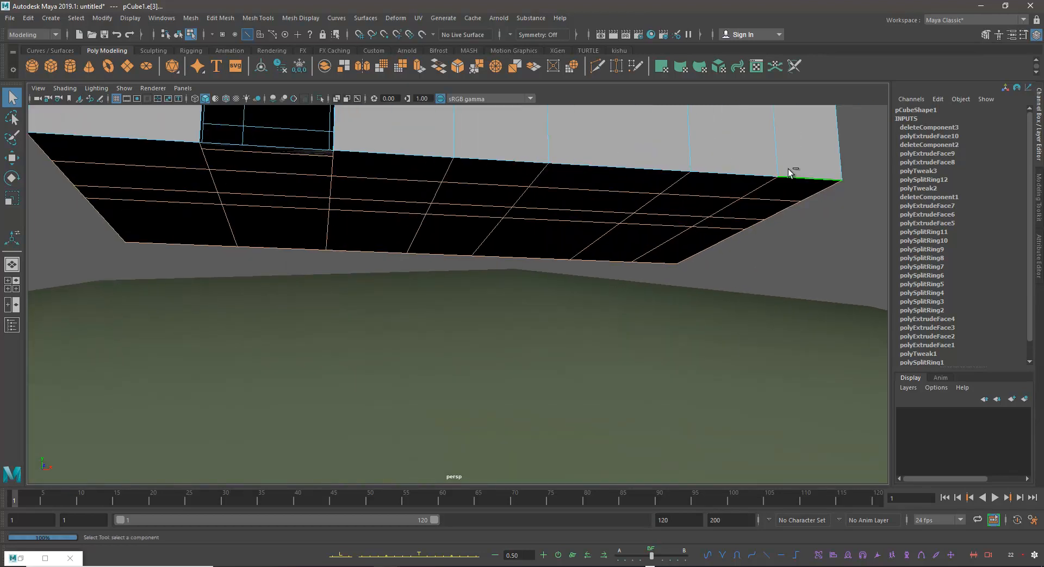
alt+drag(797, 183, 644, 225)
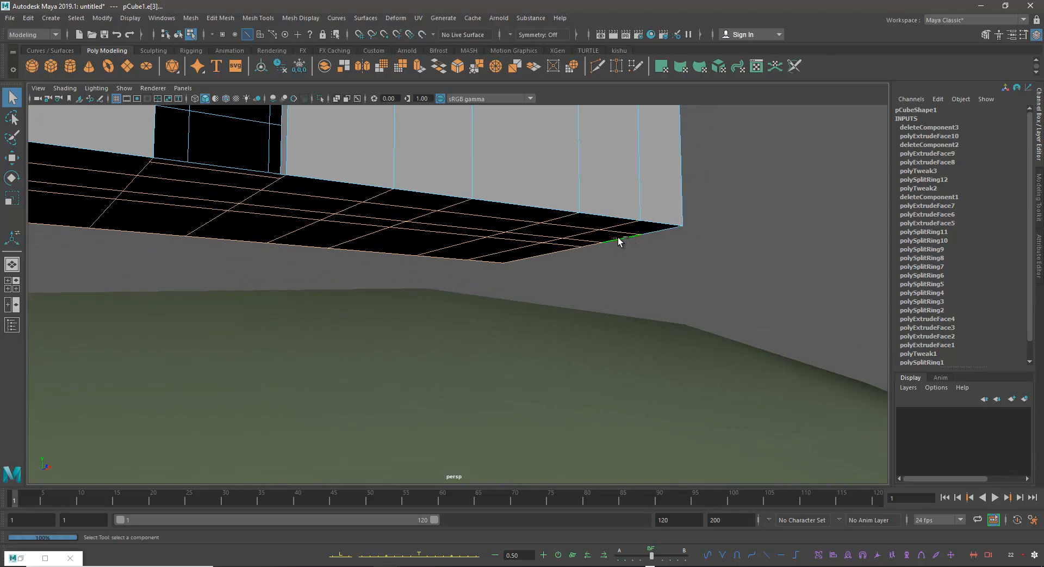
alt+drag(580, 247, 582, 211)
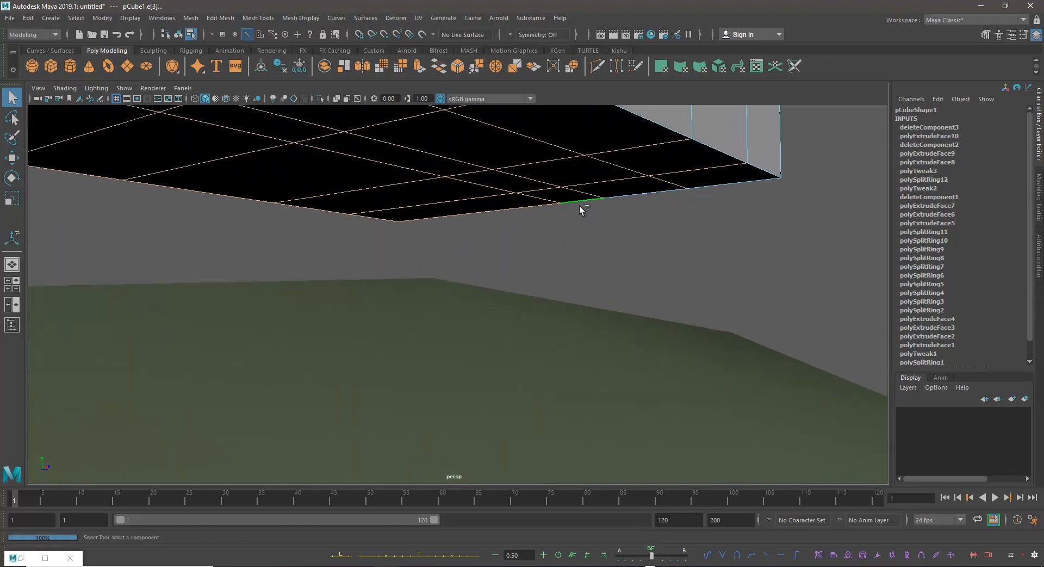
alt+drag(482, 220, 439, 191)
alt+drag(331, 230, 352, 195)
- Select all the faces on the underside of the house and extrude them down toward the hill by about 0.239
right_drag(352, 193, 352, 218)
alt+drag(352, 219, 425, 214)
alt+right_drag(426, 214, 412, 216)
drag(271, 209, 805, 393)
alt+drag(359, 190, 348, 202)
ctrl+drag(240, 190, 687, 207)
alt+drag(550, 218, 536, 263)
alt+right_drag(536, 263, 565, 272)
alt+drag(565, 272, 571, 325)
alt+right_drag(571, 326, 580, 326)
alt+drag(580, 326, 564, 261)
alt+right_drag(564, 260, 578, 240)
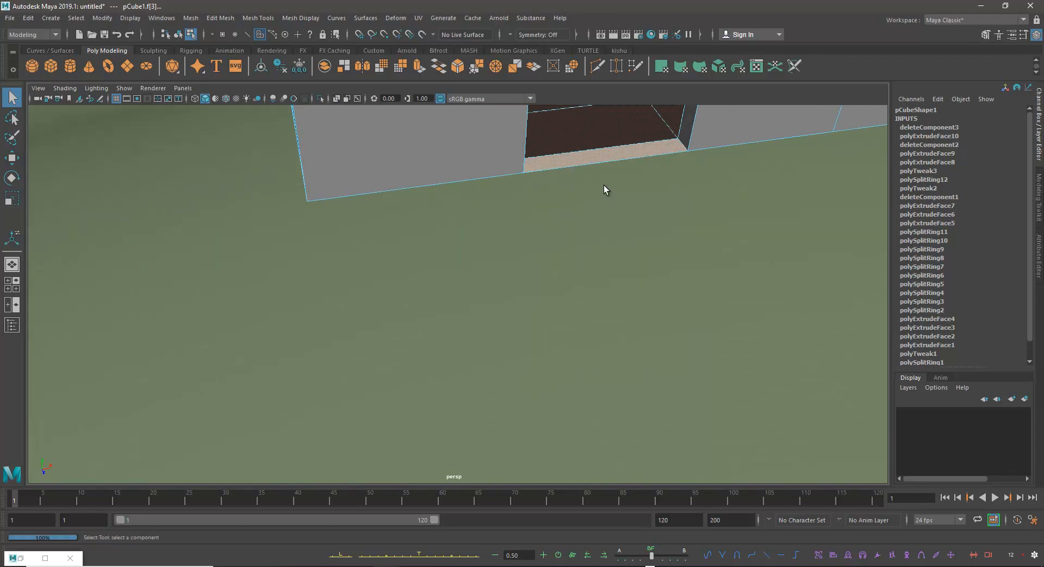
key(4)
alt+middle_drag(604, 186, 569, 246)
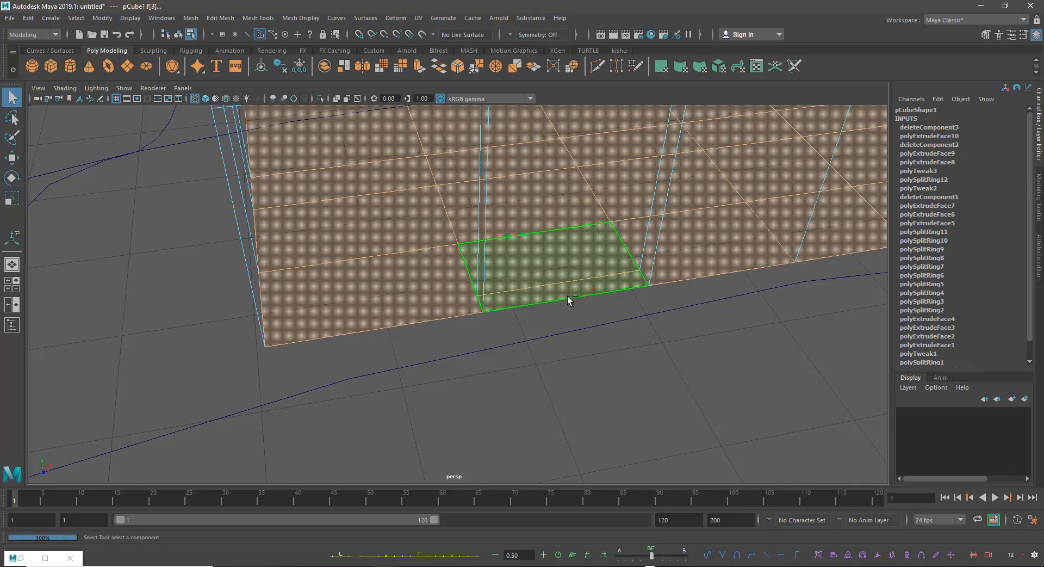
key(Delete)
alt+drag(677, 388, 677, 312)
alt+right_drag(676, 311, 544, 253)
key(5)
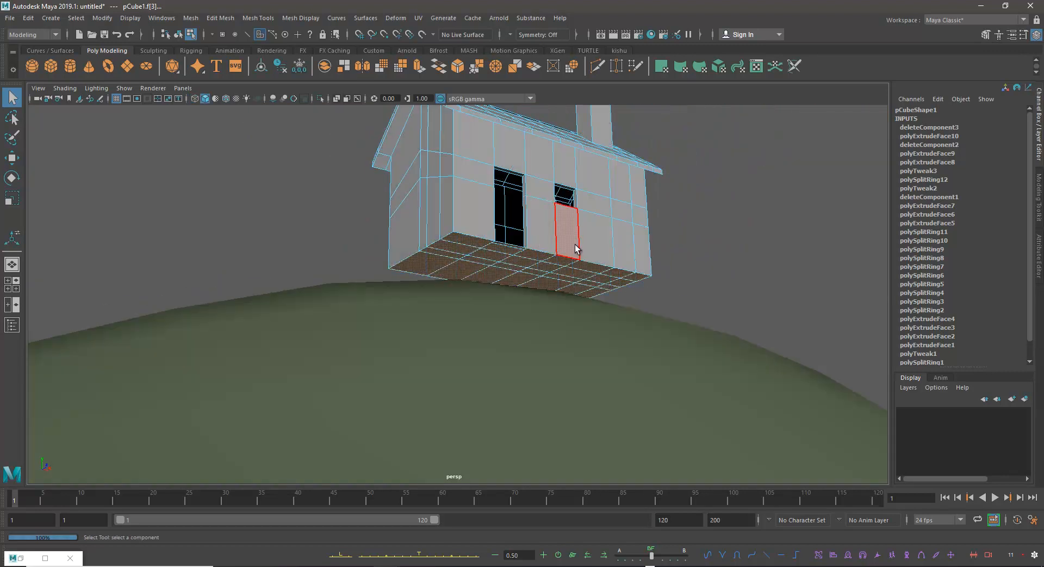
mouse_move(565, 261)
alt+mouse_down()
mouse_move(589, 283)
mouse_move(576, 314)
alt+mouse_up()
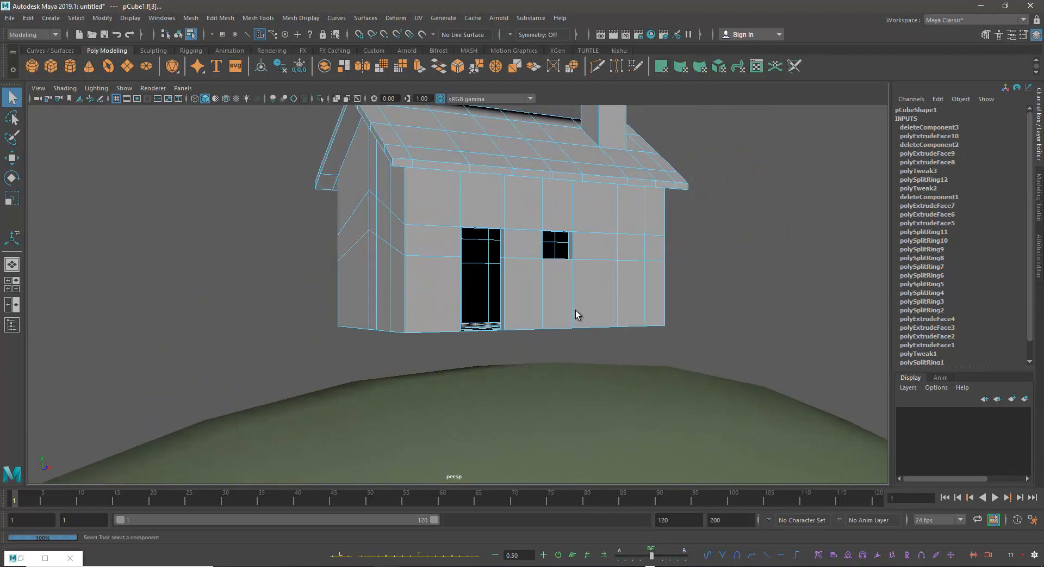
key(ctrl+e)
drag(428, 375, 427, 409)
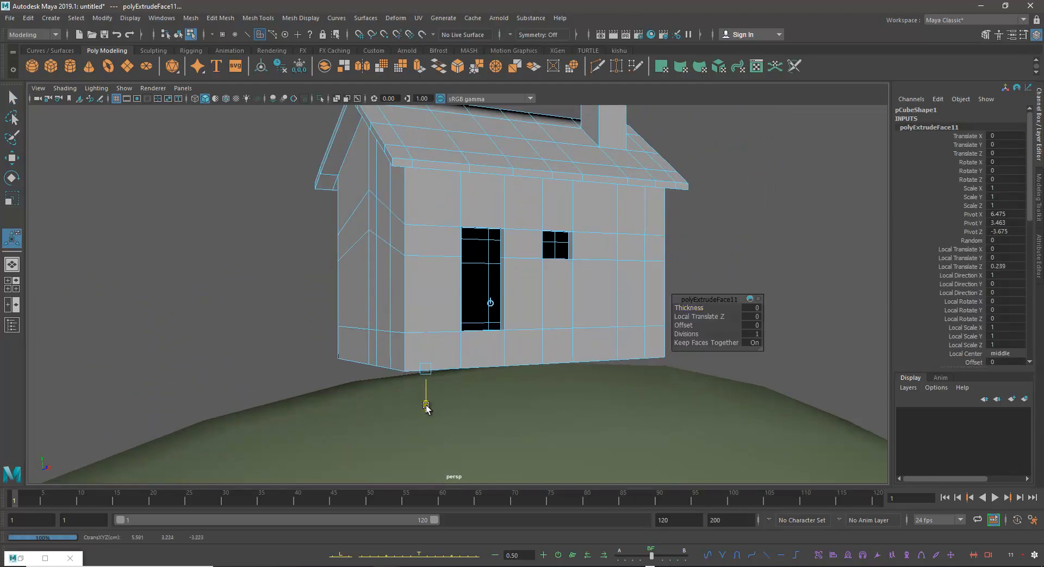
mouse_move(557, 282)
alt+mouse_down()
mouse_move(534, 317)
mouse_move(592, 297)
mouse_move(569, 296)
mouse_move(587, 272)
mouse_move(544, 270)
alt+mouse_up()
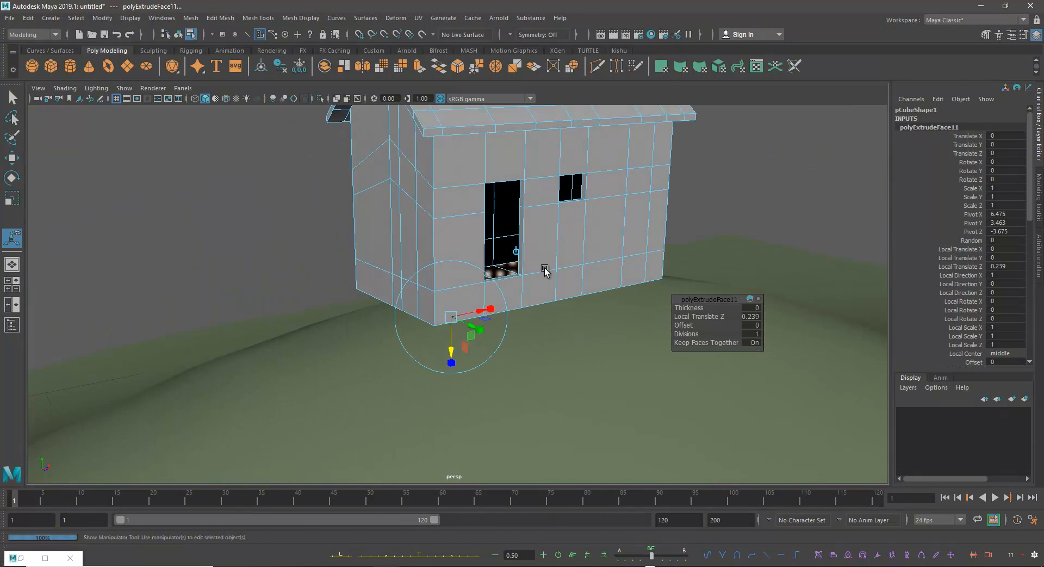
- Extrude the base-strip faces along the door-side wall outward by about 0.257 to form a plinth ledge
right_drag(566, 276, 565, 306)
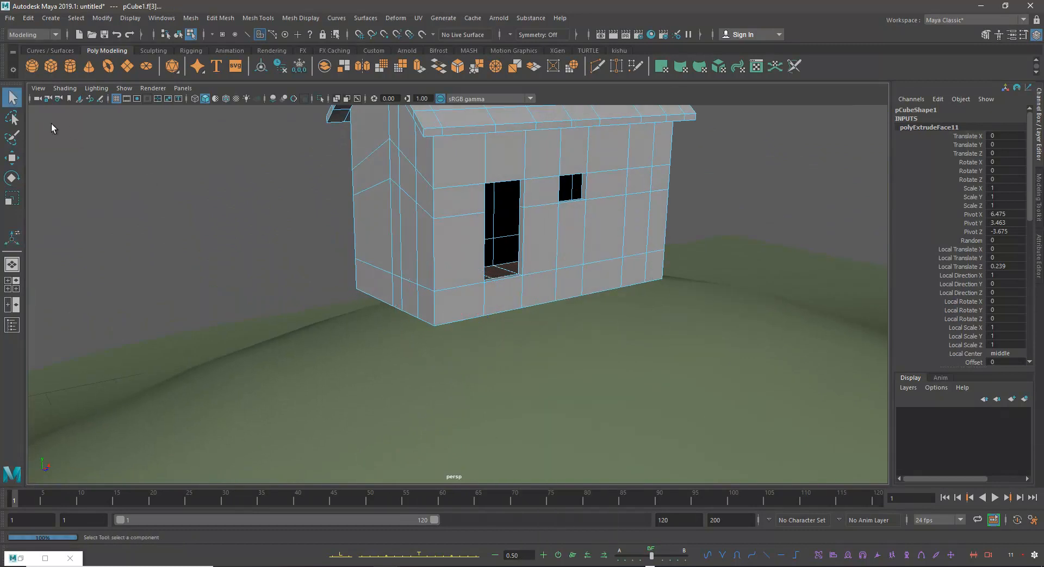
click(453, 312)
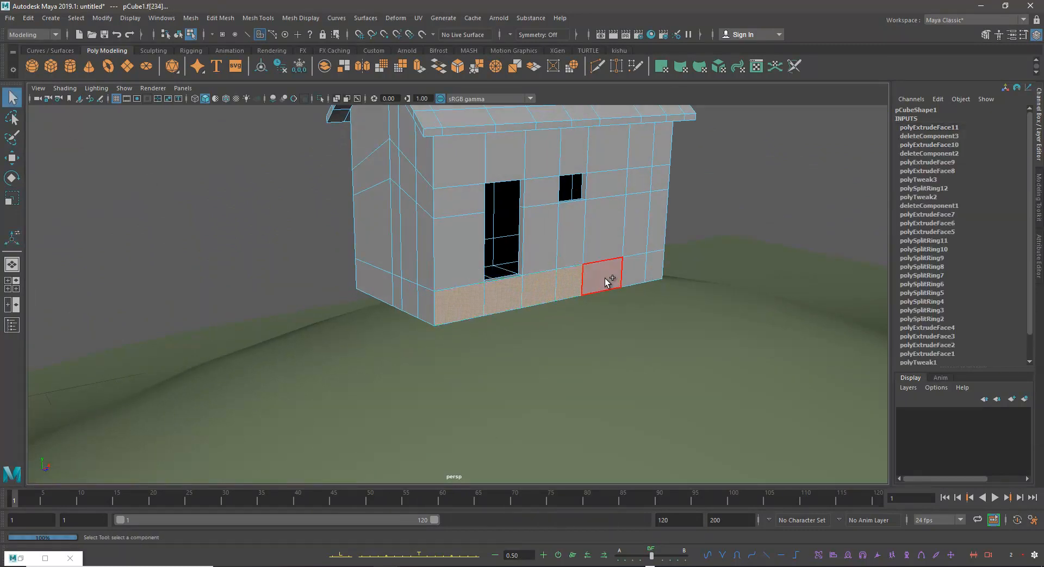
shift+click(655, 266)
alt+drag(585, 296, 558, 339)
shift+click(422, 358)
shift+click(390, 353)
shift+click(364, 352)
ctrl+click(400, 357)
alt+drag(401, 355, 560, 309)
key(ctrl+e)
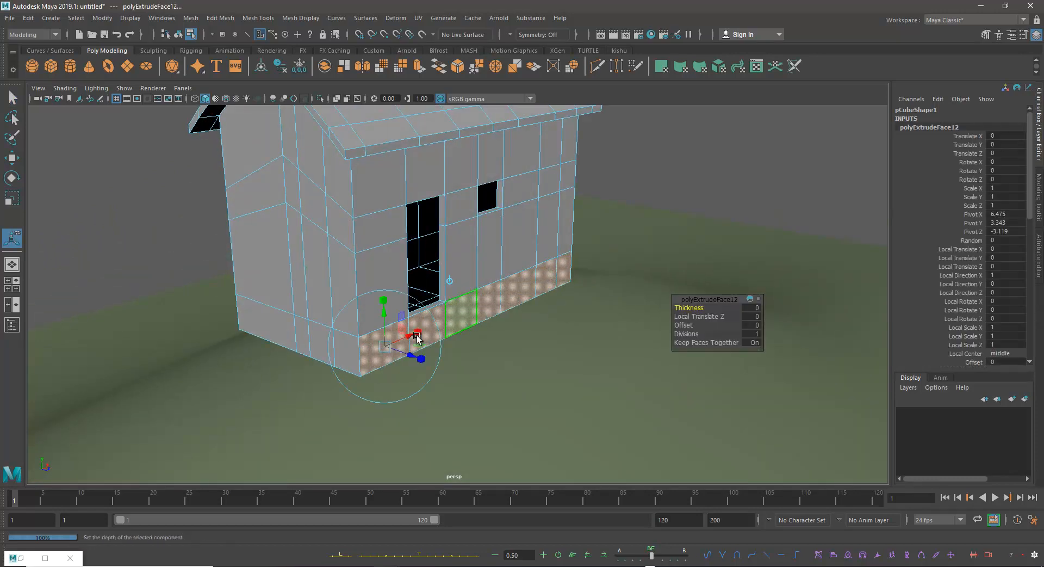
drag(418, 357, 467, 362)
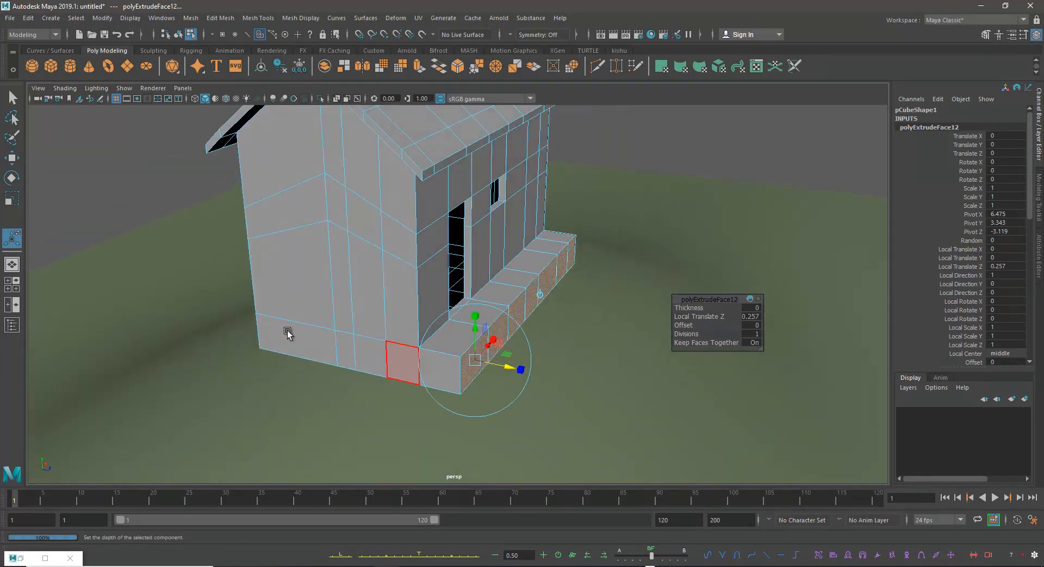
key(q)
alt+drag(381, 285, 354, 378)
shift+click(329, 368)
scroll(462, 349, down, 3)
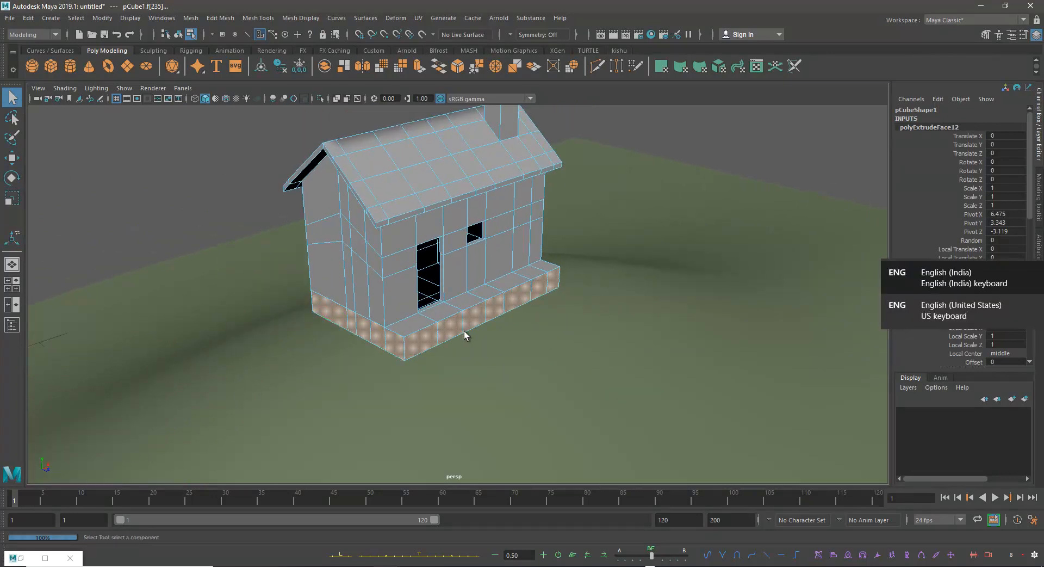
key(ctrl+e)
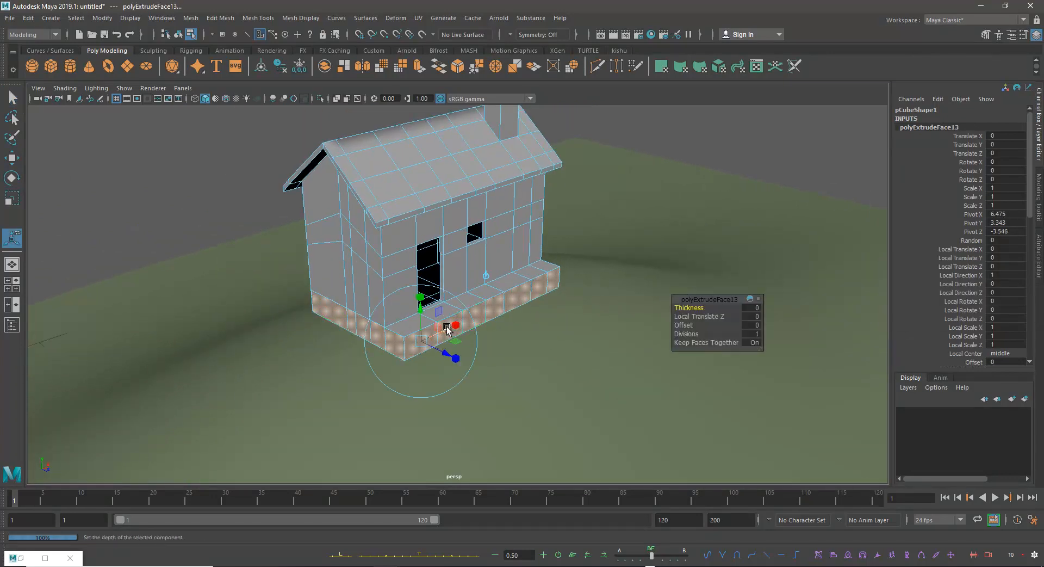
drag(446, 328, 433, 331)
key(ctrl+z)
key(ctrl+z)
key(ctrl+z)
key(ctrl+z)
key(ctrl+z)
key(ctrl+z)
key(ctrl+z)
key(ctrl+z)
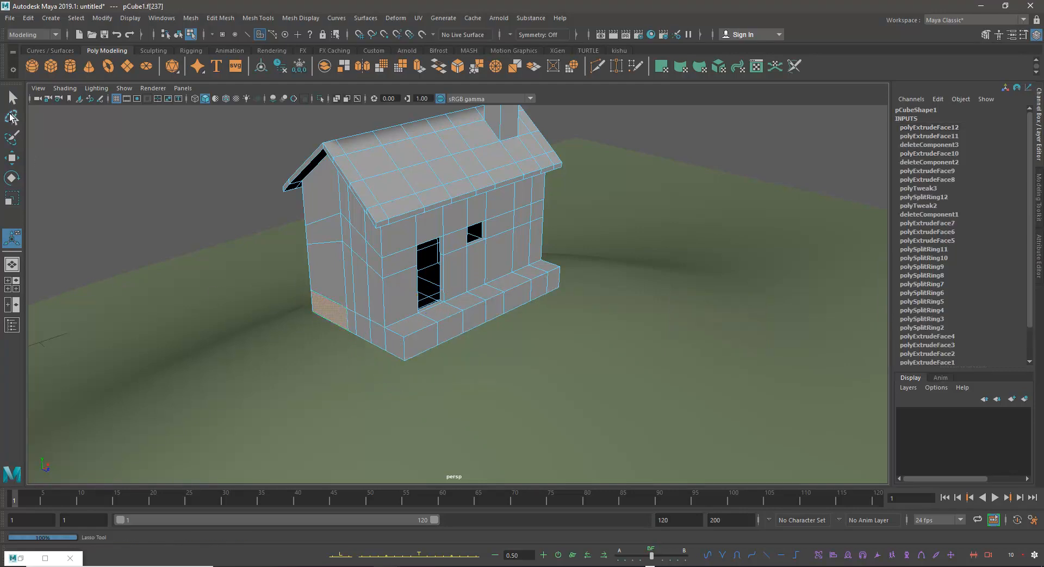
- Extrude the base-strip faces of the gable end nearest the door, including the ledge end, outward by about 0.174
key(q)
shift+click(353, 325)
shift+click(378, 334)
shift+click(395, 347)
alt+drag(390, 321, 540, 298)
alt+drag(520, 347, 439, 349)
scroll(438, 357, up, 3)
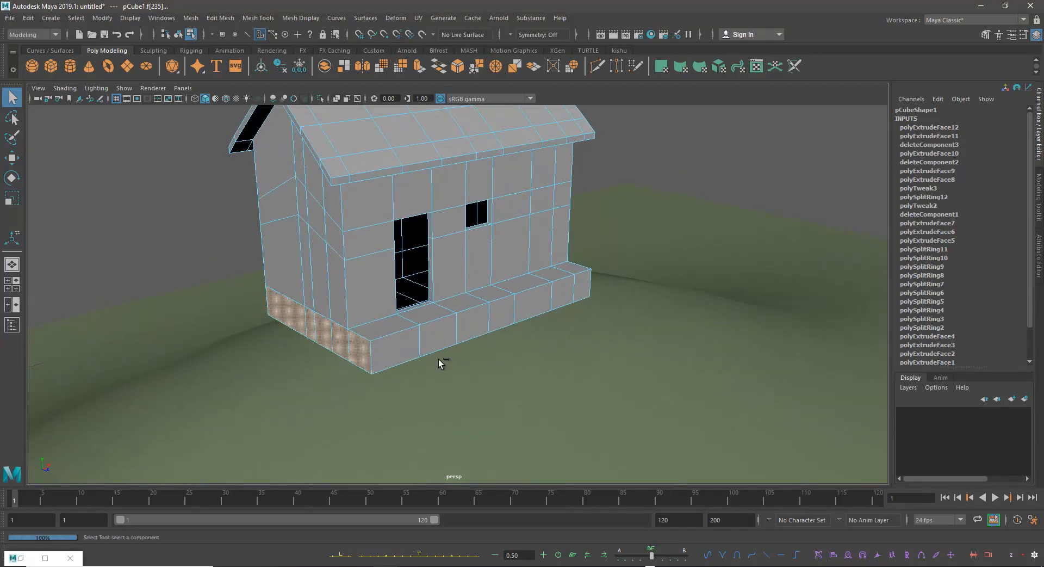
key(ctrl+e)
drag(329, 346, 415, 354)
- Extrude the base-strip faces of the opposite gable end outward by about 0.207 and return the house to object selection
scroll(455, 364, up, 3)
alt+middle_drag(455, 364, 453, 357)
alt+drag(453, 357, 439, 327)
alt+middle_drag(451, 335, 431, 338)
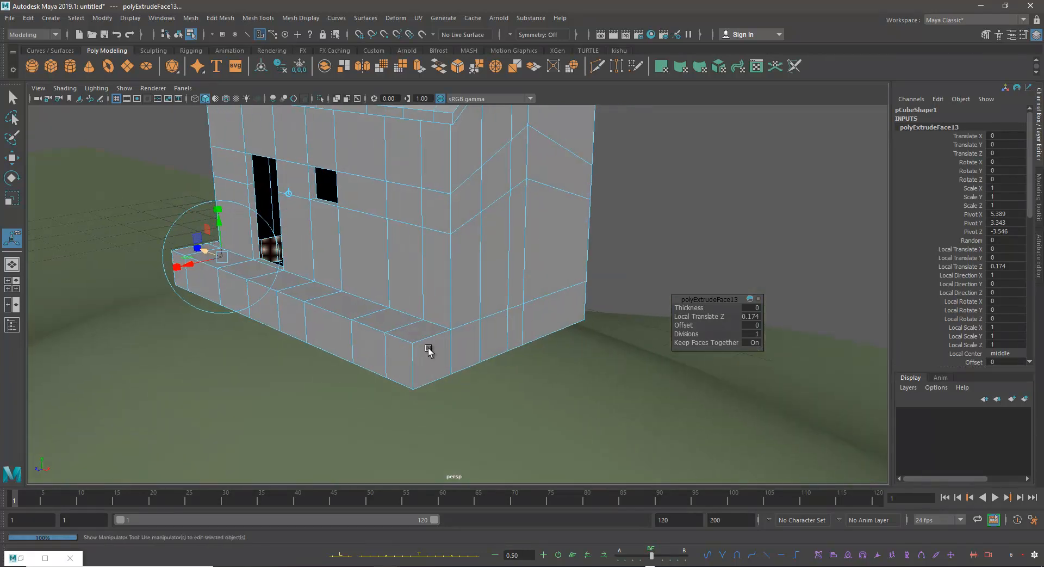
click(433, 354)
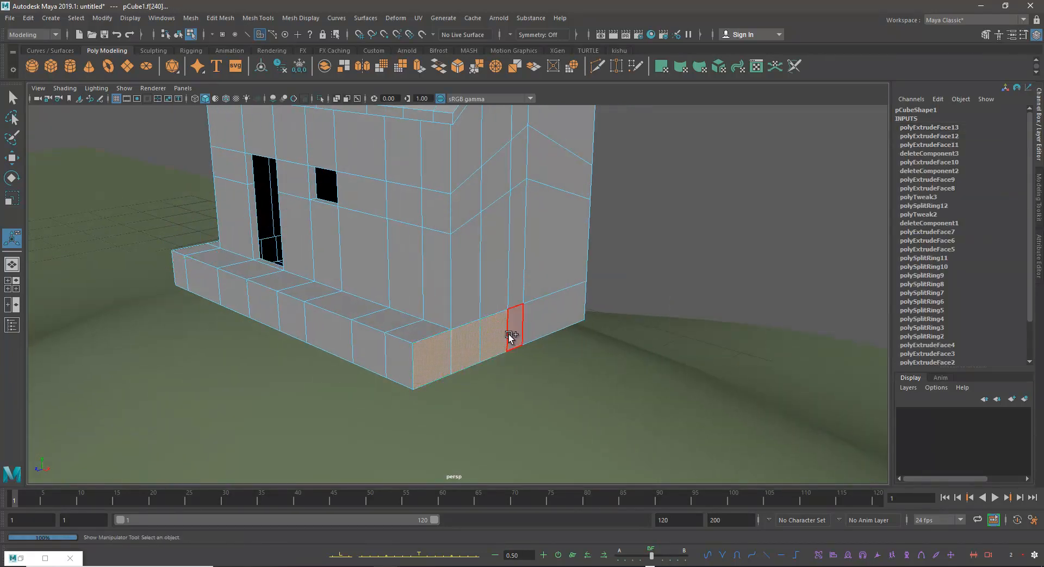
shift+click(531, 326)
key(ctrl+e)
drag(556, 312, 404, 269)
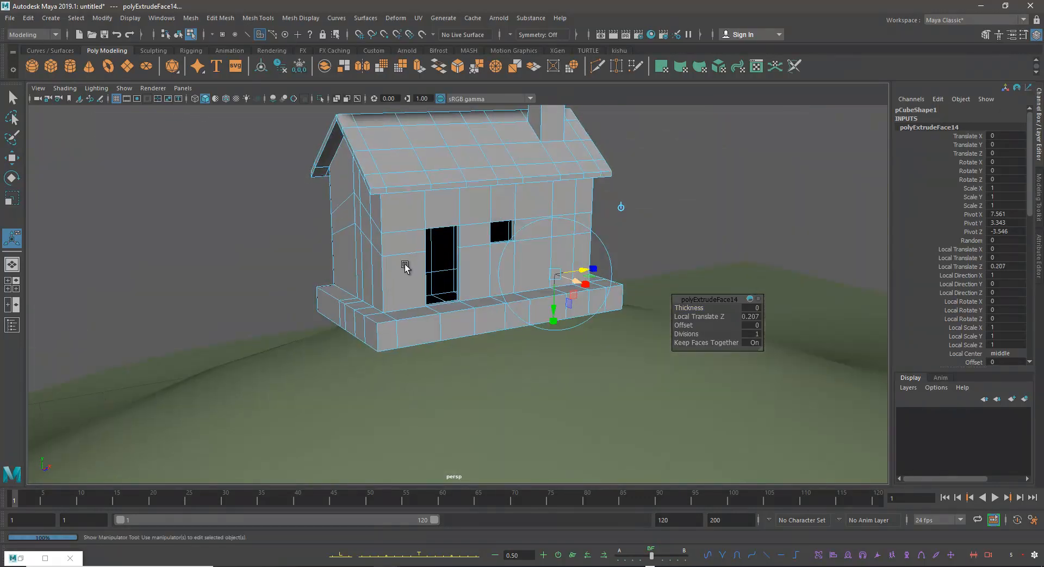
right_drag(469, 186, 524, 166)
alt+drag(499, 180, 508, 181)
right_drag(511, 180, 571, 143)
click(546, 219)
alt+drag(534, 230, 484, 227)
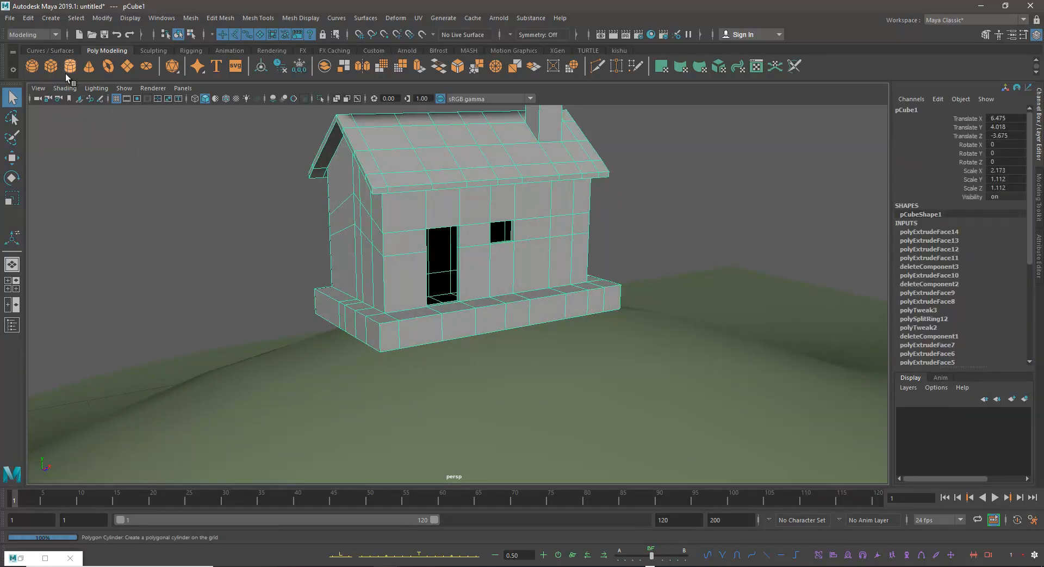
- Create a polygon cube in front of the doorway and scale it into a door panel about 0.458 wide, 0.664 high and 0.089 thick
click(51, 65)
key(w)
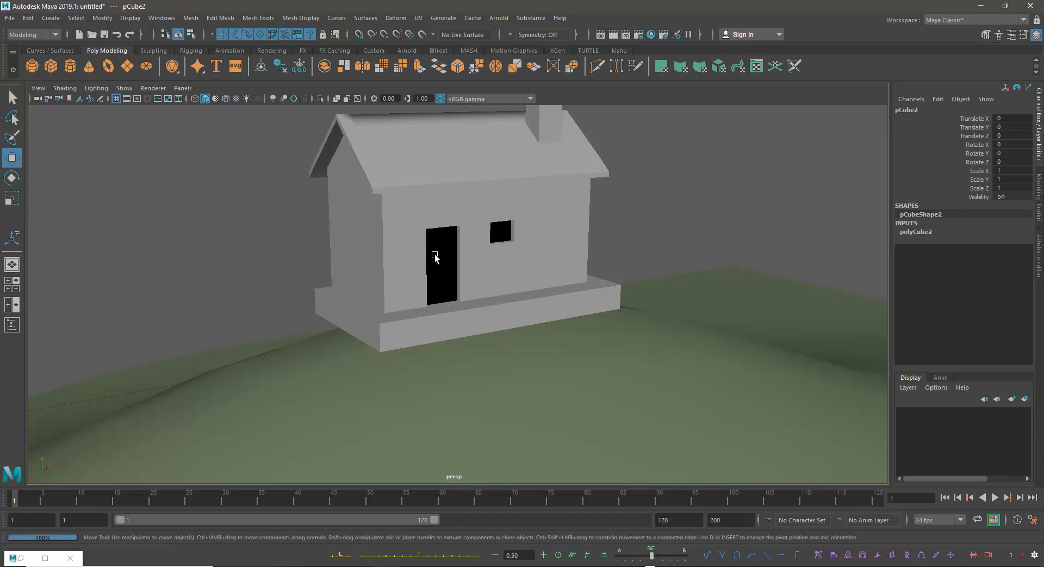
middle_drag(435, 256, 453, 251)
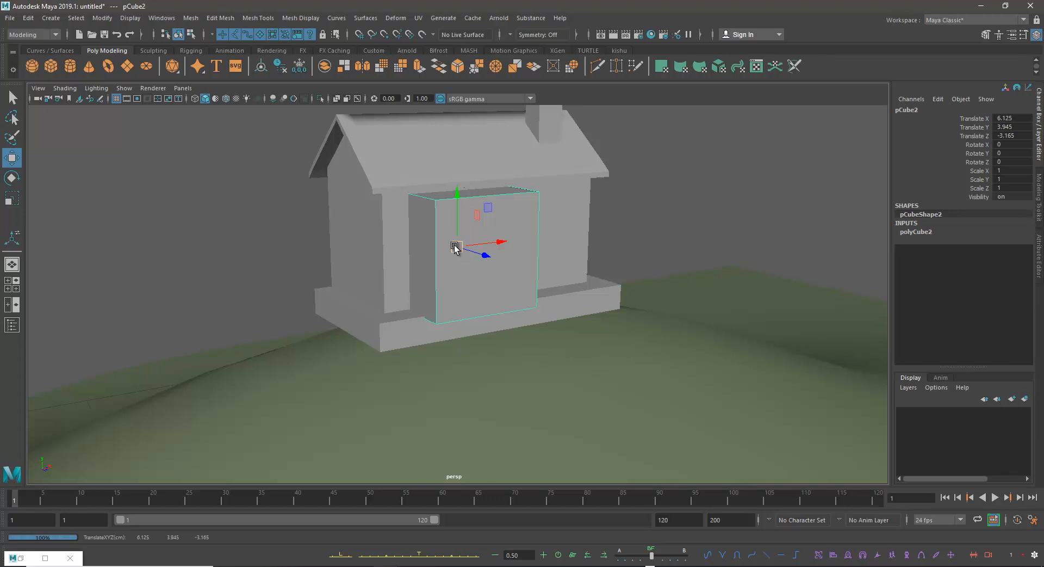
key(r)
drag(487, 257, 541, 263)
key(w)
key(r)
drag(515, 226, 490, 270)
key(w)
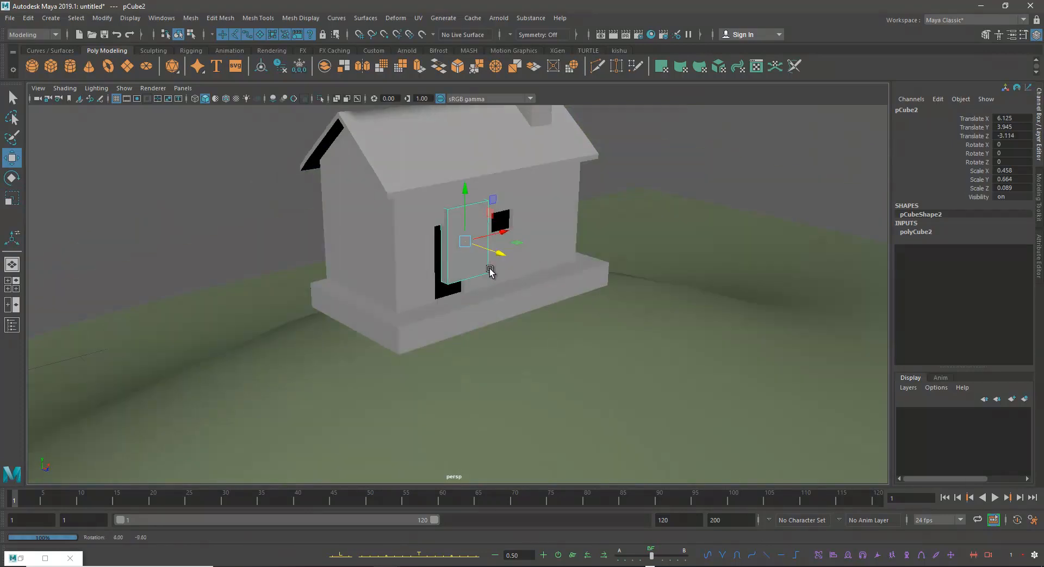
click(53, 66)
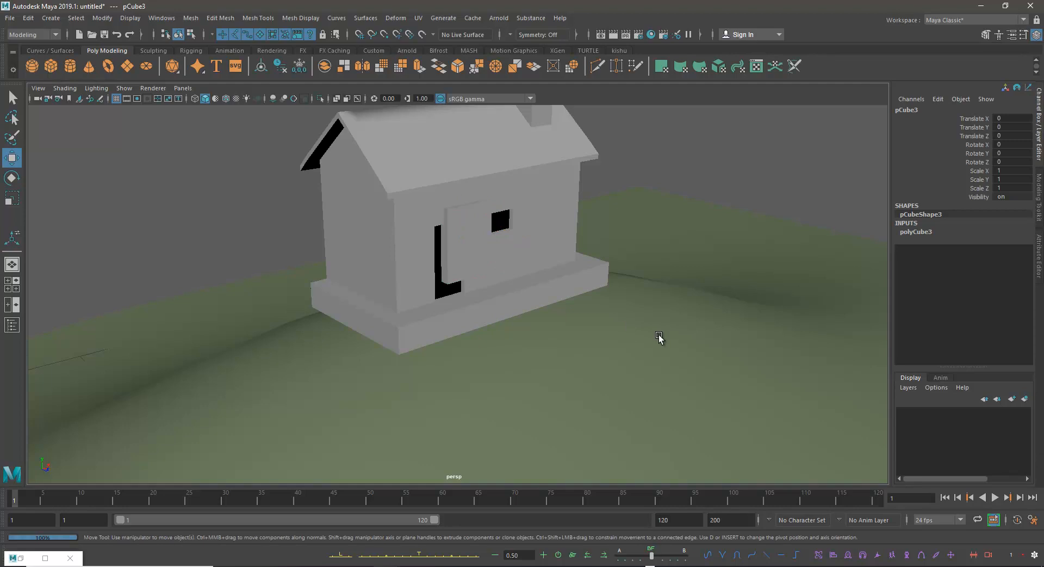
alt+right_drag(678, 343, 320, 279)
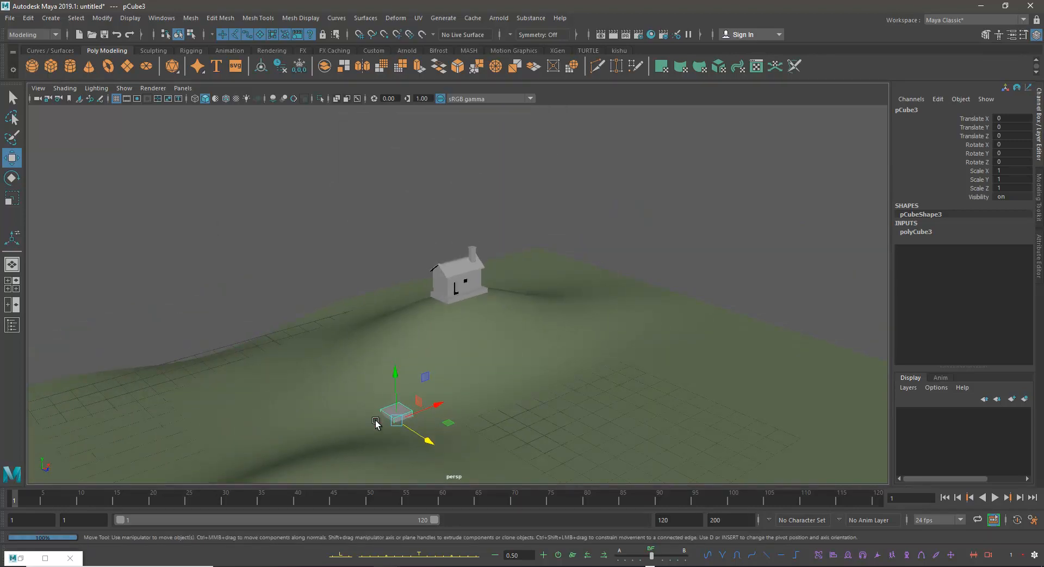
alt+right_drag(429, 288, 854, 465)
alt+right_drag(533, 275, 619, 333)
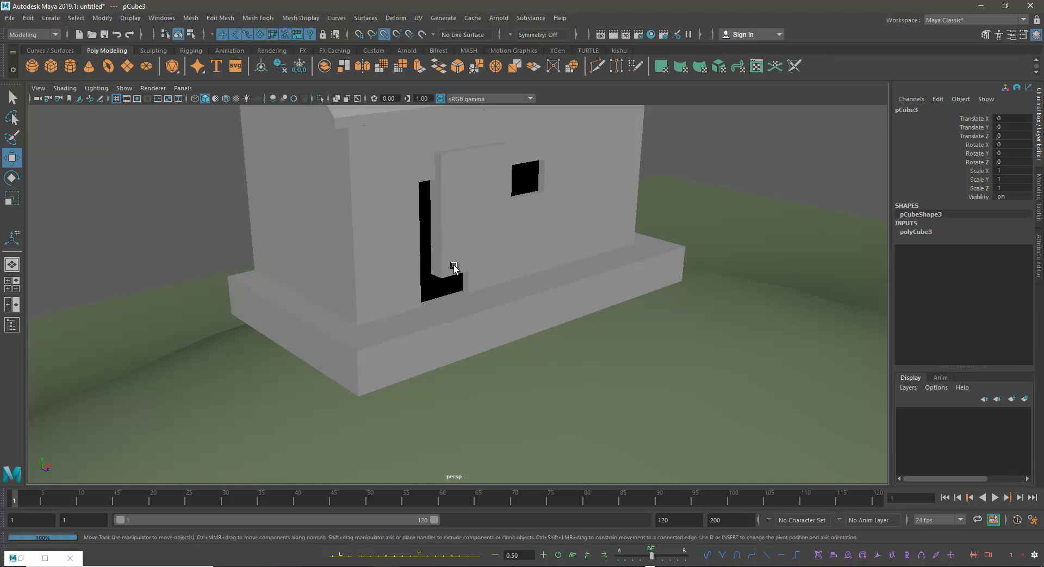
drag(468, 266, 515, 286)
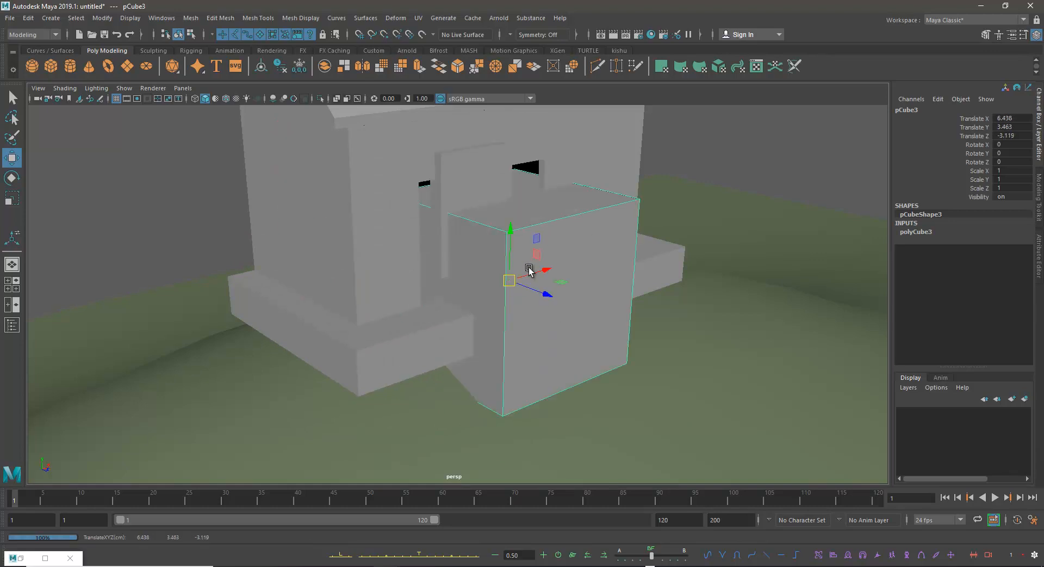
key(Delete)
- Thin the door panel to a Scale Z of about 0.049 and move it into the doorway at about 6.03, 3.822, -3.098
click(478, 207)
alt+drag(496, 234, 492, 313)
key(e)
key(r)
key(w)
alt+right_drag(404, 238, 492, 278)
alt+drag(492, 278, 492, 286)
alt+middle_drag(506, 276, 504, 245)
alt+right_drag(505, 244, 441, 226)
- Move the door panel's side, top and bottom vertices so its outline fits the doorway opening
right_drag(506, 196, 408, 194)
drag(561, 128, 691, 403)
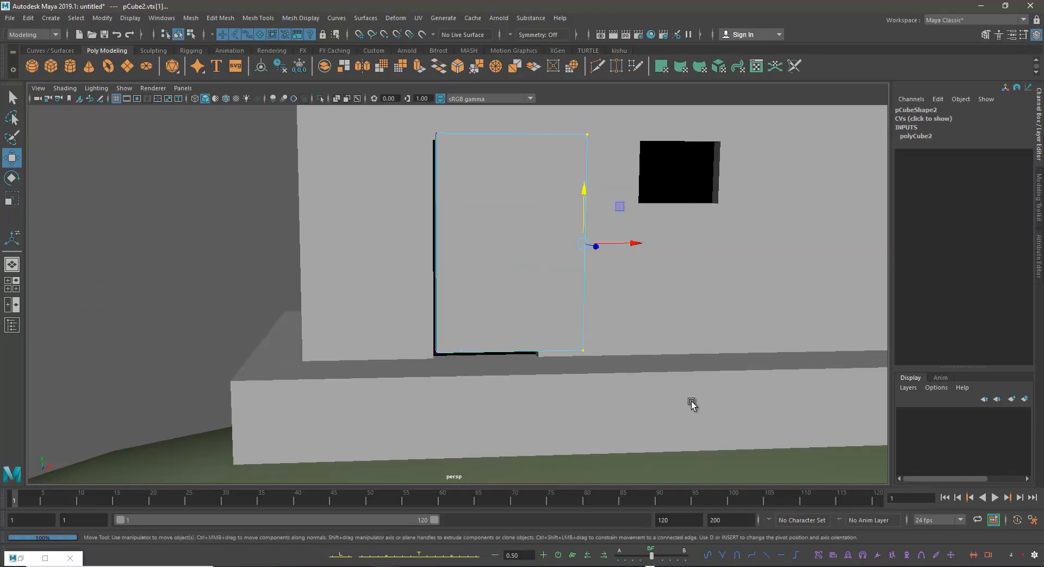
drag(630, 243, 593, 249)
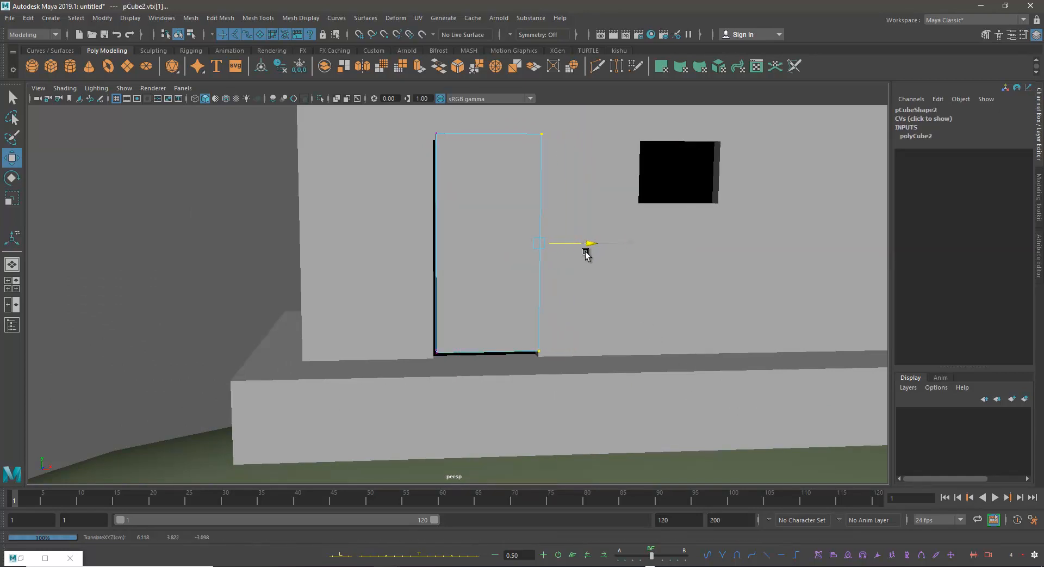
drag(399, 128, 495, 416)
drag(480, 242, 479, 245)
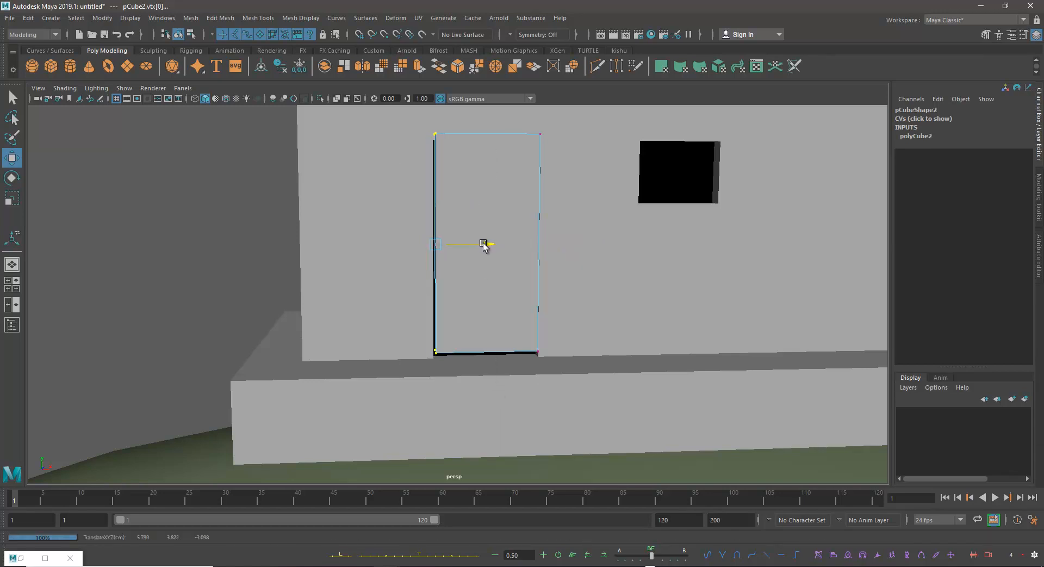
drag(426, 123, 647, 159)
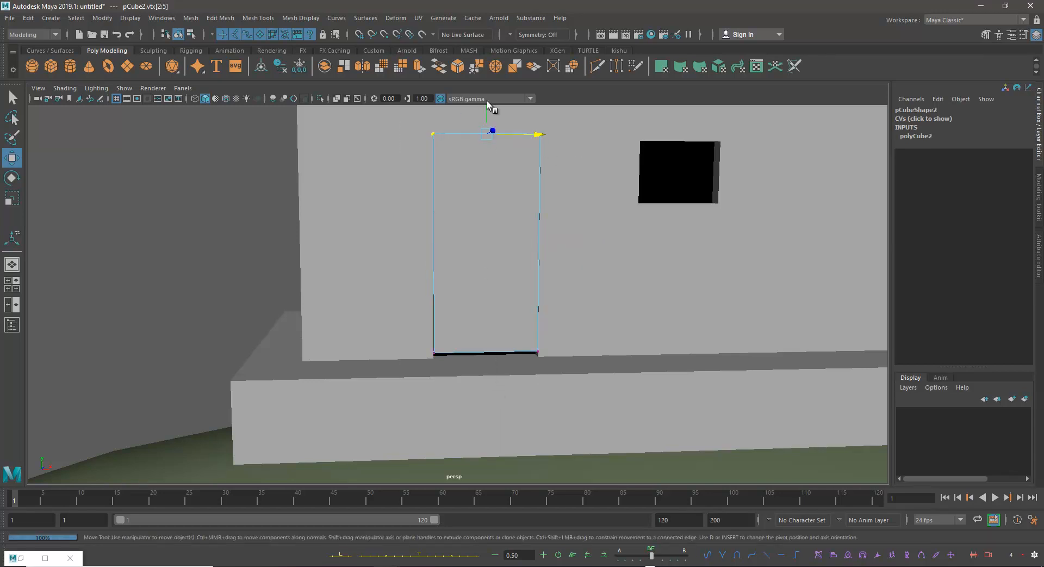
drag(488, 112, 483, 123)
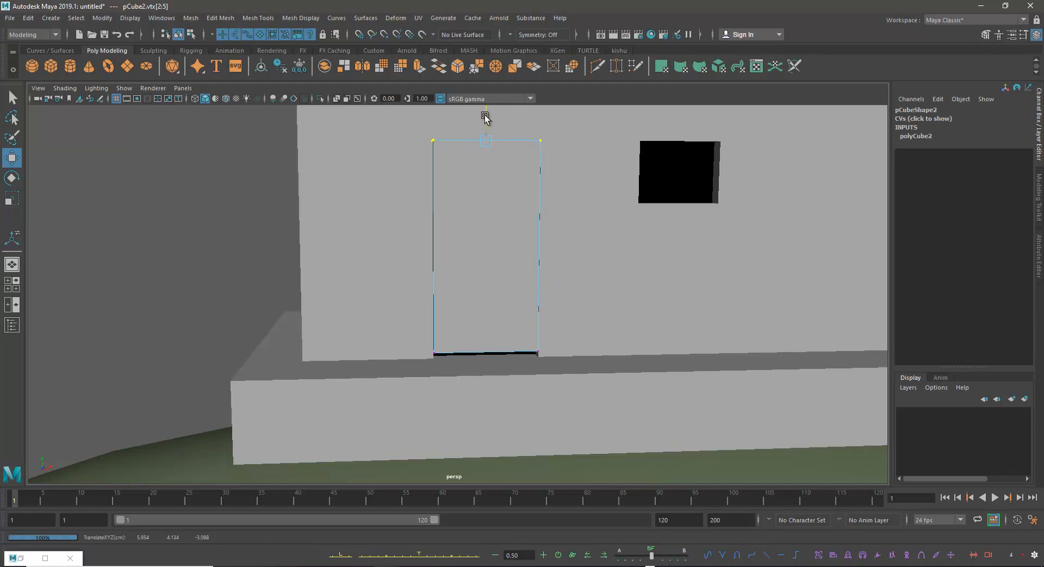
drag(355, 325, 695, 426)
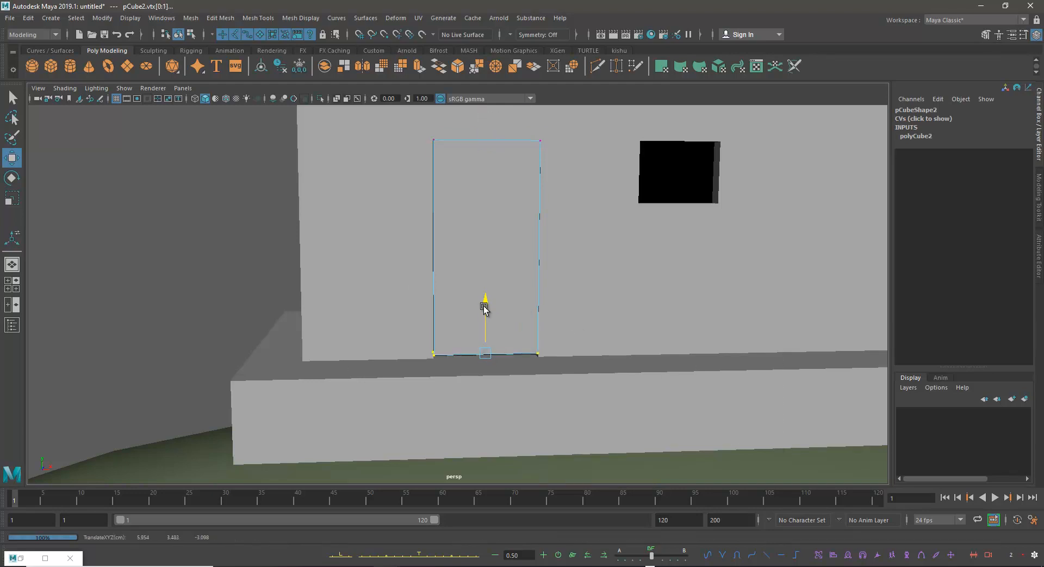
right_drag(482, 228, 537, 212)
- Move the door panel's pivot along X to its vertical edge nearest the window
alt+drag(496, 243, 520, 272)
scroll(513, 276, up, 3)
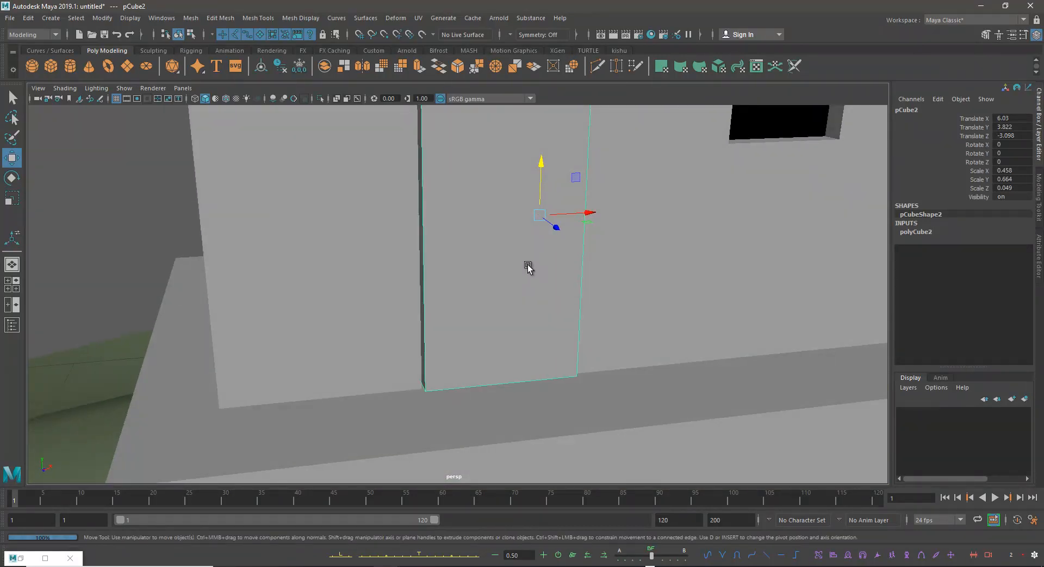
key(d)
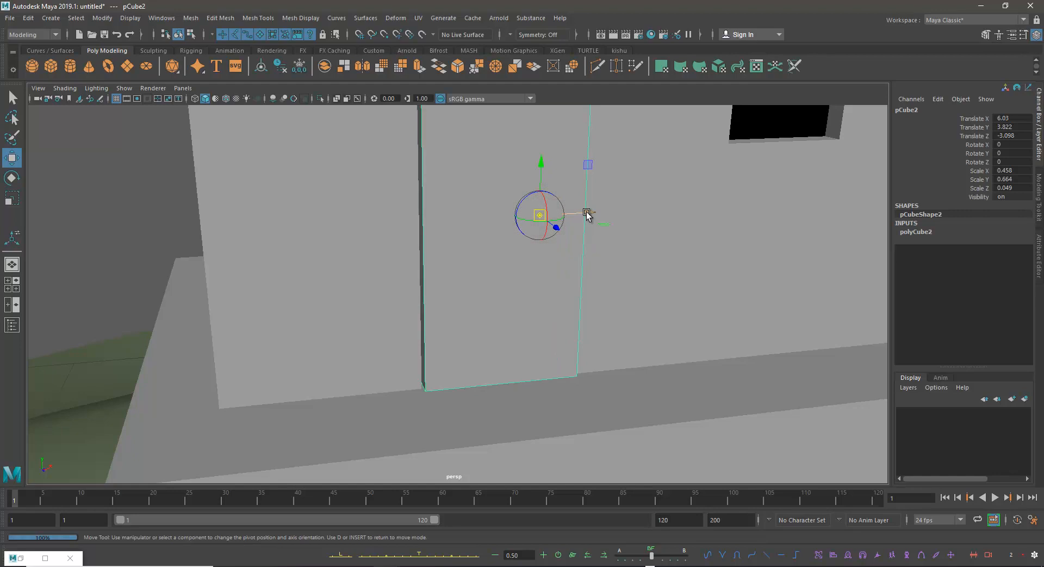
key(d)
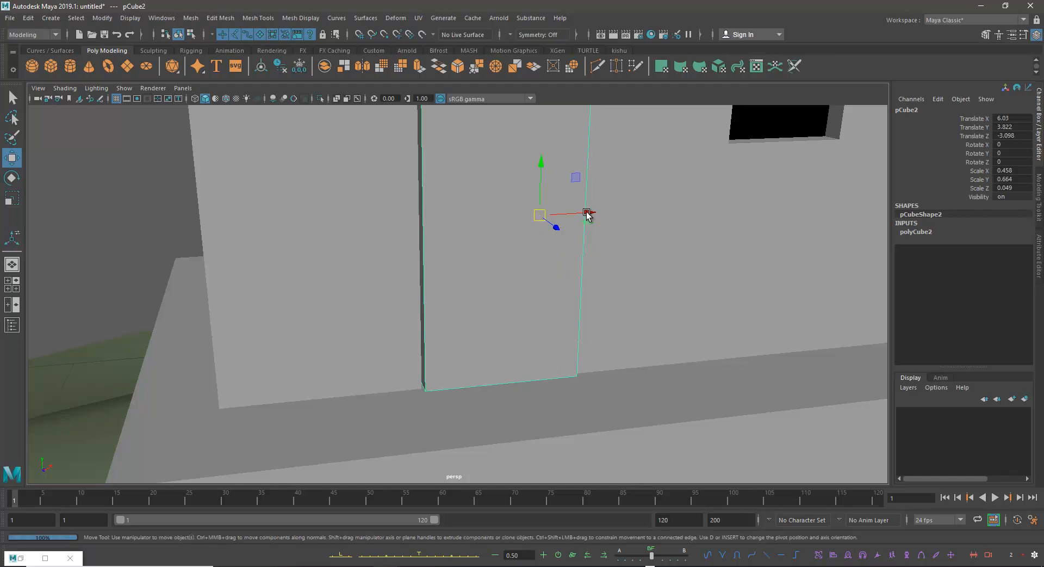
key(d)
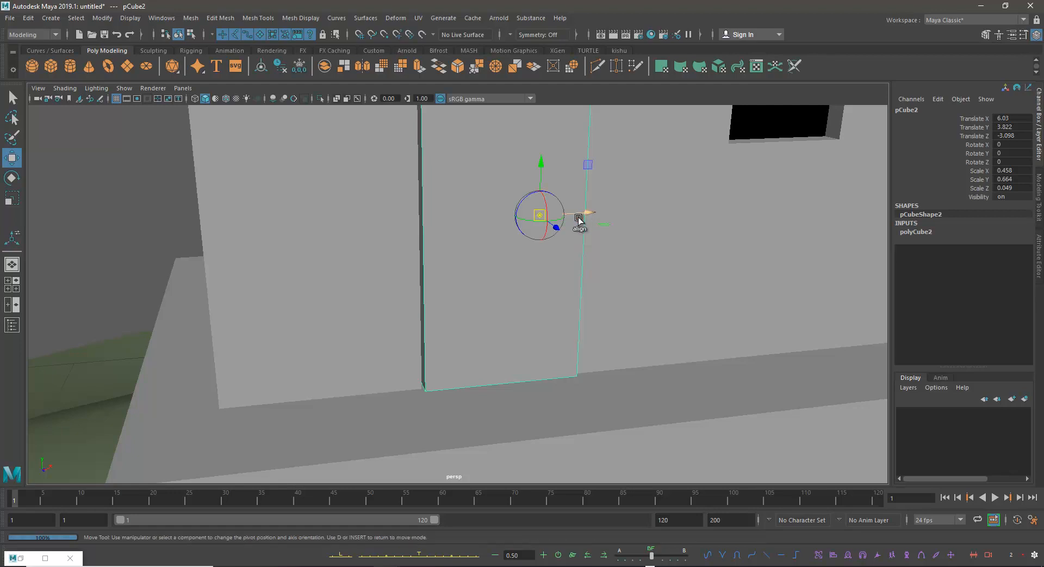
drag(576, 213, 616, 211)
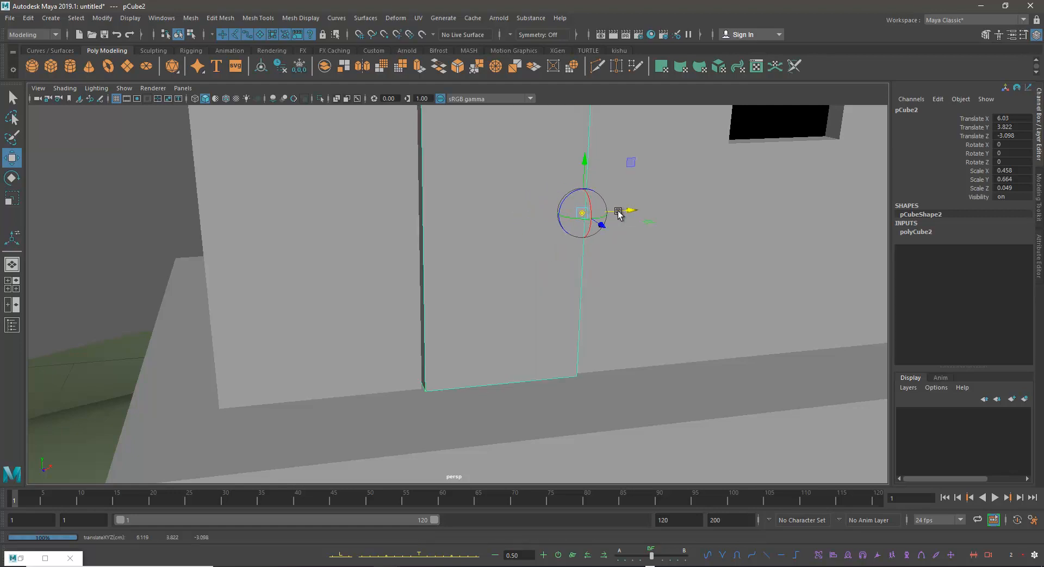
alt+drag(638, 283, 581, 296)
key(d)
alt+drag(578, 276, 566, 314)
scroll(566, 311, down, 4)
alt+middle_drag(567, 312, 567, 268)
scroll(590, 298, up, 3)
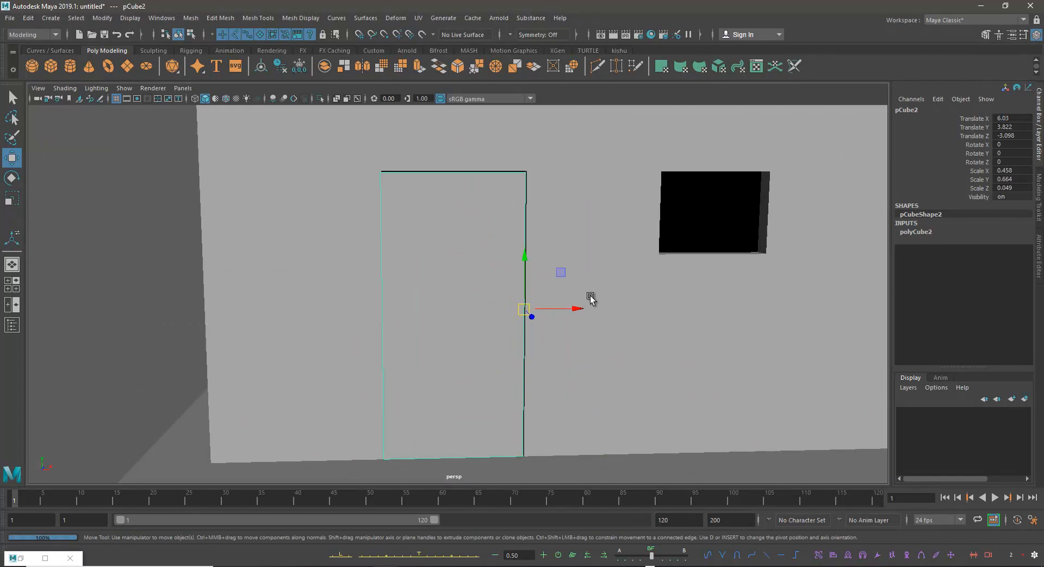
alt+drag(521, 295, 459, 259)
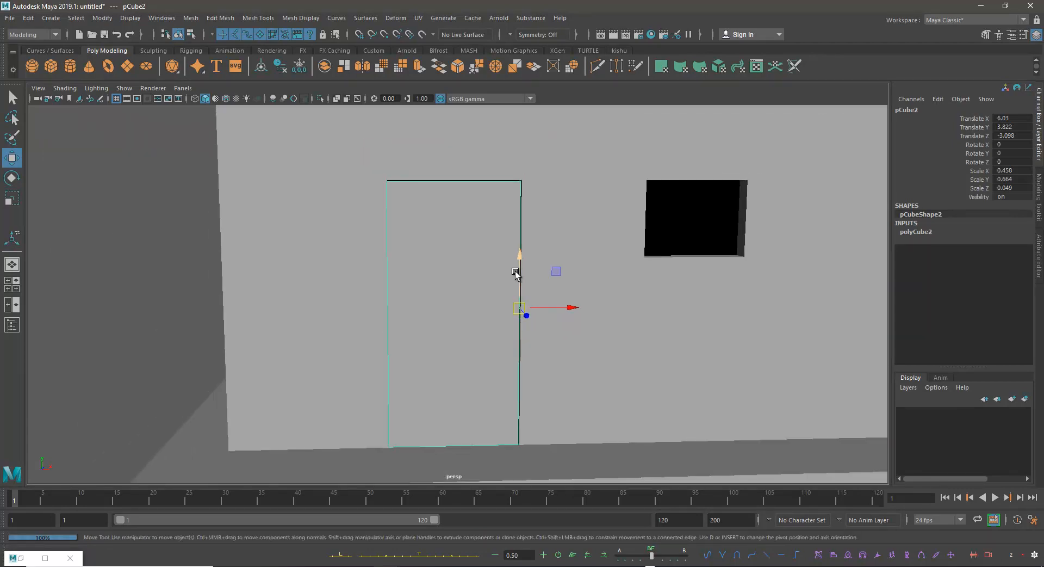
- Try swinging the door 60 degrees around Y from a pivot on its edge nearest the window, and undo the rotation
key(d)
mouse_move(522, 256)
mouse_down()
mouse_move(521, 239)
mouse_move(516, 247)
mouse_up()
alt+drag(539, 287, 562, 291)
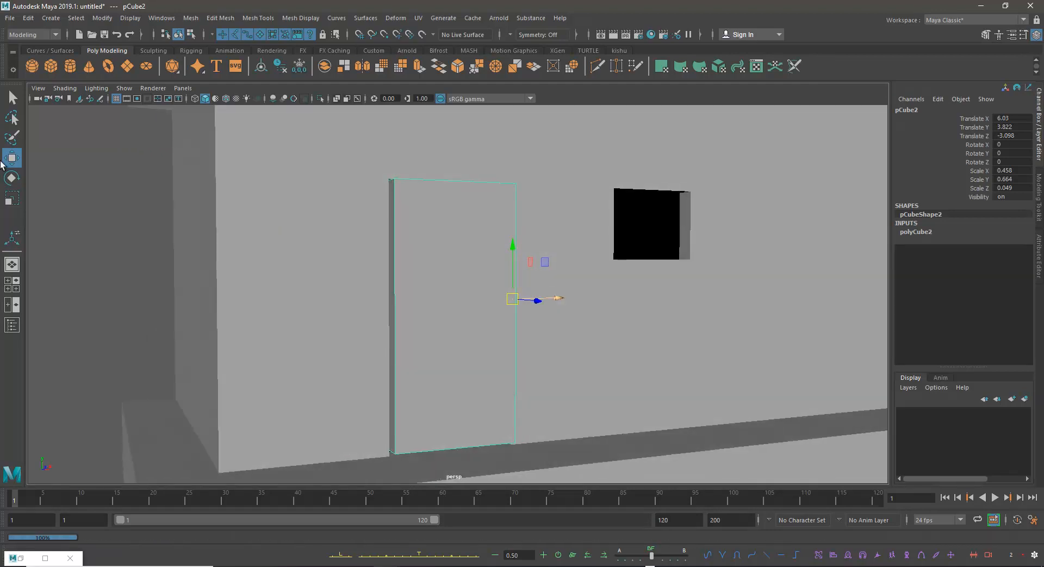
click(18, 181)
alt+drag(431, 290, 536, 311)
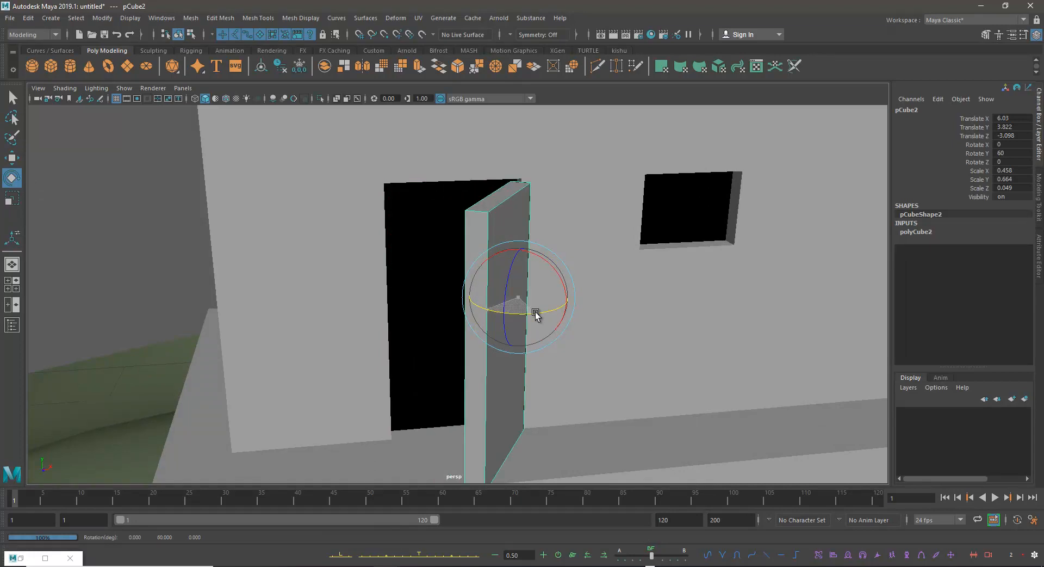
key(ctrl+z)
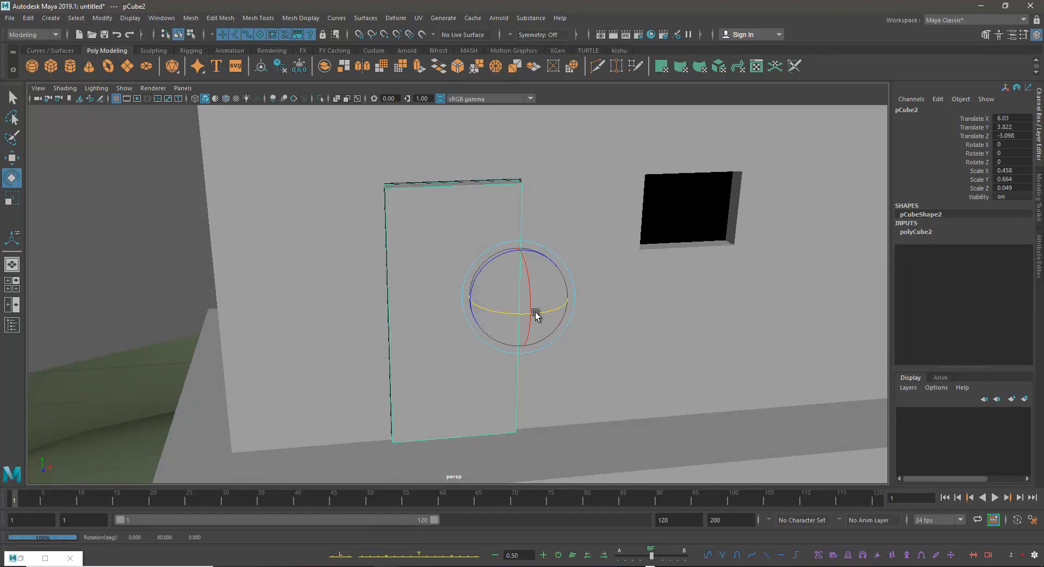
- Move the door's pivot to its vertical edge farthest from the window so that edge acts as the hinge
key(d)
drag(569, 292, 446, 299)
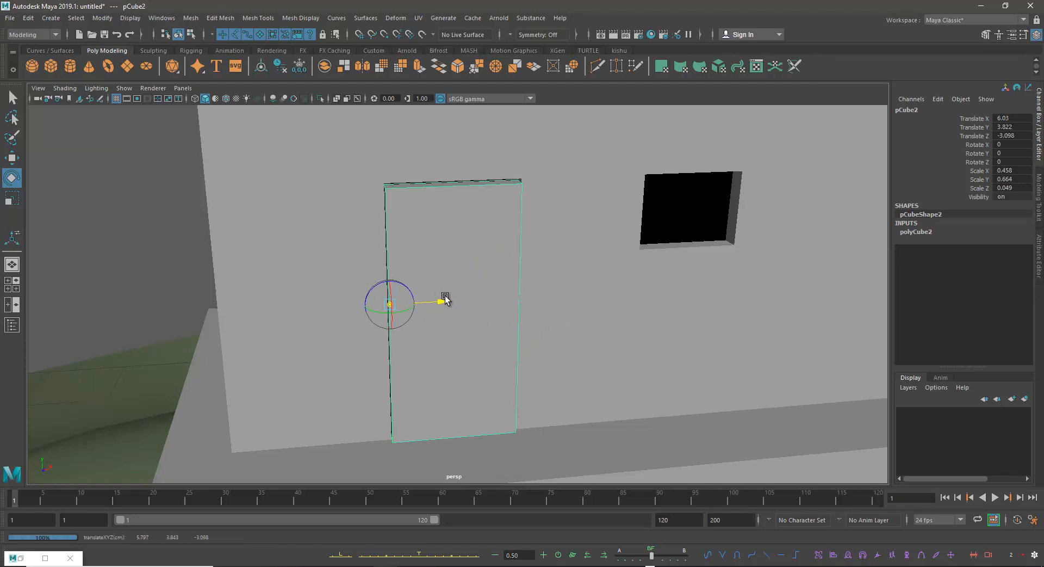
key(d)
key(d)
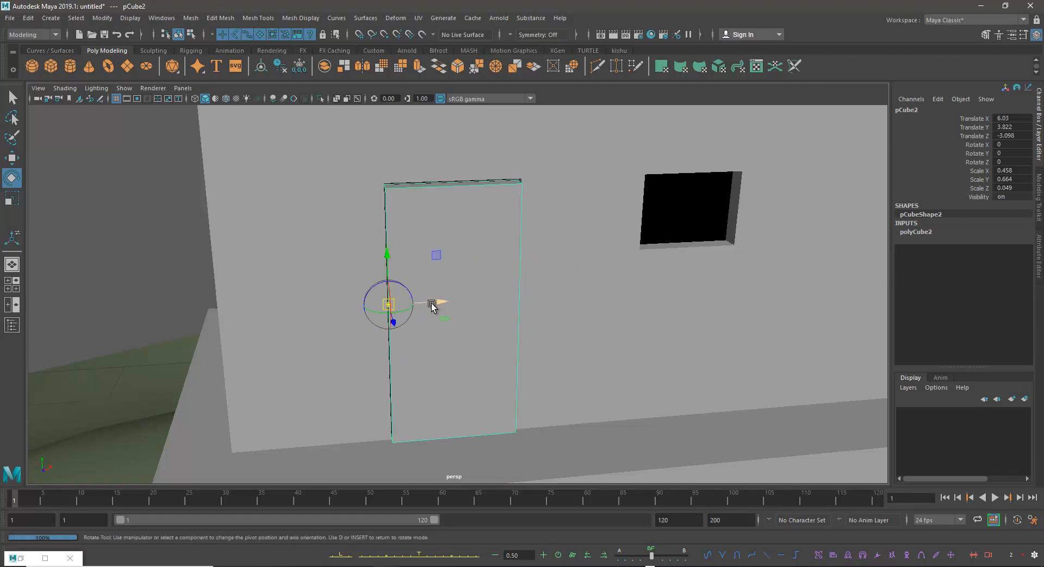
drag(409, 314, 399, 316)
key(ctrl+z)
key(d)
- Test the door's hinge by rotating it open about 30 degrees around Y and rotating it closed again
drag(419, 322, 454, 285)
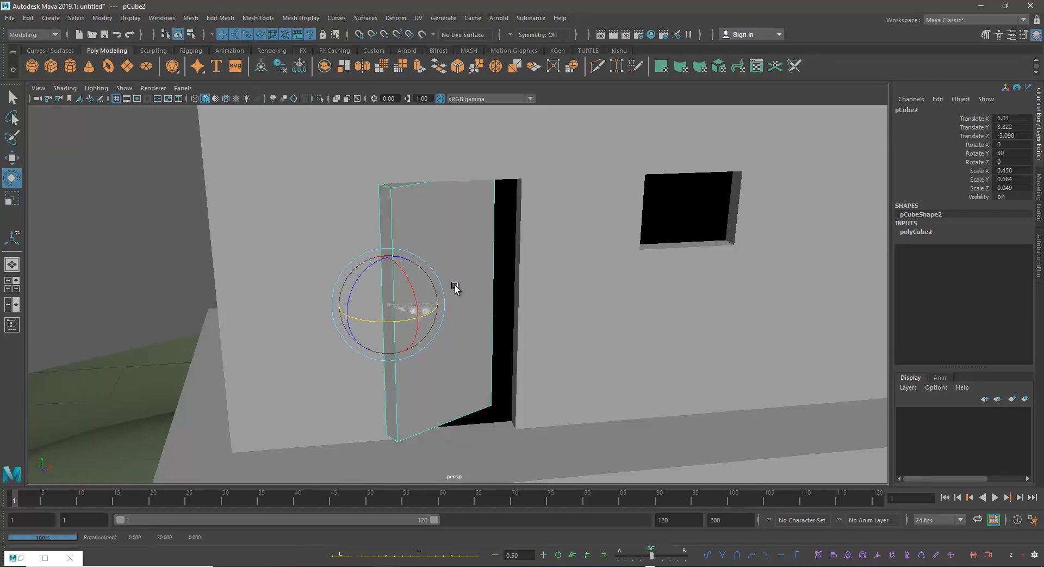
click(977, 153)
middle_drag(769, 226, 714, 231)
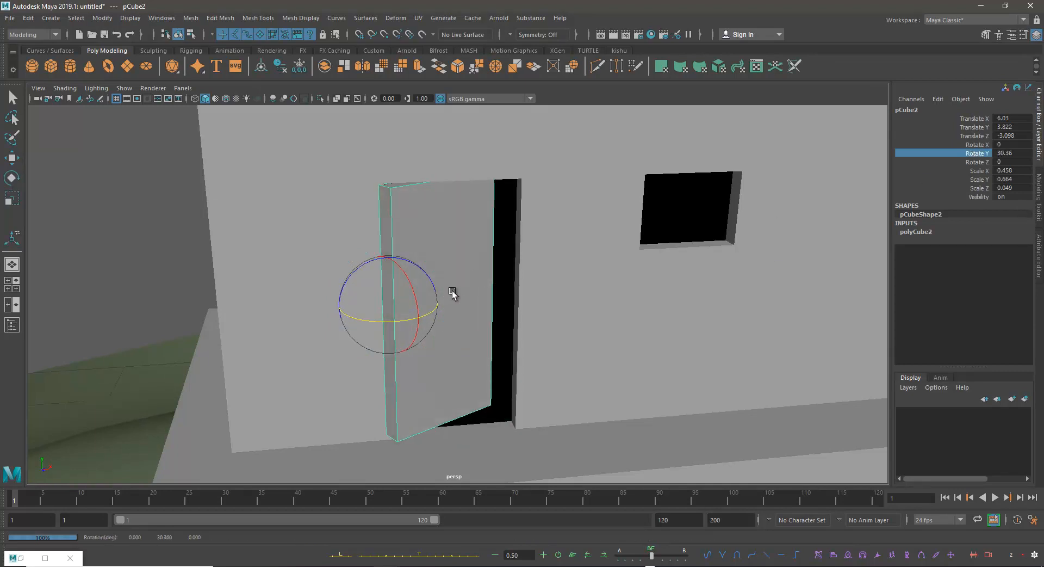
drag(427, 313, 545, 338)
key(w)
- Examine the house and hill from several angles, ending with a close look at the window opening
scroll(526, 285, down, 6)
alt+drag(499, 242, 530, 253)
scroll(531, 255, down, 3)
click(709, 194)
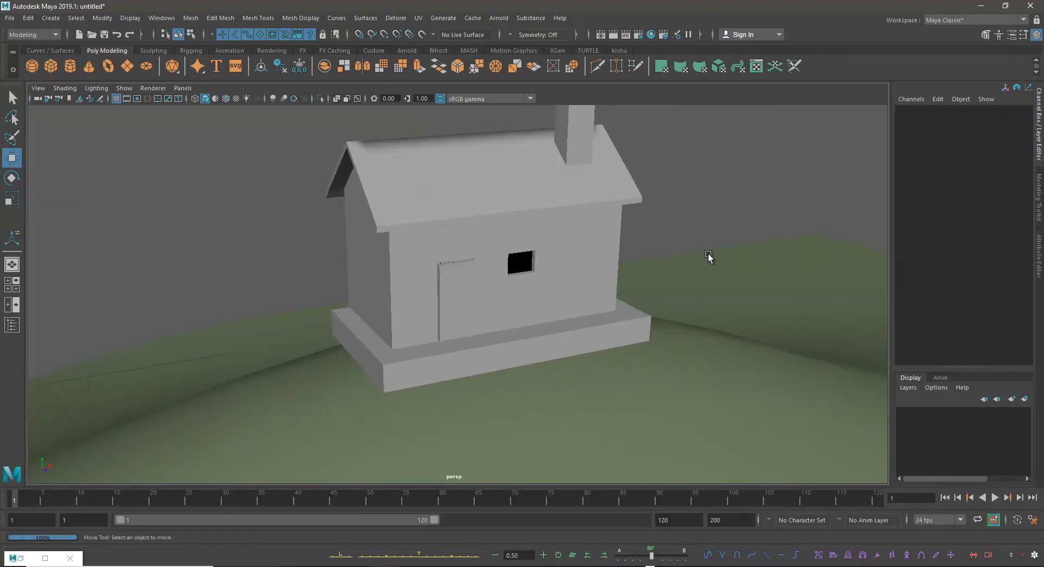
scroll(709, 193, down, 5)
alt+drag(707, 196, 522, 231)
alt+drag(601, 262, 463, 219)
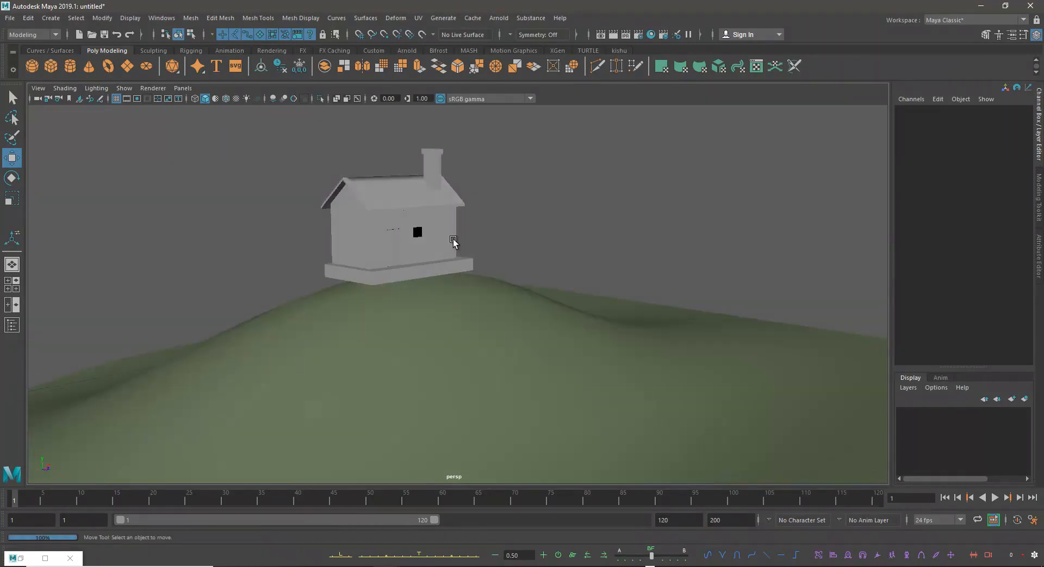
click(433, 235)
scroll(631, 335, up, 8)
alt+middle_drag(402, 157, 452, 319)
scroll(467, 277, up, 2)
alt+middle_drag(433, 393, 519, 259)
alt+right_drag(520, 259, 550, 278)
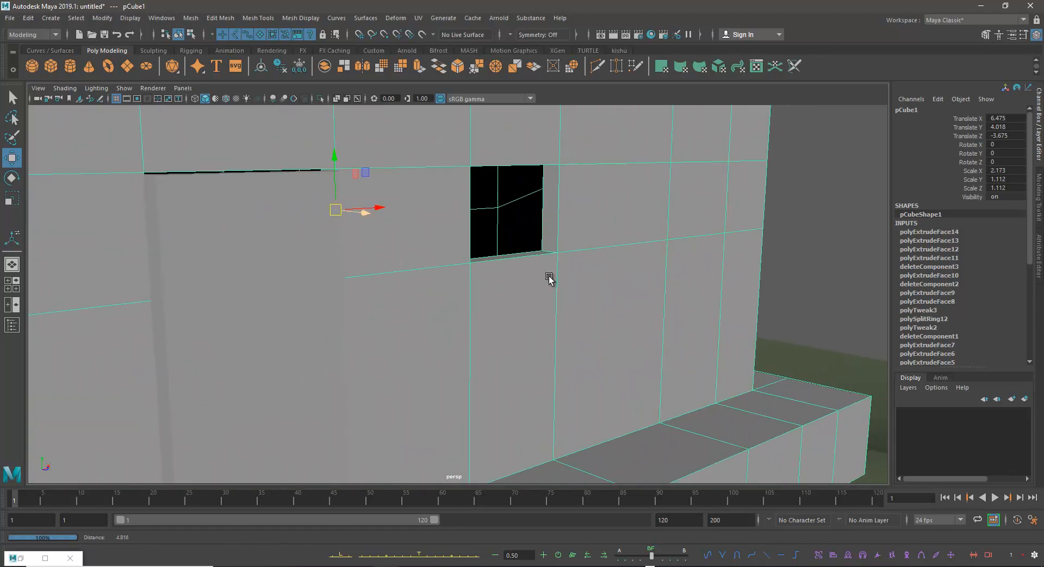
- Create a polygon cylinder and lower its number of axis subdivisions
click(73, 68)
alt+right_drag(565, 327, 466, 310)
alt+drag(460, 277, 333, 327)
alt+right_drag(333, 328, 290, 229)
alt+drag(290, 228, 870, 251)
click(923, 232)
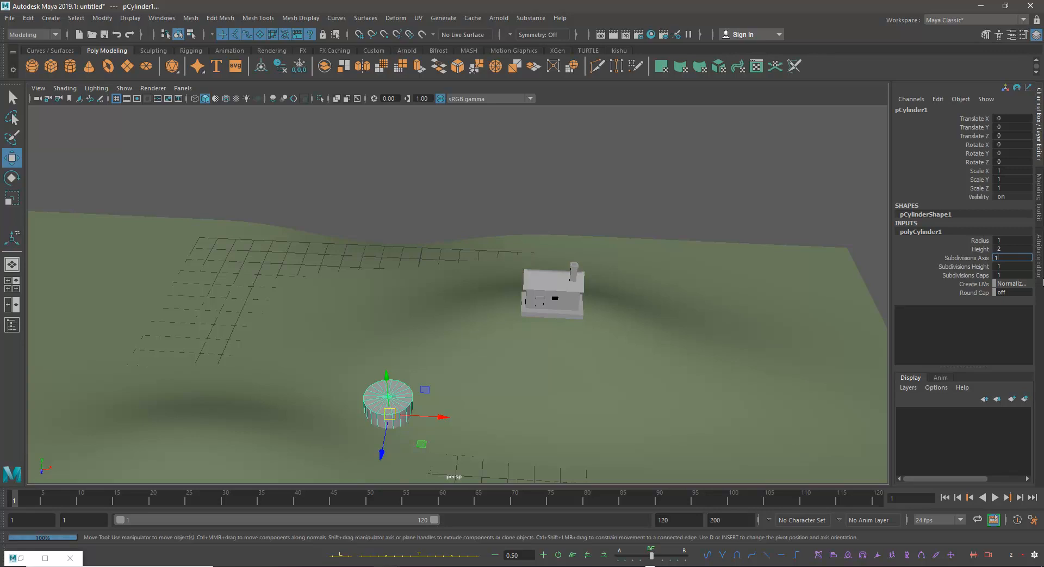
key(Return)
alt+drag(461, 345, 513, 348)
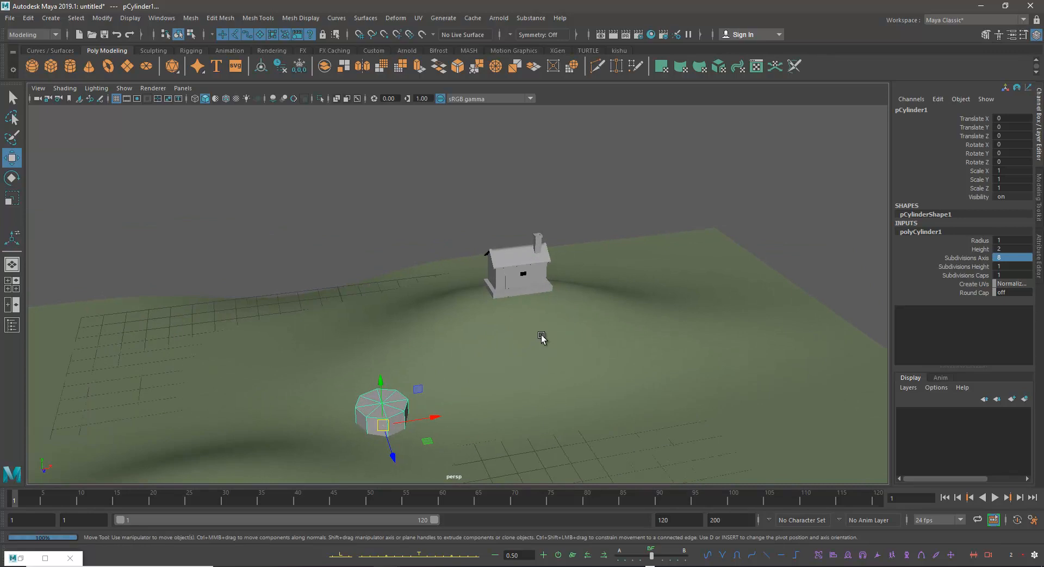
- Set the cylinder's axis subdivisions to 12, checking its smoothed preview before returning to the unsmoothed display
key(3)
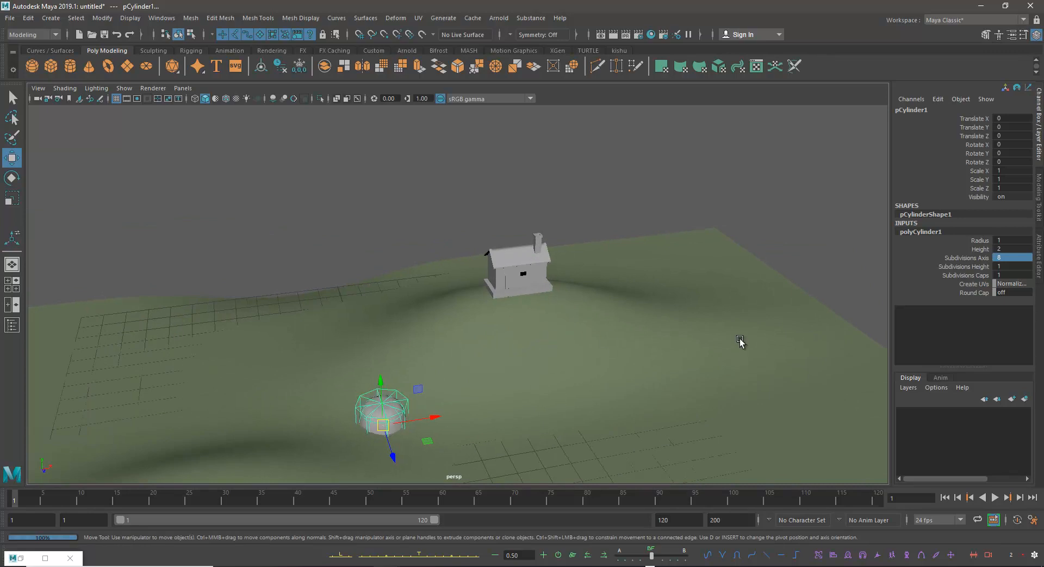
click(1020, 259)
text(12)
key(Return)
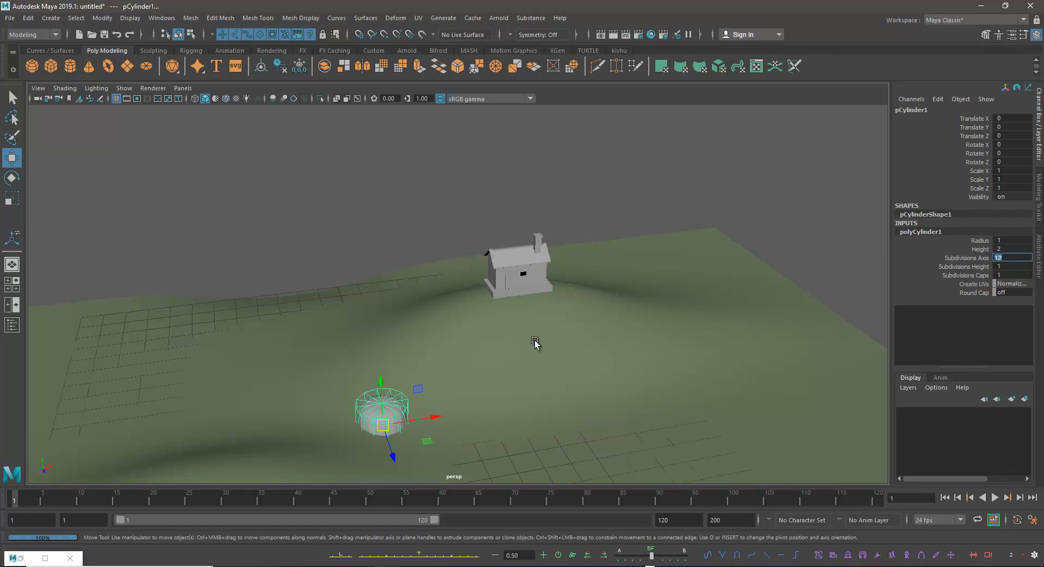
alt+drag(536, 343, 527, 339)
key(1)
- Move the cylinder up the hill in front of the house and scale it uniformly to about 0.6
alt+drag(396, 402, 571, 305)
scroll(569, 297, up, 5)
drag(479, 368, 528, 260)
key(e)
key(r)
drag(554, 210, 550, 214)
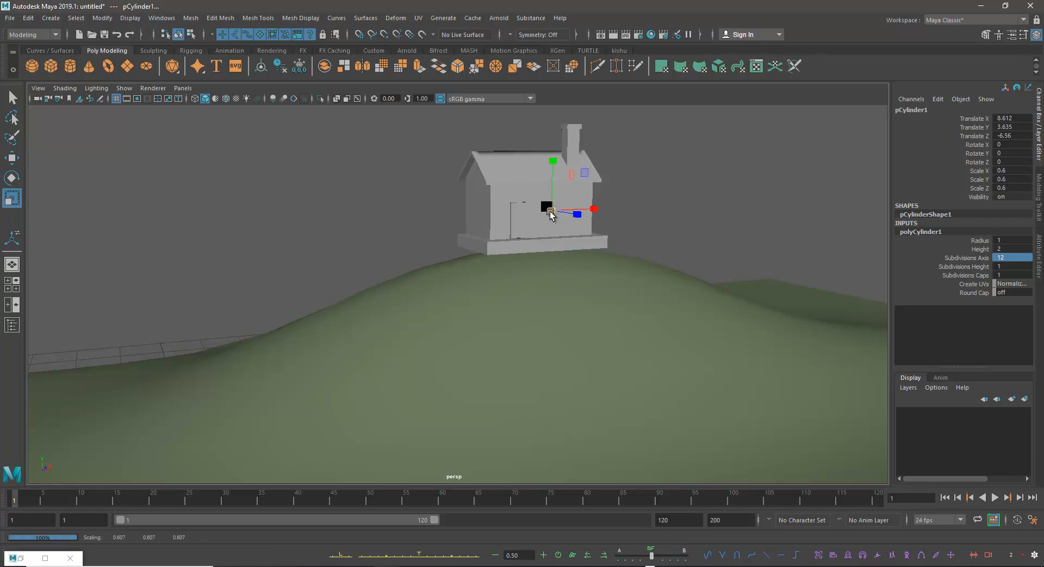
- Move the cylinder to the window opening and scale it uniformly down to about 0.069
key(w)
drag(553, 211, 521, 234)
key(f)
drag(493, 321, 508, 361)
scroll(508, 361, down, 3)
drag(562, 326, 323, 407)
key(r)
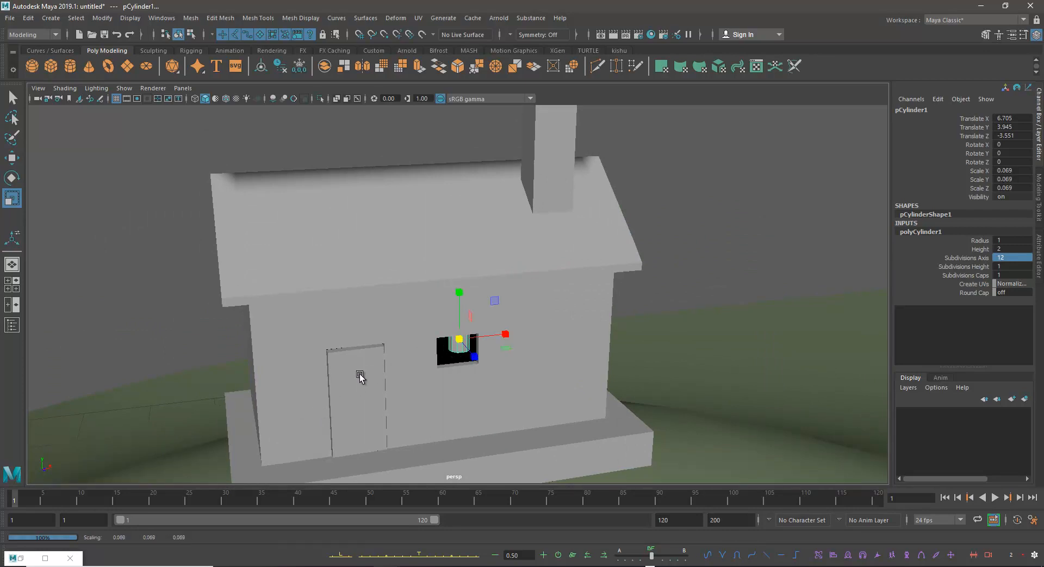
- Position the small cylinder inside the window opening at about X 6.6, Y 4.039, Z -3.16
key(w)
alt+drag(463, 343, 526, 309)
drag(482, 278, 481, 241)
scroll(515, 289, up, 5)
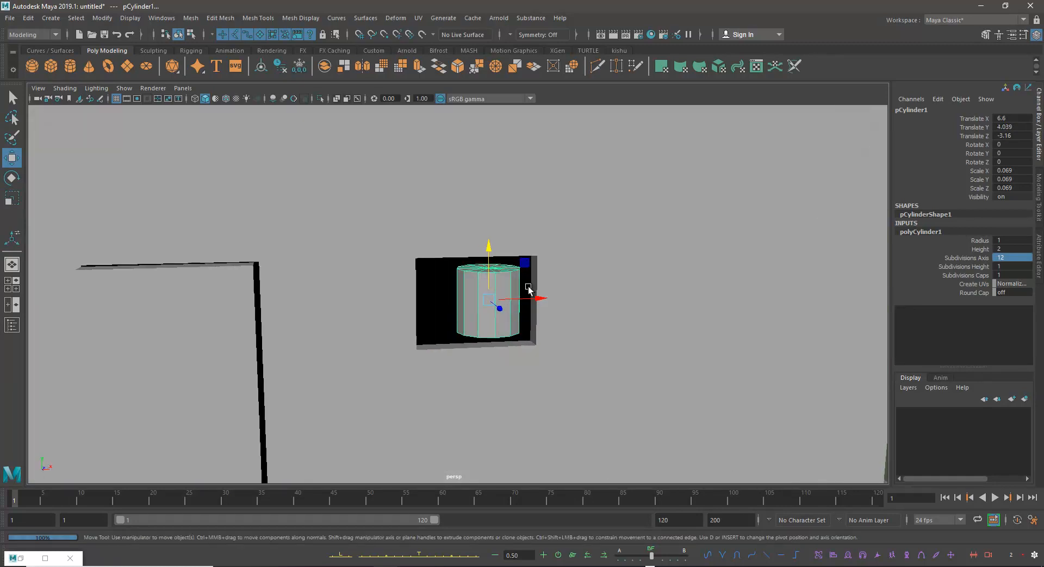
- Scale the cylinder into a thin vertical bar spanning the window's height, about 0.013 in X and Z and 0.103 in Y
key(r)
drag(498, 299, 461, 315)
drag(499, 255, 522, 128)
drag(498, 296, 487, 301)
drag(495, 254, 496, 227)
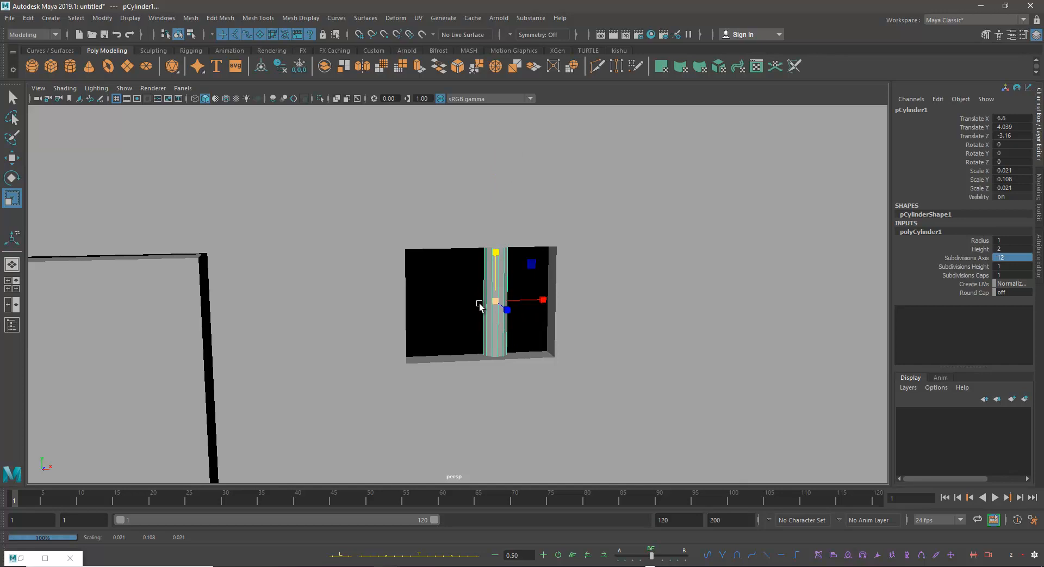
drag(491, 299, 464, 310)
drag(495, 272, 503, 226)
- Duplicate the bar to make four vertical bars and space them evenly across the window opening
key(w)
alt+drag(503, 291, 546, 290)
key(ctrl+d)
shift+click(433, 280)
key(ctrl+d)
scroll(547, 290, down, 4)
scroll(547, 291, down, 2)
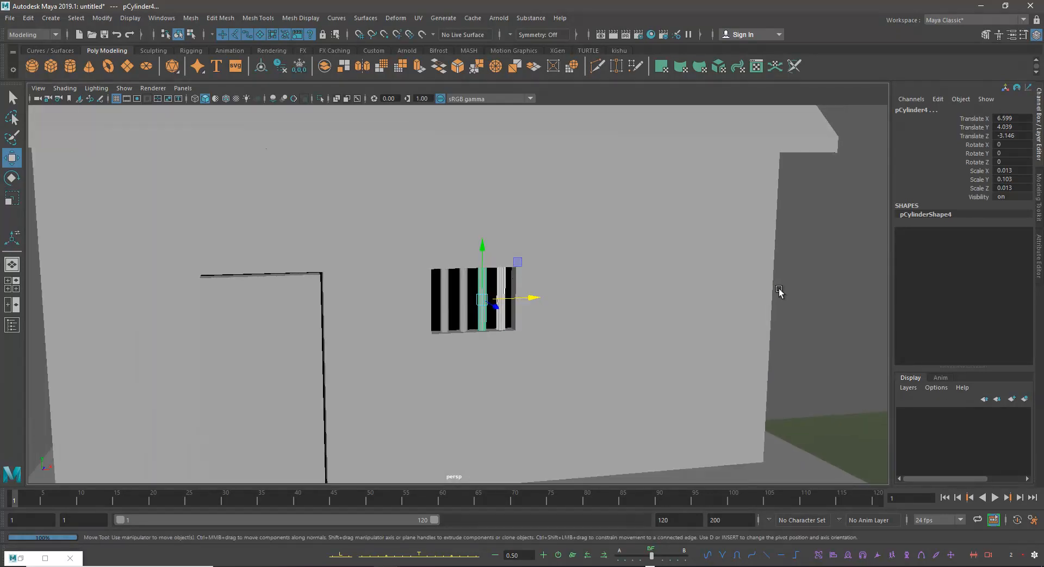
click(842, 314)
scroll(648, 276, down, 8)
alt+drag(663, 282, 566, 319)
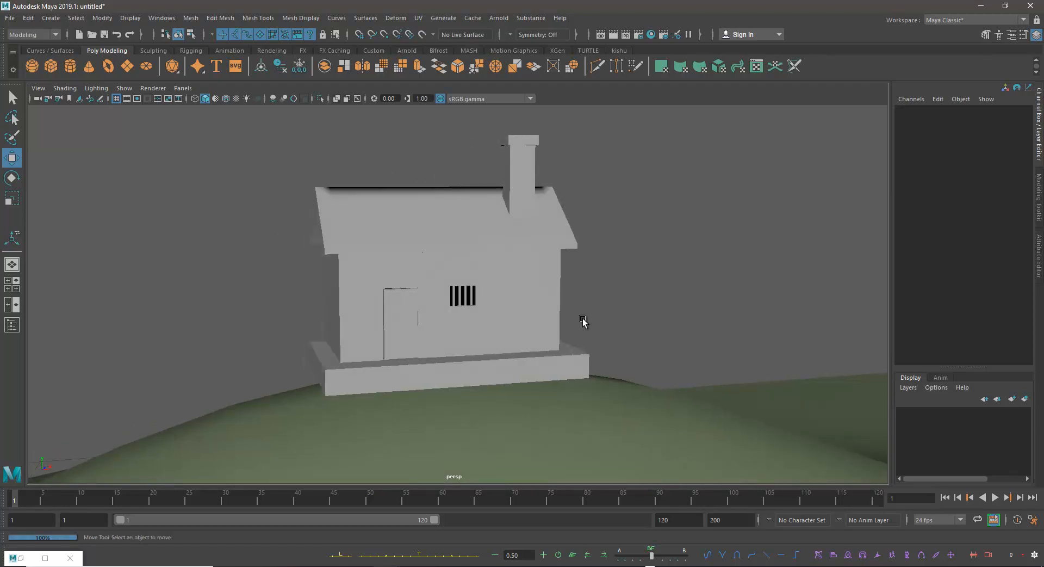
alt+drag(611, 282, 538, 269)
scroll(514, 281, down, 2)
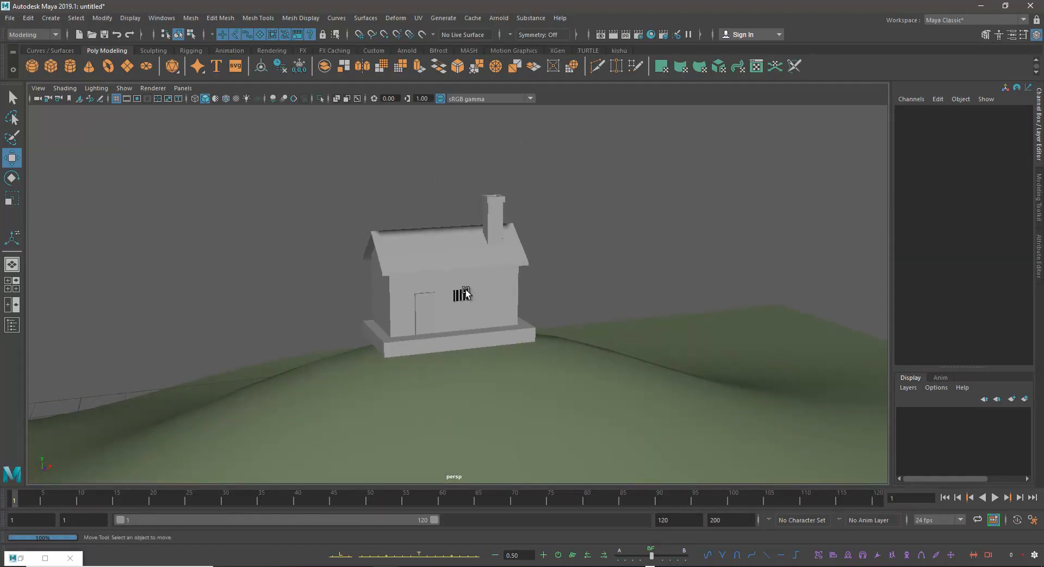
mouse_move(501, 336)
alt+mouse_down()
mouse_move(480, 327)
mouse_move(504, 336)
alt+mouse_up()
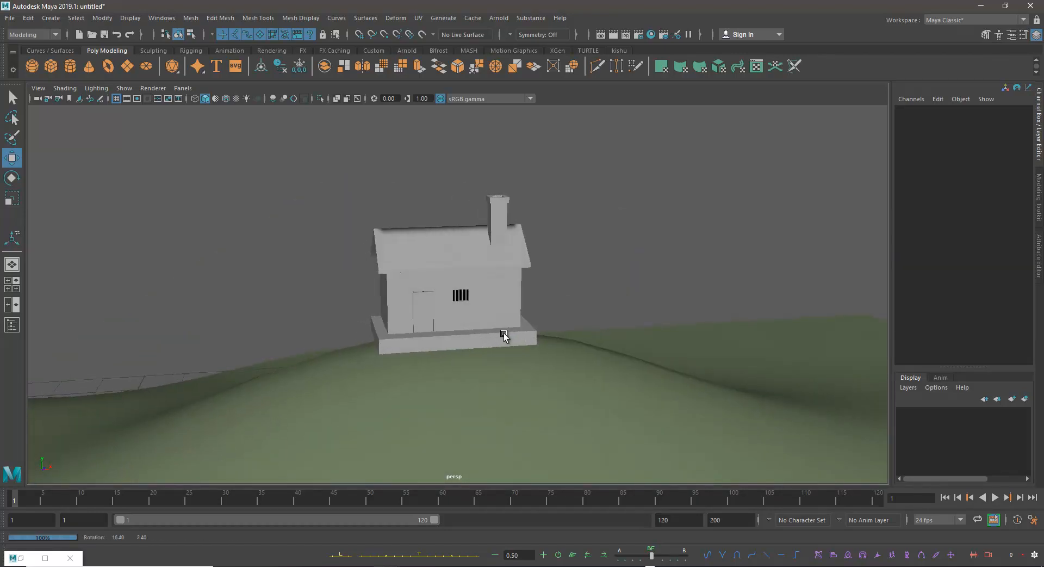
- Raise the bottom vertices of the house's base in the side view to make the foundation slab thinner
click(448, 342)
scroll(424, 271, up, 2)
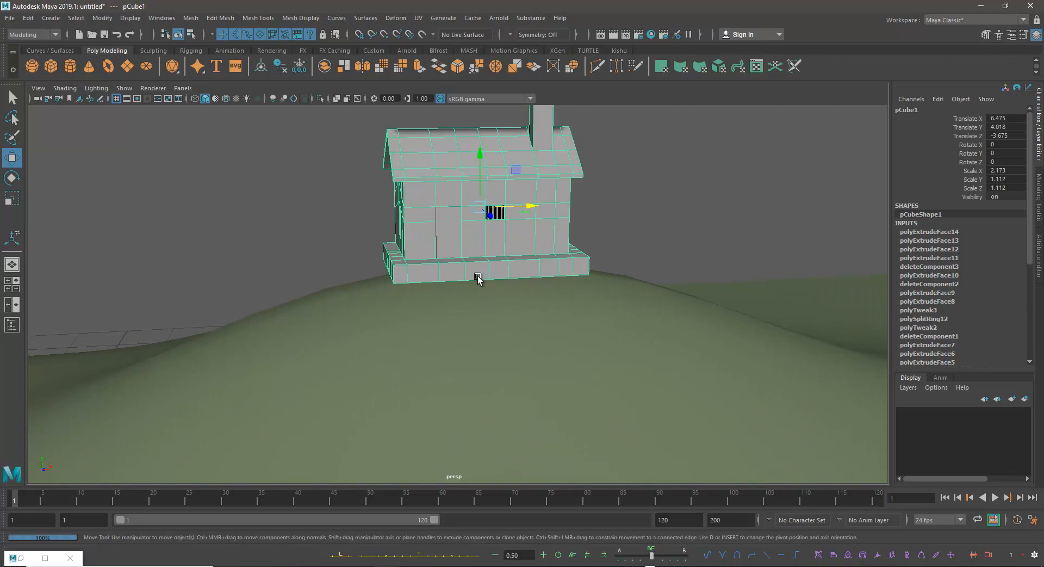
right_click(479, 274)
key(space)
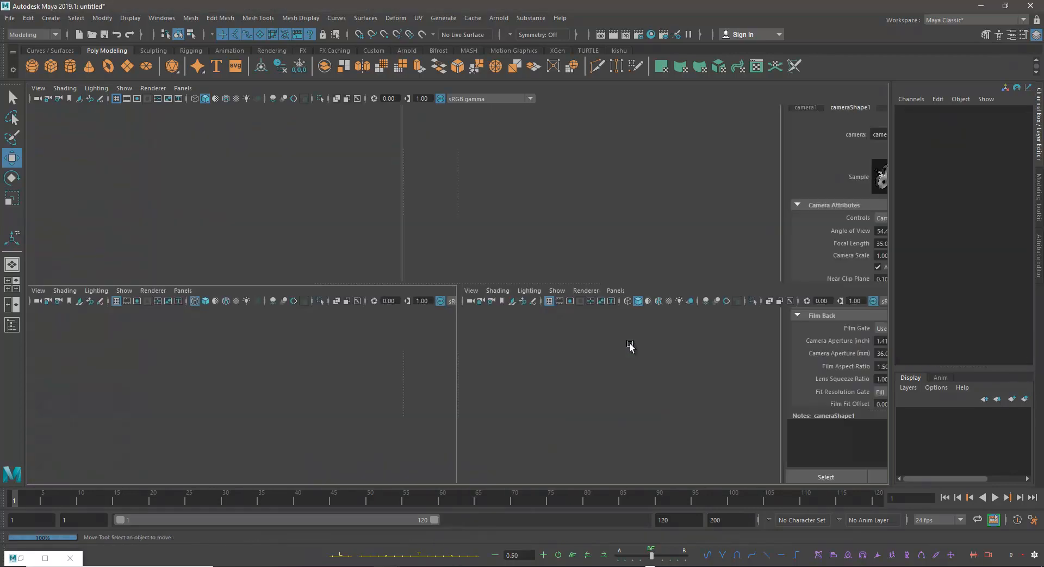
key(space)
scroll(550, 238, up, 4)
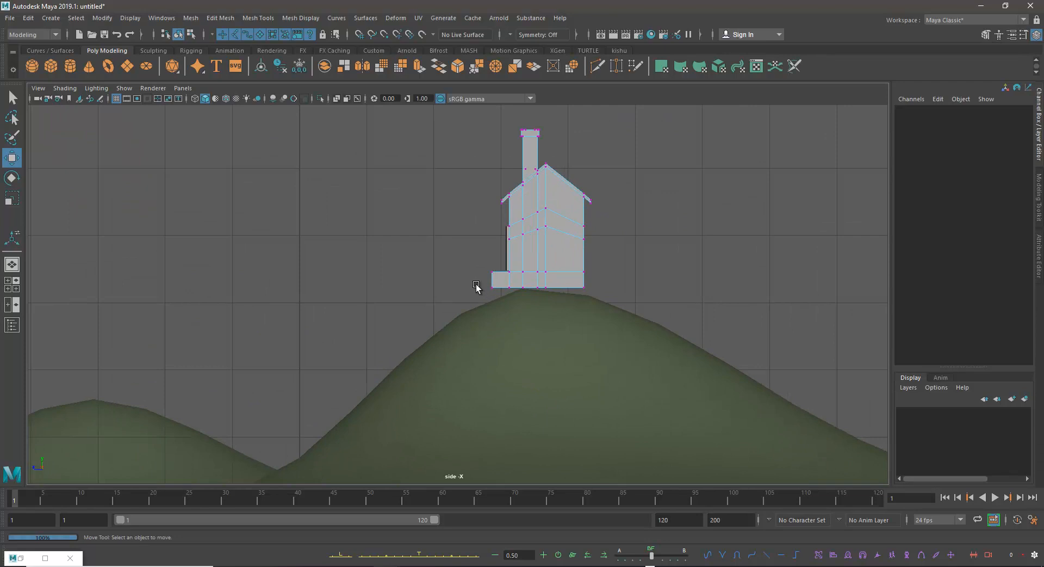
drag(477, 287, 702, 356)
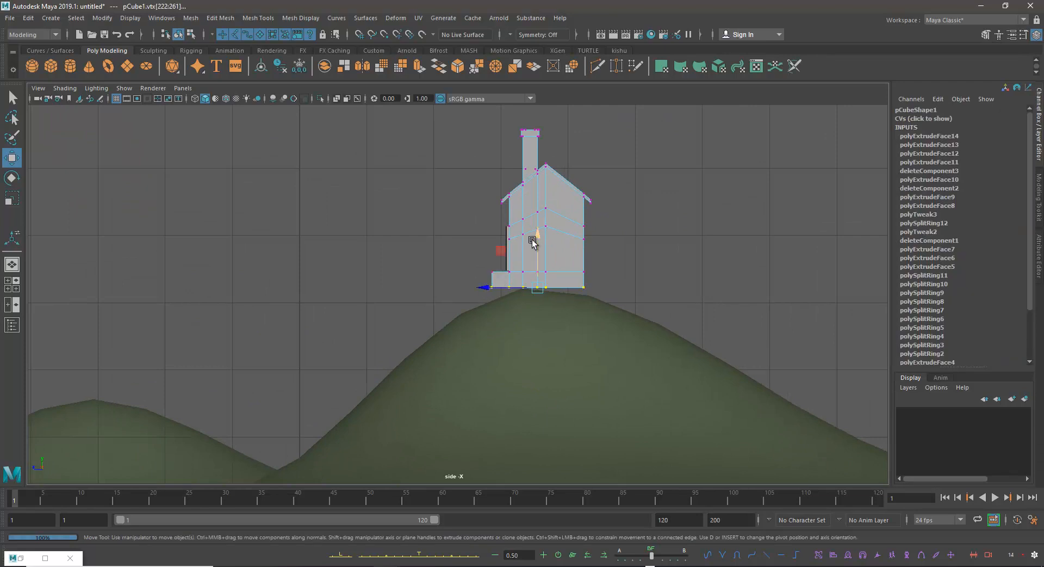
drag(535, 241, 537, 234)
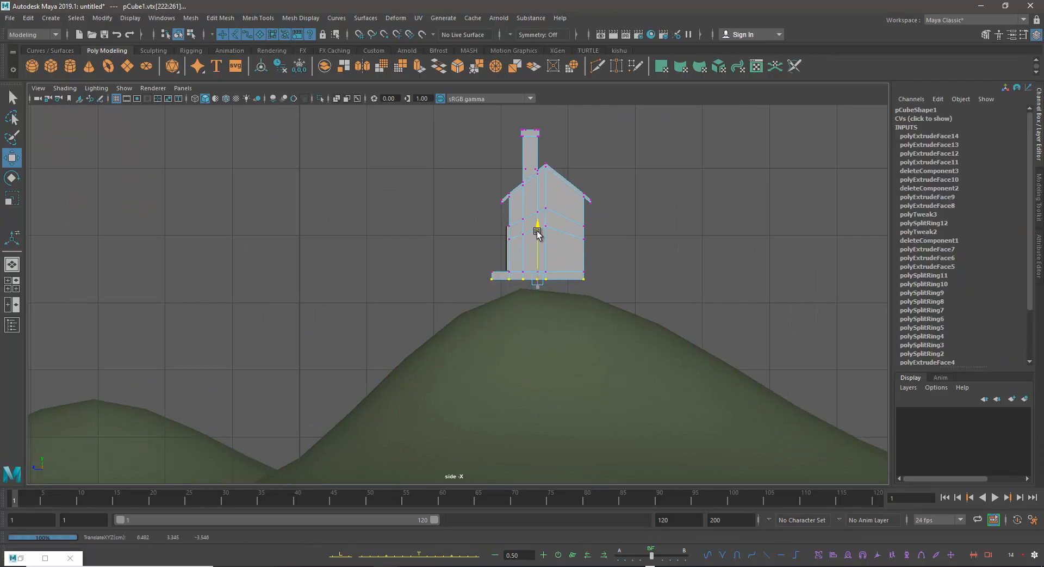
right_drag(545, 193, 642, 172)
key(space)
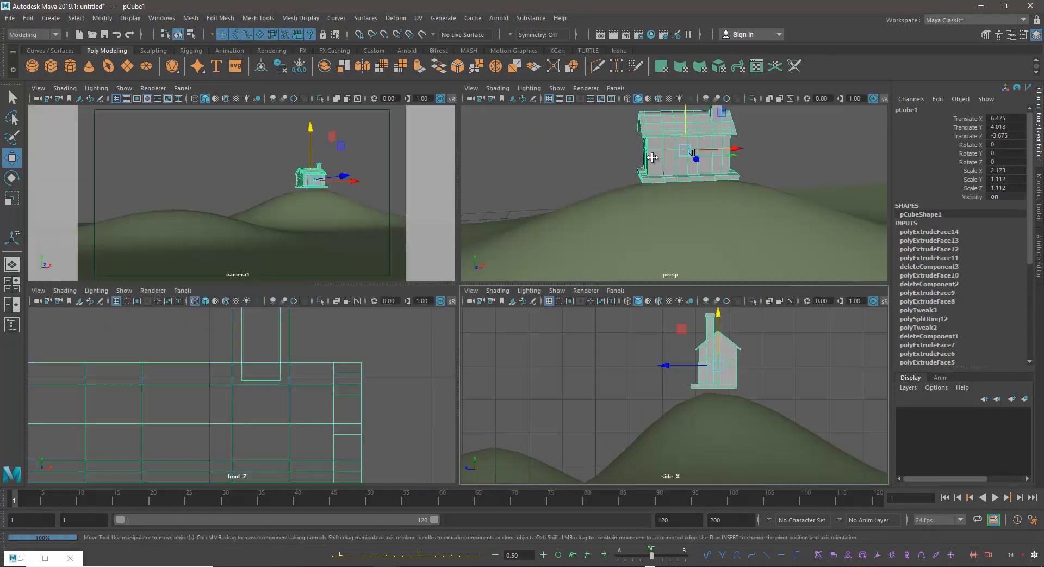
key(space)
- Create another polygon cylinder and move it beside the house to about X 9.915, Y 3.703, Z -4.818
alt+drag(622, 193, 554, 265)
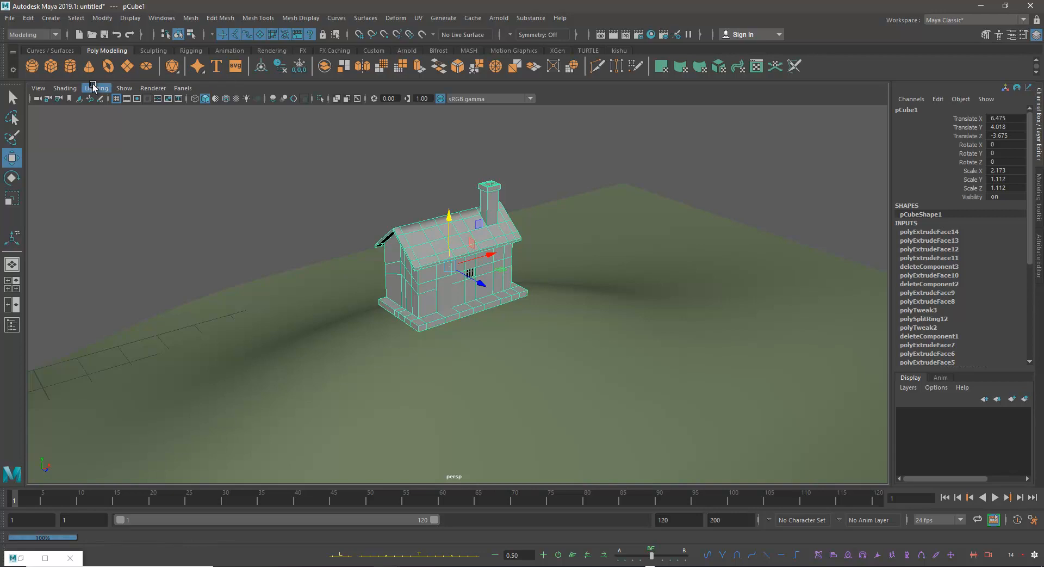
click(69, 67)
alt+drag(462, 322, 329, 272)
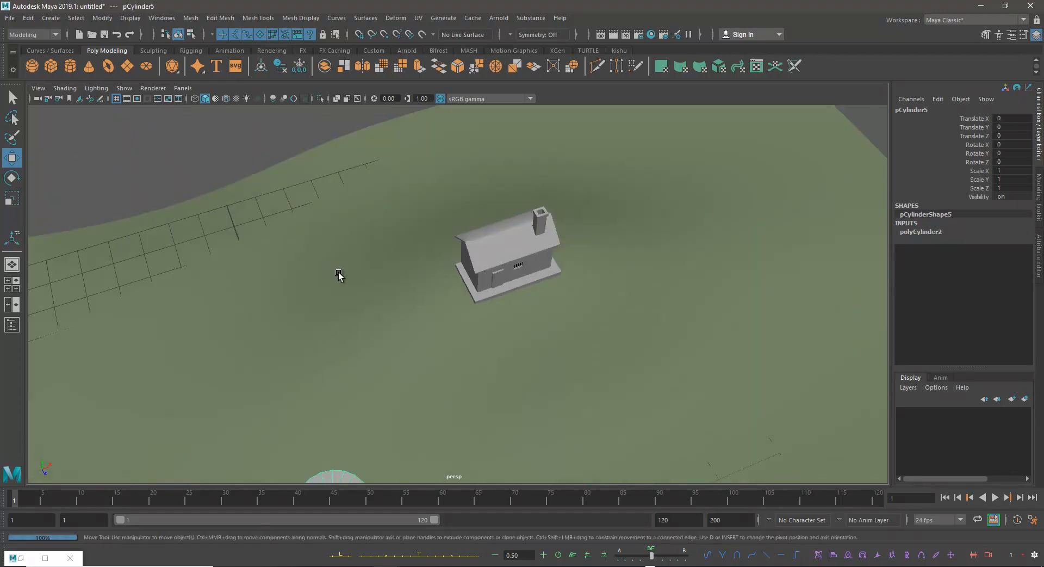
alt+drag(427, 281, 459, 310)
drag(427, 461, 989, 171)
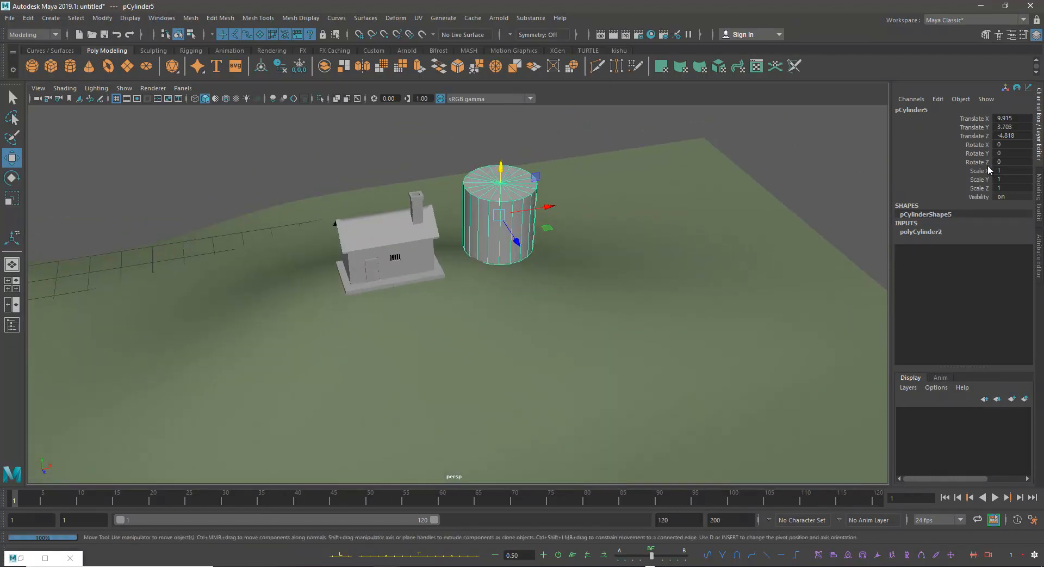
- Bring the new cylinder forward to about Z -3.302 and set its cap subdivisions to 0
click(934, 233)
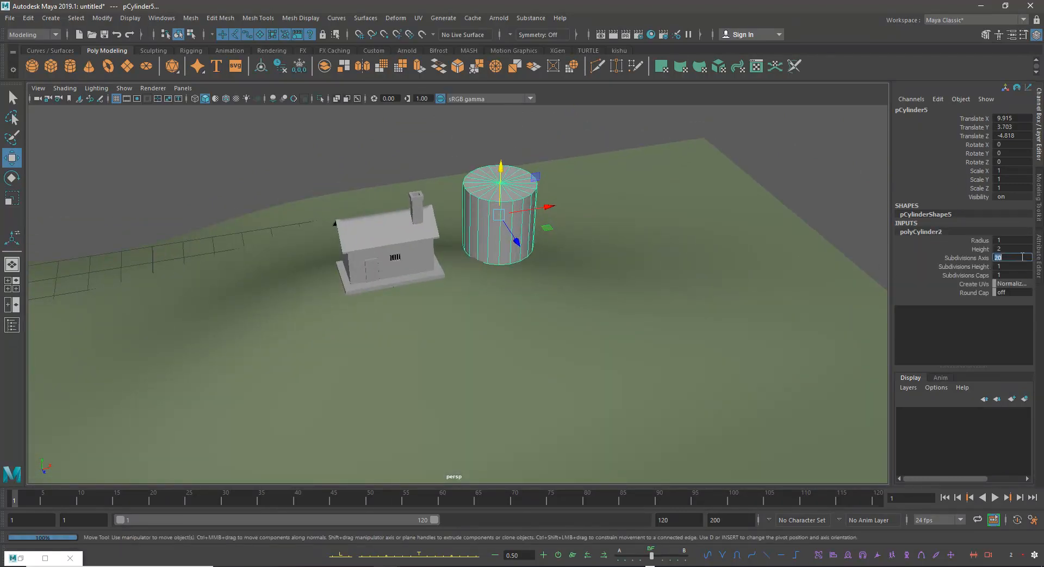
alt+drag(536, 249, 530, 301)
alt+drag(580, 285, 582, 293)
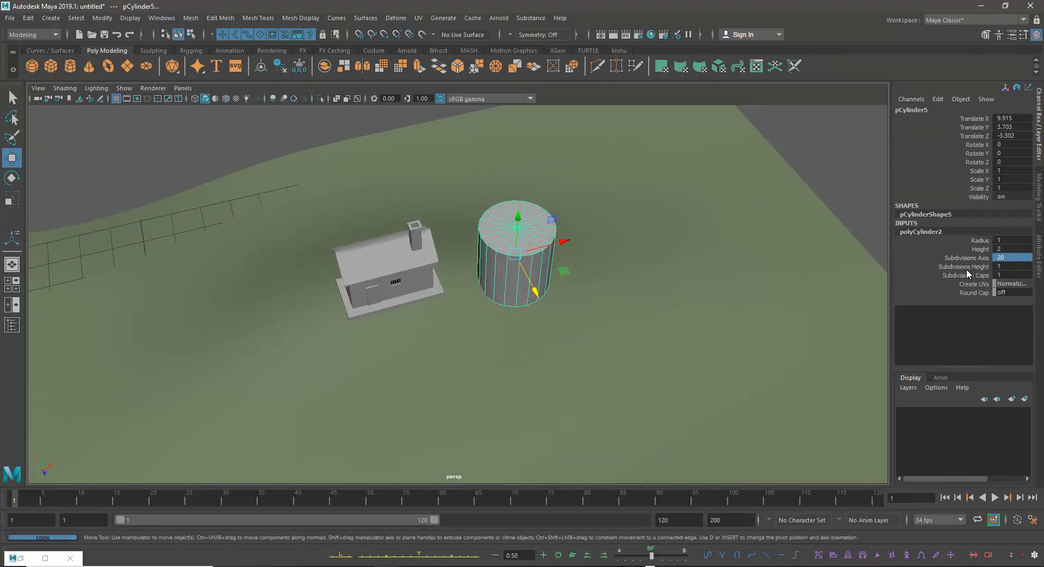
double_click(1015, 275)
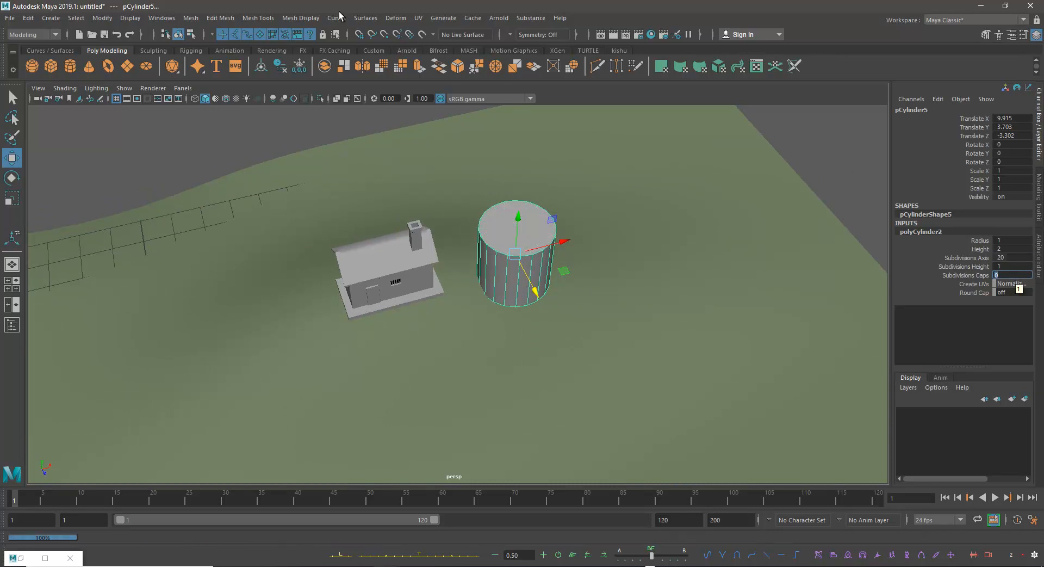
- Scale the cylinder beside the house uniformly down to about 0.509 and show all four views
alt+right_drag(383, 197, 548, 307)
alt+drag(548, 307, 502, 260)
right_drag(502, 263, 619, 164)
click(491, 275)
key(r)
key(w)
key(r)
drag(518, 233, 471, 287)
key(w)
key(space)
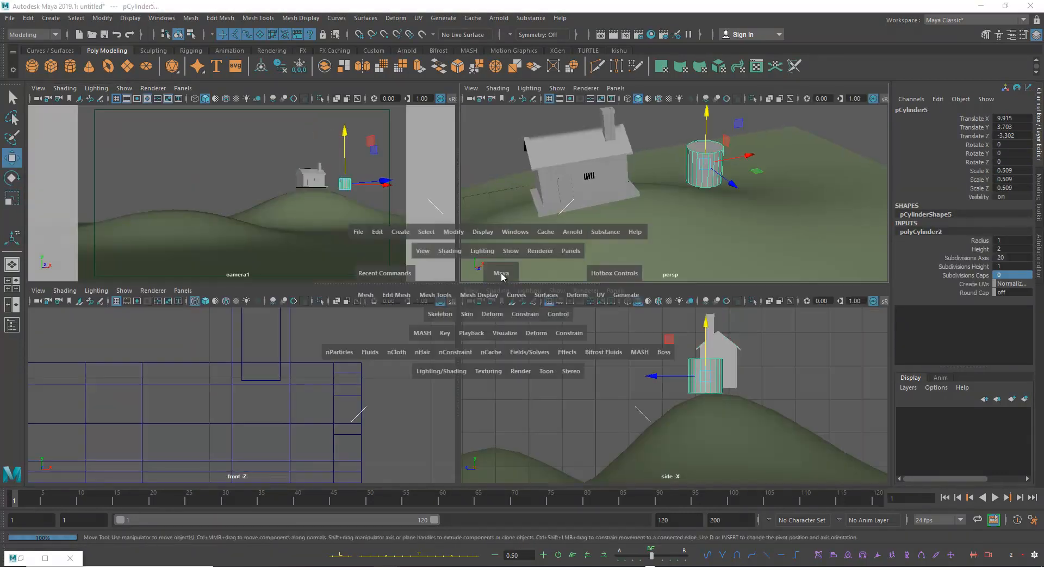
- Lower the cylinder beside the house to about Y 3.152 and scale it to about 0.365 in X and Z and 0.253 in Y
key(space)
alt+drag(524, 250, 511, 227)
alt+drag(509, 226, 458, 252)
alt+middle_drag(481, 235, 482, 204)
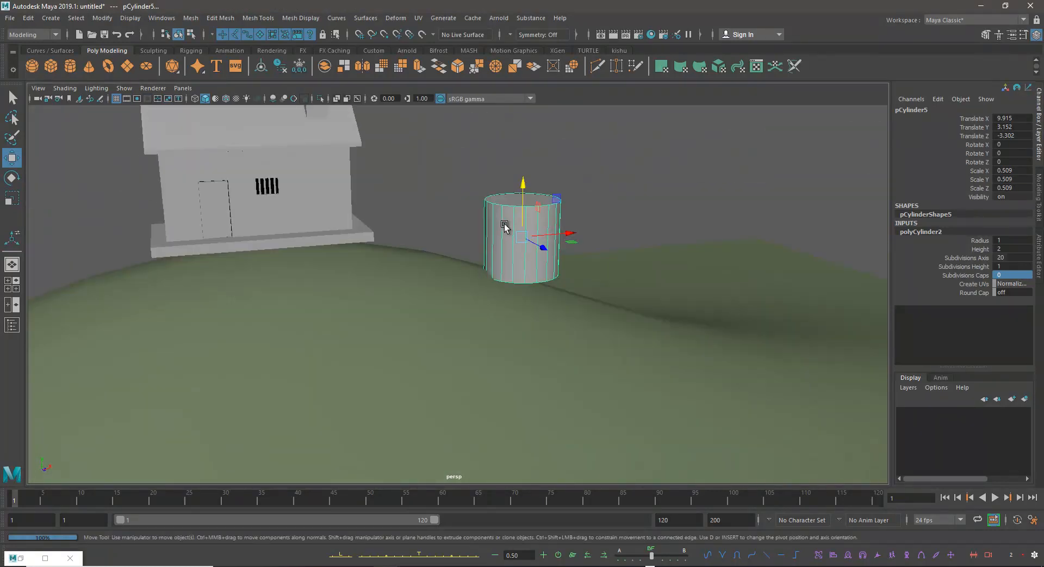
key(e)
key(r)
drag(523, 238, 504, 239)
drag(522, 189, 520, 206)
- Extrude the cylinder's top face and scale the new face inward to the width of a narrower shaft
alt+drag(509, 209, 505, 233)
right_drag(510, 217, 511, 245)
click(516, 225)
alt+drag(516, 231, 480, 283)
key(ctrl+e)
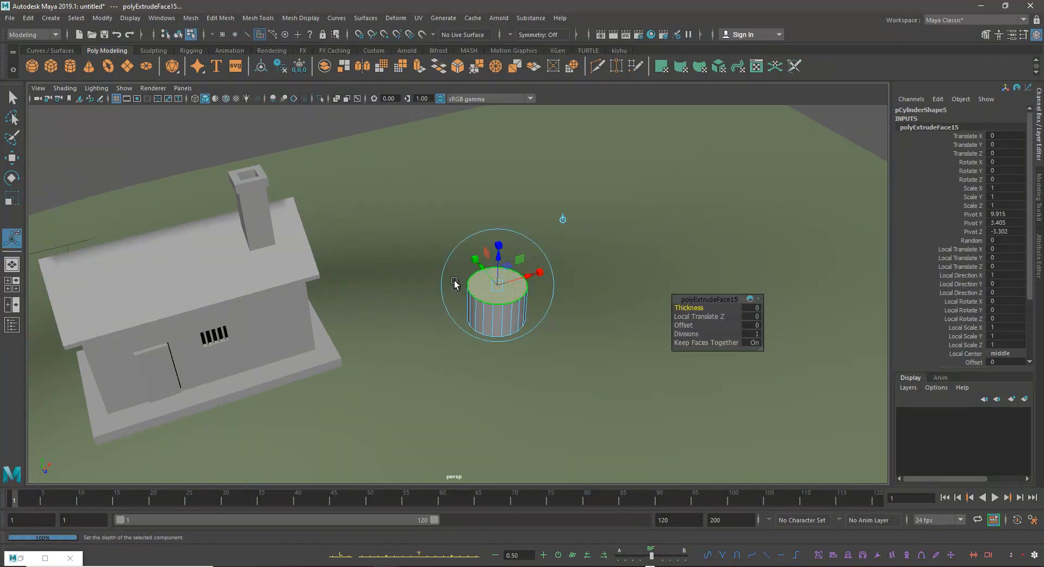
alt+right_drag(480, 282, 526, 280)
click(513, 243)
drag(513, 283, 533, 320)
- Extrude the narrowed top face upward by about 0.746 and again by about 1.076 to raise the shaft
key(ctrl+e)
alt+right_drag(571, 336, 425, 300)
alt+drag(425, 301, 485, 299)
alt+right_drag(485, 300, 507, 312)
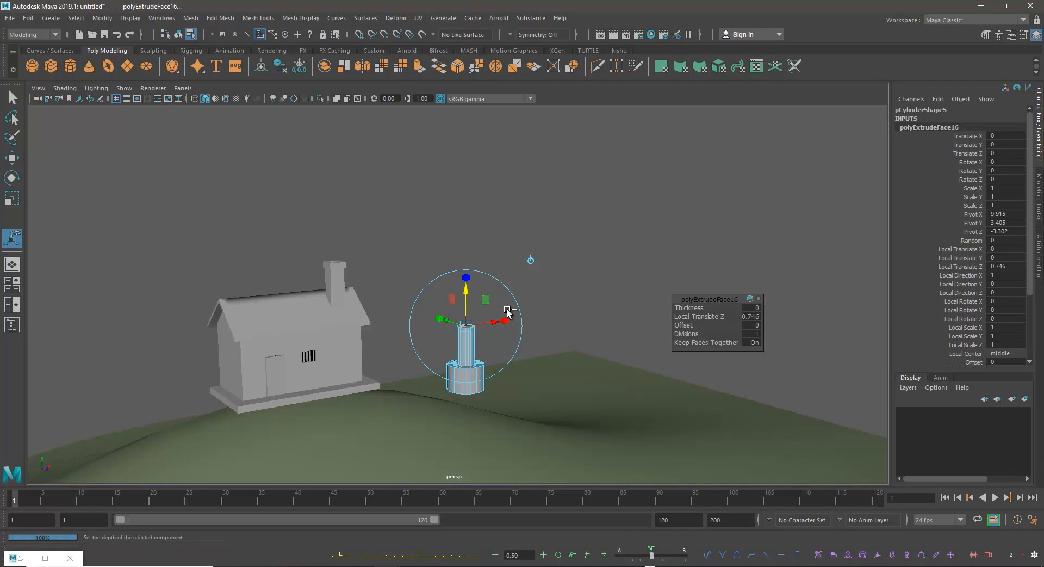
drag(467, 306, 455, 241)
alt+middle_drag(456, 241, 454, 297)
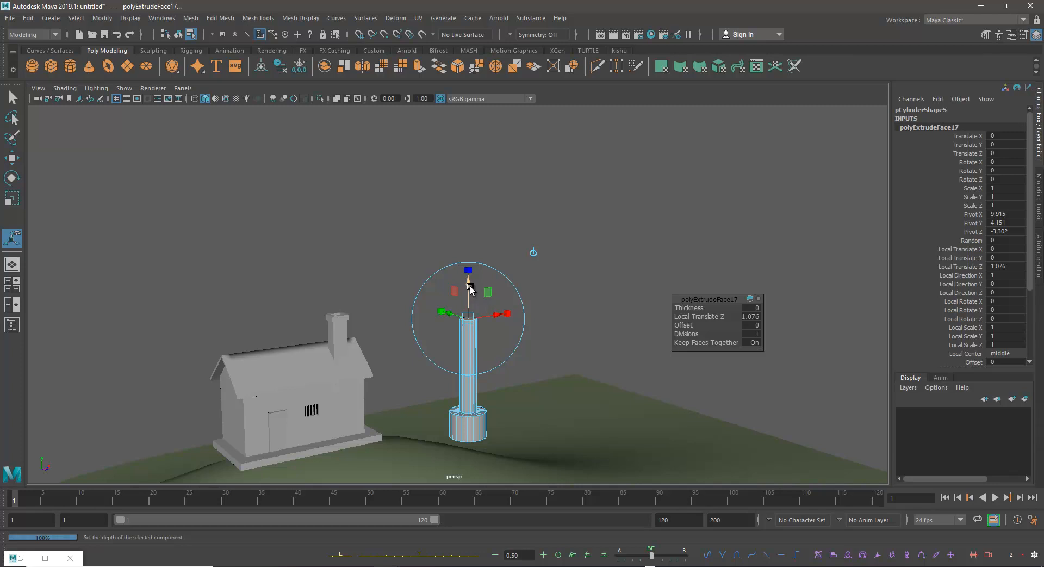
- Extend the shaft into a tall tower with further upward extrusions, the last one about 0.553
drag(470, 286, 471, 175)
key(ctrl+e)
alt+drag(479, 223, 501, 282)
key(ctrl+e)
alt+middle_drag(501, 282, 498, 354)
scroll(497, 354, up, 5)
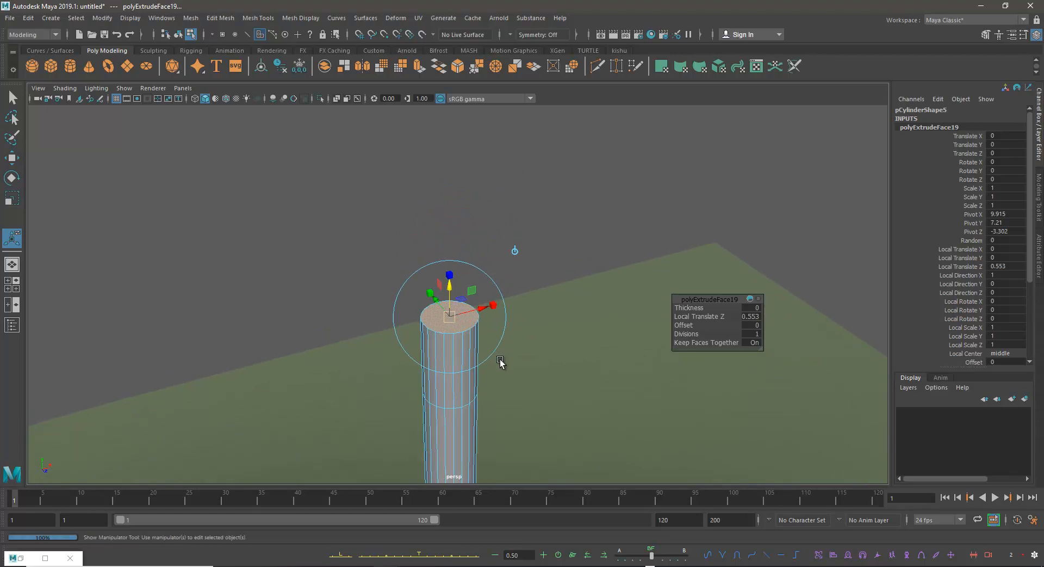
- Extrude the tower's top face again and widen it to a local scale of 1.75 to flare out a rim
alt+middle_drag(463, 307, 483, 217)
scroll(484, 220, up, 3)
alt+middle_drag(507, 251, 491, 333)
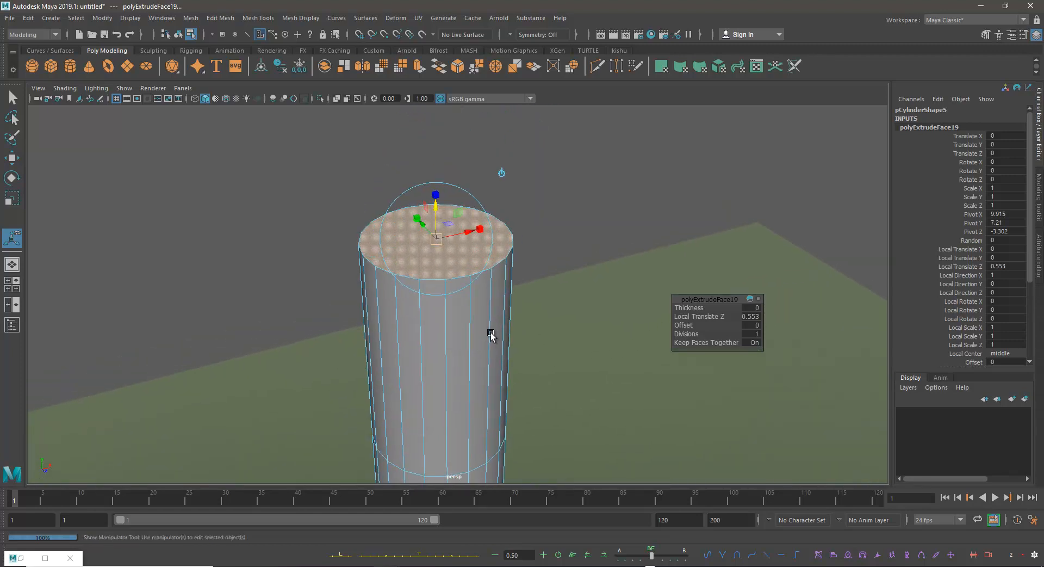
key(ctrl+e)
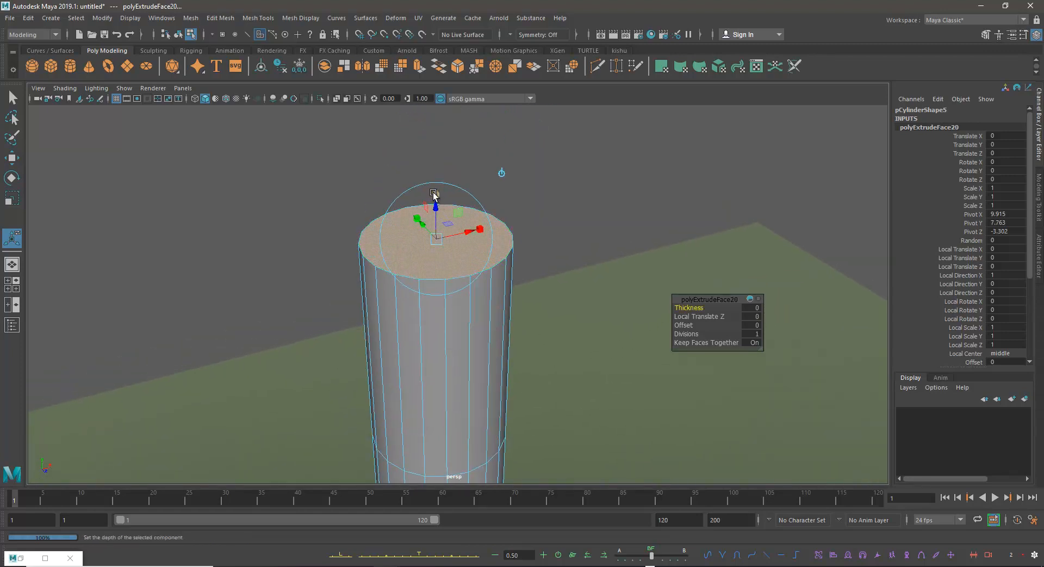
drag(438, 239, 463, 238)
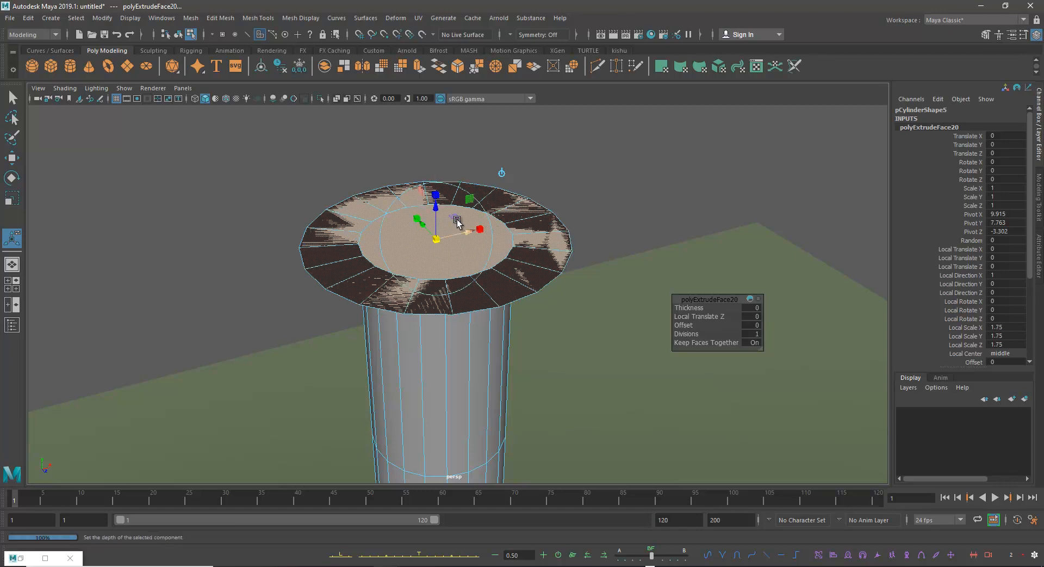
- Thicken the flared rim upward into a disc, inset its top face and return to object selection
mouse_move(436, 207)
mouse_down()
mouse_move(438, 182)
mouse_move(428, 212)
mouse_up()
key(ctrl+e)
key(ctrl+e)
right_drag(364, 202, 417, 177)
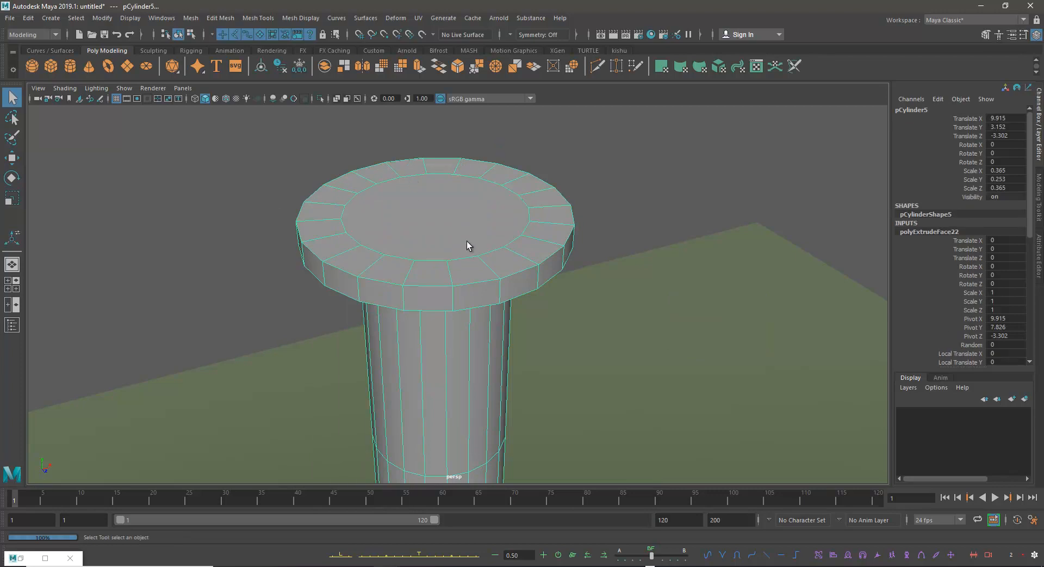
- Insert an edge loop around the middle of the ring on top of the tower's disc
alt+right_drag(614, 263, 503, 299)
alt+drag(503, 298, 415, 279)
alt+right_drag(415, 280, 585, 337)
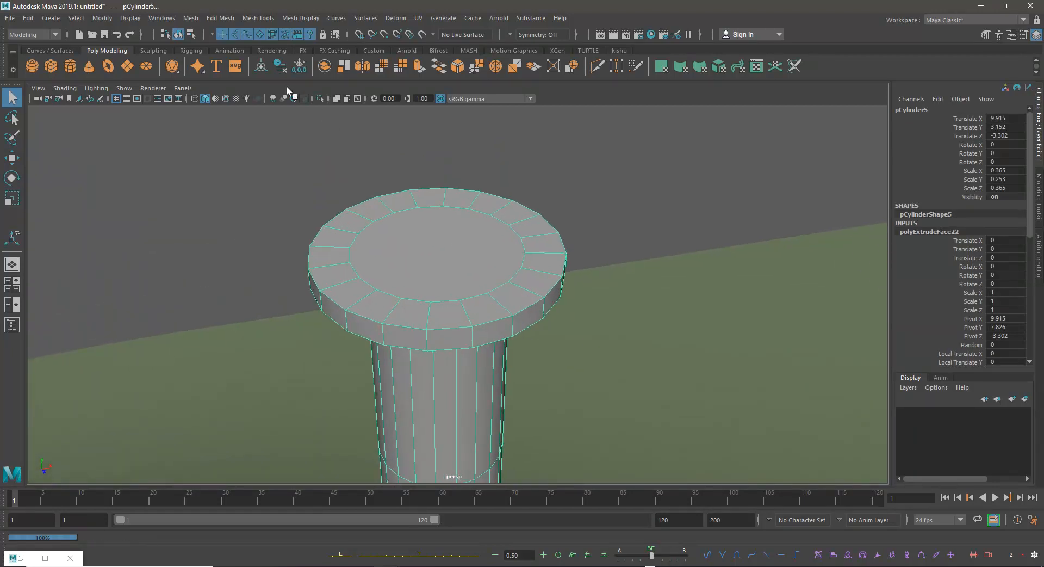
scroll(396, 270, down, 2)
scroll(357, 283, up, 4)
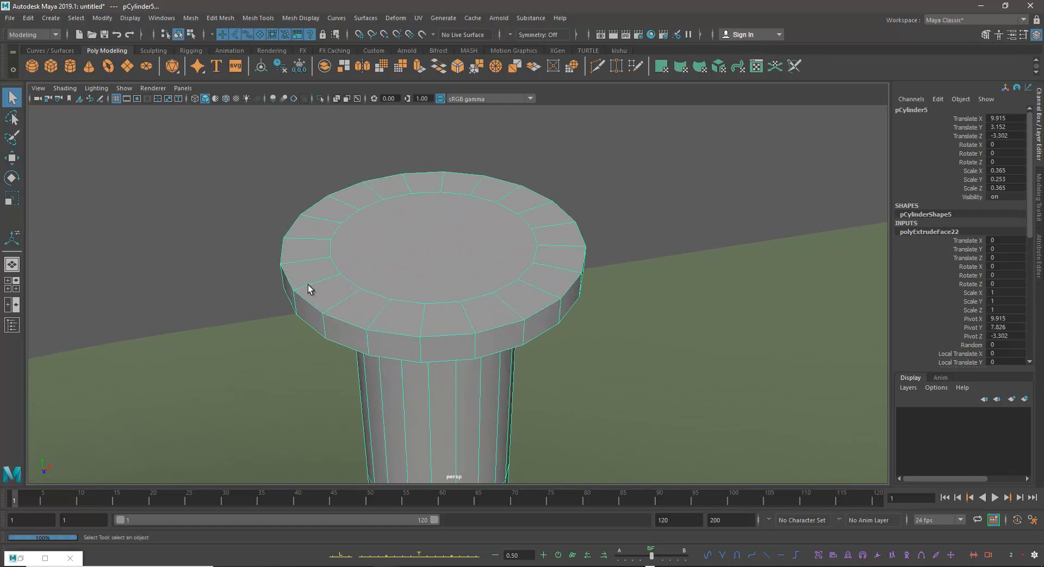
click(256, 18)
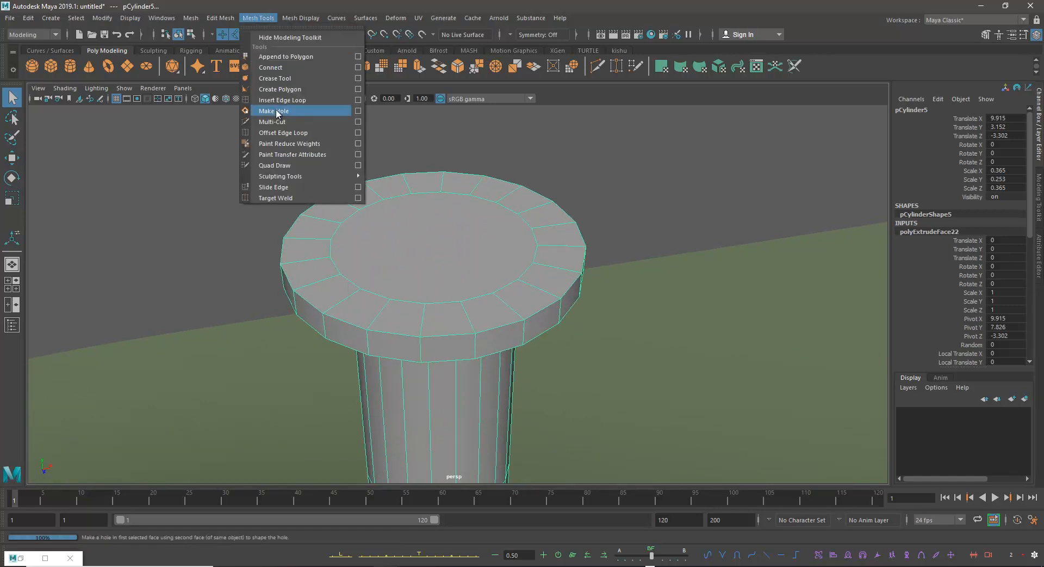
click(272, 101)
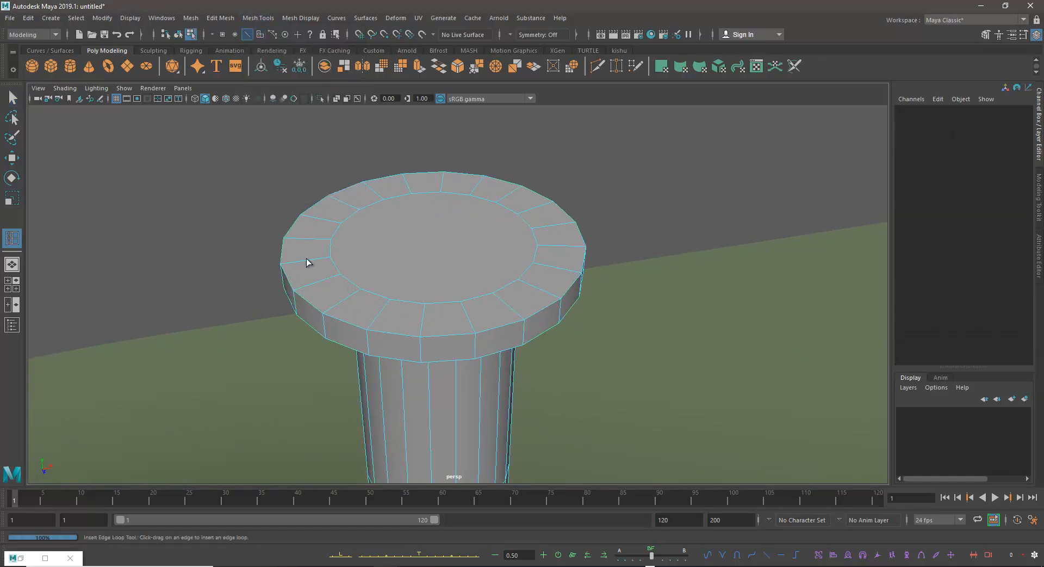
click(321, 285)
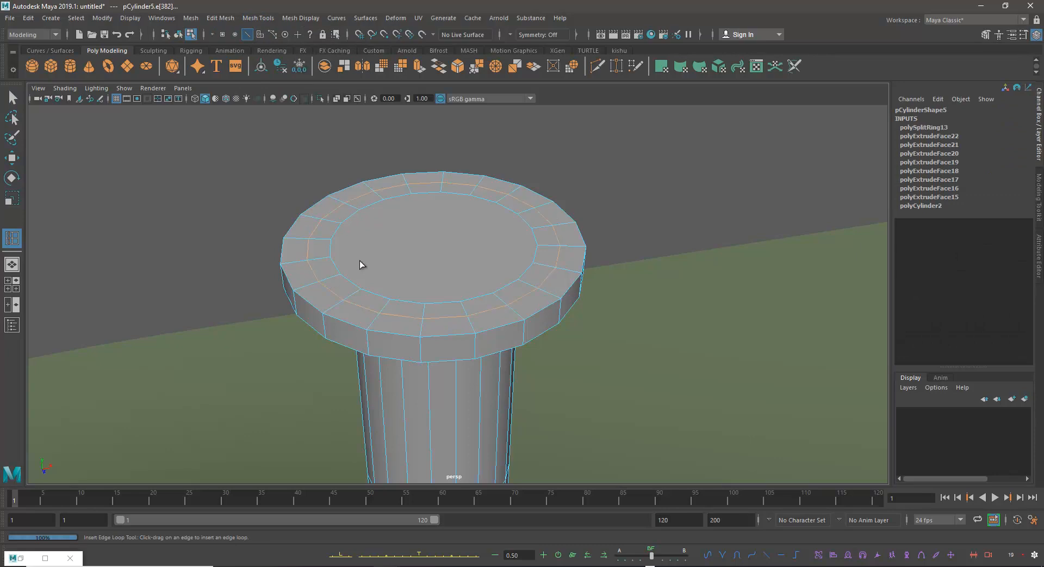
- Select the central top face of the disc and scale it slightly inward
key(w)
right_drag(427, 235, 417, 258)
click(413, 246)
key(r)
drag(432, 240, 418, 246)
- Select every other face of the inner ring on the tower's disc and extrude them upward into tall battlements
click(11, 98)
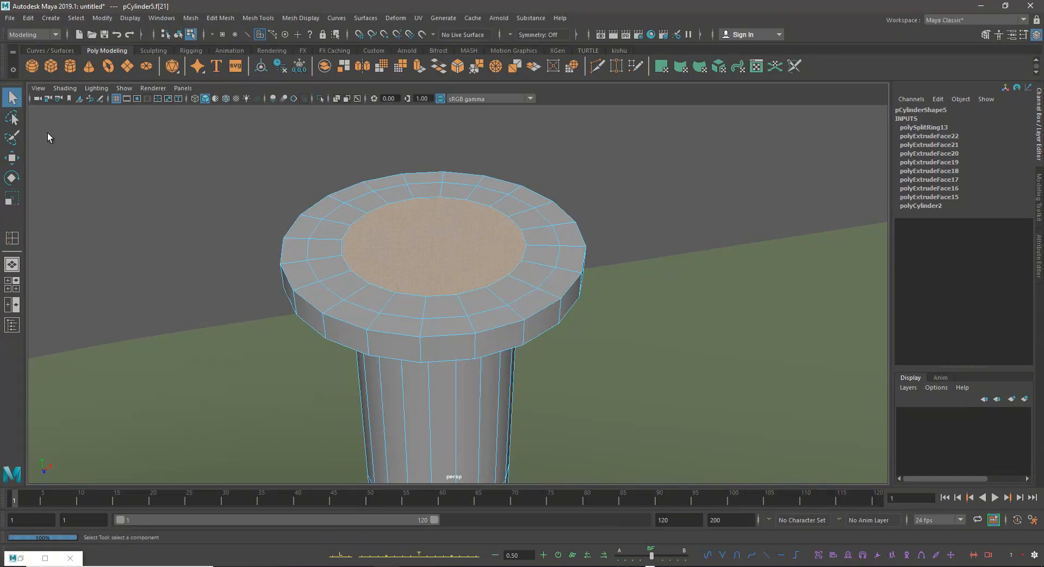
right_click(338, 265)
click(335, 267)
shift+click(373, 294)
shift+click(439, 305)
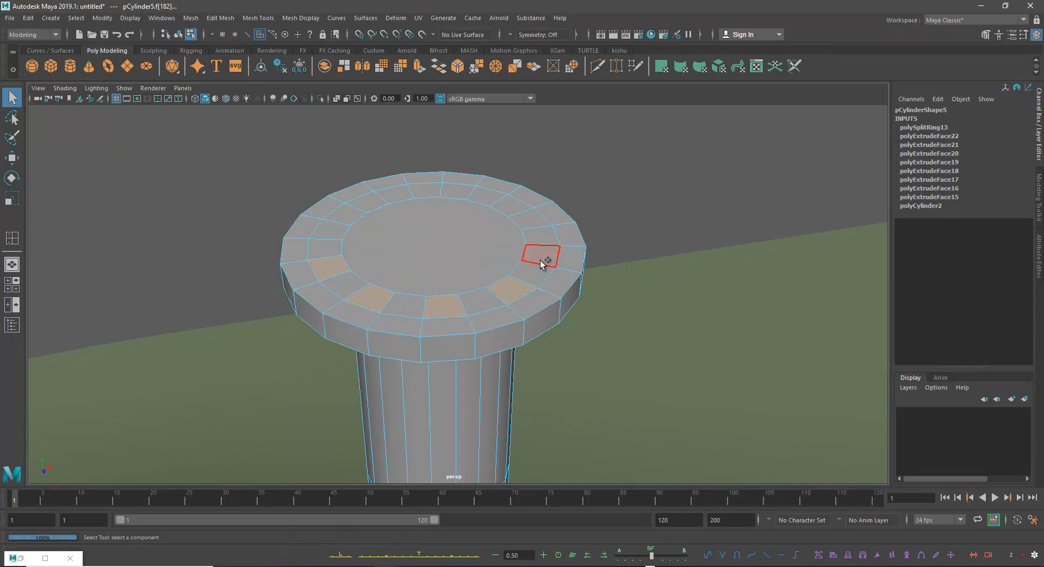
shift+click(495, 196)
shift+click(419, 193)
shift+click(366, 199)
shift+click(329, 227)
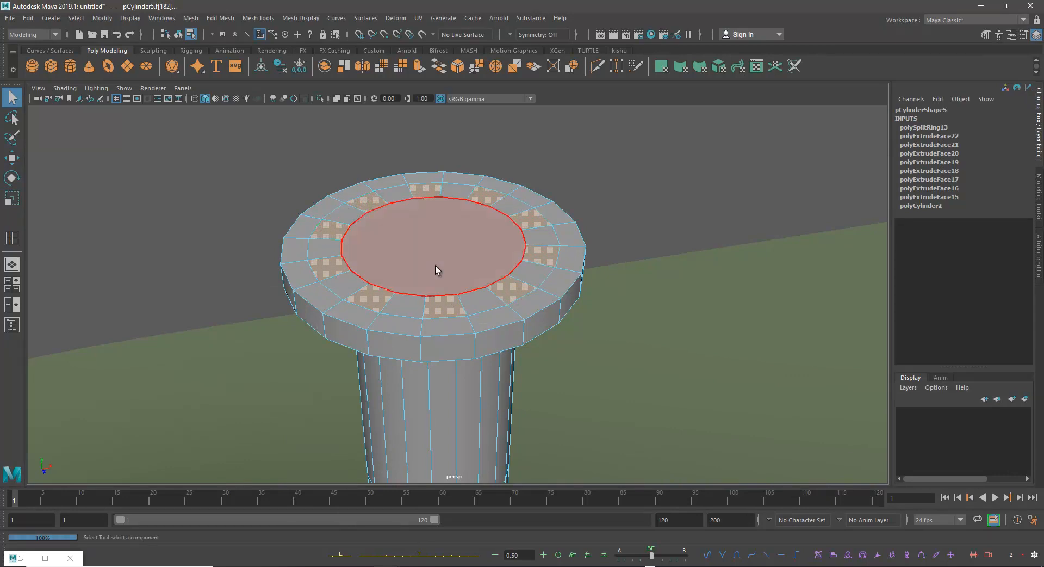
key(ctrl+e)
scroll(452, 283, down, 5)
alt+drag(451, 291, 427, 253)
drag(396, 184, 404, 115)
alt+drag(473, 201, 469, 257)
drag(399, 195, 400, 186)
alt+drag(437, 261, 459, 263)
right_drag(465, 265, 537, 227)
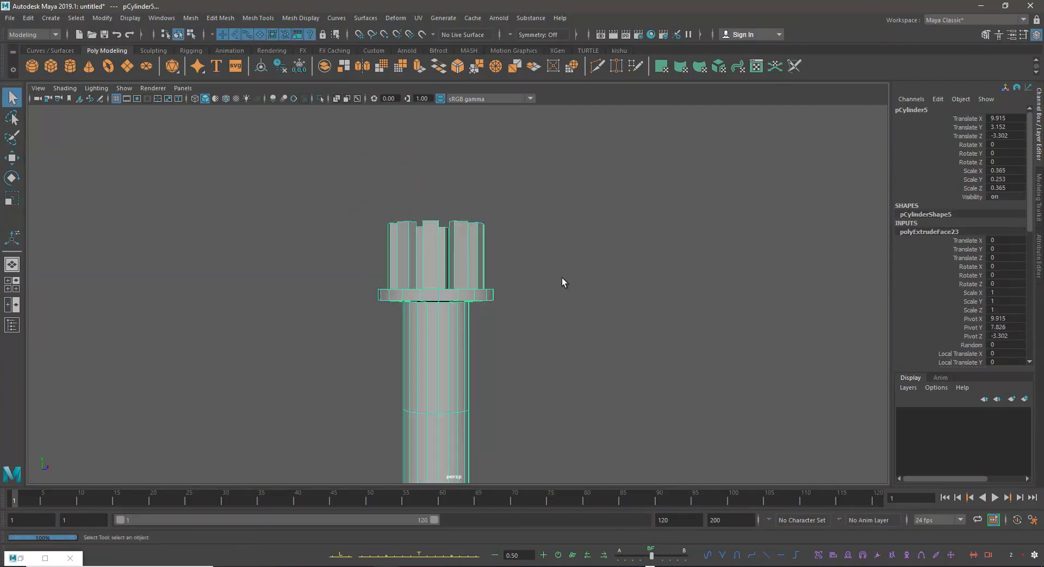
- Deselect the tower and examine its shape and proportions beside the house
scroll(477, 305, down, 5)
click(546, 341)
alt+middle_drag(550, 345, 553, 175)
scroll(411, 269, down, 5)
mouse_move(412, 269)
alt+mouse_down()
mouse_move(452, 273)
mouse_move(417, 276)
alt+mouse_up()
scroll(476, 209, up, 2)
alt+middle_drag(479, 218, 485, 272)
alt+drag(485, 266, 433, 287)
- In the side view, start a CV curve above the tower's center and trace the roof profile's flat underside and drooping lip
key(space)
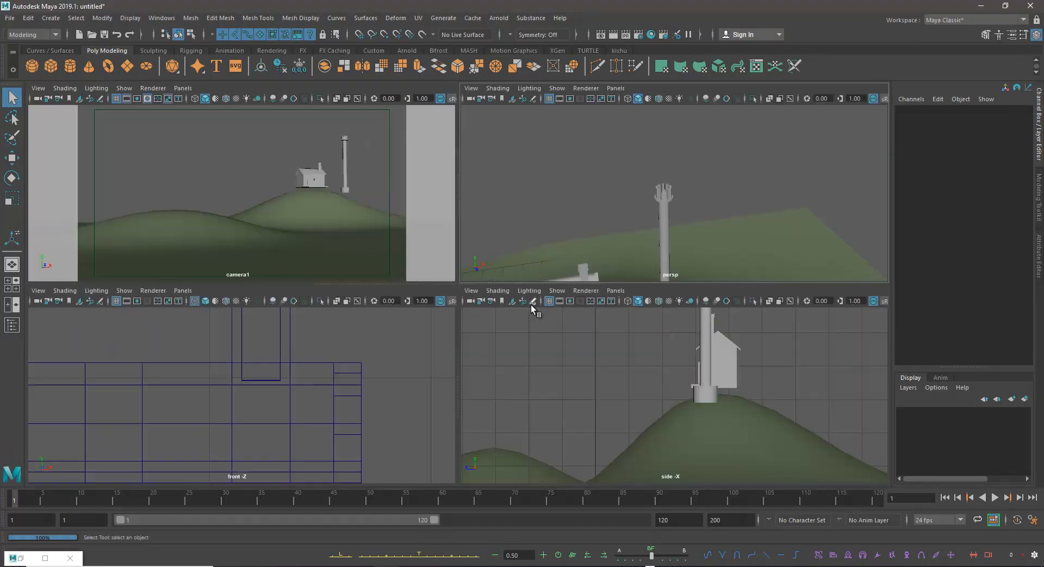
key(space)
alt+middle_drag(466, 279, 450, 381)
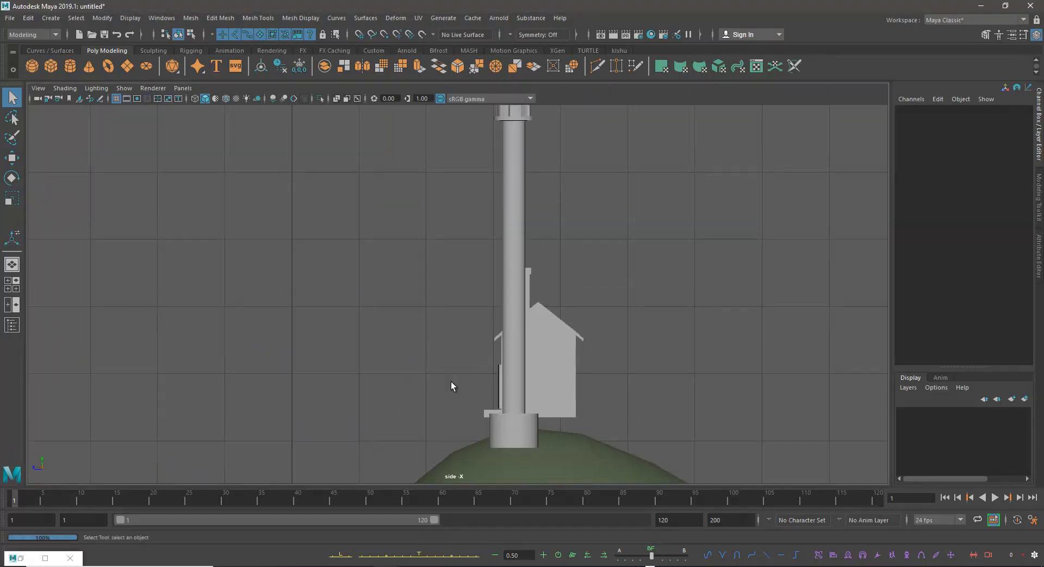
scroll(441, 337, down, 2)
alt+right_drag(371, 268, 518, 325)
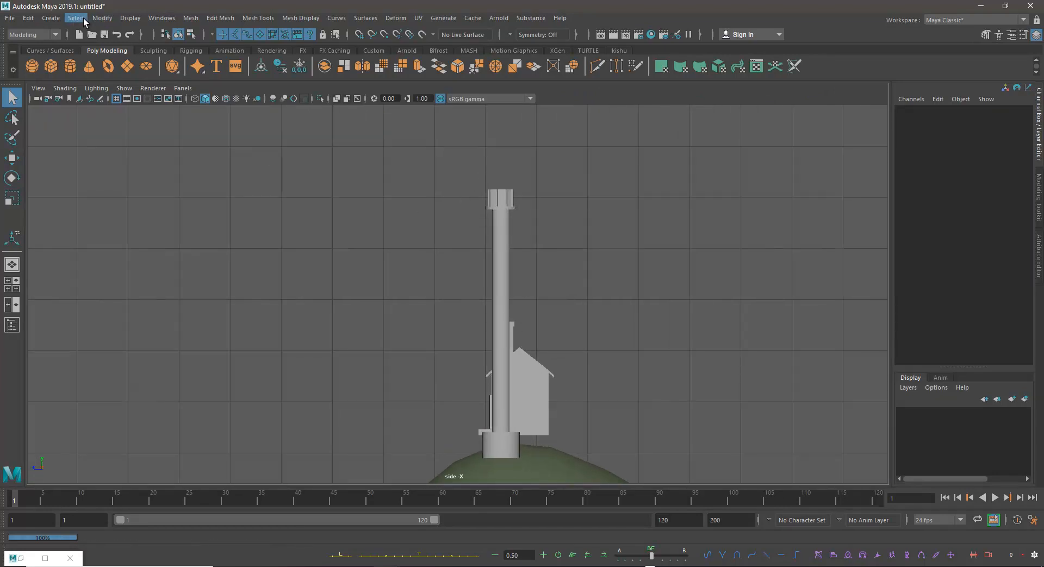
click(50, 18)
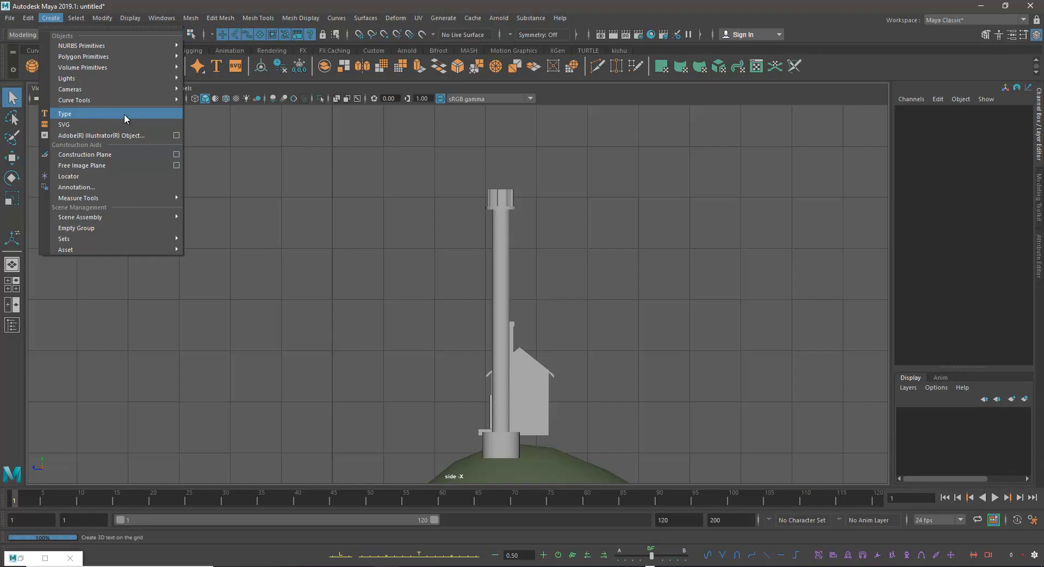
mouse_move(126, 103)
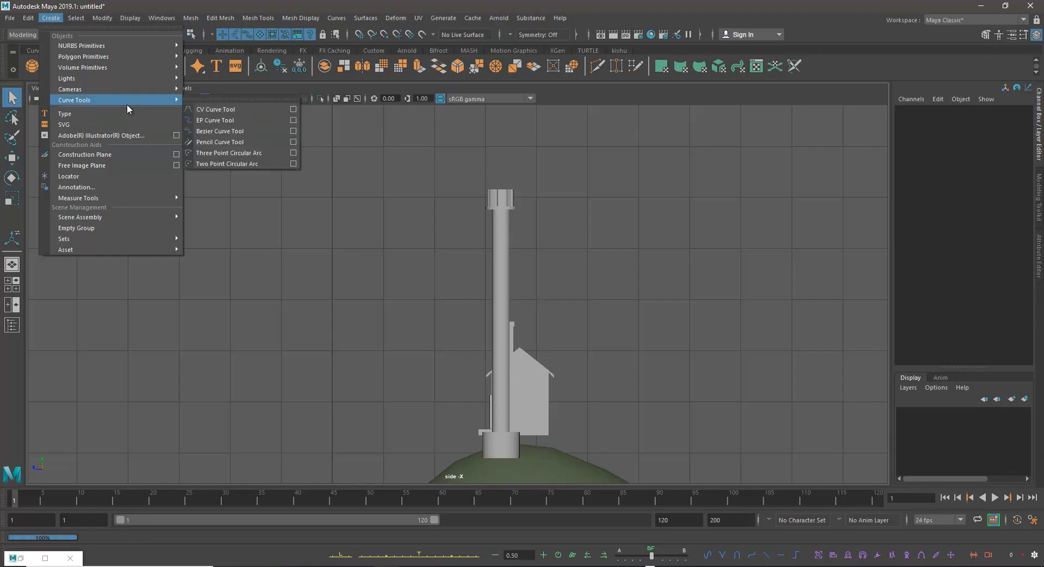
click(243, 109)
scroll(446, 245, up, 5)
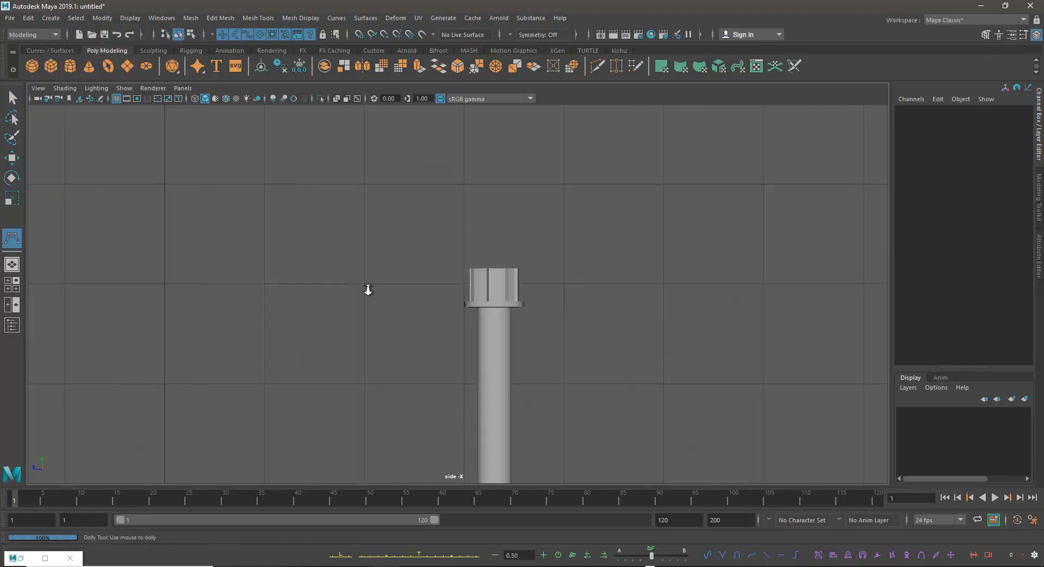
alt+middle_drag(451, 299, 447, 310)
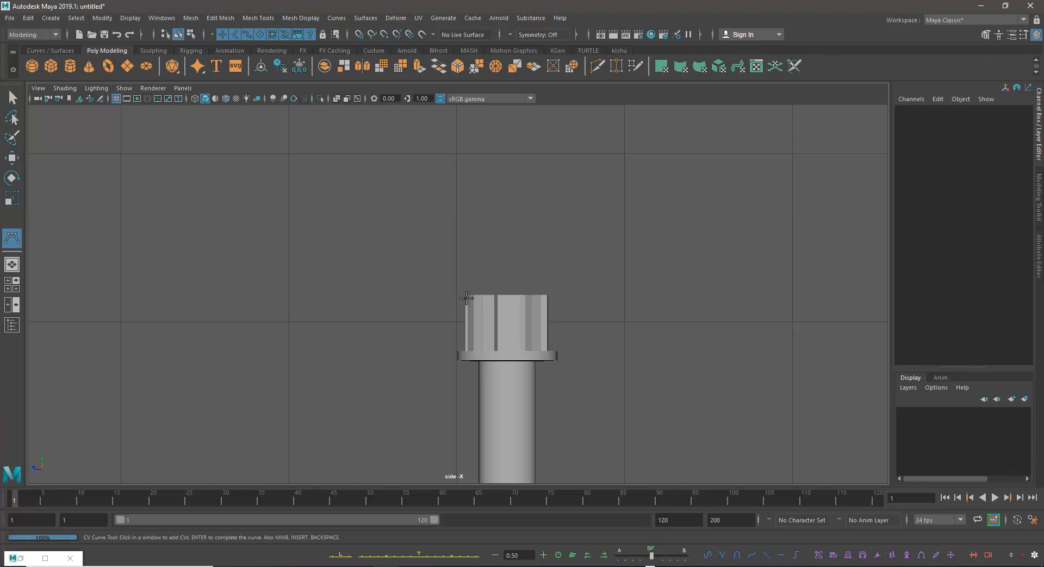
click(500, 292)
click(466, 290)
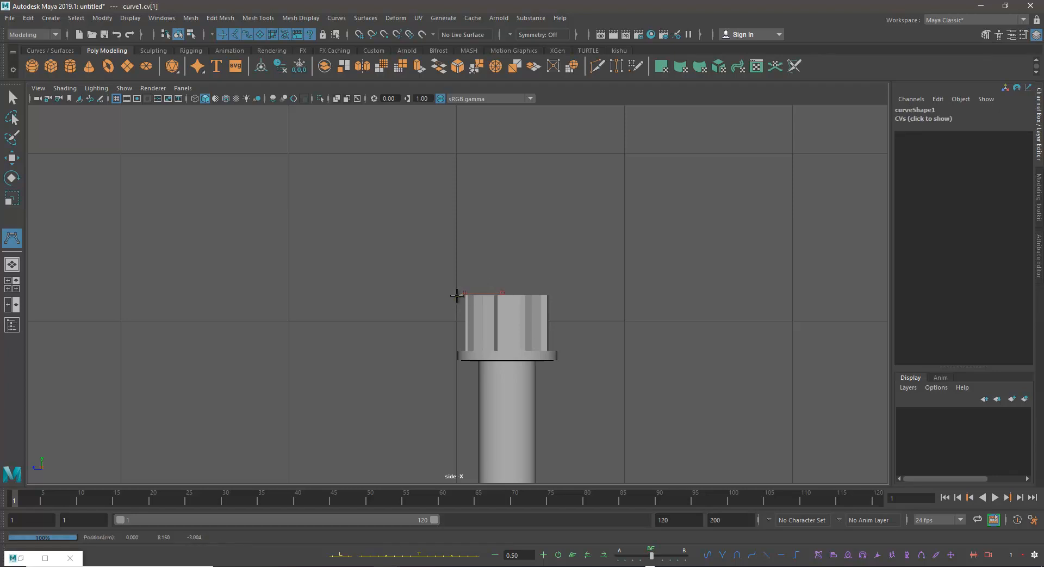
click(451, 304)
click(441, 303)
click(445, 293)
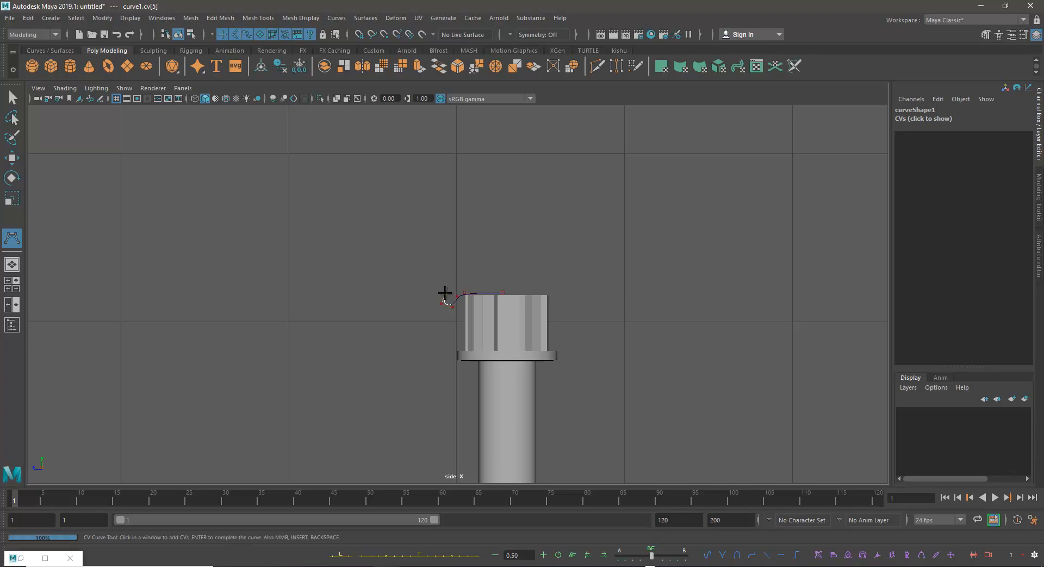
- Continue the CV curve around the protruding brim and up the dome's side to a pointed tip above the tower's center, and finish it
click(427, 282)
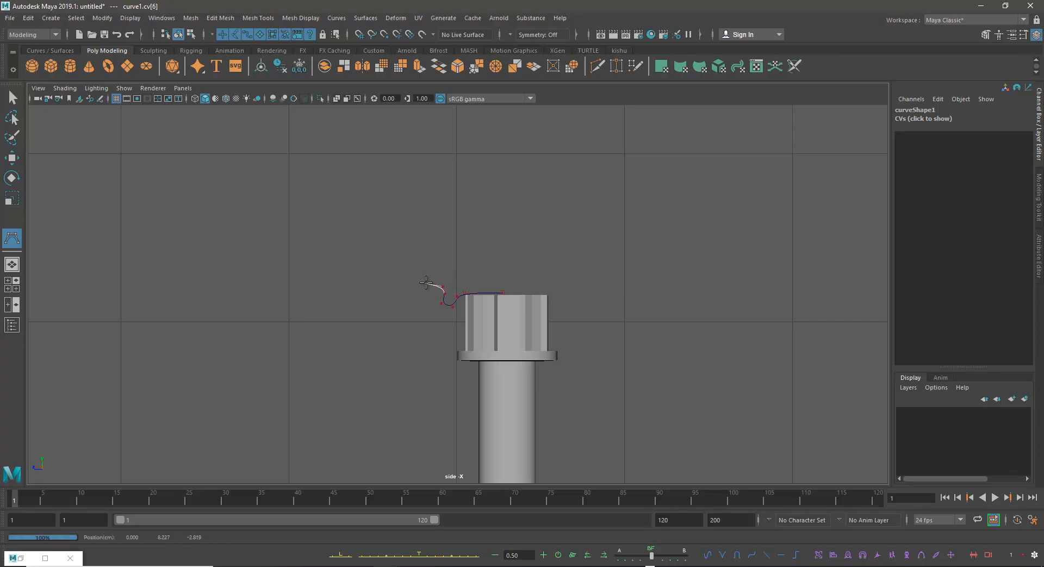
click(425, 286)
click(425, 280)
click(429, 274)
click(441, 273)
click(490, 221)
click(497, 217)
click(495, 204)
click(502, 195)
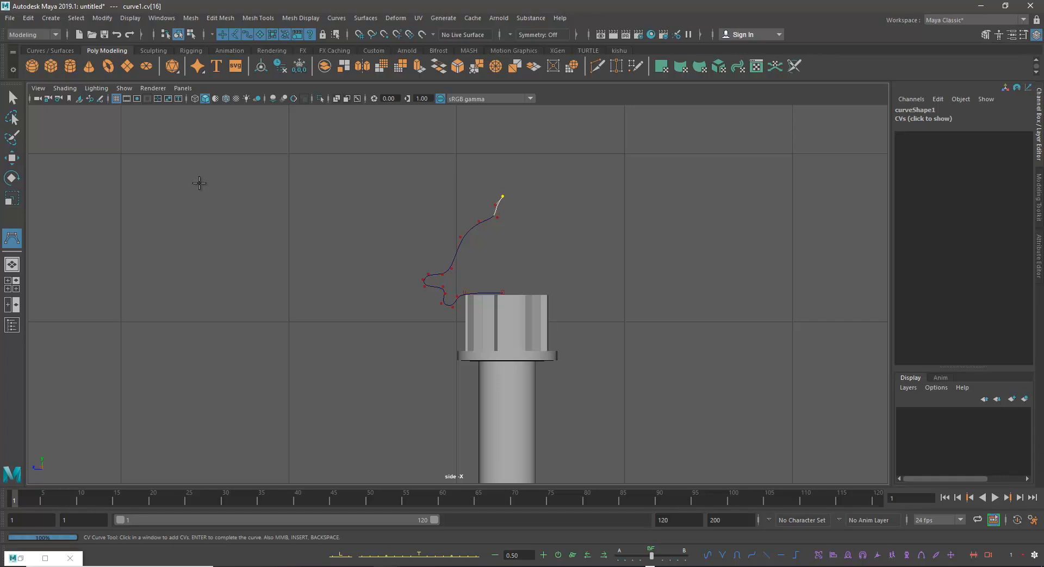
click(12, 159)
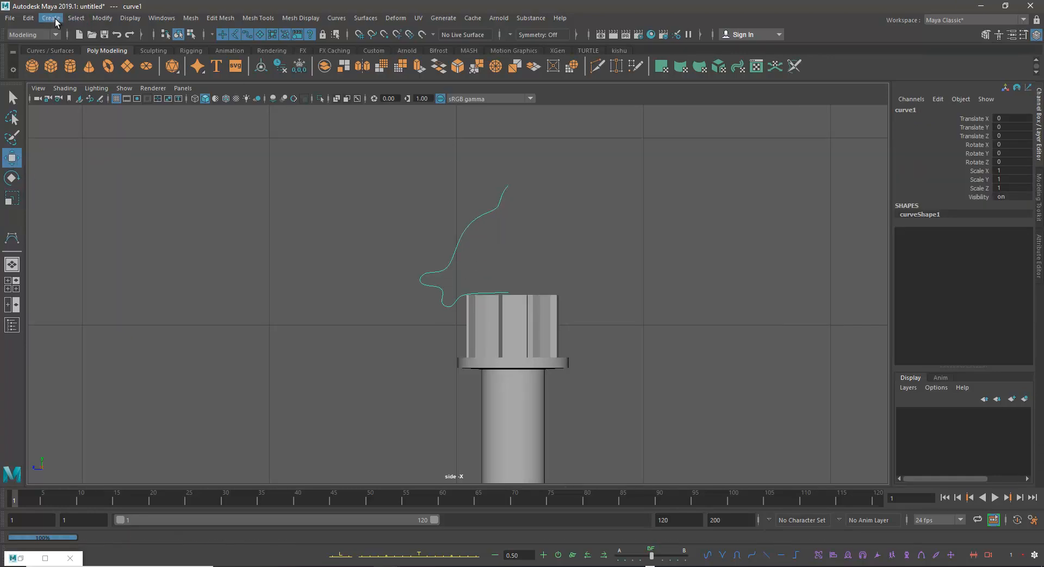
- Center the roof profile curve's pivot and shift the pivot horizontally onto the tower's central axis
click(92, 19)
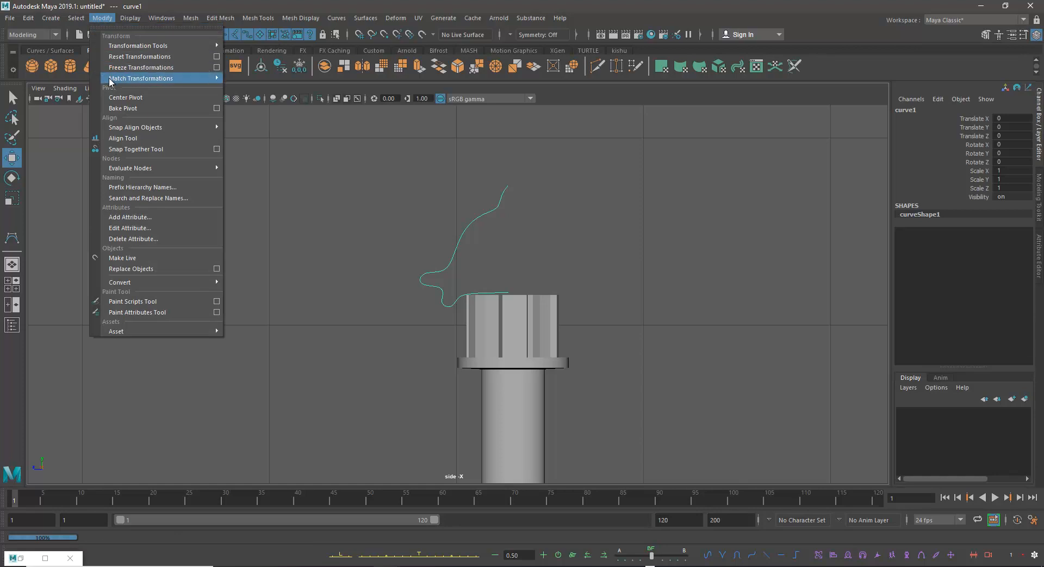
click(125, 97)
drag(413, 248, 459, 247)
key(d)
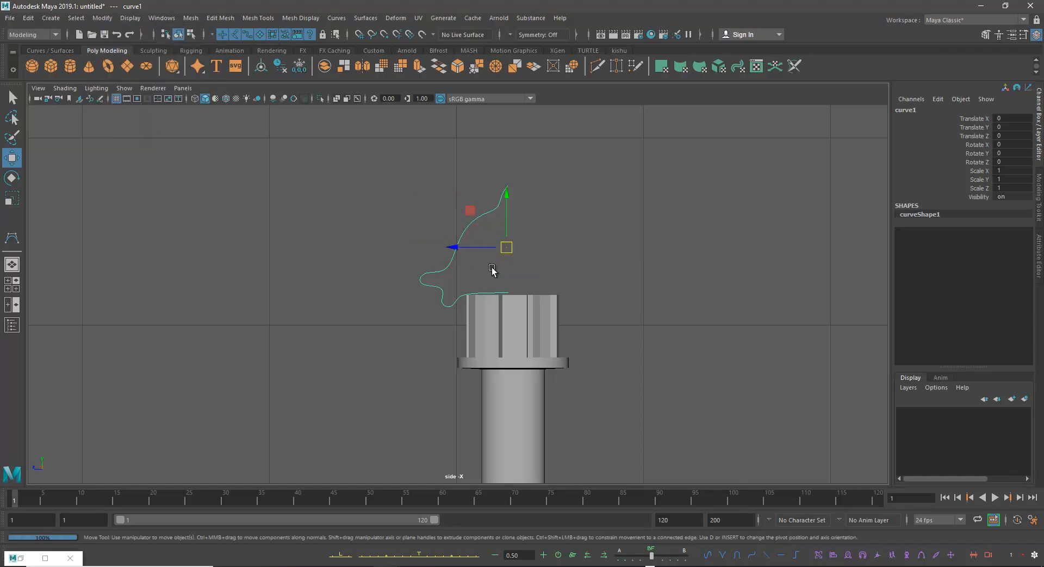
- Set the Revolve options for the roof profile curve to Polygons output geometry with the Control points tessellation method
click(365, 18)
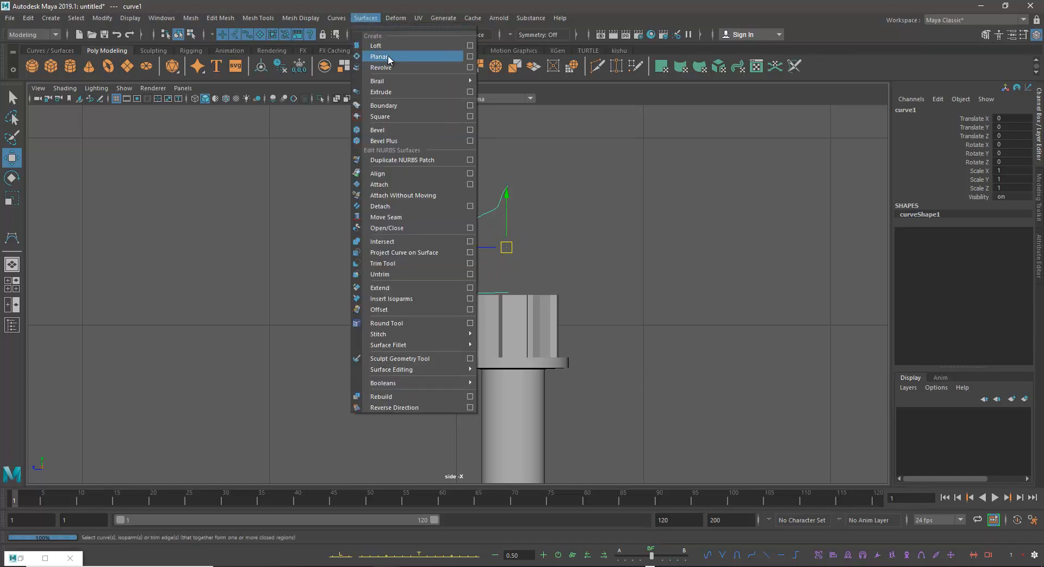
click(470, 73)
drag(516, 200, 941, 208)
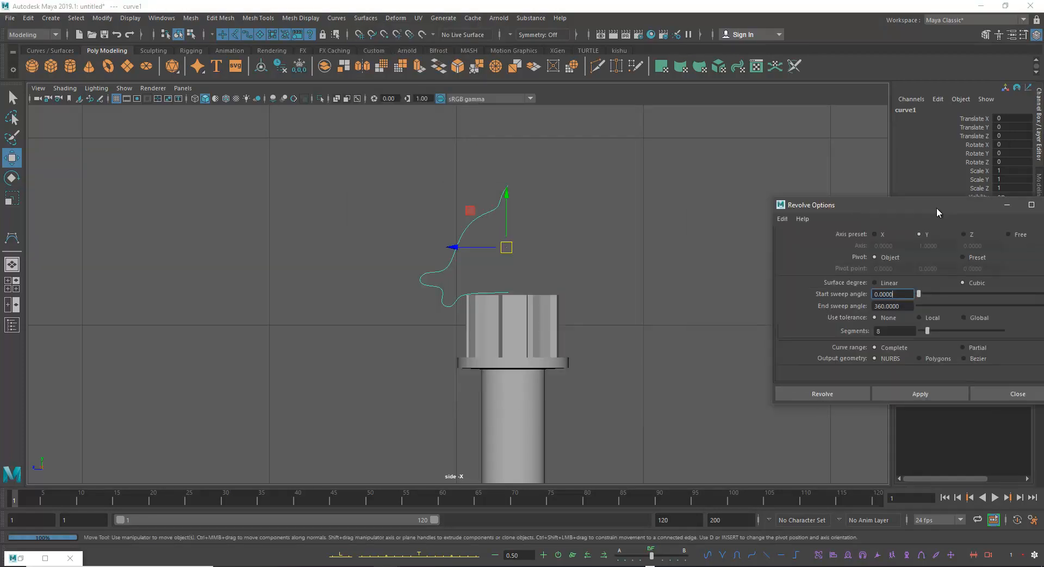
key(space)
key(space)
alt+drag(557, 275, 497, 248)
key(f)
alt+drag(429, 252, 377, 254)
drag(803, 209, 716, 103)
click(727, 184)
click(741, 206)
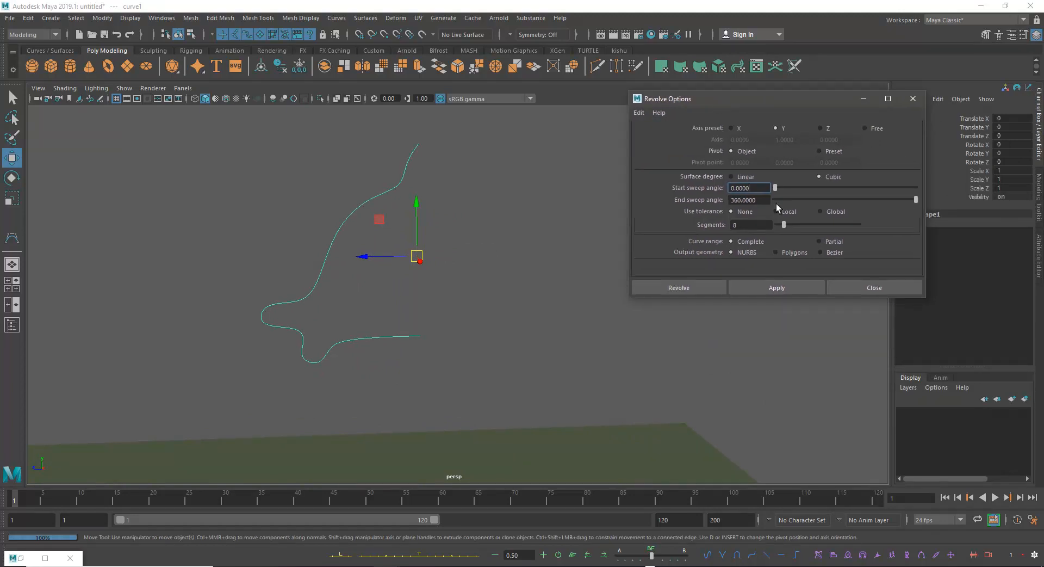
click(792, 252)
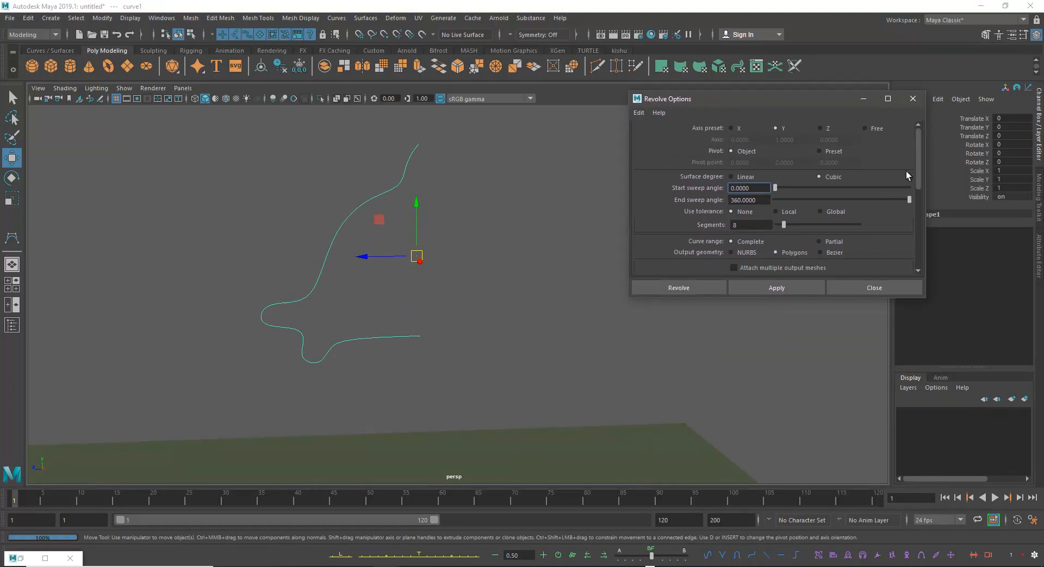
scroll(918, 161, down, 5)
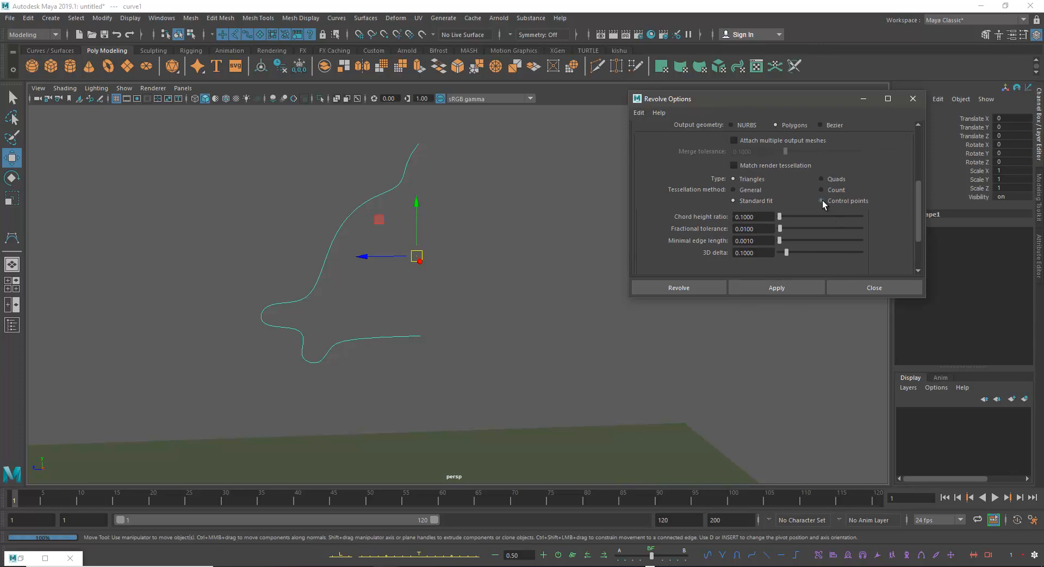
click(822, 201)
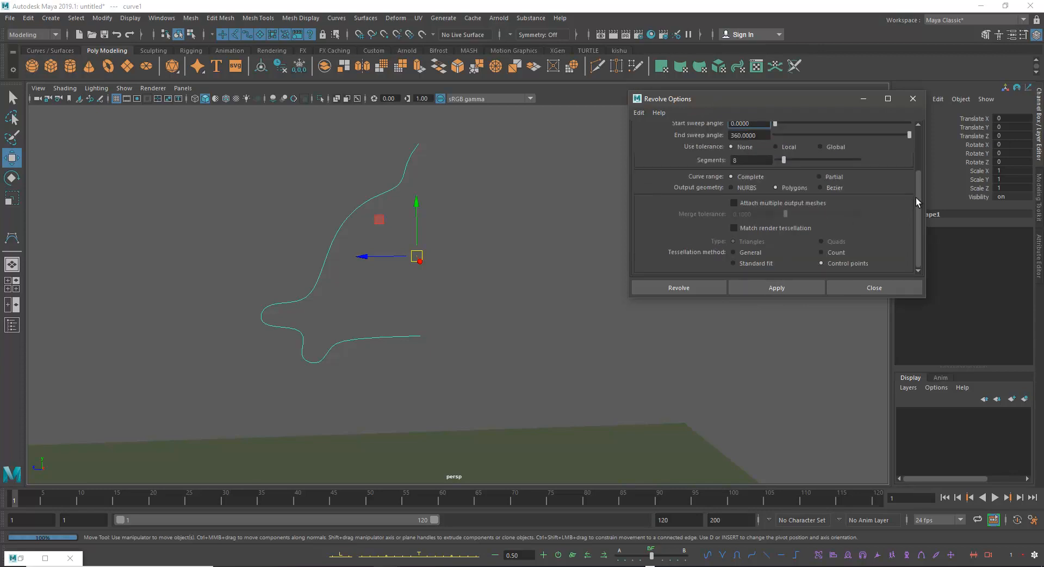
- Revolve the roof profile curve a full 360 degrees around the Y axis and close the options
click(797, 289)
click(873, 285)
mouse_move(625, 316)
alt+mouse_down()
mouse_move(604, 268)
mouse_move(670, 343)
mouse_move(621, 302)
alt+mouse_up()
- Select the revolved roof mesh and reverse its normals so its outer surface faces outward
right_drag(455, 242, 500, 206)
click(474, 212)
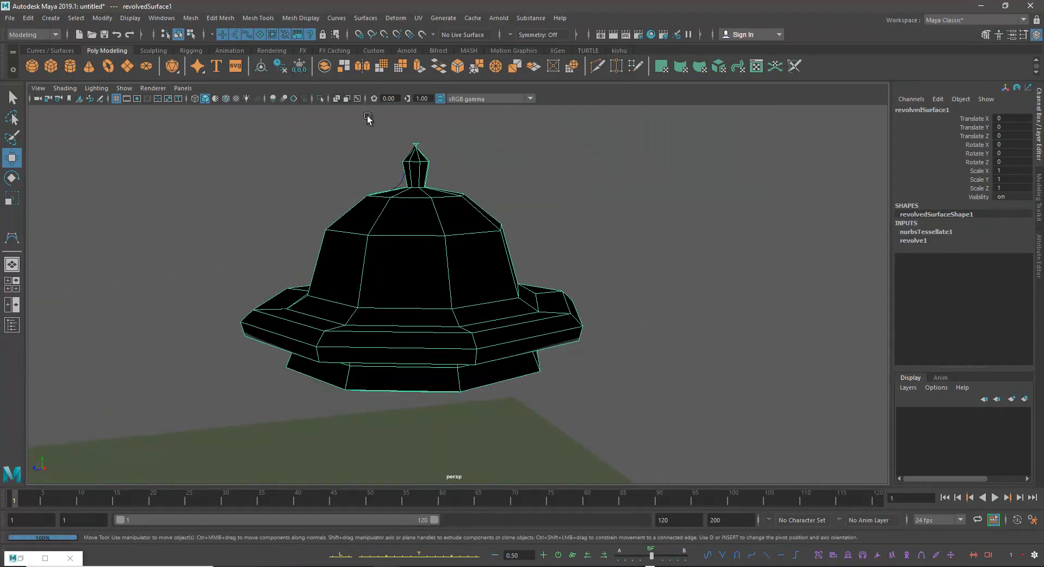
click(211, 19)
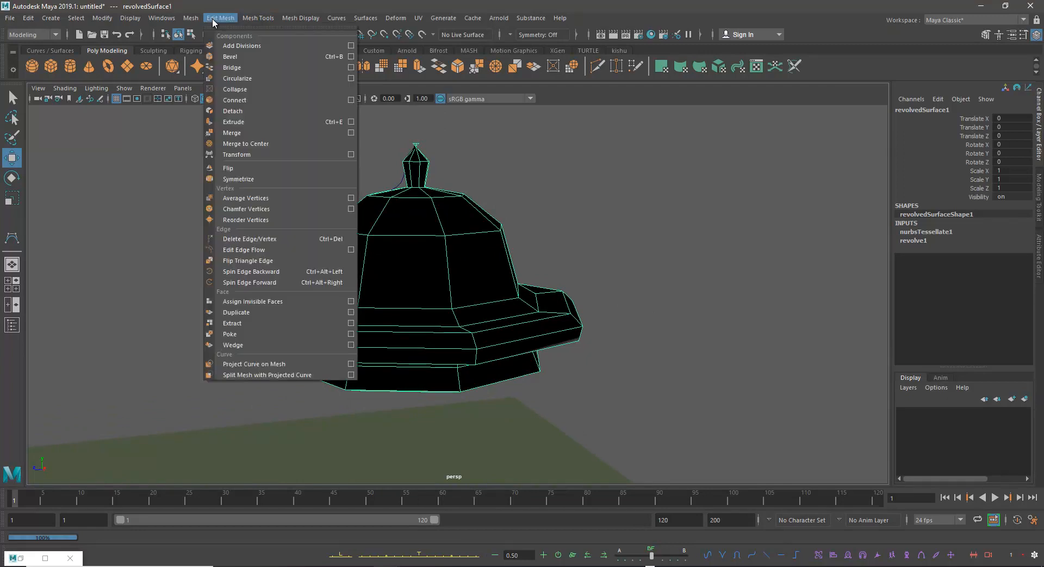
mouse_move(245, 21)
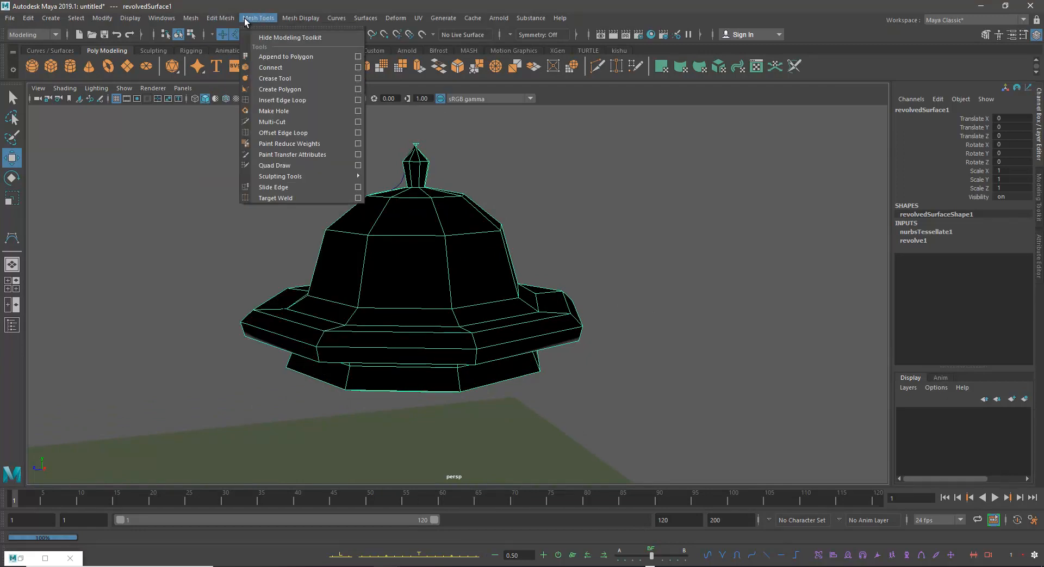
mouse_move(287, 19)
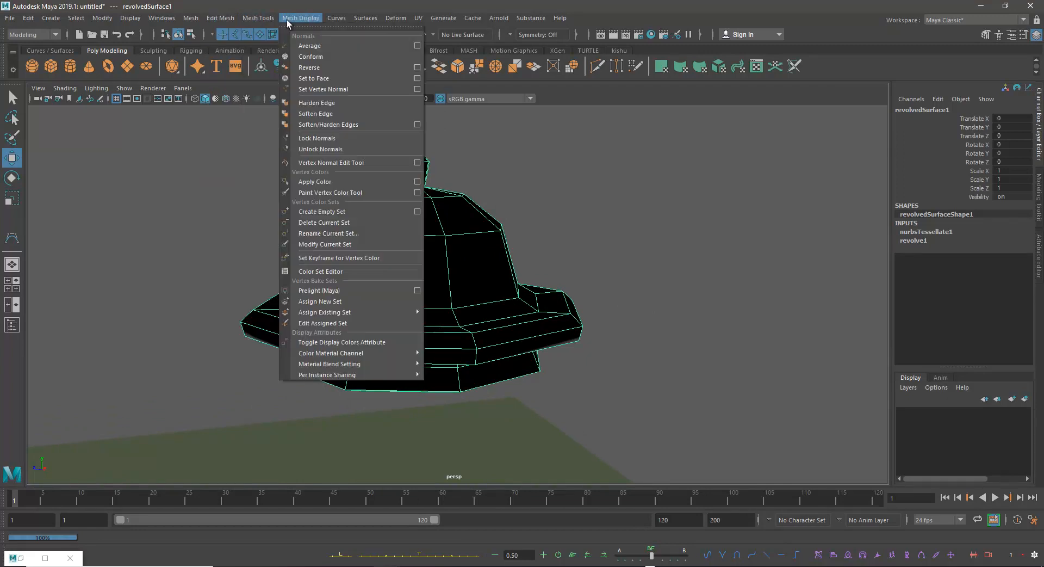
click(304, 68)
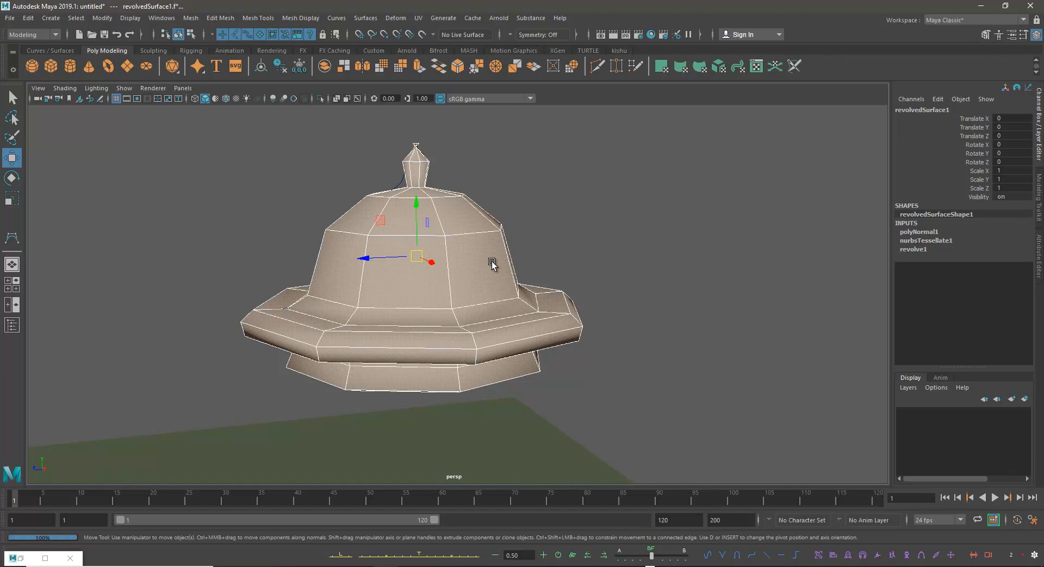
alt+drag(478, 275, 525, 279)
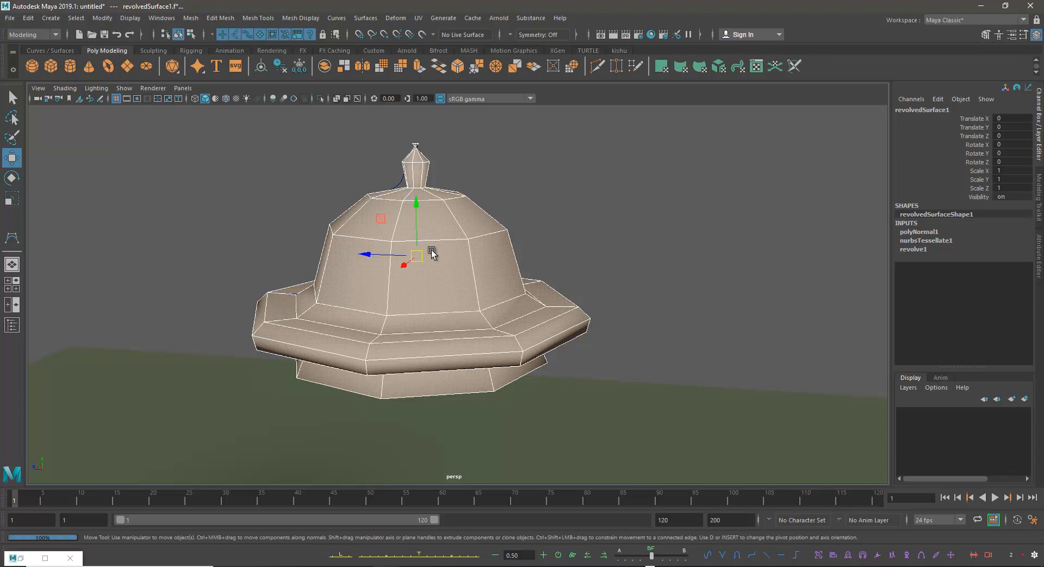
alt+drag(521, 288, 478, 277)
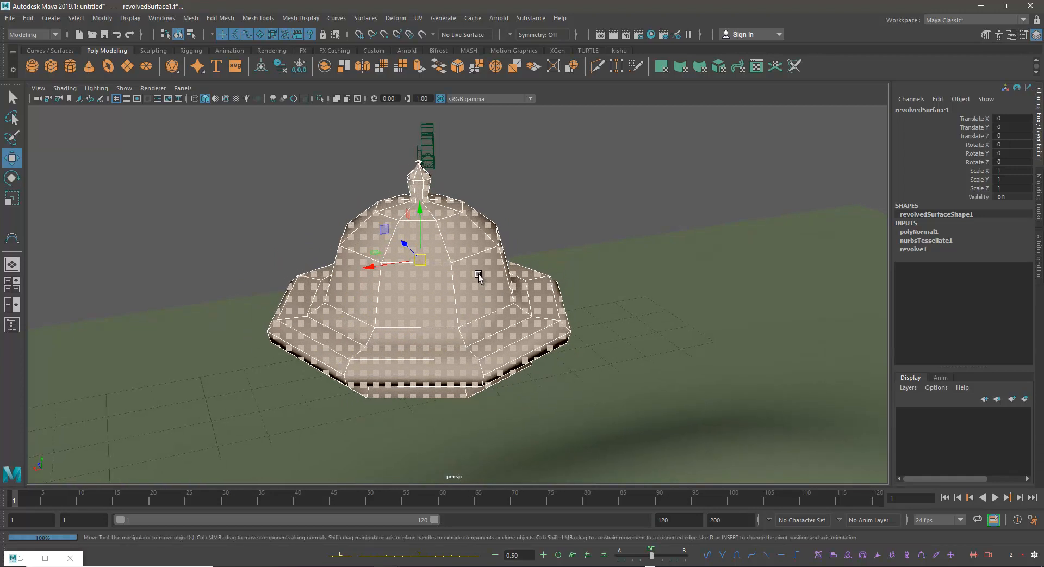
- In the side view's wireframe display, select the roof profile curve and show its control vertices
scroll(478, 277, down, 6)
scroll(680, 340, up, 2)
key(space)
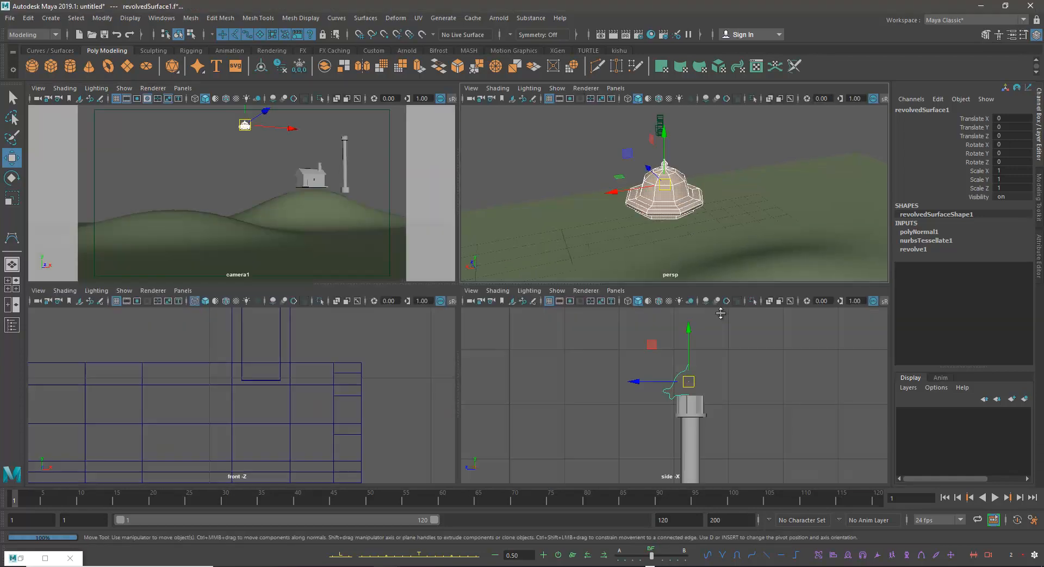
key(space)
scroll(702, 445, up, 5)
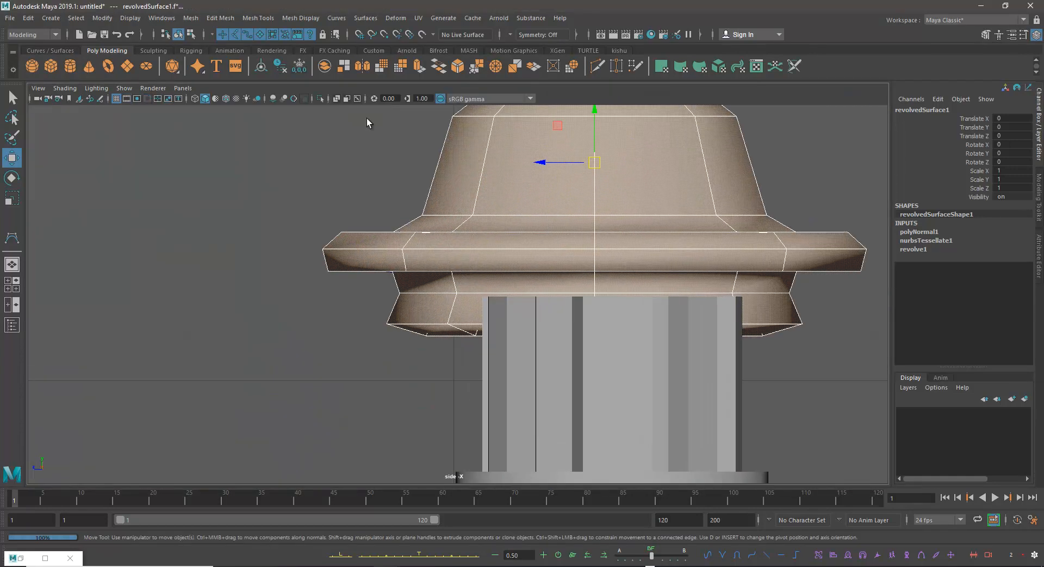
right_click(531, 178)
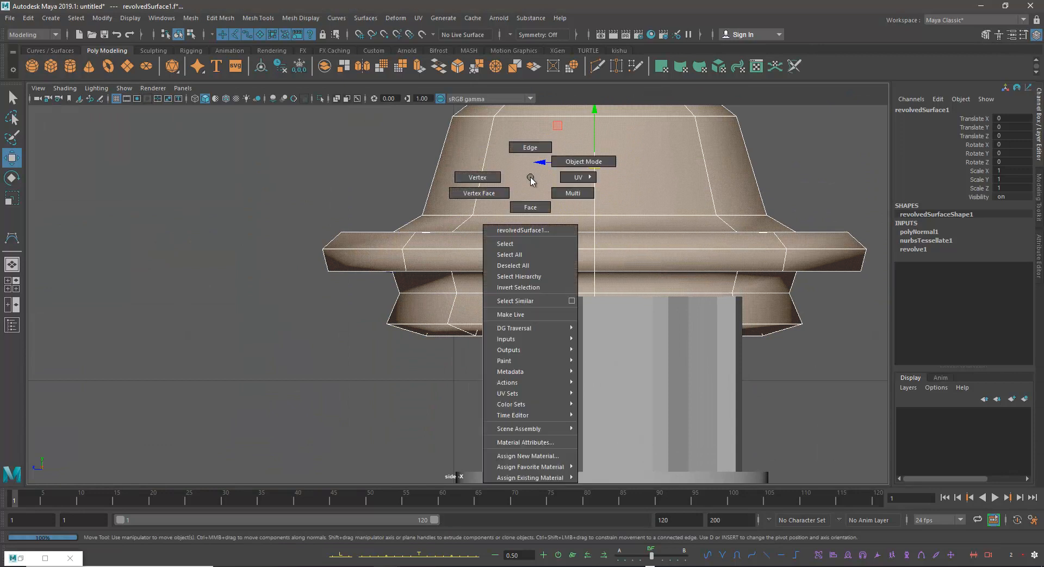
key(4)
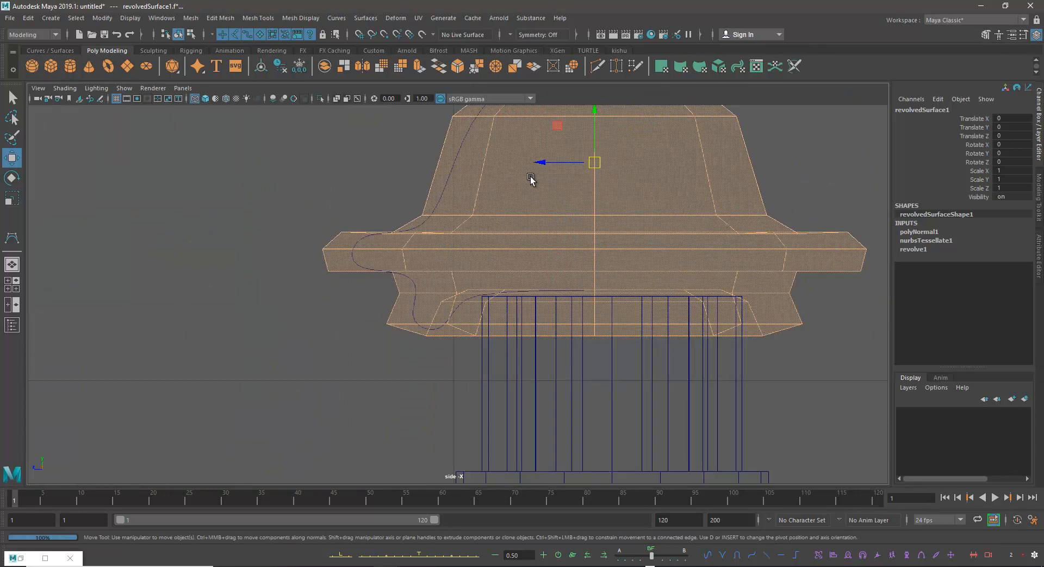
click(466, 162)
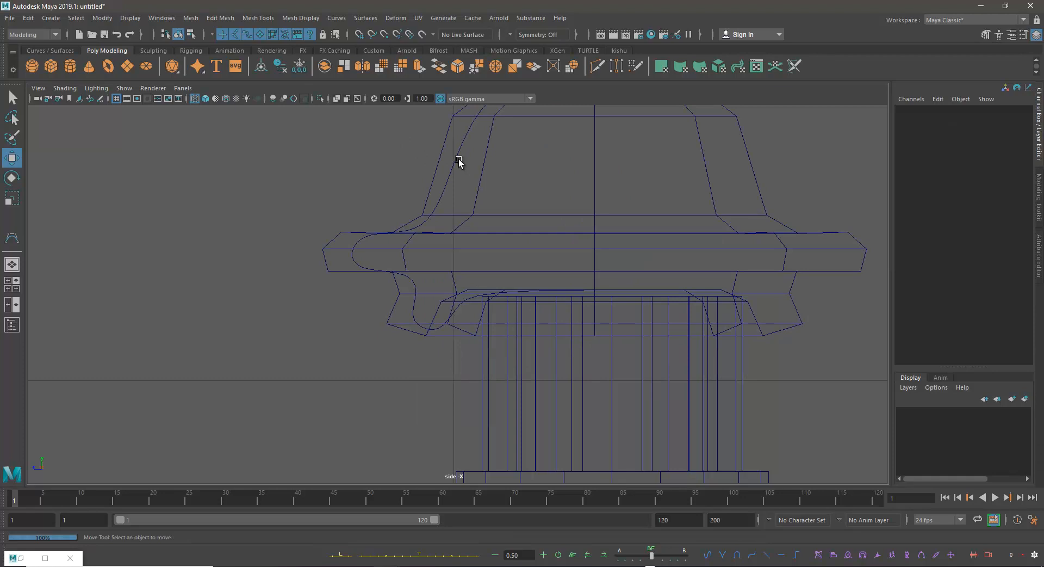
click(455, 156)
right_drag(455, 156, 407, 156)
- Shift the profile curve's three topmost control vertices slightly outward so the tip meets the roof's central axis
scroll(511, 197, down, 2)
scroll(514, 217, down, 3)
drag(539, 158, 620, 275)
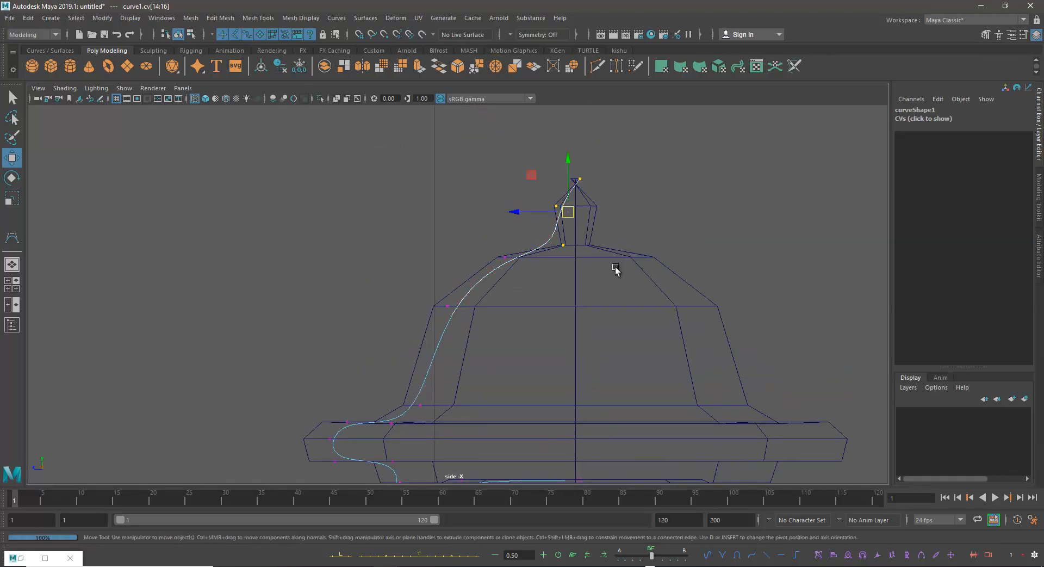
key(space)
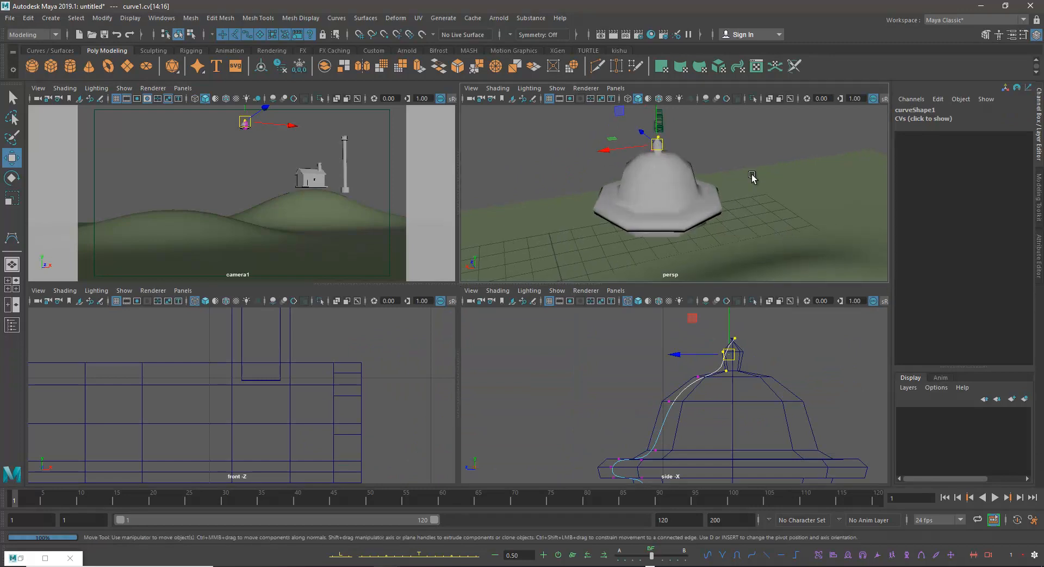
scroll(785, 234, up, 3)
click(676, 354)
drag(678, 352, 676, 351)
- Select the roof mesh in the perspective view and set its revolve sections to 18
shift+right_drag(683, 180, 356, 214)
key(space)
alt+drag(356, 214, 457, 191)
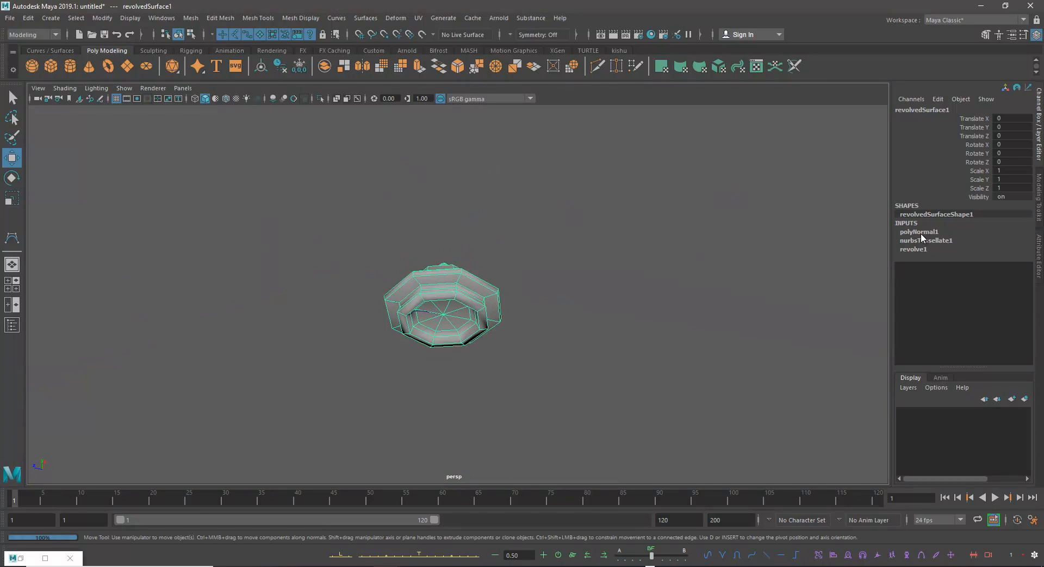
alt+drag(637, 289, 611, 279)
click(906, 250)
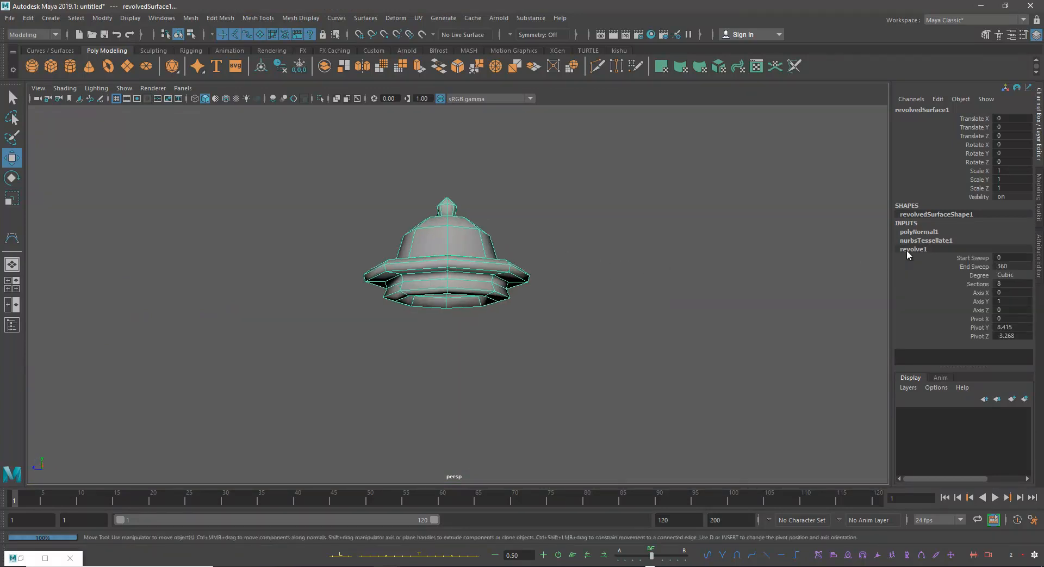
click(977, 285)
middle_drag(549, 229, 601, 234)
alt+drag(601, 234, 636, 277)
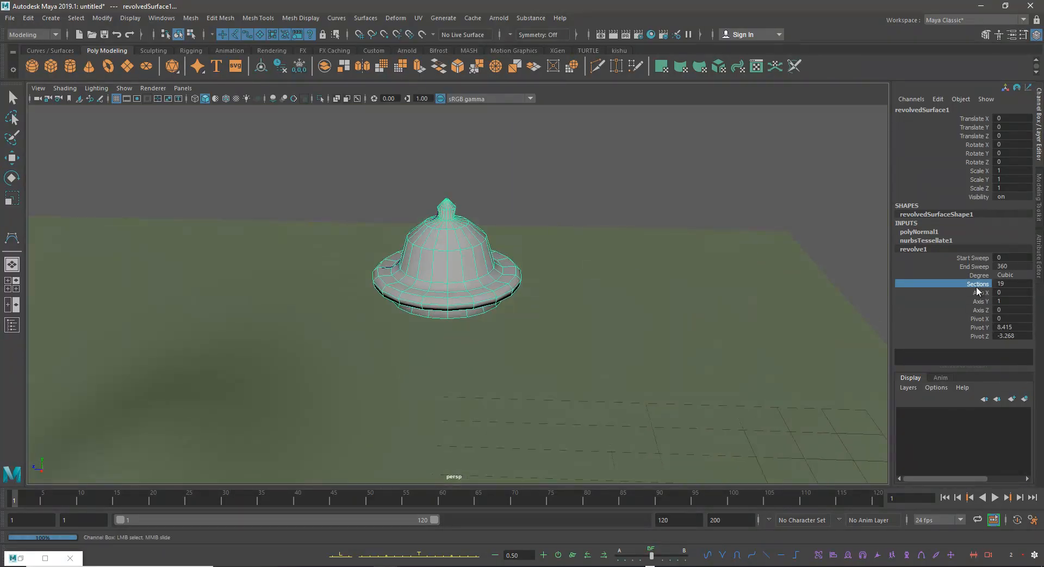
middle_drag(678, 280, 674, 281)
alt+middle_drag(721, 241, 706, 232)
alt+right_drag(706, 233, 725, 238)
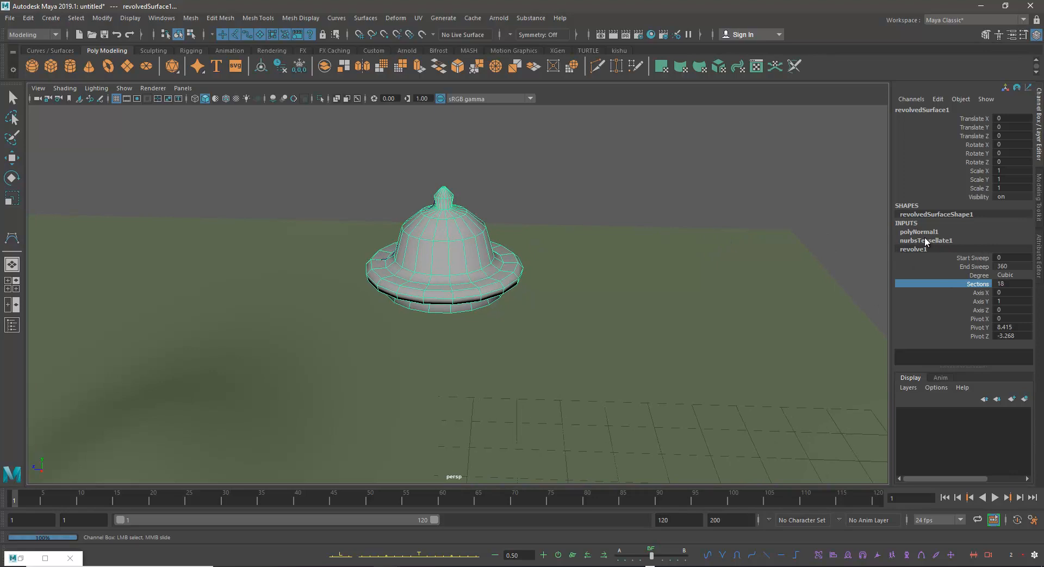
- Reduce the number of revolve sections on the roof slightly, return to object mode and deselect the mesh
alt+right_drag(518, 182, 599, 217)
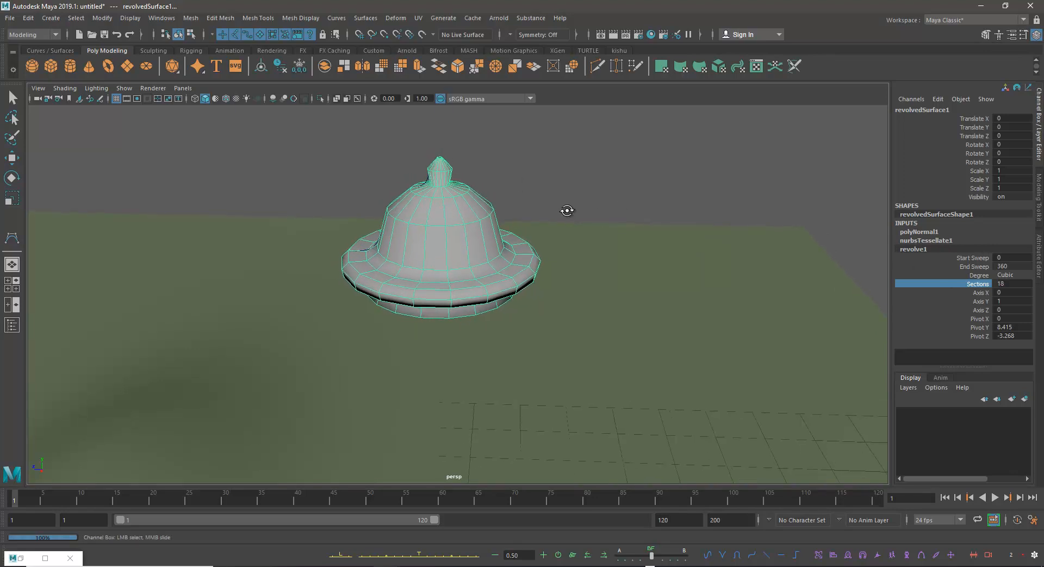
alt+drag(567, 212, 565, 210)
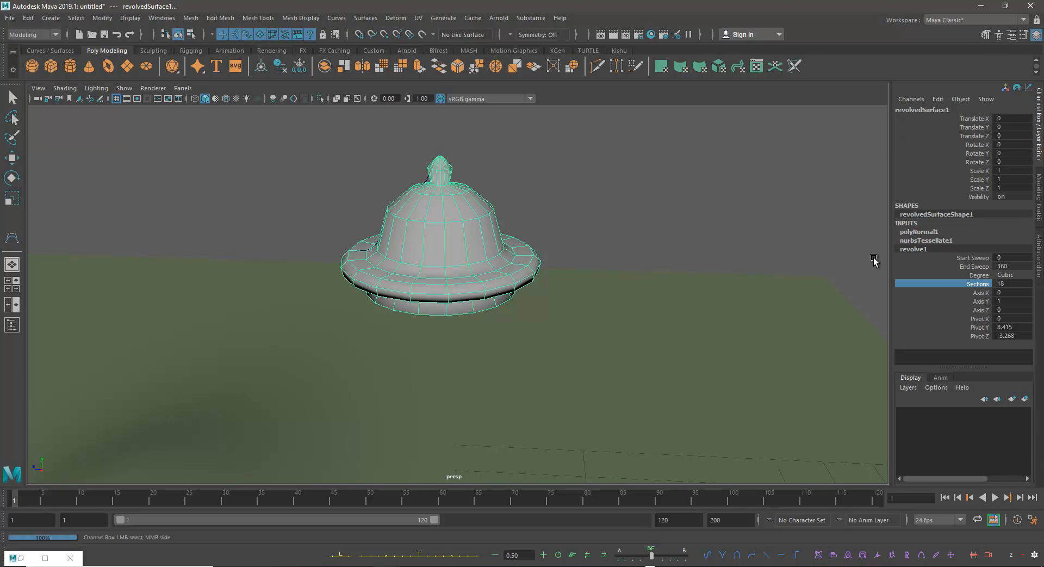
alt+drag(608, 246, 524, 192)
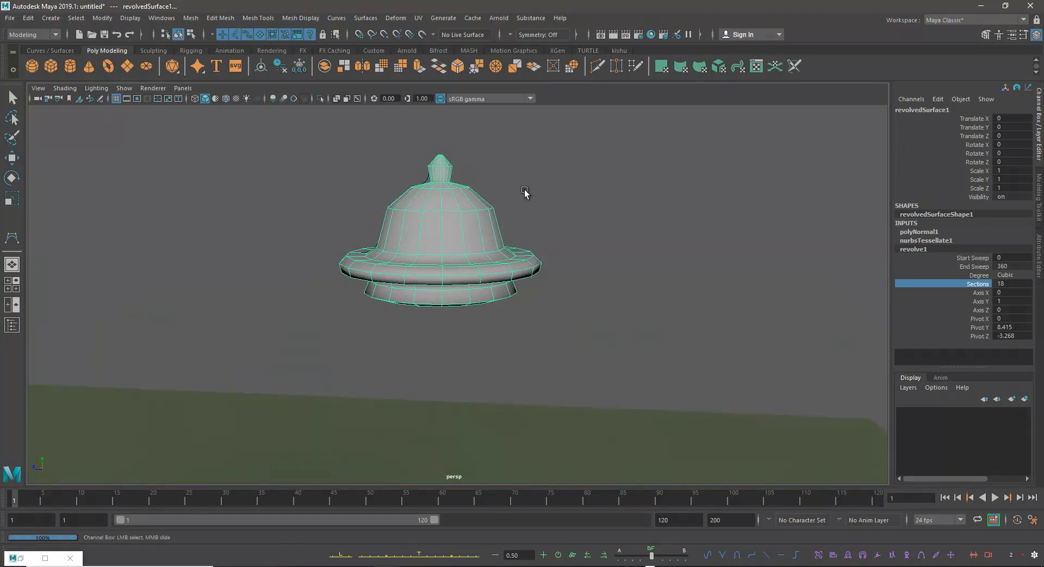
middle_drag(799, 303, 738, 304)
right_drag(472, 214, 544, 182)
click(602, 155)
alt+drag(585, 173, 524, 232)
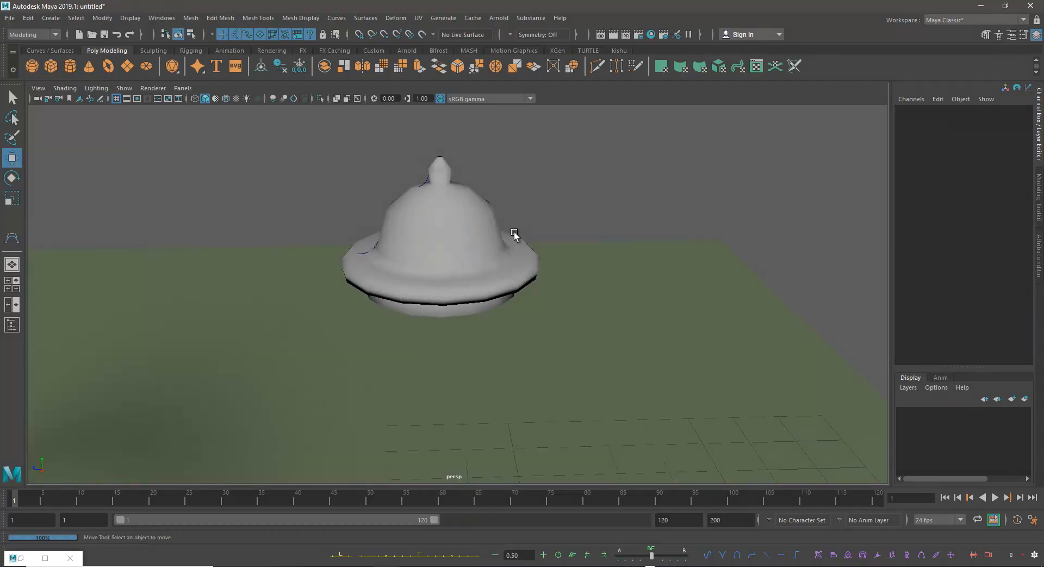
- Select the roof mesh and delete its construction history
click(495, 251)
key(space)
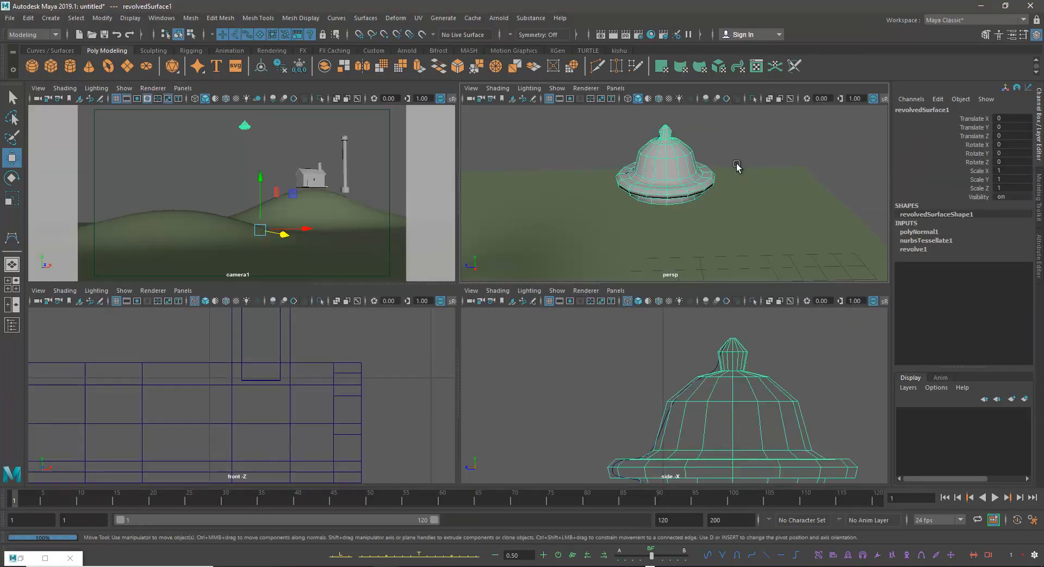
key(space)
click(30, 18)
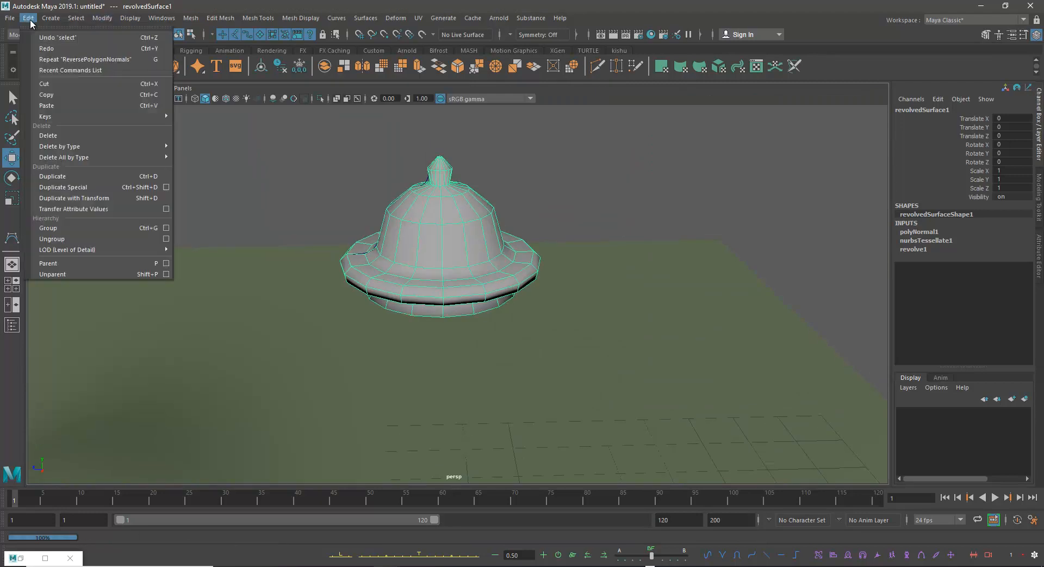
mouse_move(134, 147)
click(204, 154)
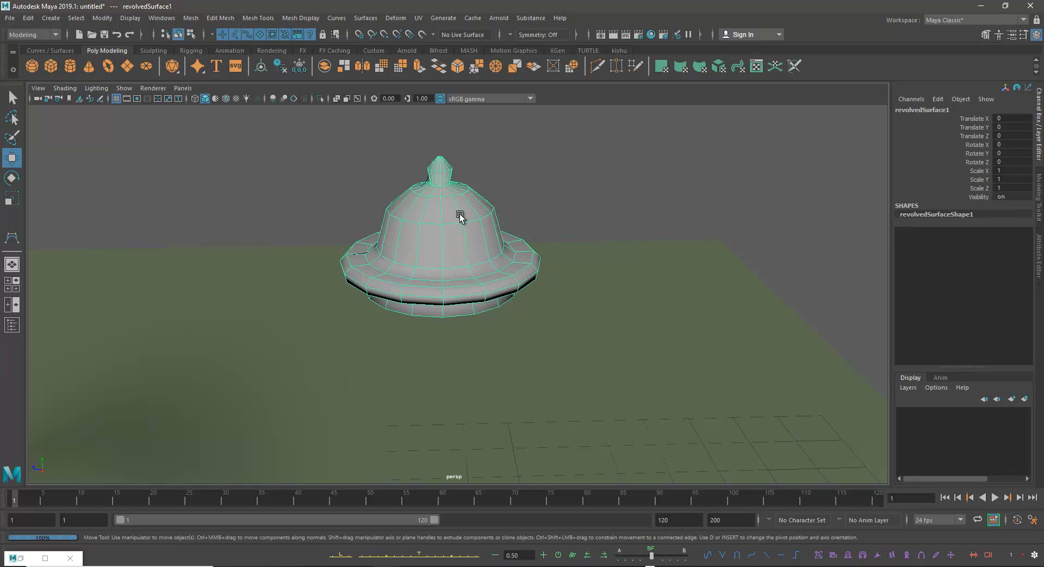
- Center the roof mesh's pivot and switch to the camera1 view
scroll(460, 216, down, 10)
alt+drag(414, 238, 452, 286)
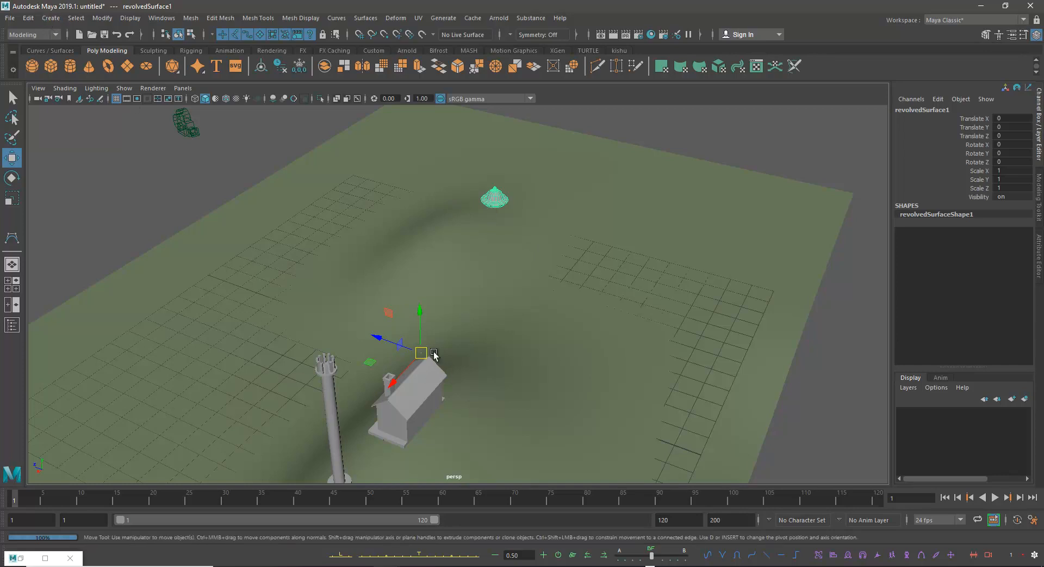
click(103, 18)
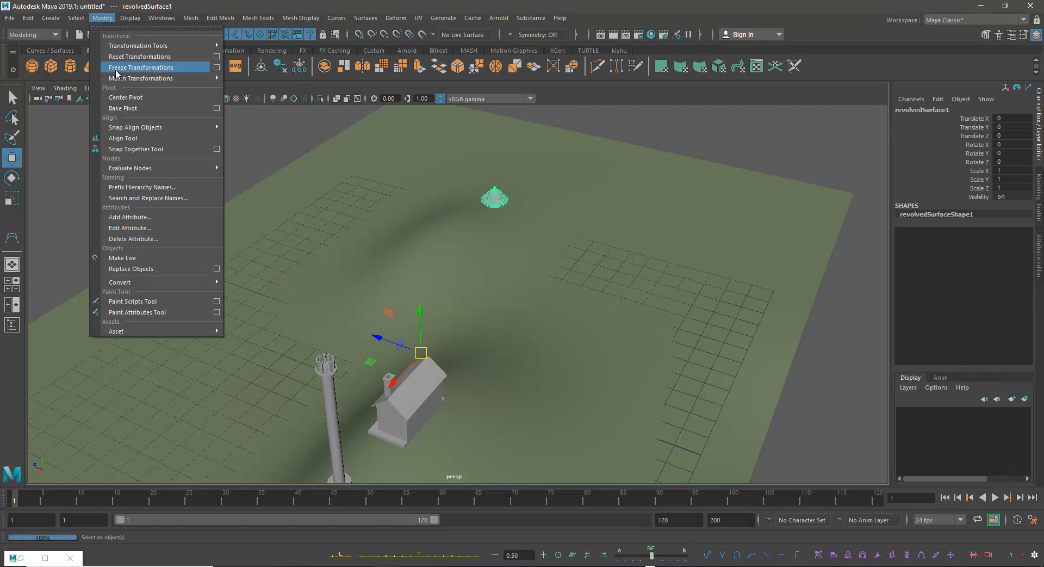
click(142, 109)
key(space)
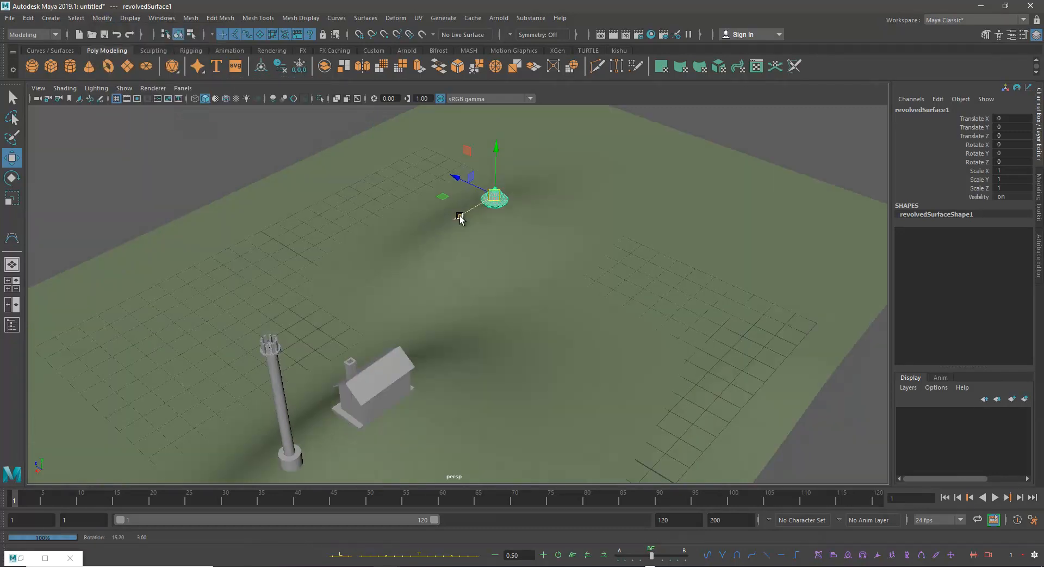
key(space)
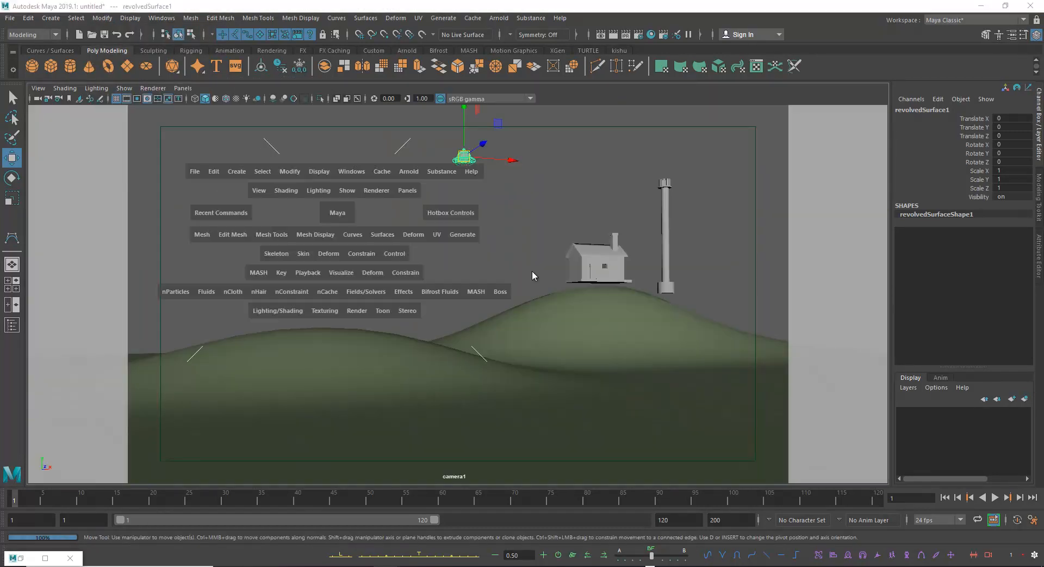
- In the front view, move the dome roof from above the scene's center onto the top of the tower using point snapping
key(space)
key(space)
key(space)
key(space)
scroll(357, 287, up, 5)
key(space)
key(space)
key(f)
scroll(326, 283, down, 15)
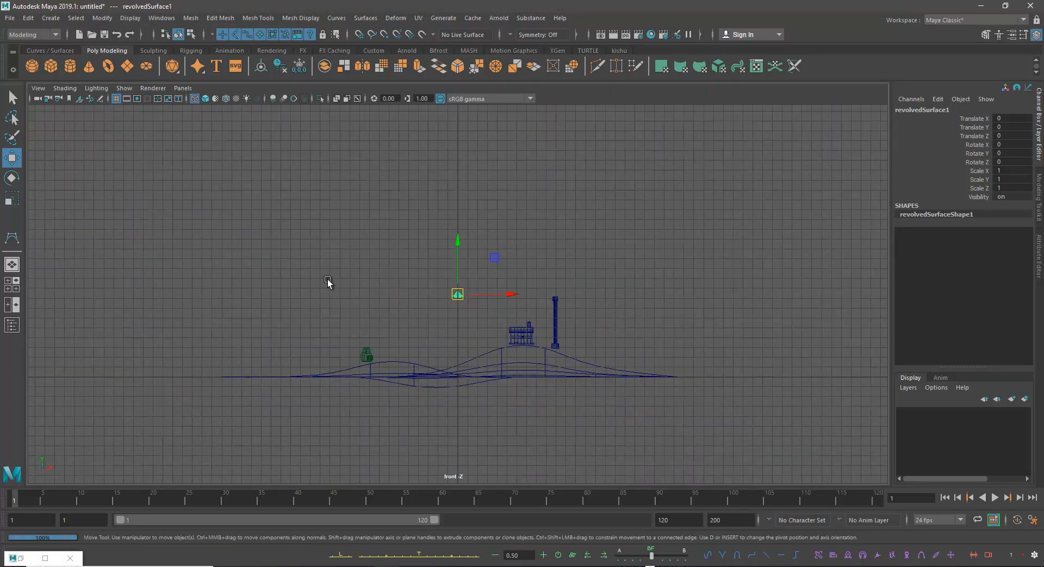
scroll(275, 319, up, 5)
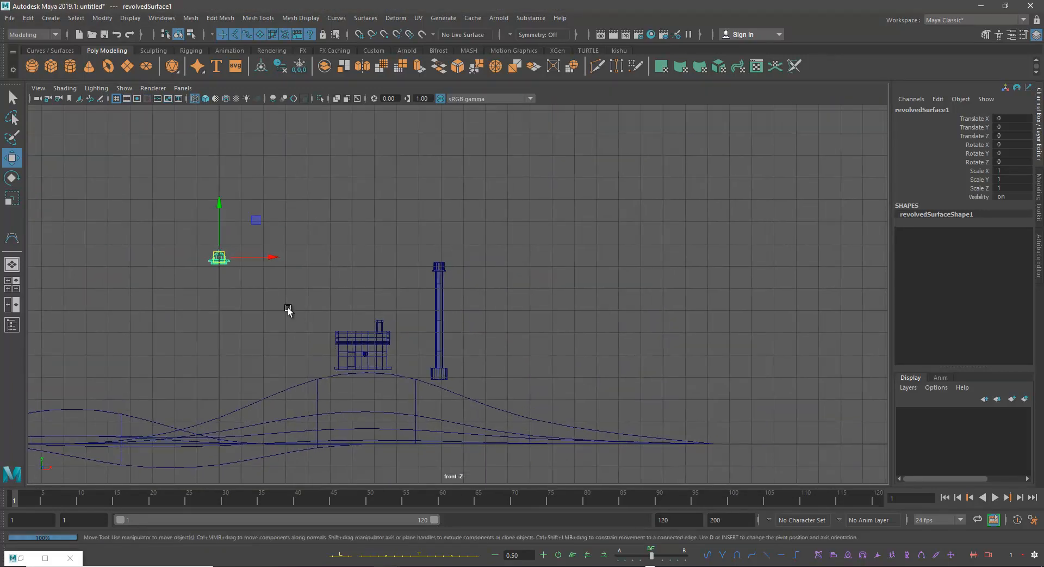
key(v)
drag(219, 260, 401, 123)
key(f)
scroll(428, 257, up, 2)
- In the perspective view, shift the roof along Z to about -0.03 to center it on the tower
key(space)
key(space)
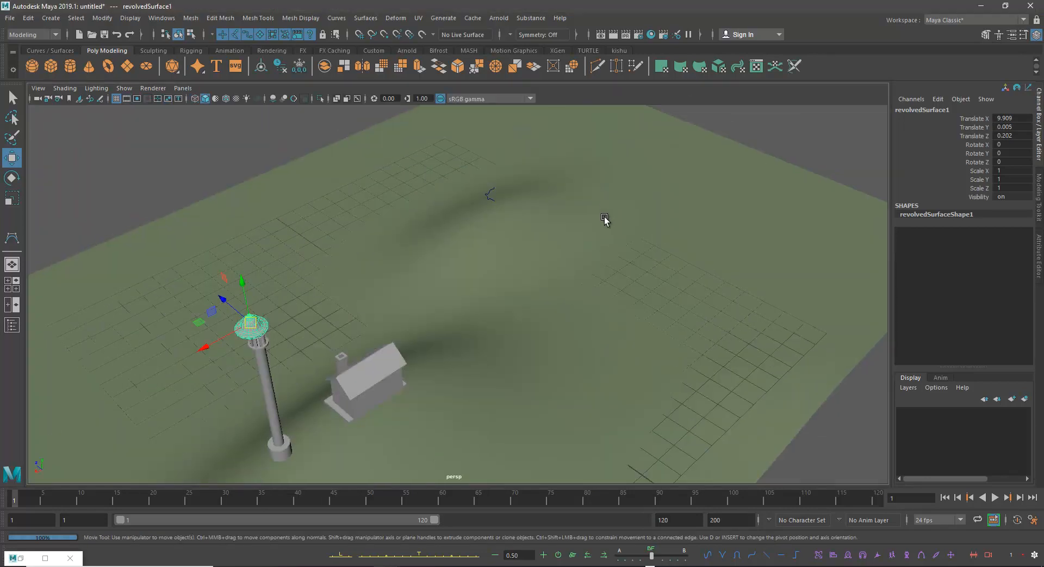
key(f)
alt+drag(603, 217, 562, 217)
drag(408, 292, 461, 294)
alt+drag(499, 333, 304, 338)
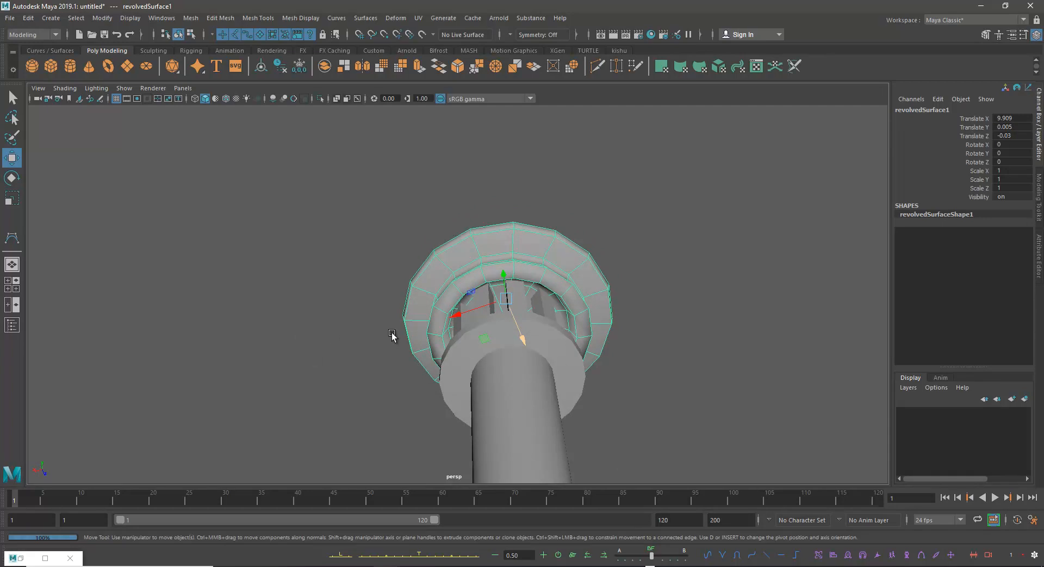
drag(455, 315, 453, 315)
- Deselect the roof and examine its fit on the tower and the whole hill scene from several angles
alt+drag(459, 229, 593, 381)
scroll(458, 305, down, 4)
alt+drag(458, 305, 629, 252)
scroll(448, 299, down, 10)
alt+middle_drag(459, 354, 487, 290)
alt+drag(487, 289, 508, 310)
click(469, 321)
alt+drag(452, 348, 471, 358)
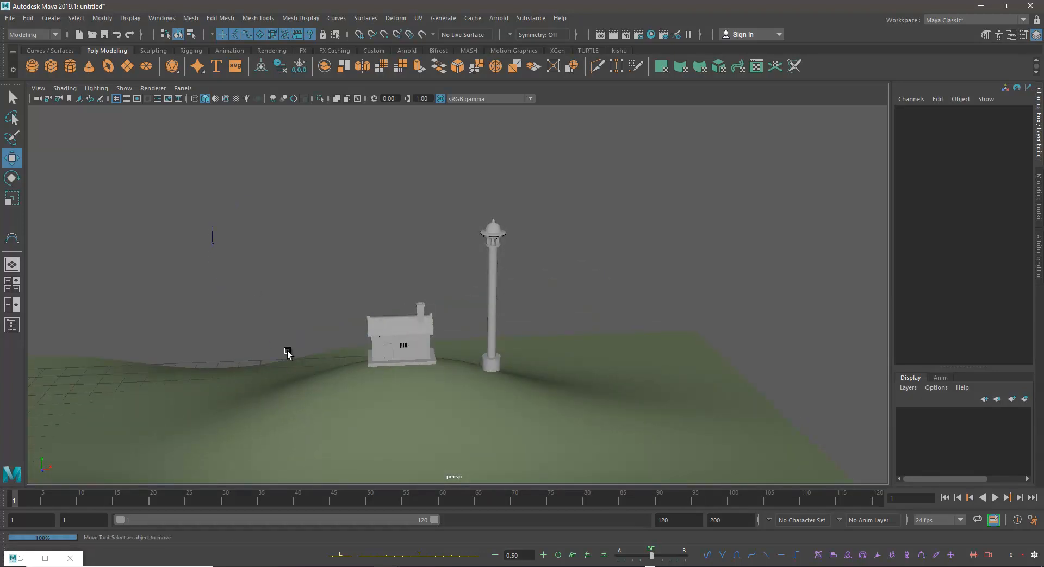
key(q)
alt+drag(412, 295, 432, 283)
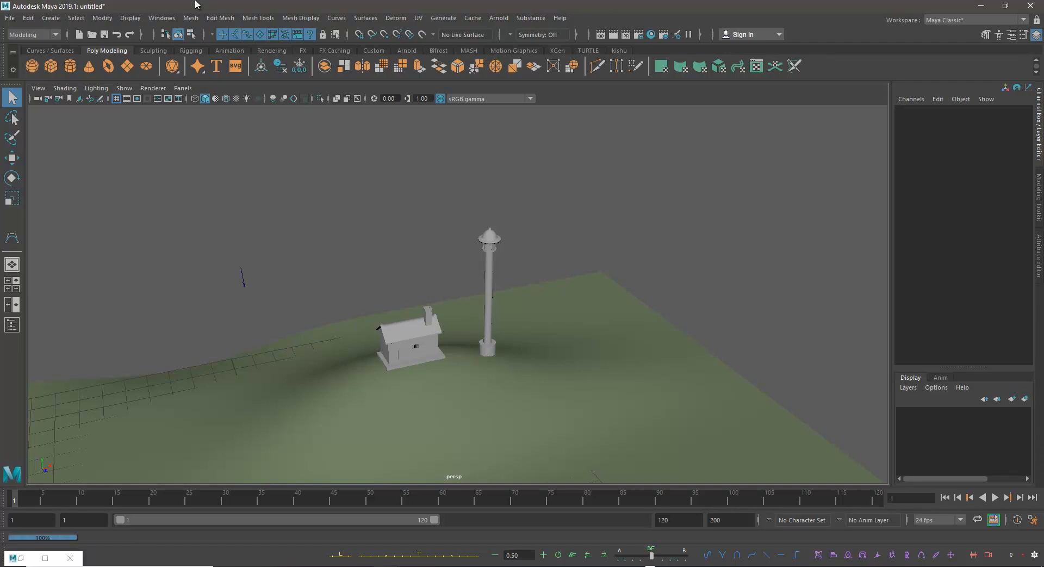
- Open the Content Browser and move its window fully into view
click(161, 18)
mouse_move(202, 57)
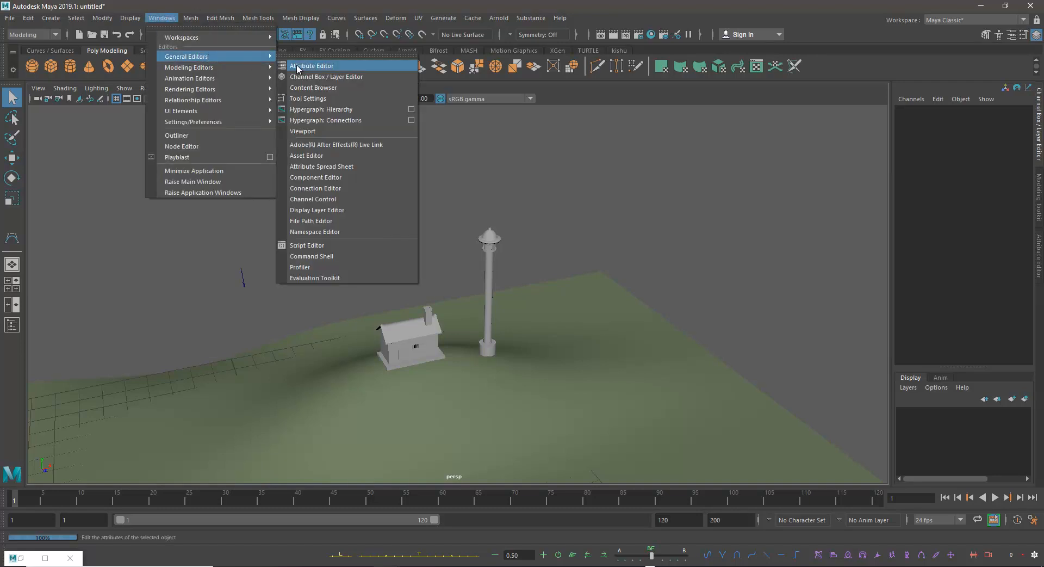
click(341, 87)
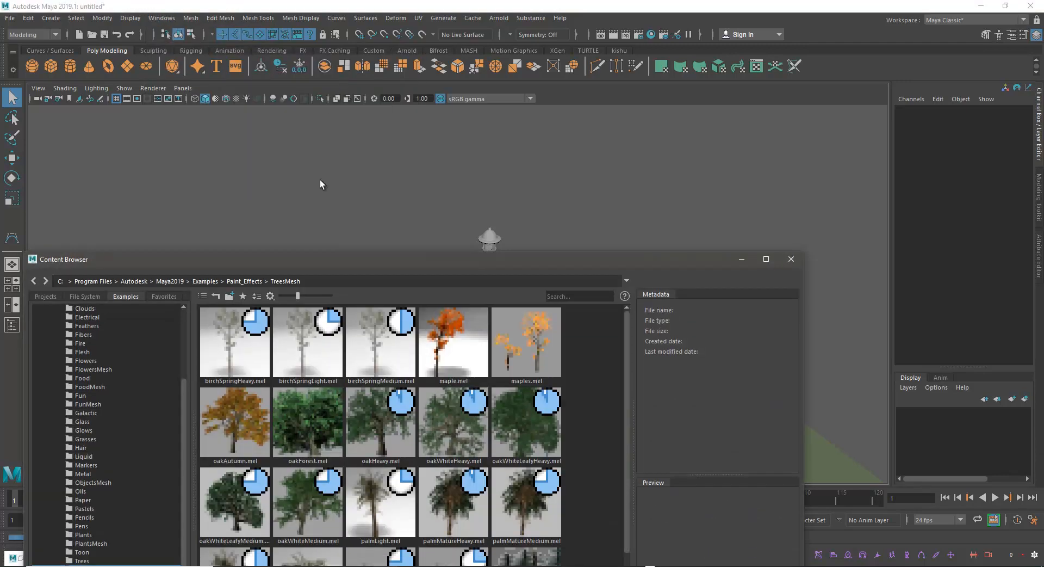
drag(318, 261, 522, 129)
scroll(303, 332, up, 4)
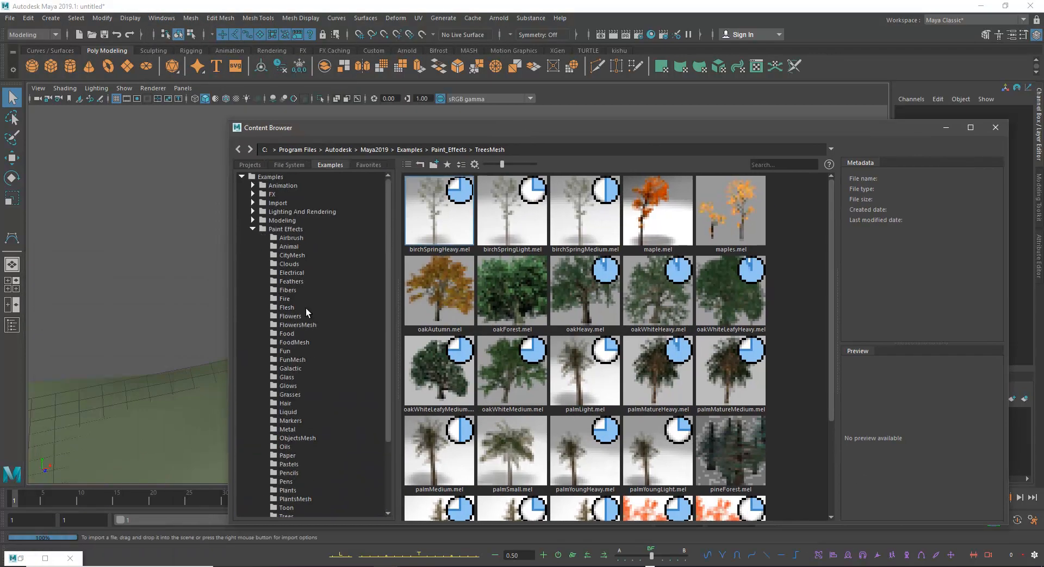
- Look through the Content Browser's projects, file system and examples, and open the TreesMesh folder of the Paint Effects examples
click(285, 165)
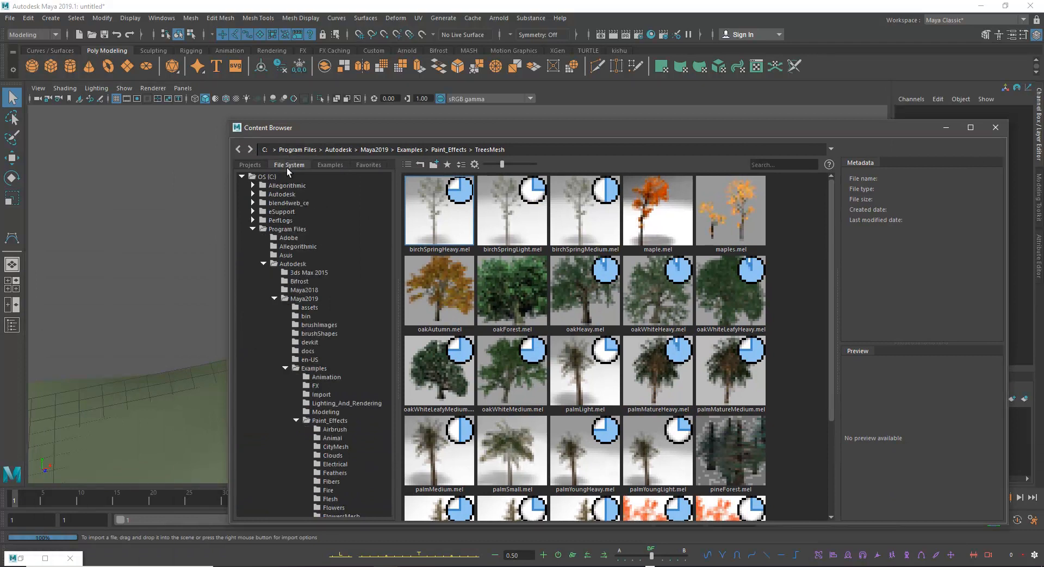
click(249, 165)
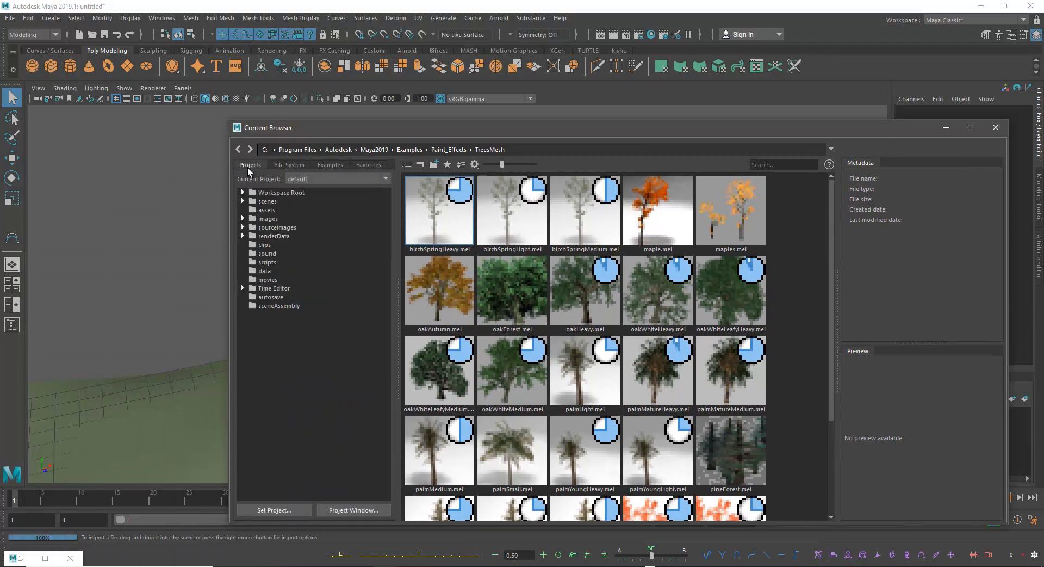
click(288, 164)
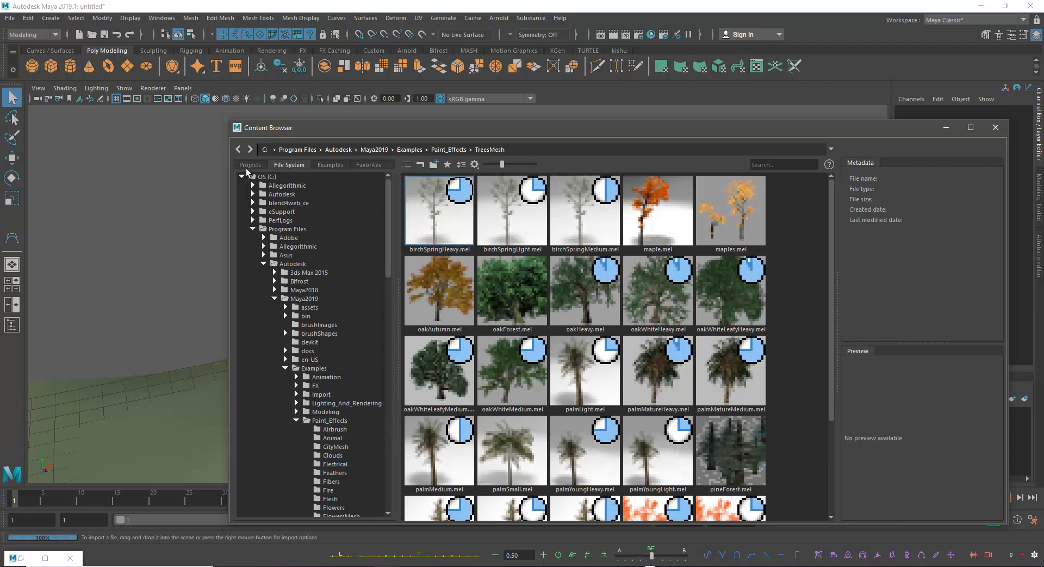
click(331, 164)
click(254, 227)
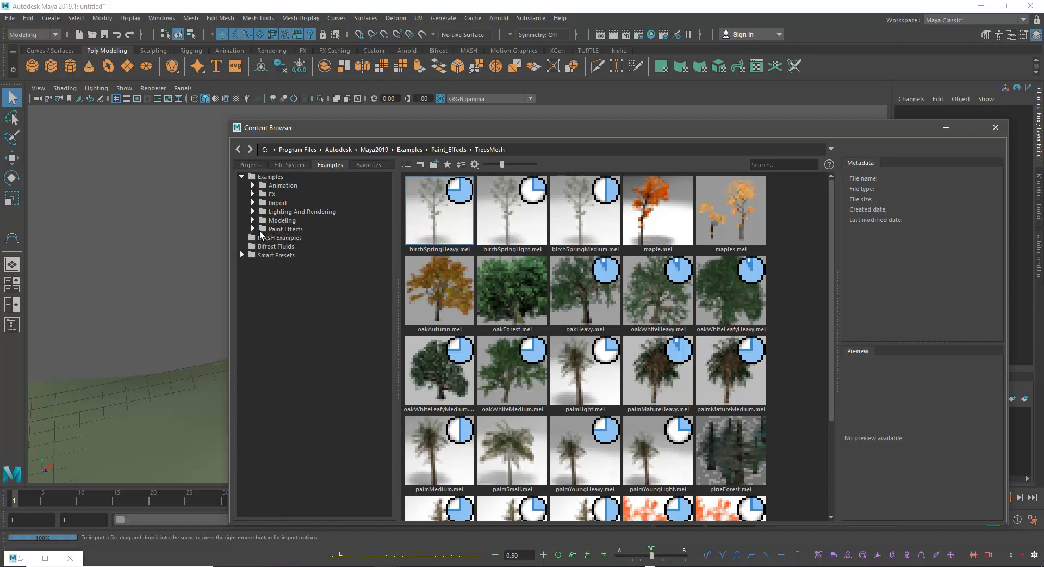
double_click(278, 230)
scroll(299, 375, down, 3)
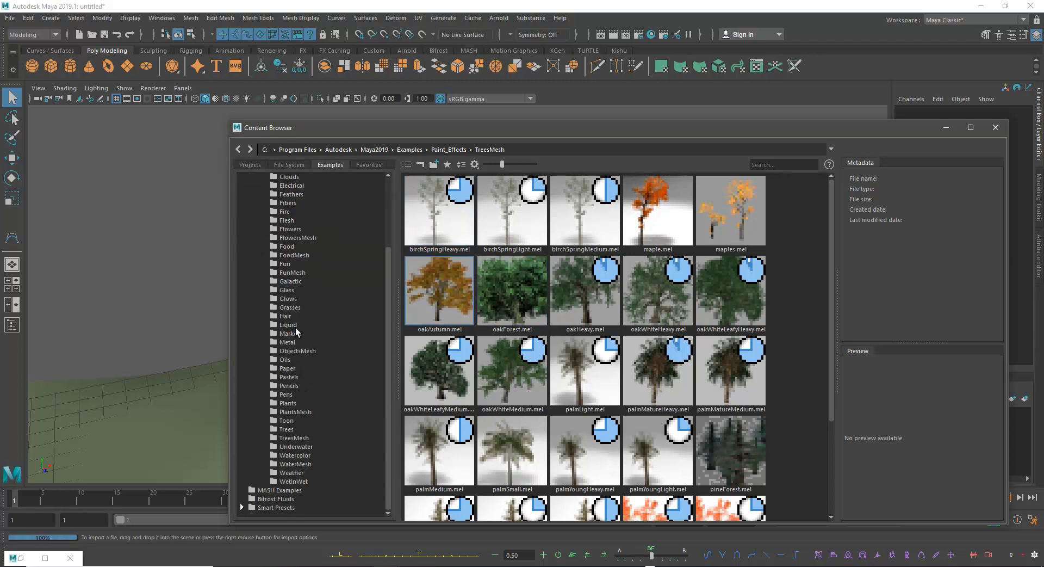
click(287, 430)
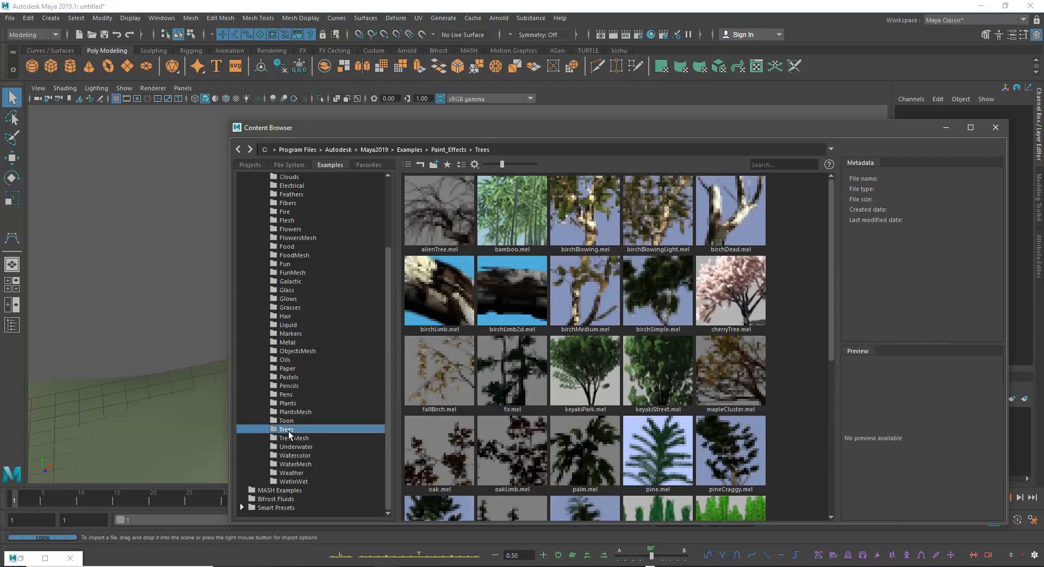
click(294, 439)
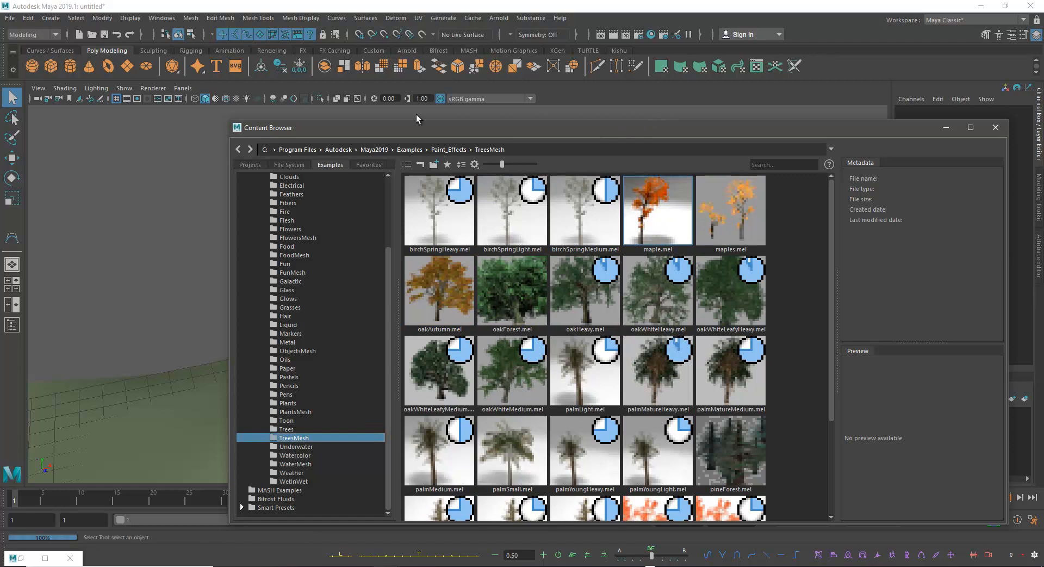
- Try the birchSpringLight brush by painting a tree on the hill in front of the house, and undo the stroke
drag(403, 133, 733, 84)
click(843, 161)
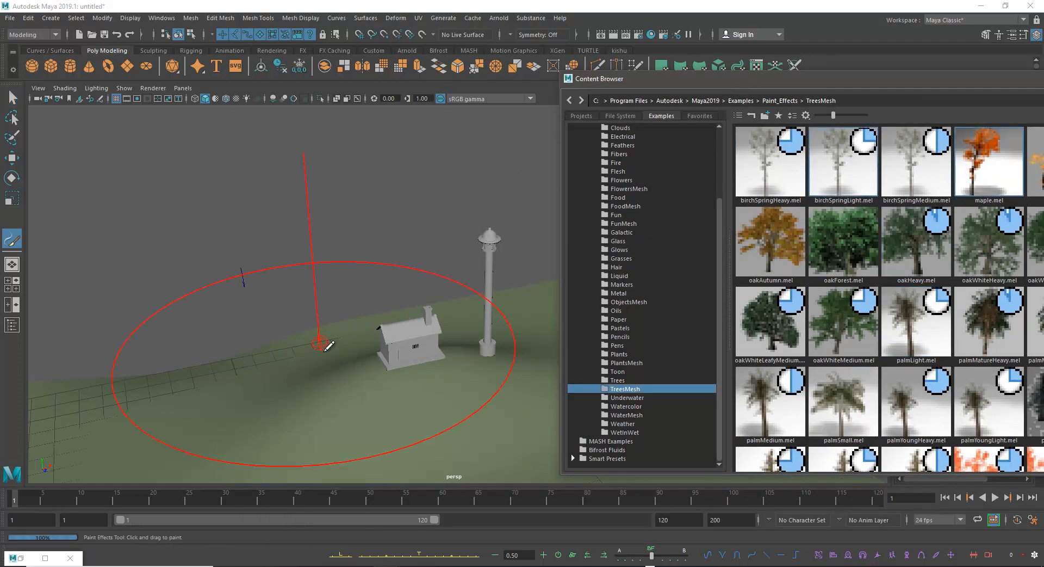
click(353, 407)
key(ctrl+z)
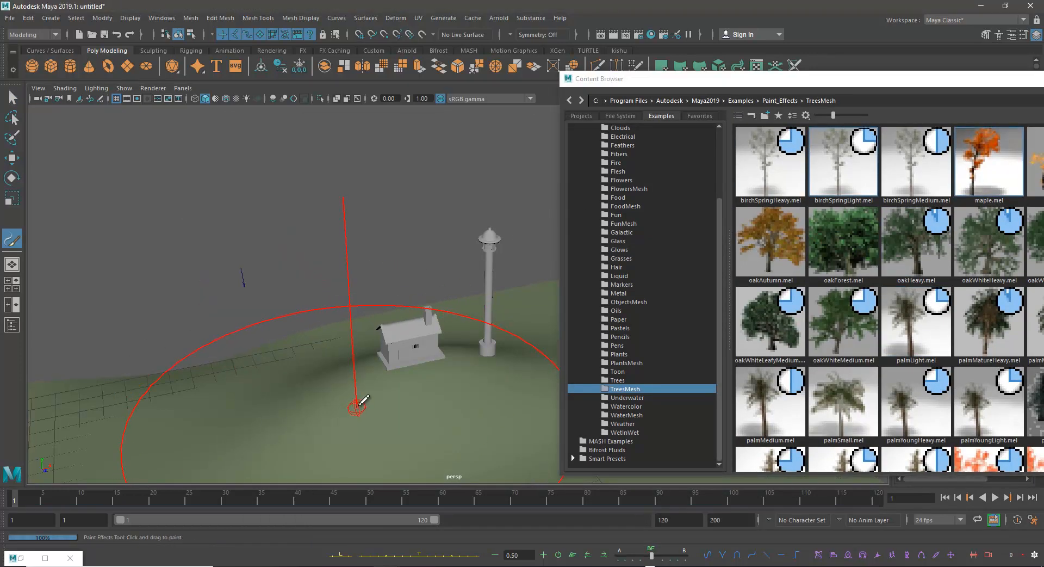
- Choose the oakWhiteMedium brush, minimize the Content Browser and paint one oak tree on the hill beside the house
drag(877, 80, 676, 29)
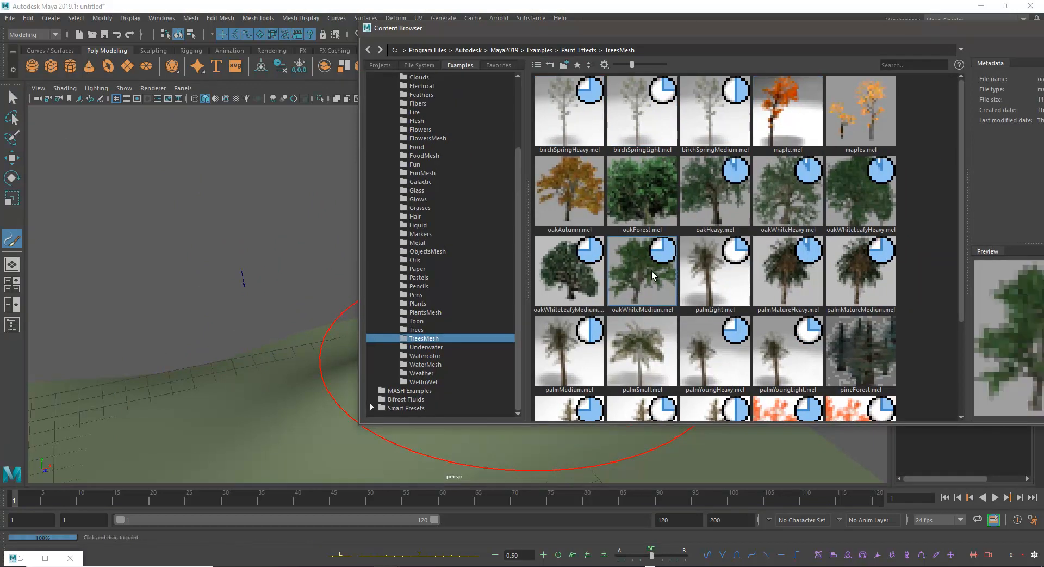
drag(949, 34, 636, 69)
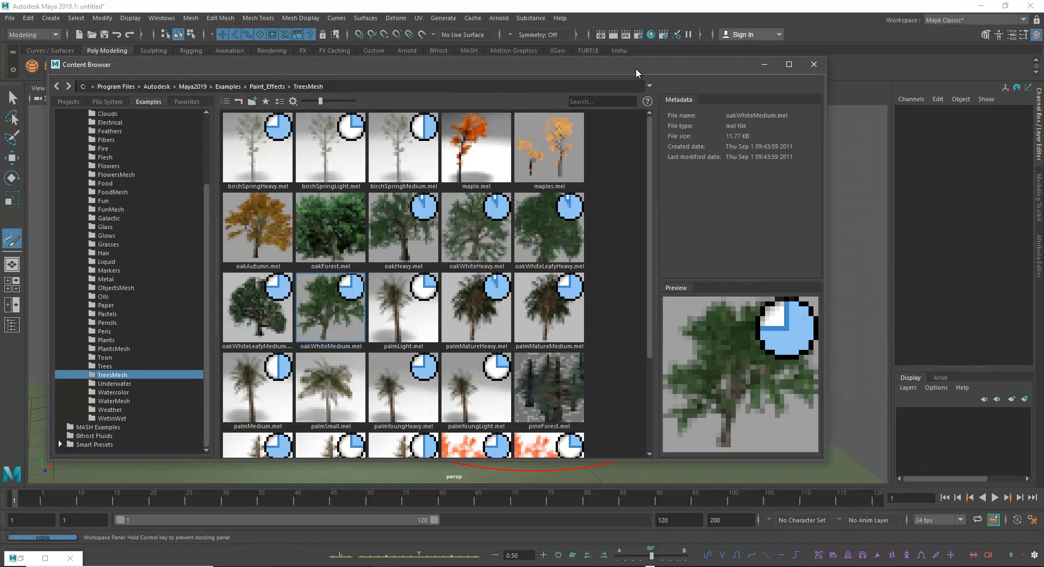
click(765, 66)
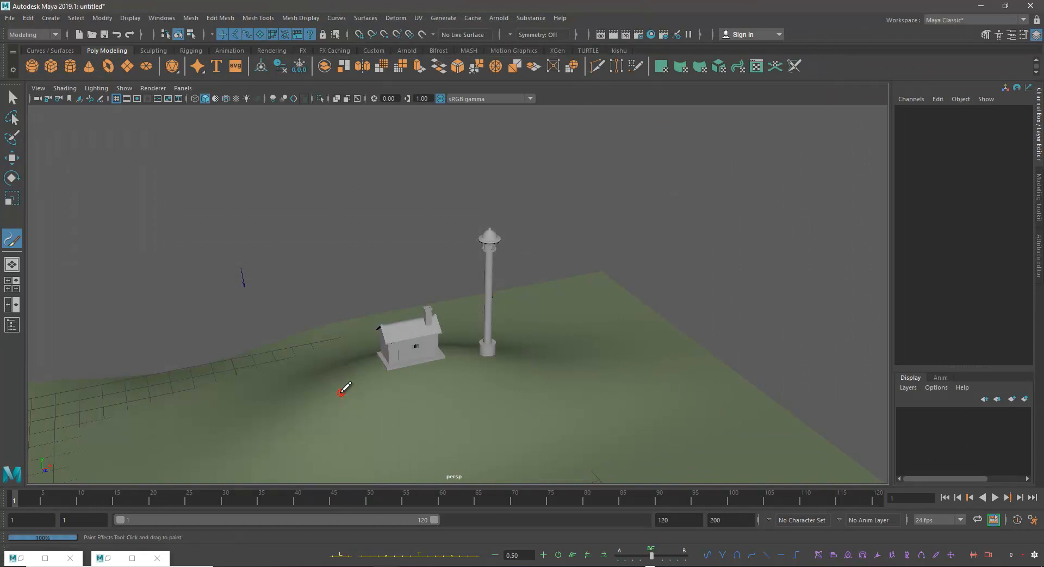
drag(337, 361, 359, 411)
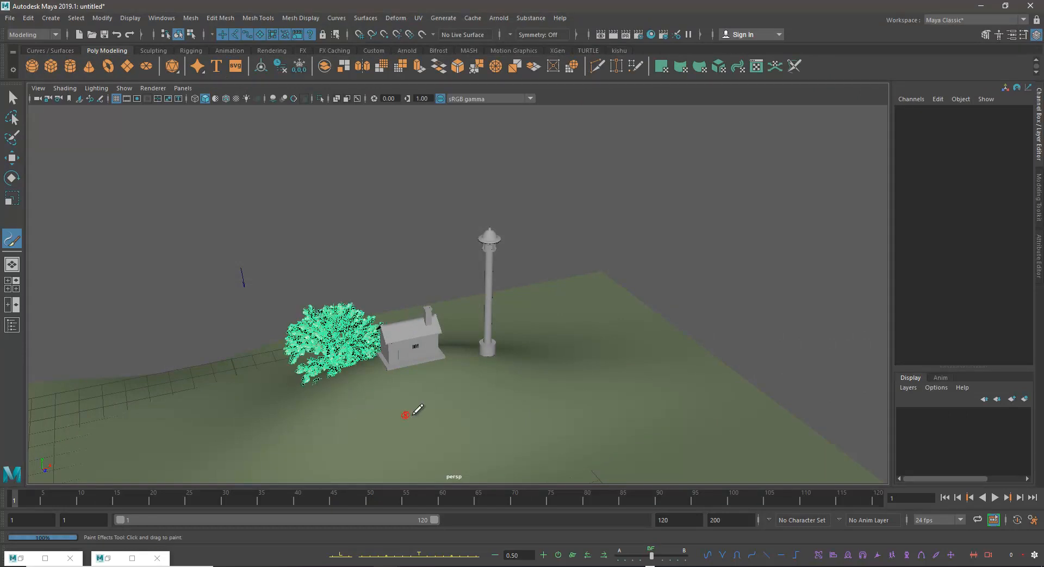
- Raise the oak tree with the Move tool to a Translate Y of about 1.943
mouse_move(424, 399)
alt+mouse_down()
mouse_move(472, 334)
mouse_move(399, 361)
alt+mouse_up()
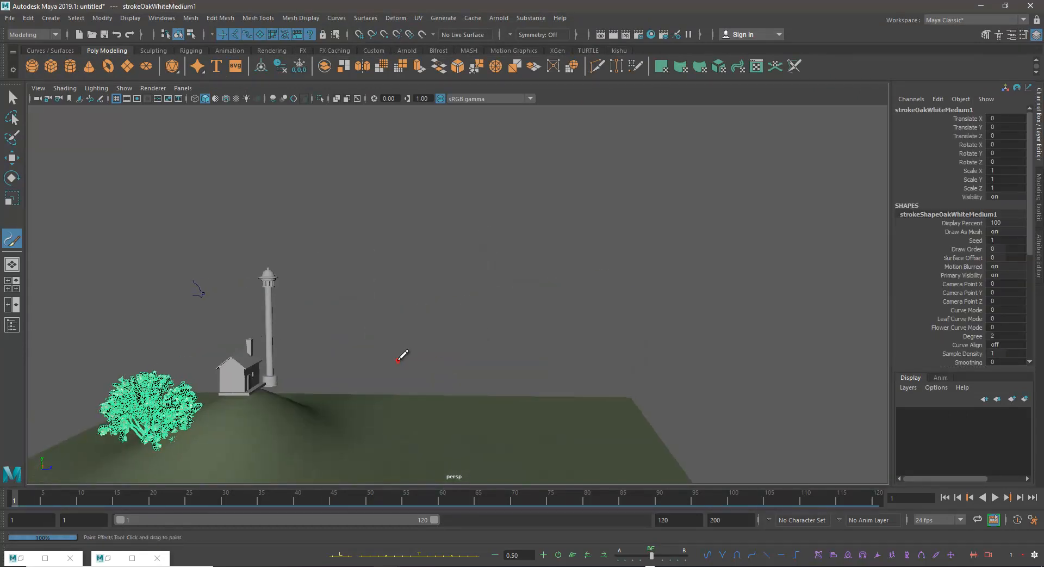
key(f)
alt+drag(513, 303, 612, 291)
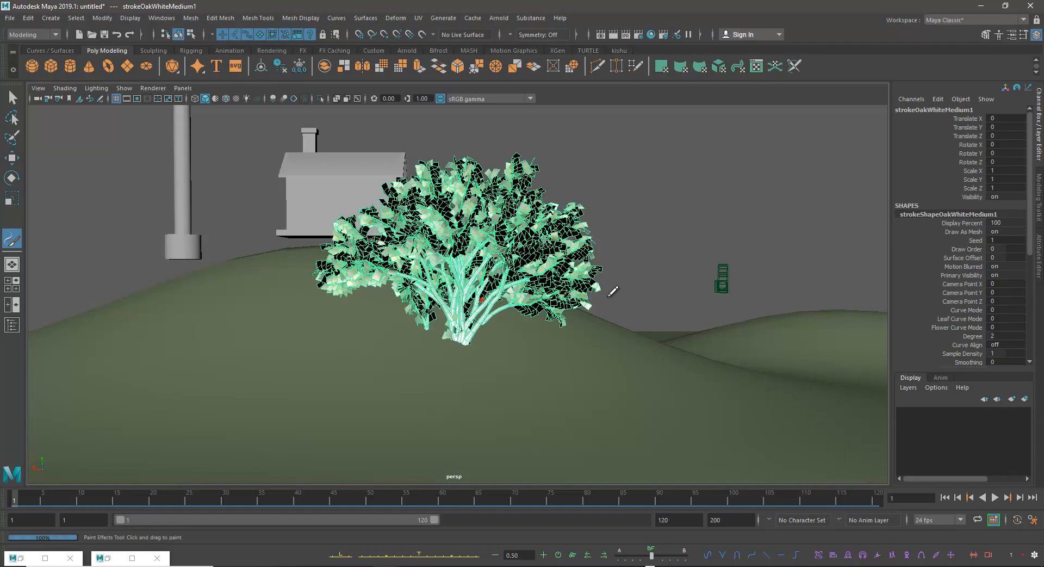
key(w)
drag(626, 324, 724, 277)
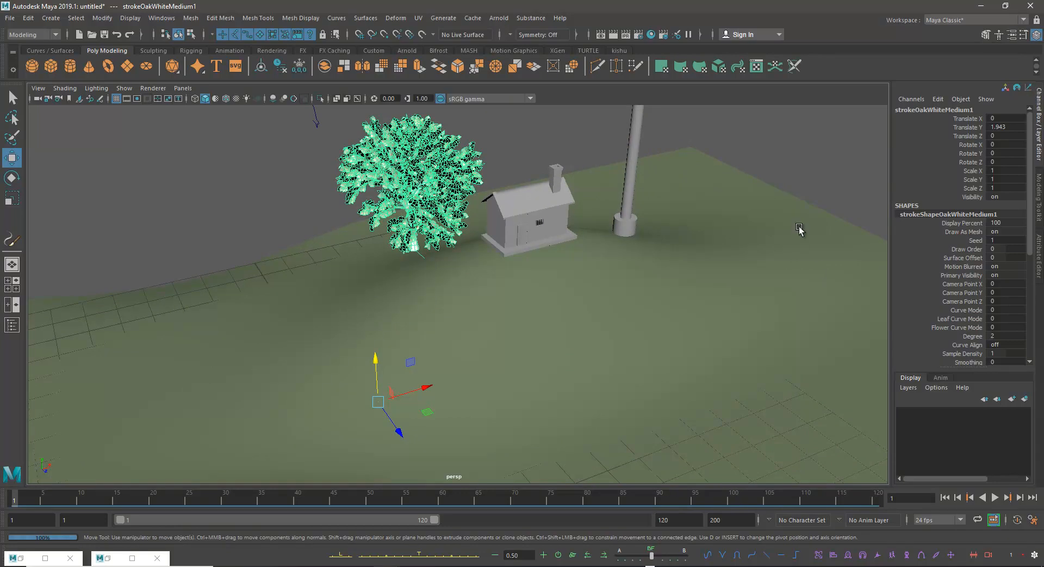
alt+middle_drag(476, 231, 437, 278)
- Open the oak stroke's attributes in the Attribute Editor and set its sample density to about 1.168
scroll(982, 308, down, 8)
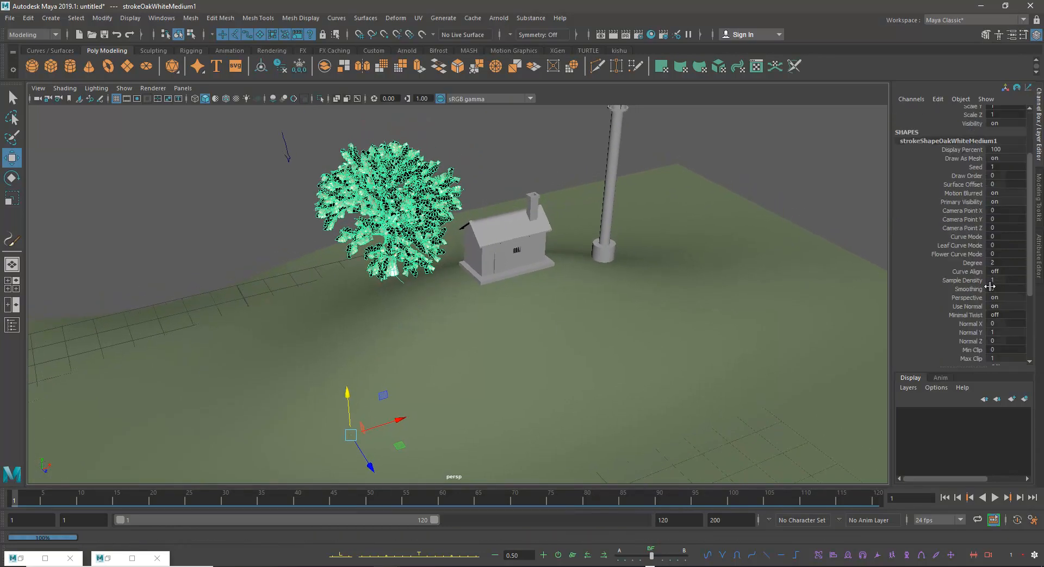
scroll(979, 310, up, 8)
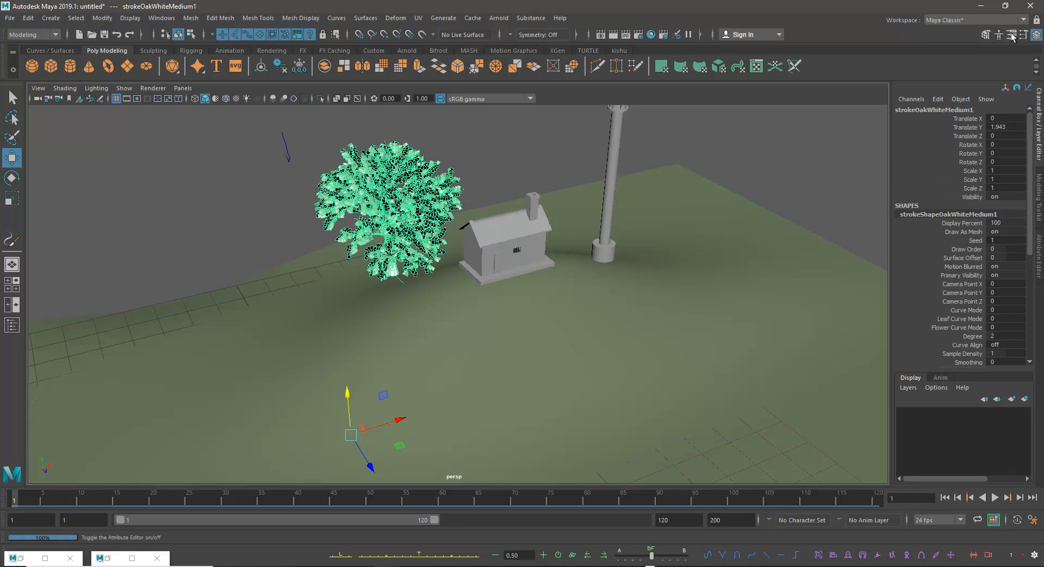
click(1011, 34)
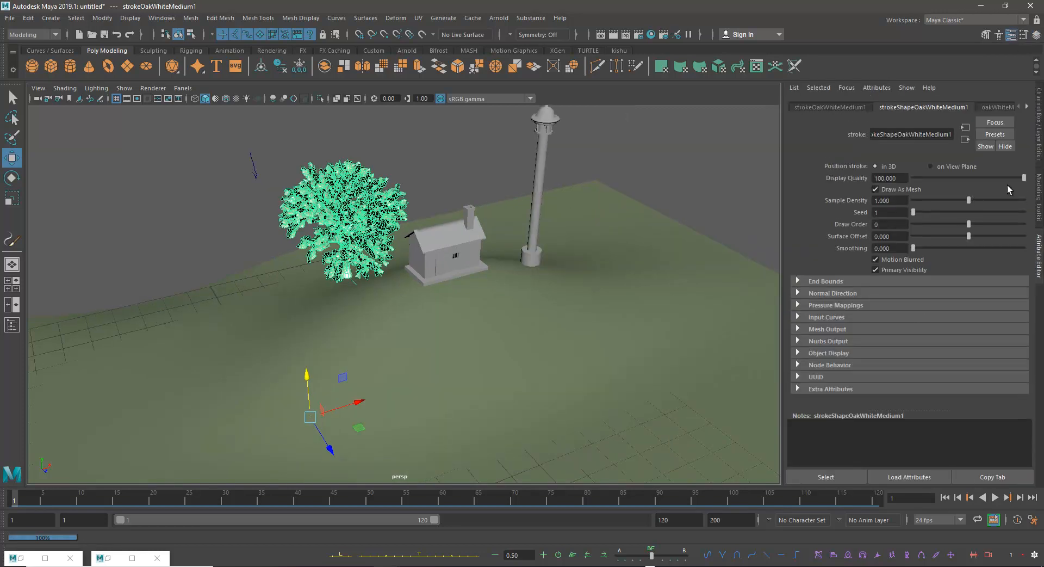
drag(1022, 181, 1024, 181)
drag(968, 200, 977, 201)
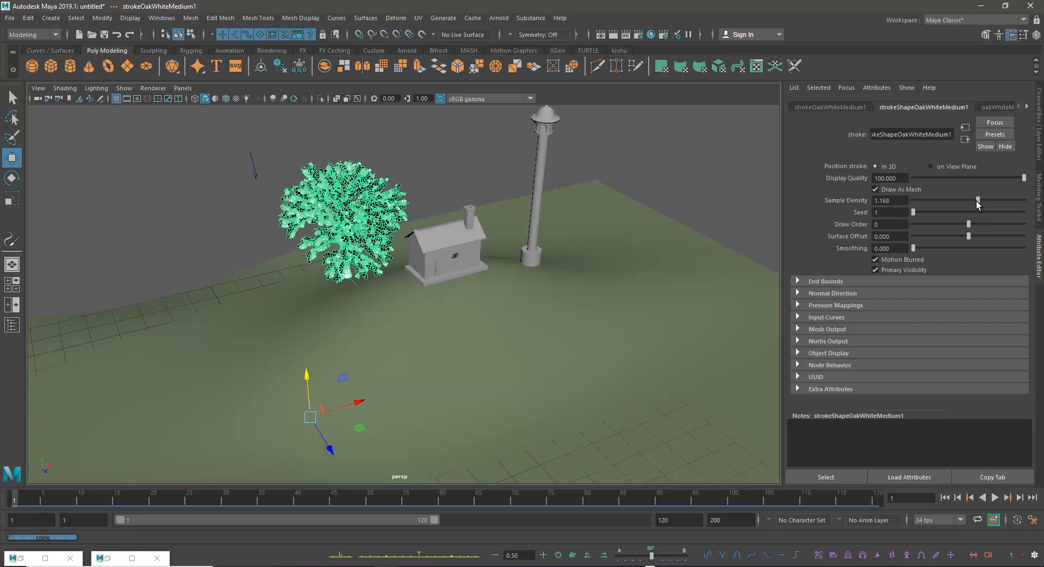
- Expand the stroke's End Bounds, Normal Direction and Pressure Mappings settings and lower its display quality to about 80.5
click(818, 282)
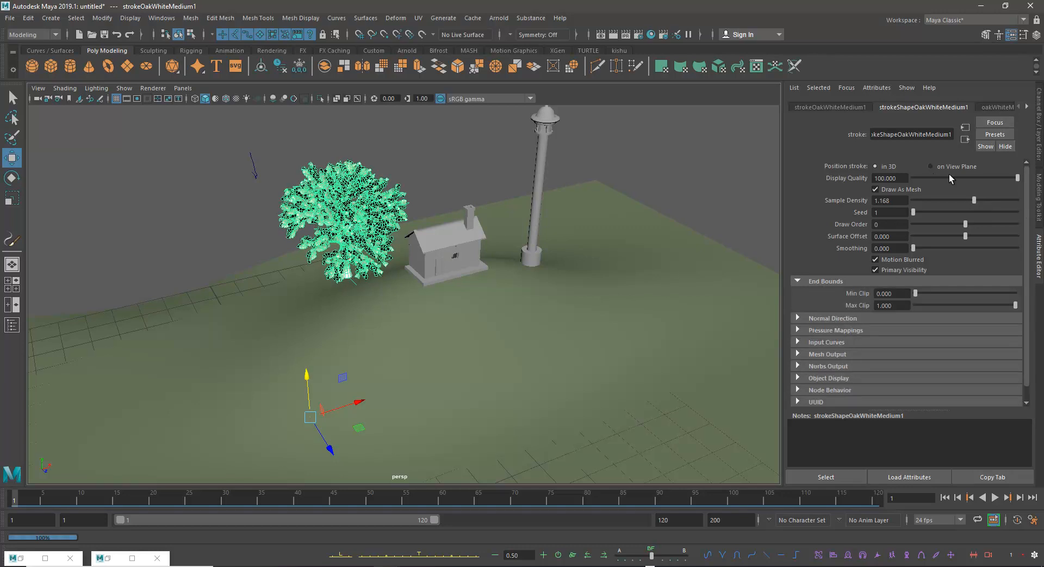
click(819, 318)
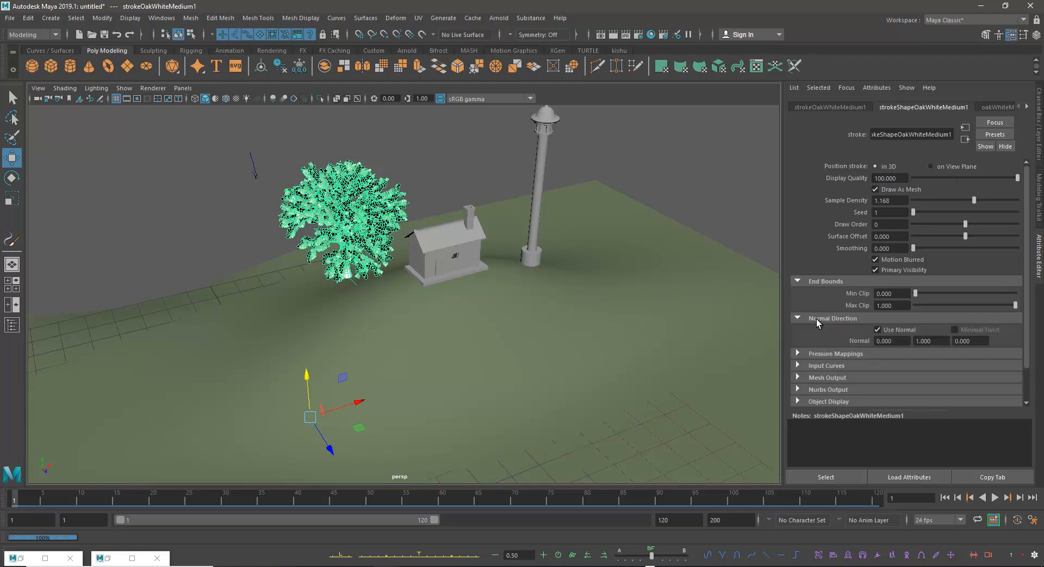
click(811, 354)
scroll(814, 315, down, 3)
scroll(815, 315, up, 3)
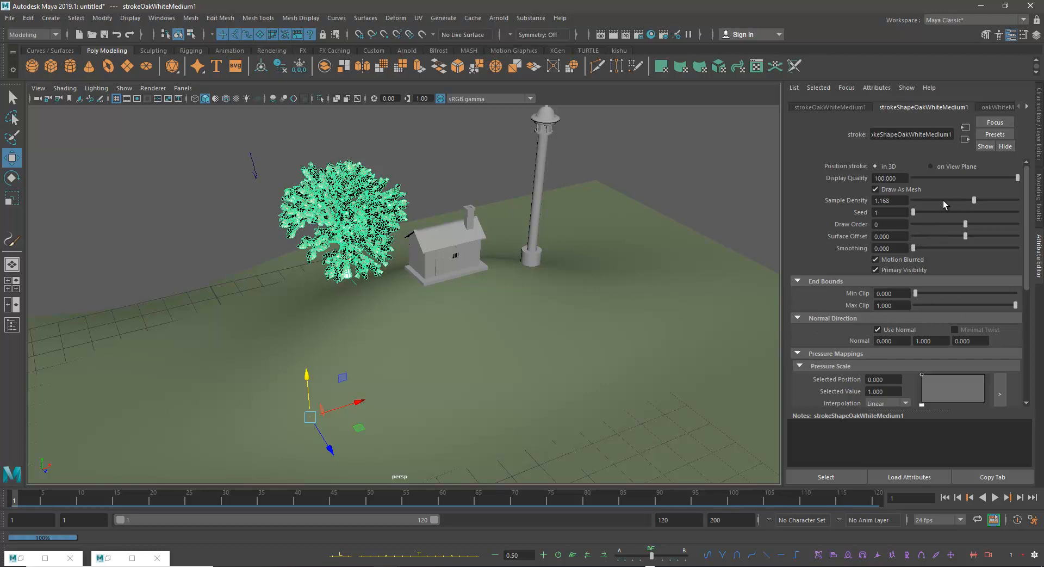
mouse_move(996, 178)
mouse_down()
mouse_move(968, 178)
mouse_move(998, 181)
mouse_up()
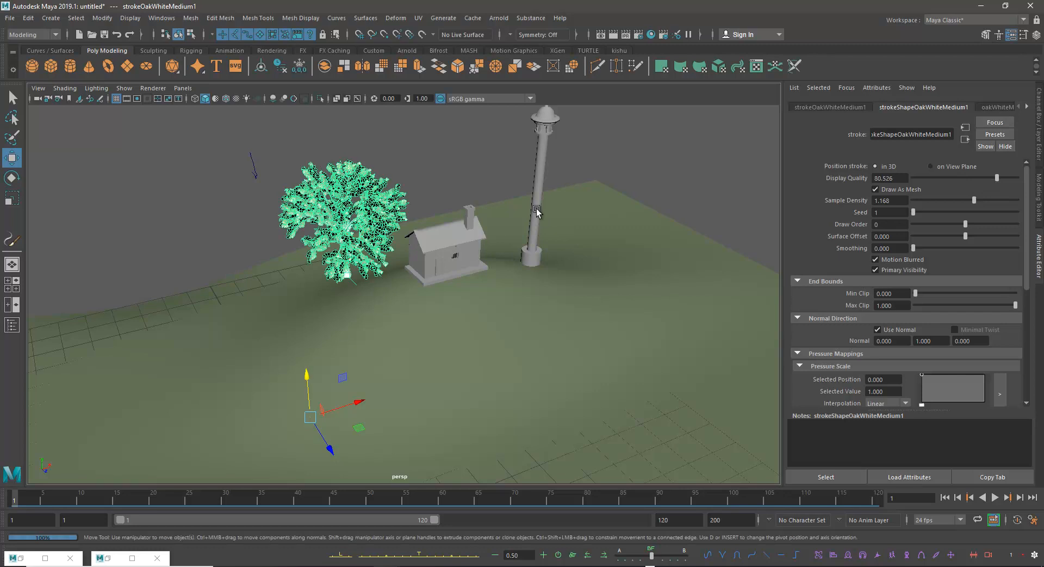
- Vary the oak tree's shape by setting the stroke's seed to 79 and its draw order to 1
alt+drag(418, 278, 417, 228)
alt+right_drag(417, 229, 483, 261)
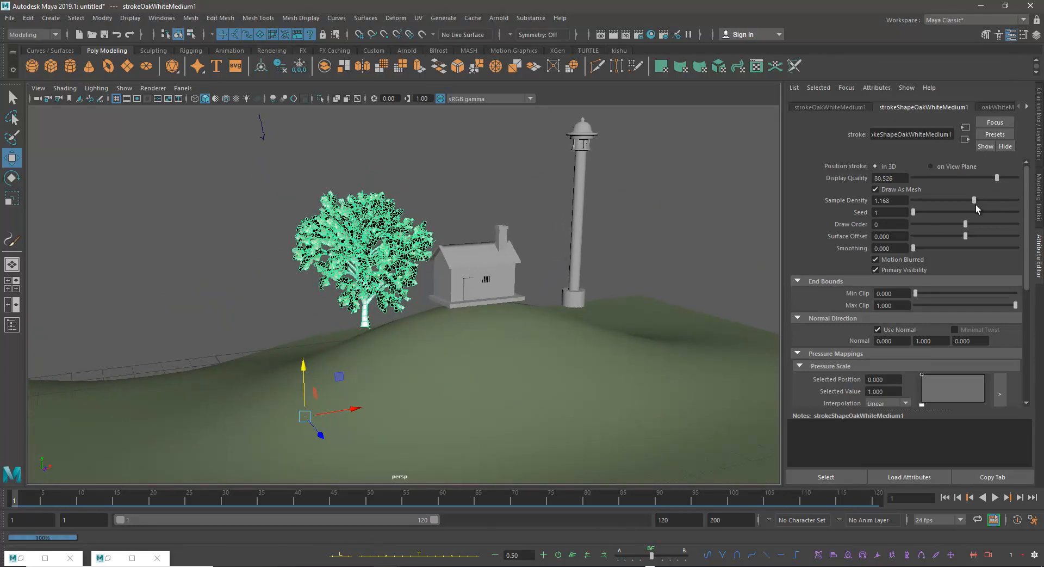
drag(916, 212, 923, 214)
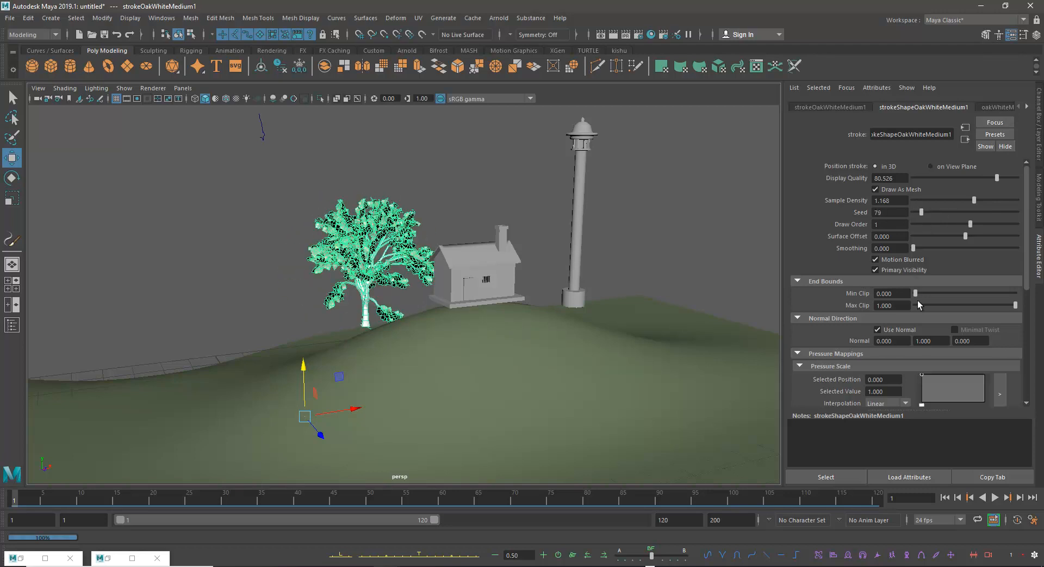
- Raise the oak stroke's display quality to about 87.895 and center the tree's pivot
drag(992, 180, 1003, 175)
alt+drag(473, 192, 563, 261)
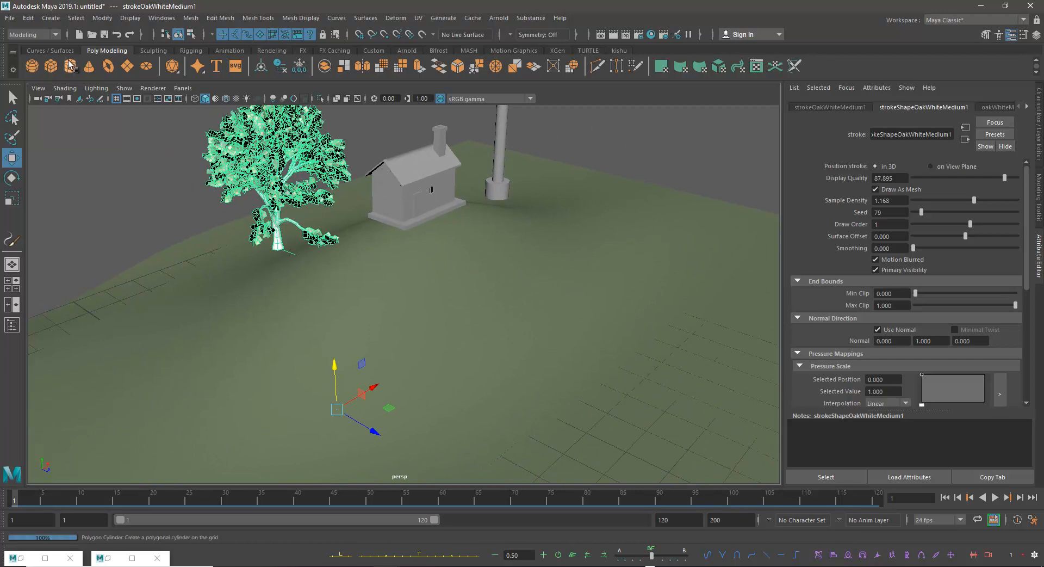
click(109, 21)
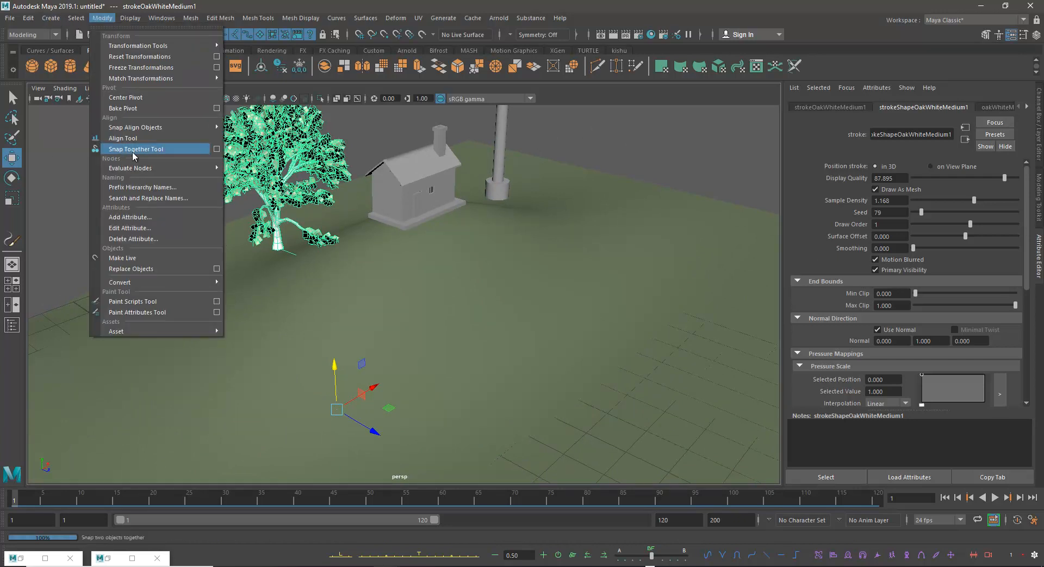
click(133, 96)
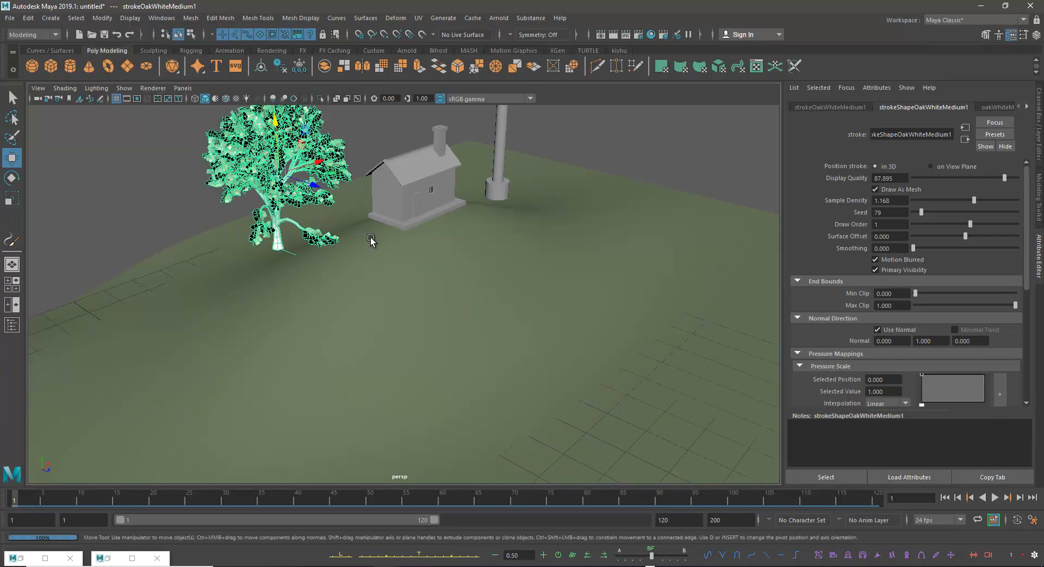
- Move the oak tree along the hillside with the Move tool to reposition it beside the house
alt+drag(403, 259, 322, 255)
drag(284, 187, 422, 211)
scroll(413, 234, up, 2)
alt+drag(407, 250, 464, 261)
scroll(464, 264, up, 1)
drag(324, 133, 433, 206)
alt+drag(425, 215, 390, 234)
drag(380, 165, 379, 170)
key(ctrl+z)
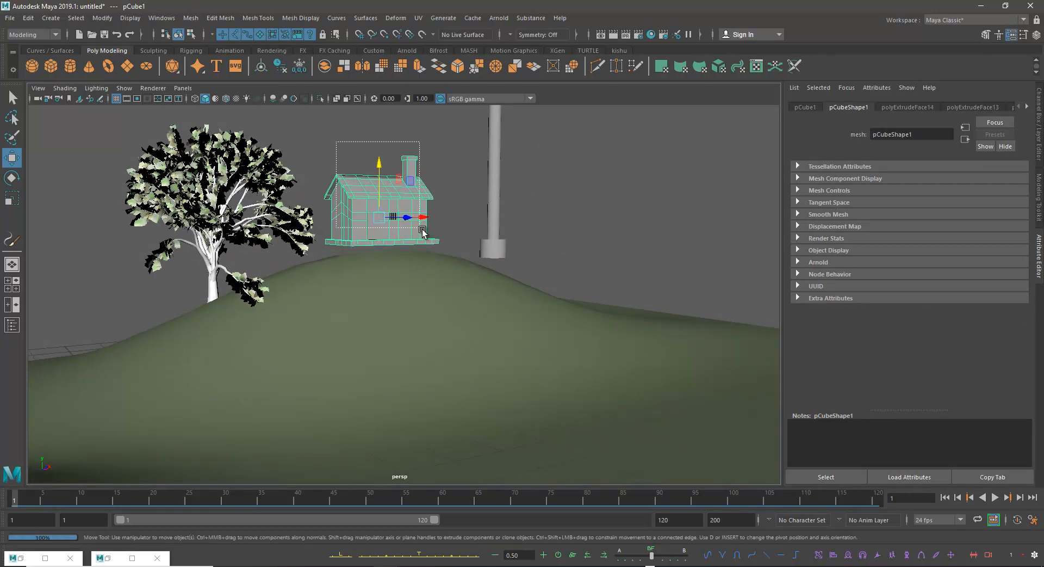
- Select the house together with its door and window bars and lower it slightly toward the hilltop
click(409, 173)
drag(396, 169, 336, 213)
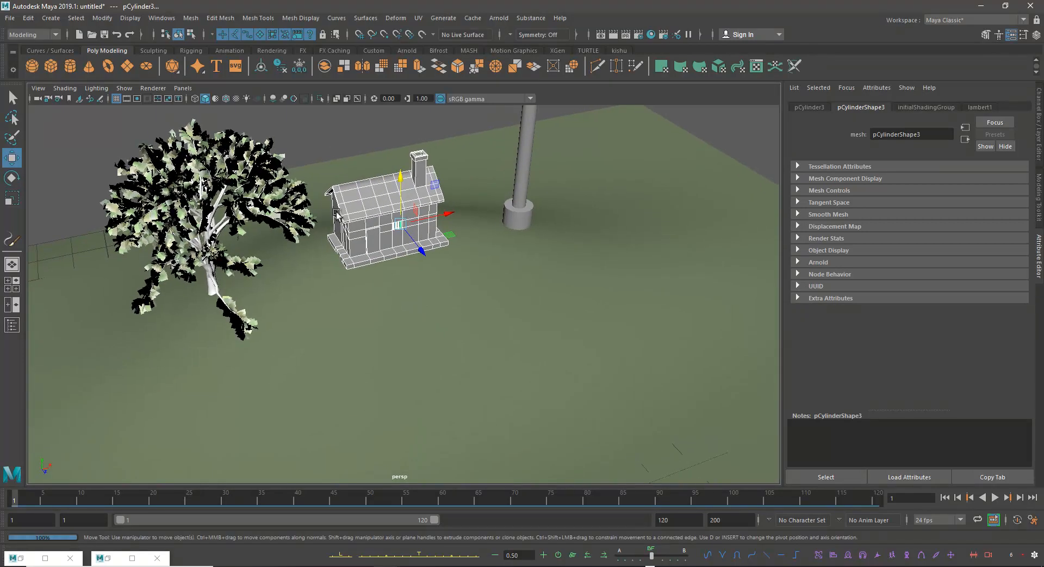
alt+middle_drag(336, 213, 355, 287)
alt+right_drag(354, 287, 417, 299)
alt+drag(418, 299, 408, 239)
alt+right_drag(408, 240, 459, 331)
alt+middle_drag(459, 331, 476, 234)
alt+drag(476, 234, 544, 243)
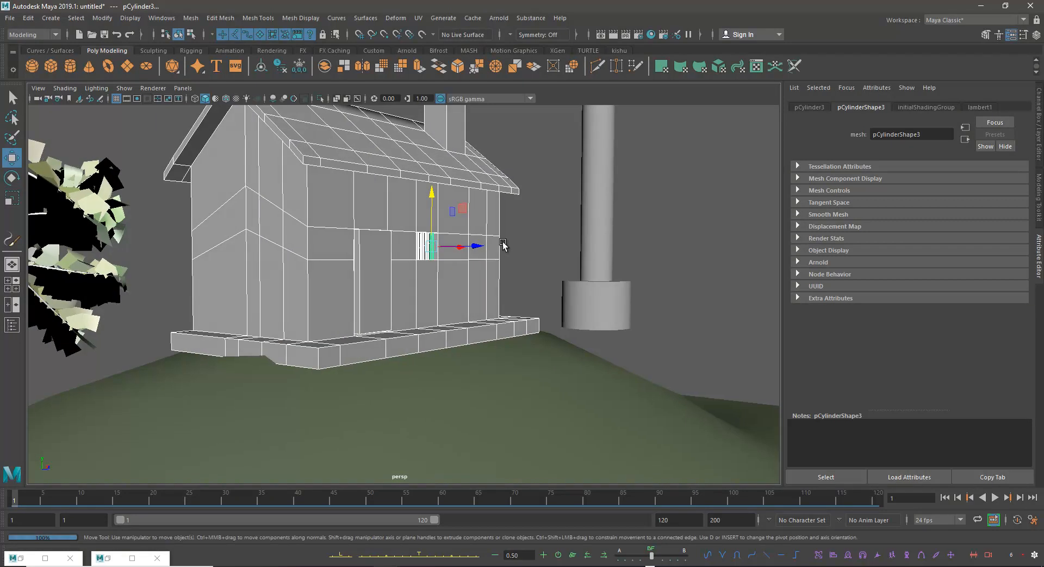
drag(430, 195, 430, 200)
- Select the bottom vertices of the house's base slab and frame them in the side view
alt+right_drag(288, 283, 330, 370)
alt+middle_drag(330, 370, 341, 321)
right_drag(341, 321, 299, 284)
alt+drag(308, 296, 461, 323)
key(space)
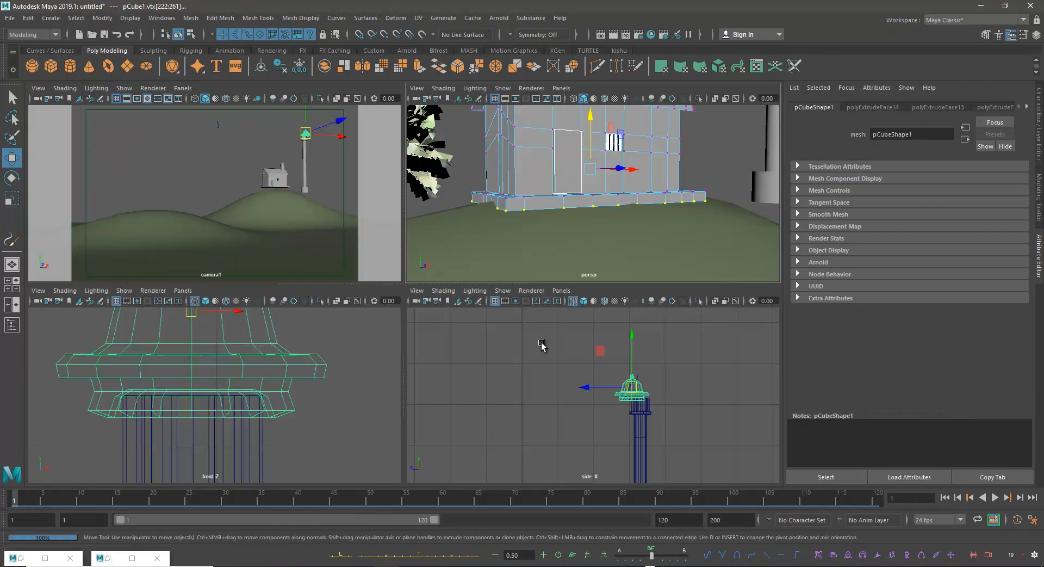
key(space)
key(f)
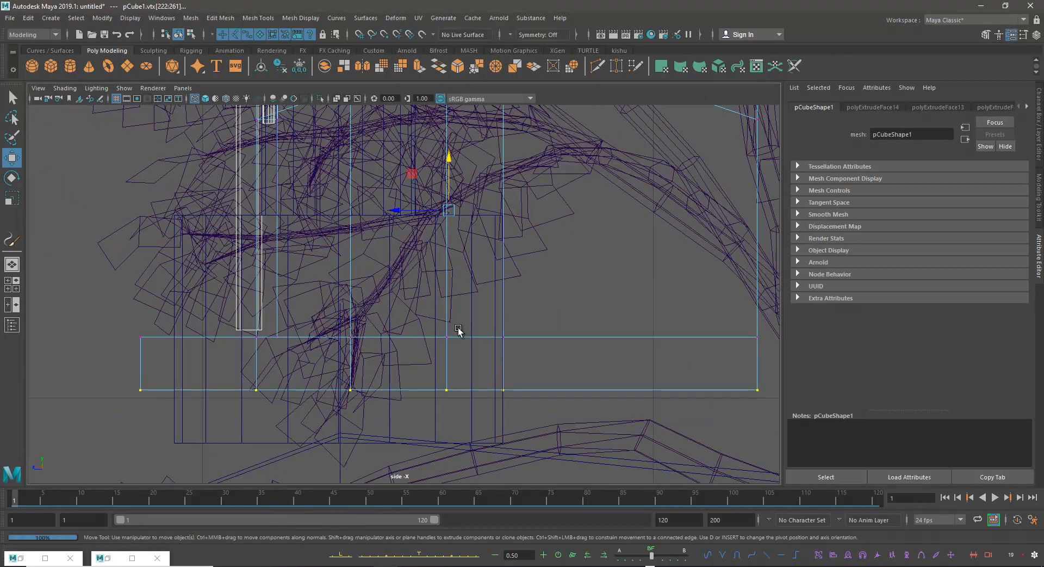
click(585, 223)
key(space)
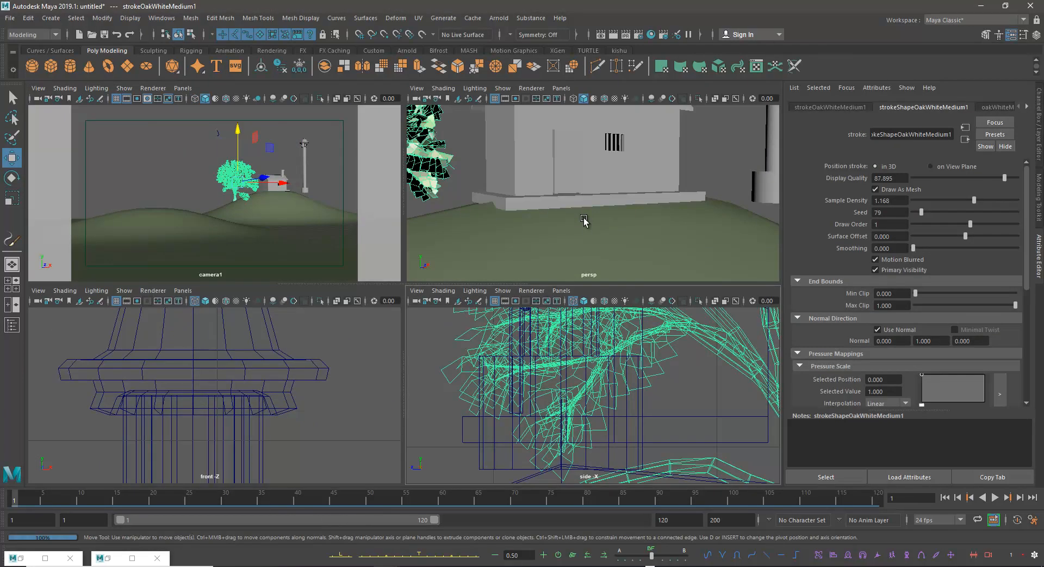
key(space)
key(space)
key(space)
click(590, 340)
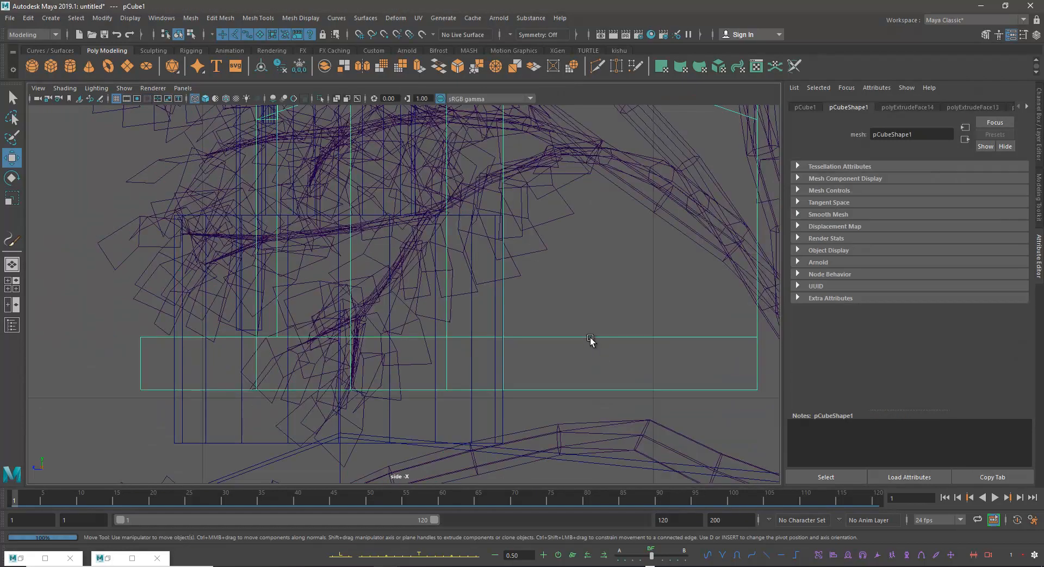
right_drag(590, 342, 446, 303)
drag(105, 372, 871, 486)
click(712, 391)
key(space)
key(space)
click(210, 203)
click(532, 338)
mouse_move(496, 277)
right_down()
mouse_move(368, 305)
mouse_move(351, 295)
right_up()
drag(93, 384, 785, 468)
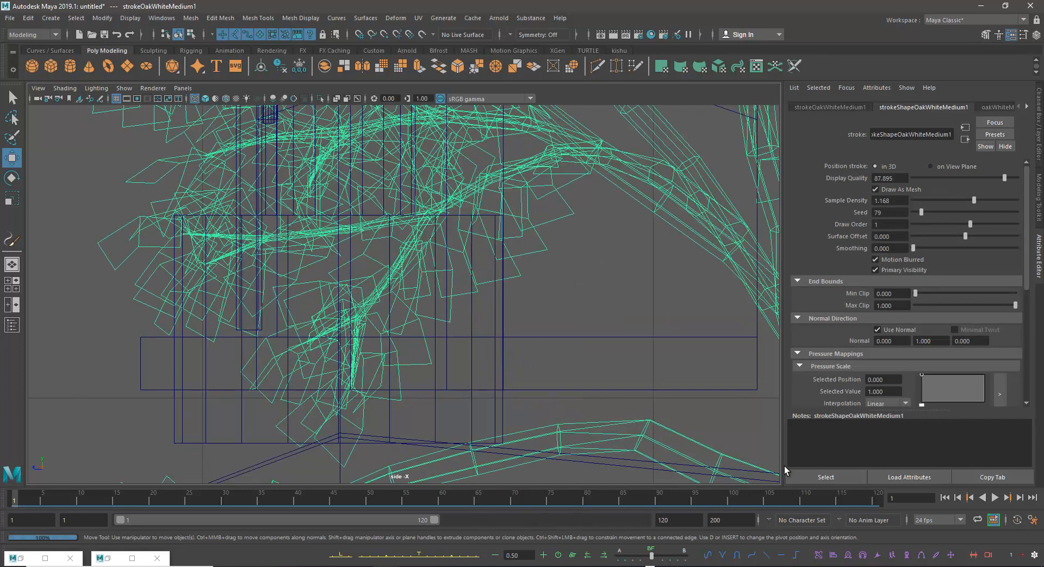
- Return to vertex editing on the house and hide strokes in the side view
click(558, 337)
right_drag(531, 342, 498, 281)
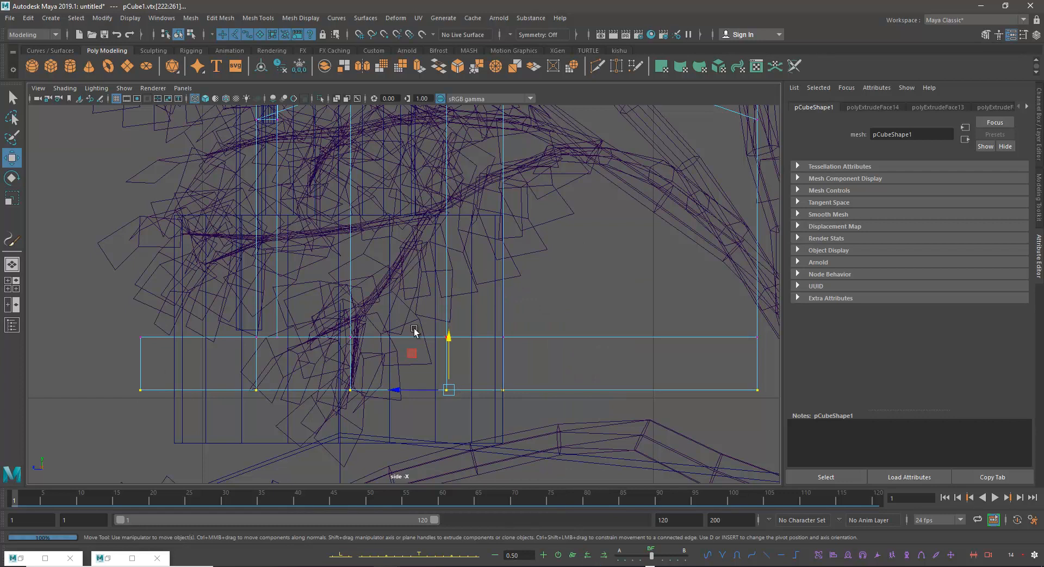
click(124, 88)
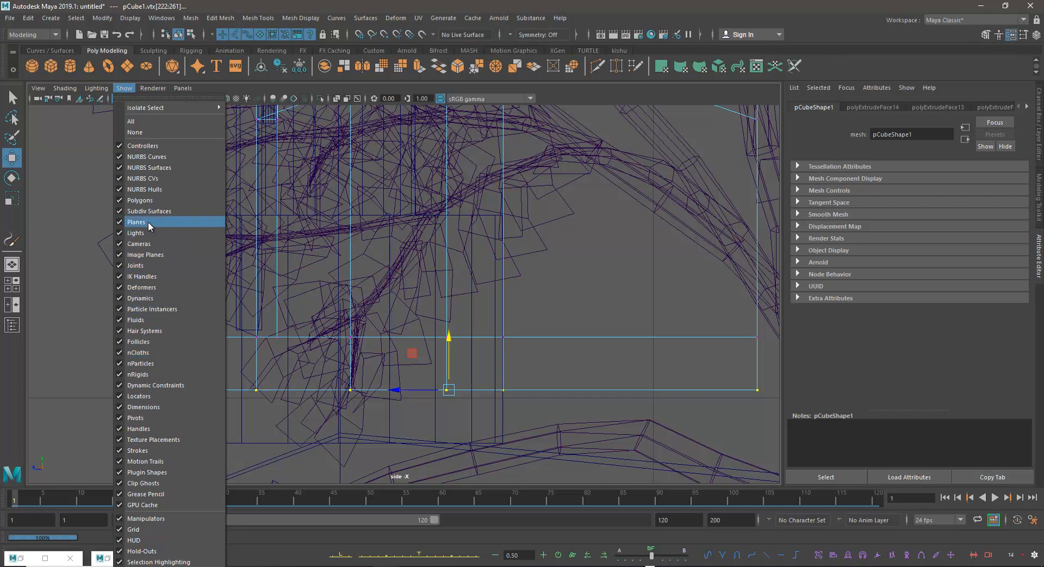
click(139, 451)
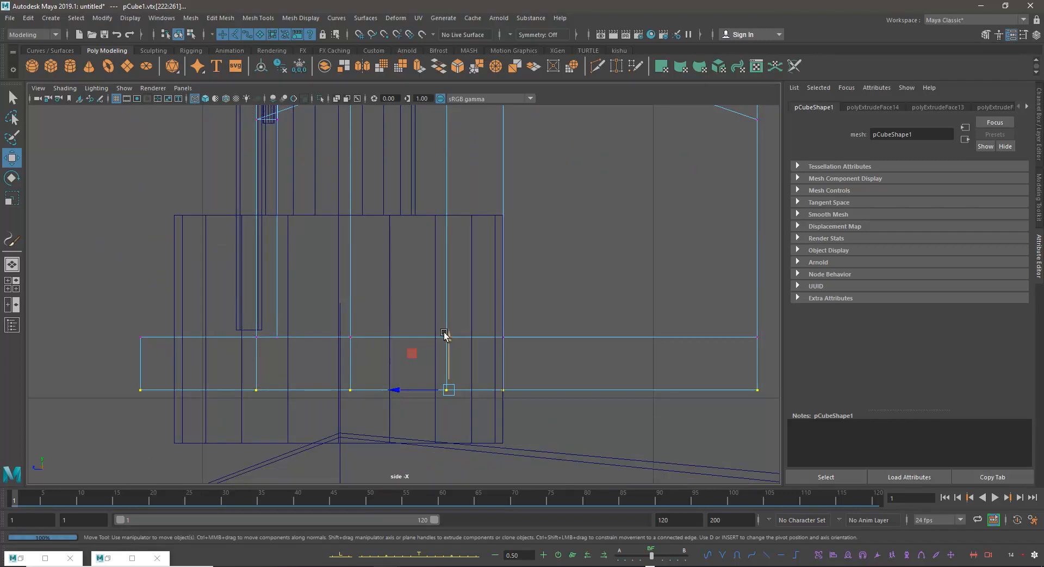
- Lower the bottom vertices of the house's base slab so that the foundation extends down into the hill
drag(451, 337, 450, 340)
drag(97, 368, 780, 427)
drag(453, 346, 447, 416)
key(space)
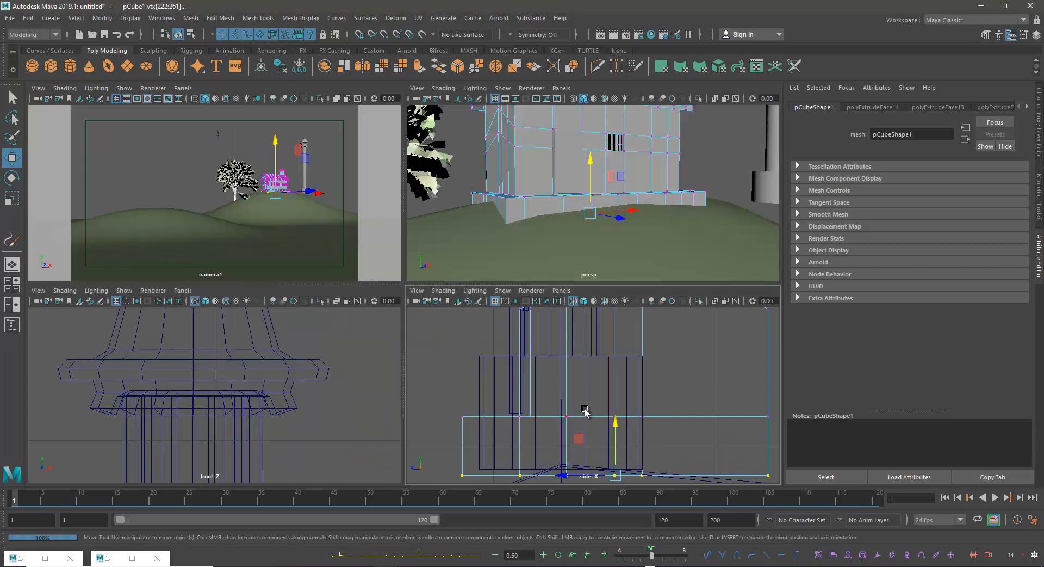
key(space)
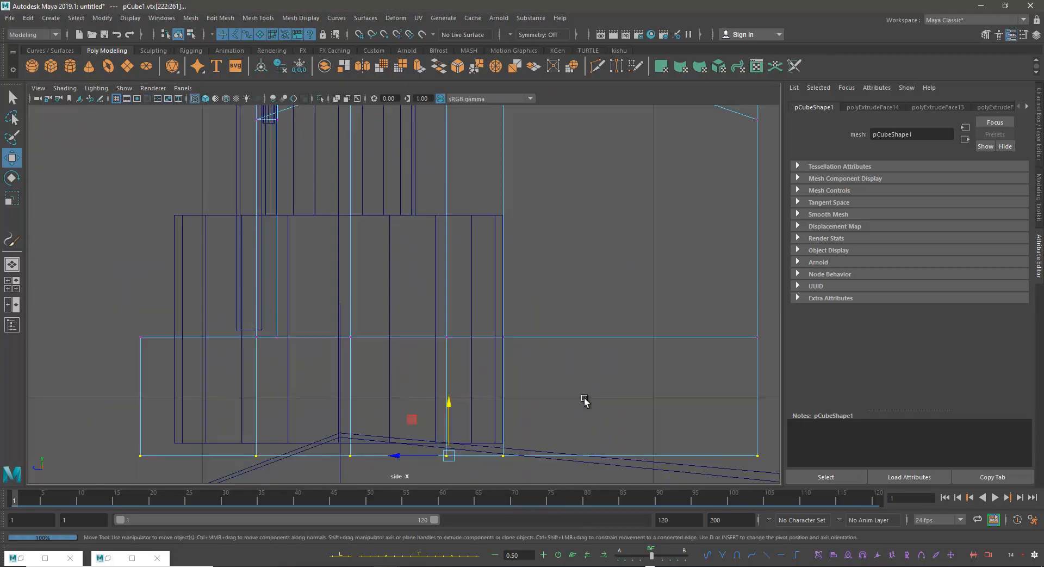
- Show strokes in the side view again and return to the perspective view
click(124, 89)
click(136, 451)
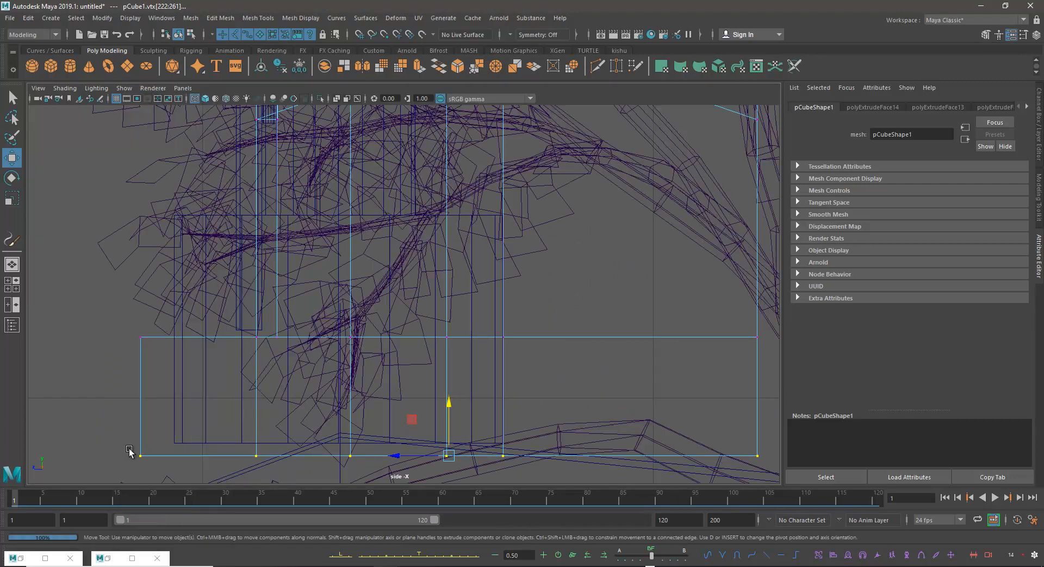
key(space)
key(space)
- Return to object selection and rotate the house's door partly open about its hinge edge
scroll(598, 242, down, 10)
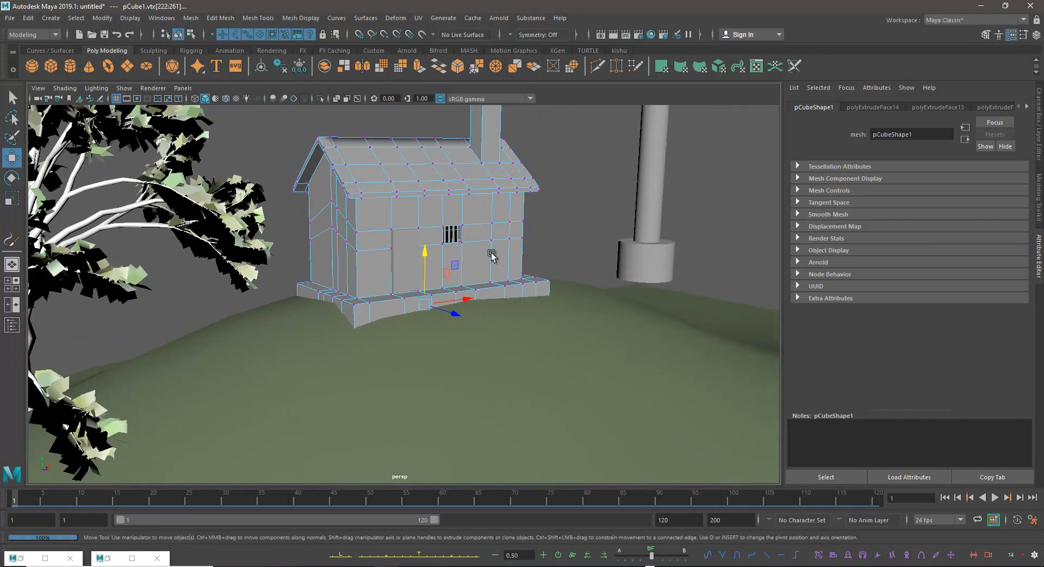
alt+middle_drag(491, 258, 508, 275)
alt+drag(519, 276, 501, 282)
scroll(472, 269, up, 2)
alt+drag(392, 260, 375, 287)
right_drag(477, 250, 544, 207)
click(418, 275)
key(f)
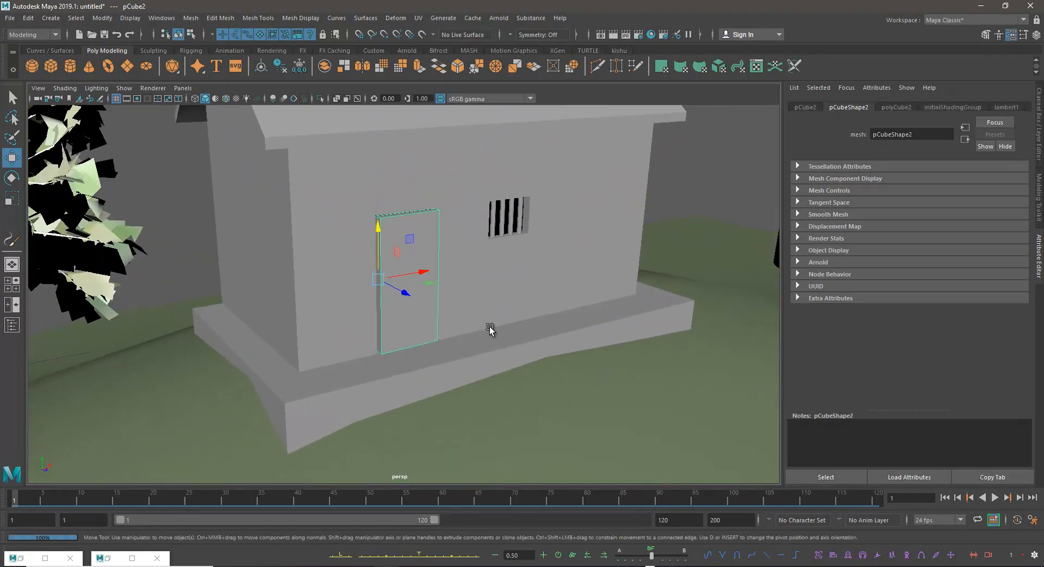
click(11, 177)
drag(370, 294, 396, 320)
key(w)
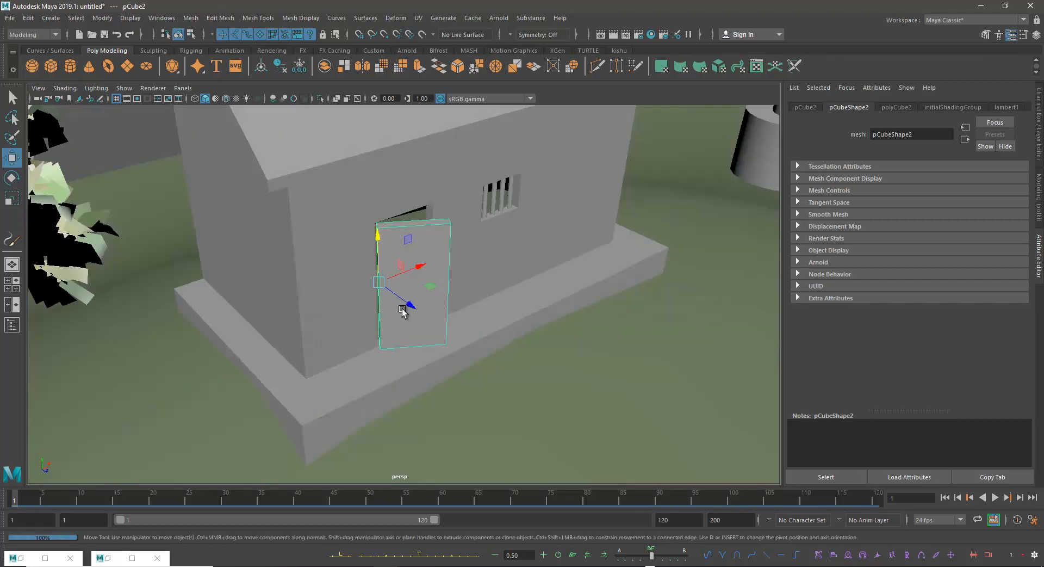
alt+drag(533, 289, 470, 267)
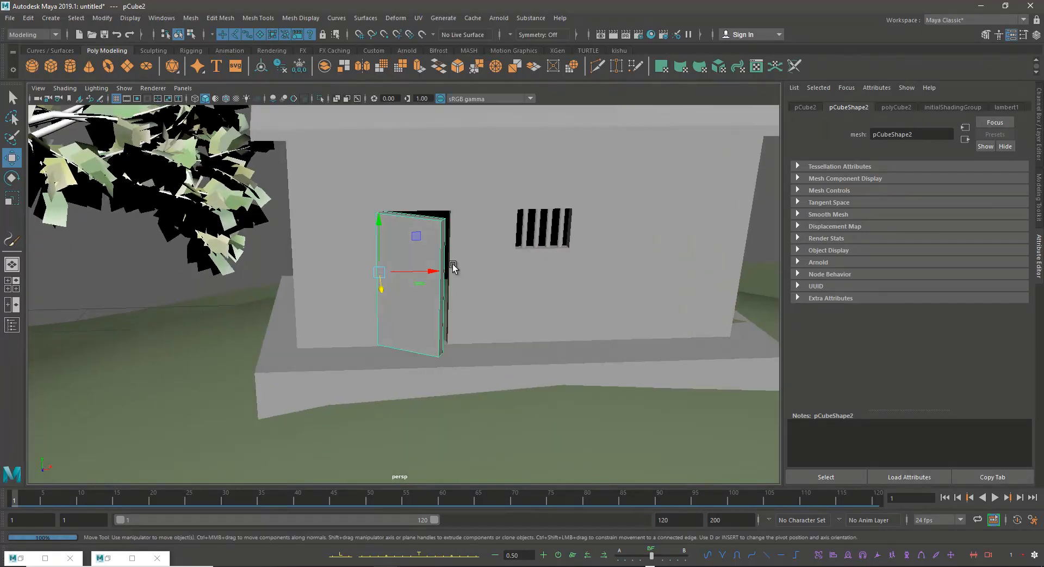
scroll(458, 262, down, 10)
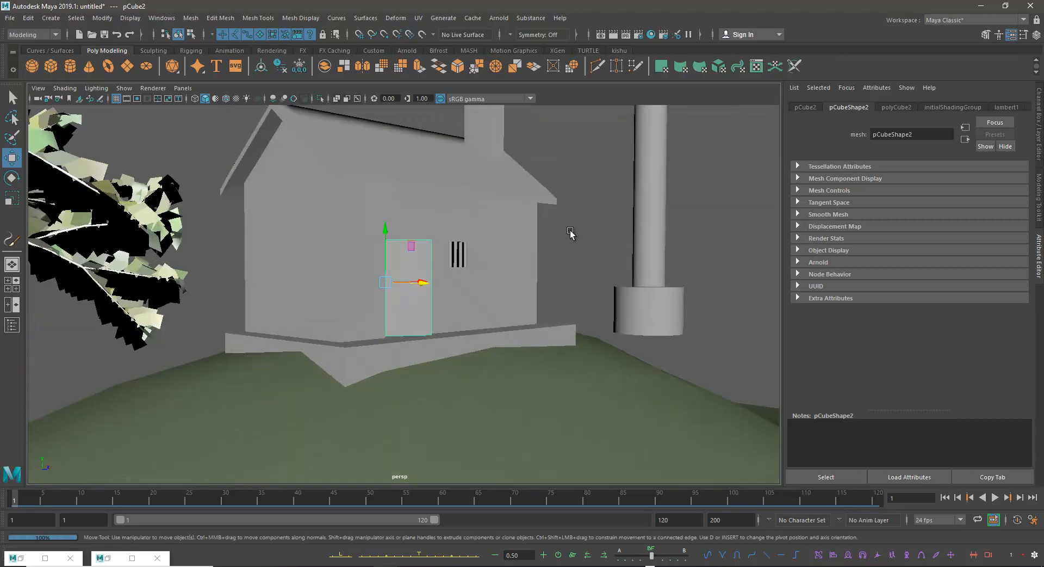
- Select the tower shaft together with its dome roof and lower them onto the hill
click(563, 291)
scroll(552, 280, down, 4)
alt+middle_drag(540, 265, 535, 316)
shift+click(515, 140)
alt+middle_drag(531, 155, 518, 230)
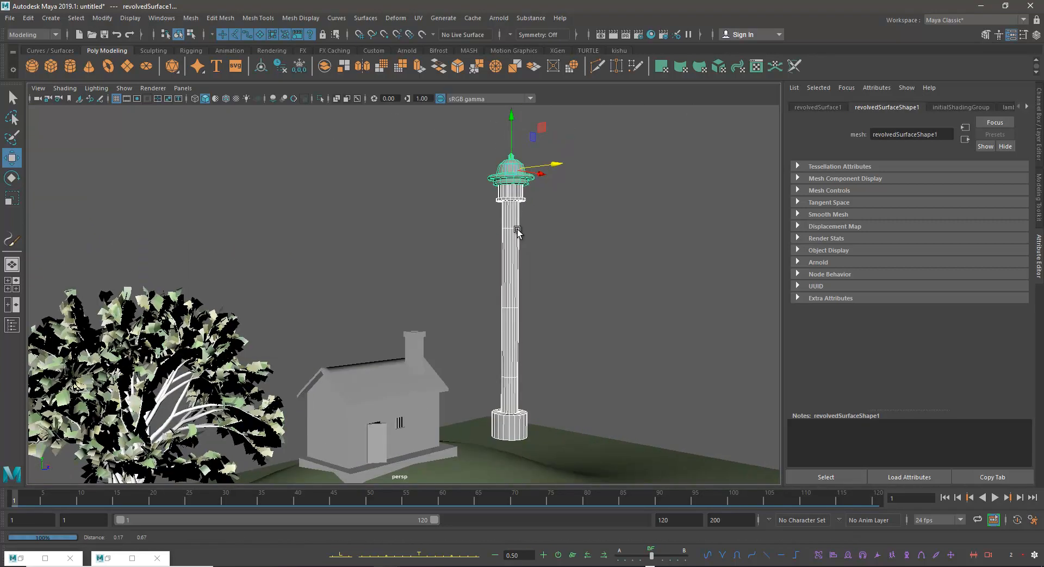
drag(512, 117, 465, 341)
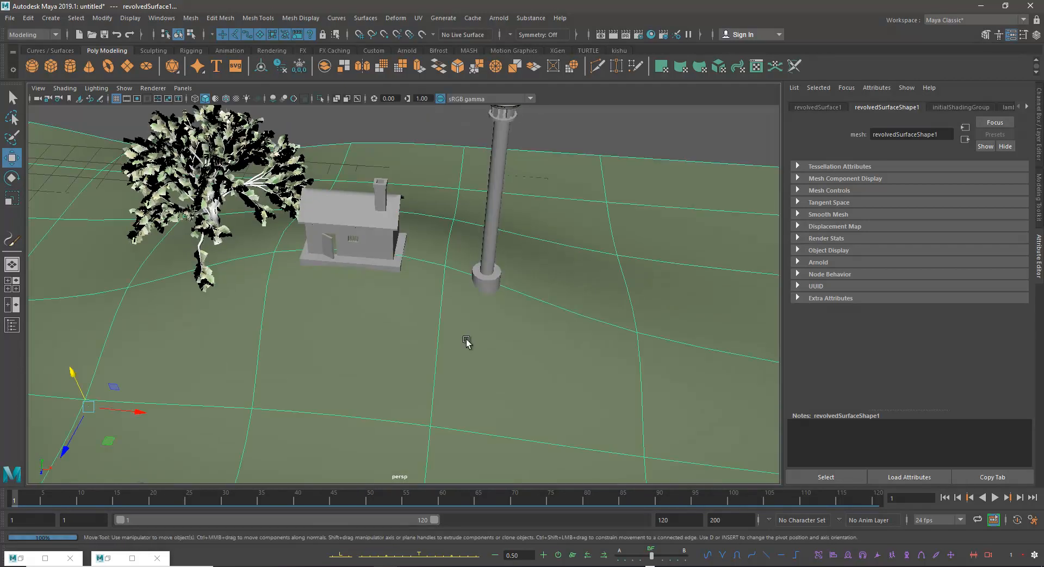
- Raise the ground plane vertex on the slope beyond the tower to a Y of about 3.064
alt+middle_drag(466, 338, 477, 296)
click(567, 297)
right_drag(555, 275, 364, 243)
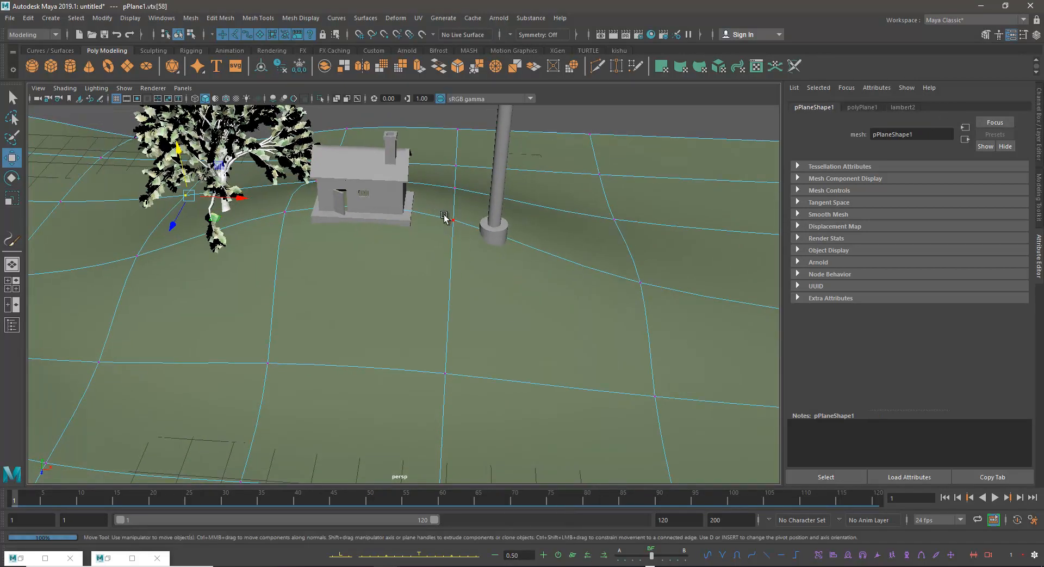
alt+drag(474, 249, 432, 209)
alt+drag(532, 332, 535, 383)
drag(572, 201, 610, 227)
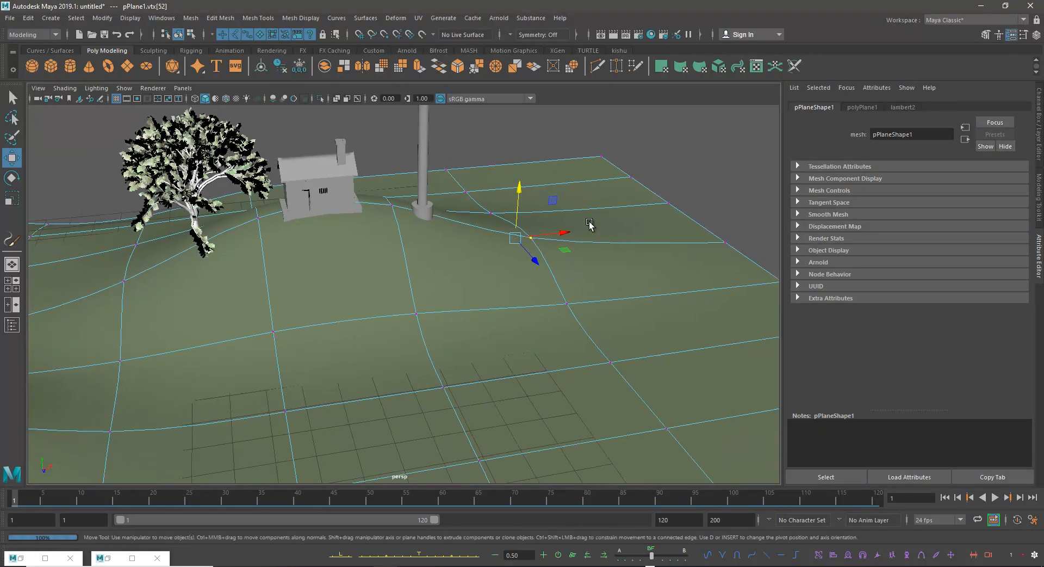
drag(521, 194, 528, 151)
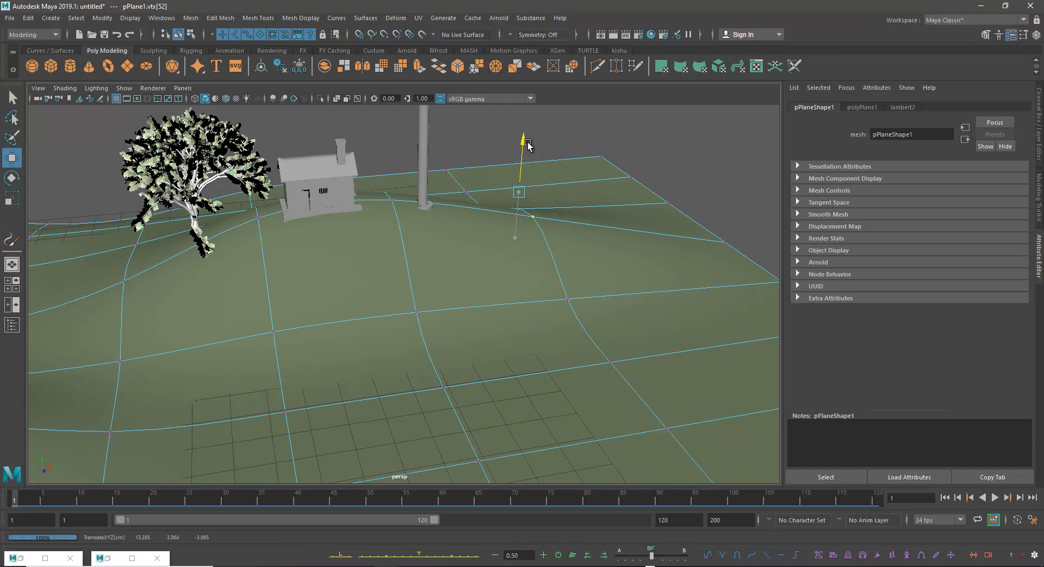
- Lower the raised ground vertex to a Y of about 2.254 while checking it in the camera1 view
key(space)
key(space)
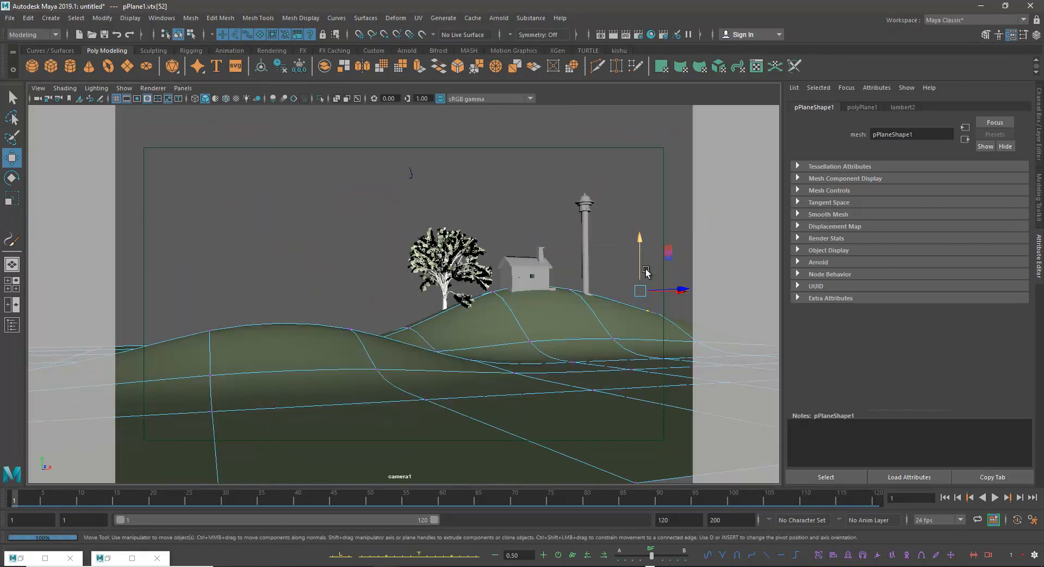
drag(642, 244, 639, 249)
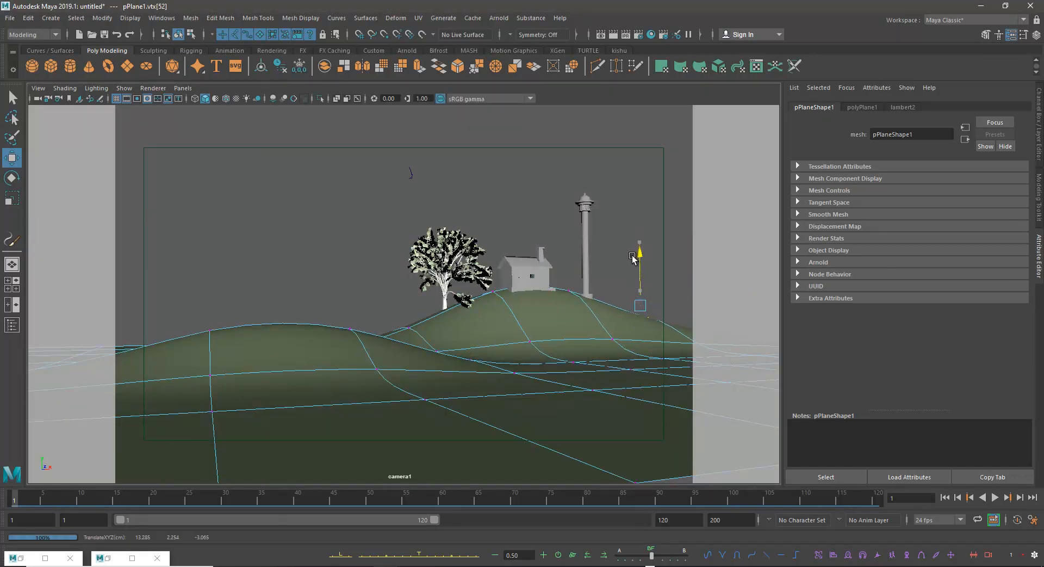
key(space)
key(space)
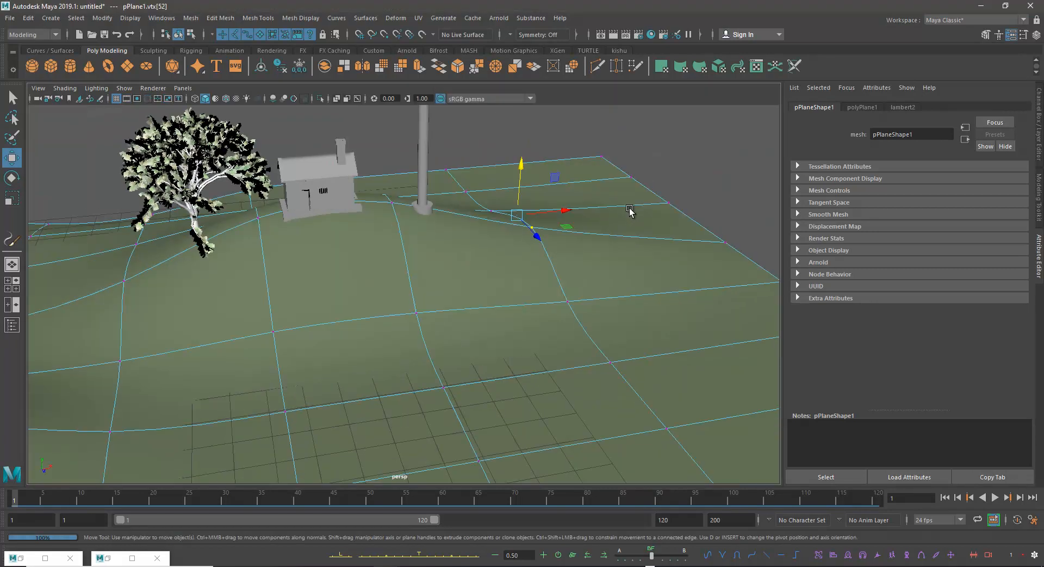
- Return to object selection and shift the whole tower across the hilltop with the Move tool
alt+drag(449, 218, 461, 216)
right_drag(554, 262, 682, 176)
alt+middle_drag(490, 225, 516, 270)
alt+middle_drag(446, 251, 440, 310)
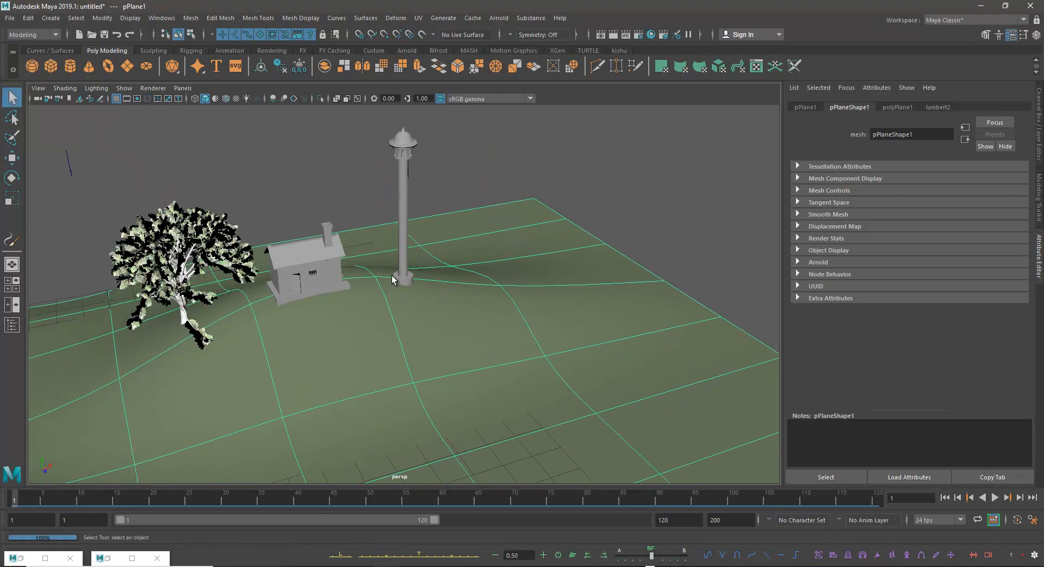
click(407, 212)
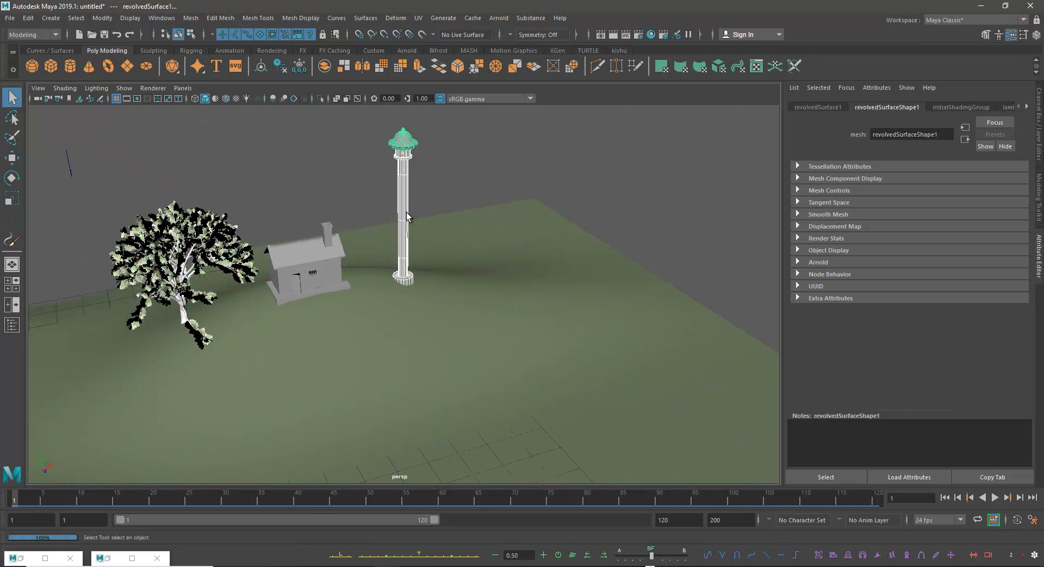
key(w)
alt+drag(434, 267, 375, 335)
drag(400, 191, 386, 166)
- Adjust the tower's height to a Translate Y of about 8.295 so that its base sits on the hill
alt+drag(389, 218, 405, 152)
alt+middle_drag(442, 247, 466, 272)
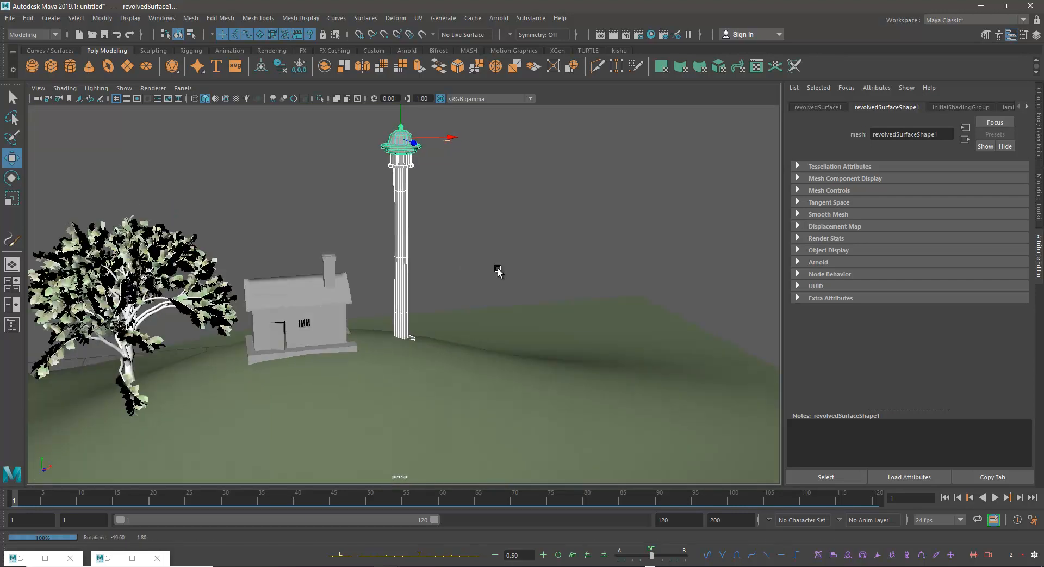
alt+drag(466, 273, 431, 157)
alt+middle_drag(430, 157, 432, 185)
drag(401, 127, 433, 240)
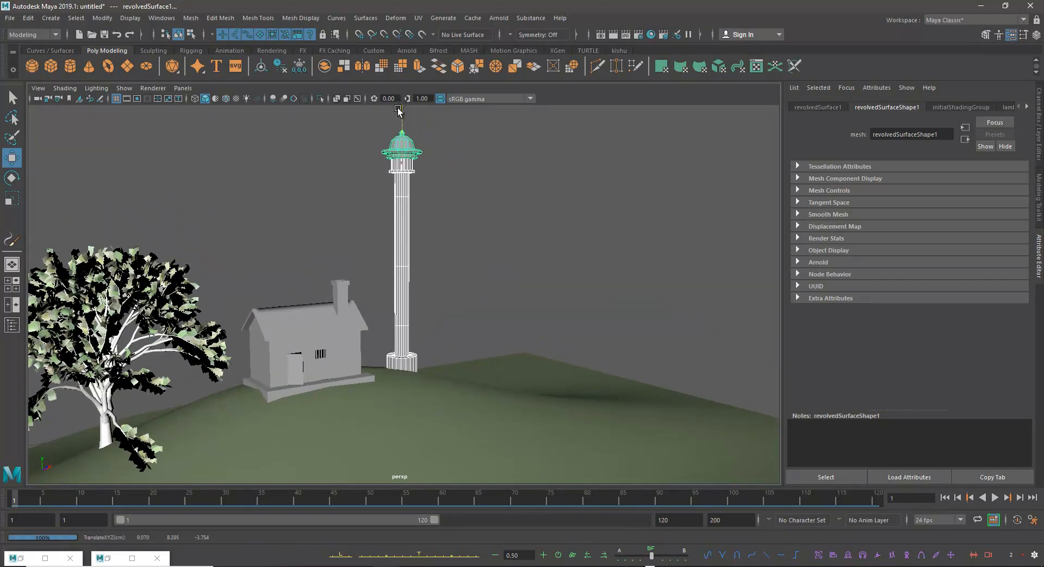
click(393, 129)
click(433, 303)
alt+drag(433, 302, 401, 385)
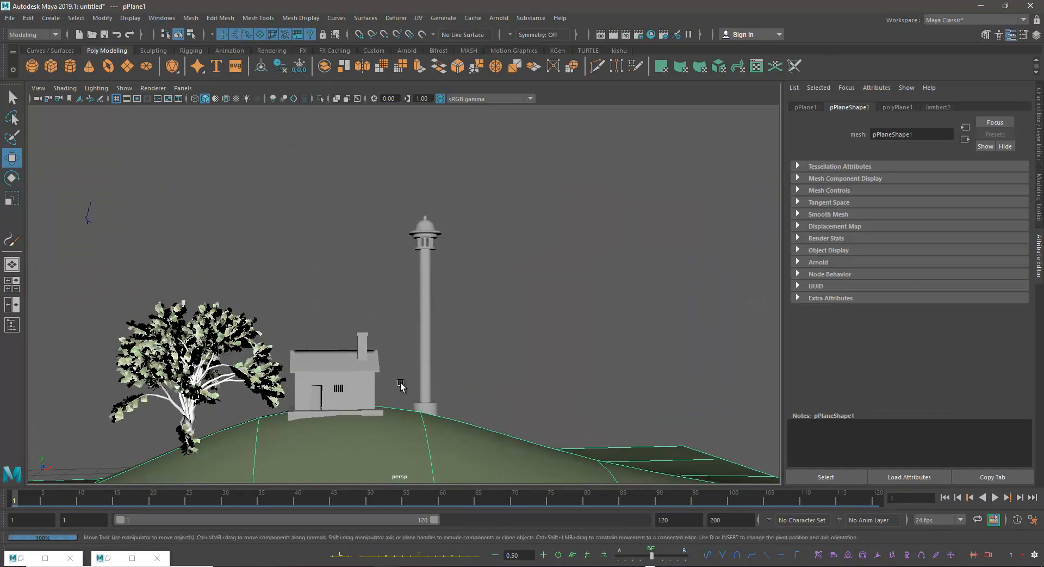
- Adjust the height of the two ground plane vertices beside the house and the tower base, and return to object selection
right_drag(393, 416, 194, 291)
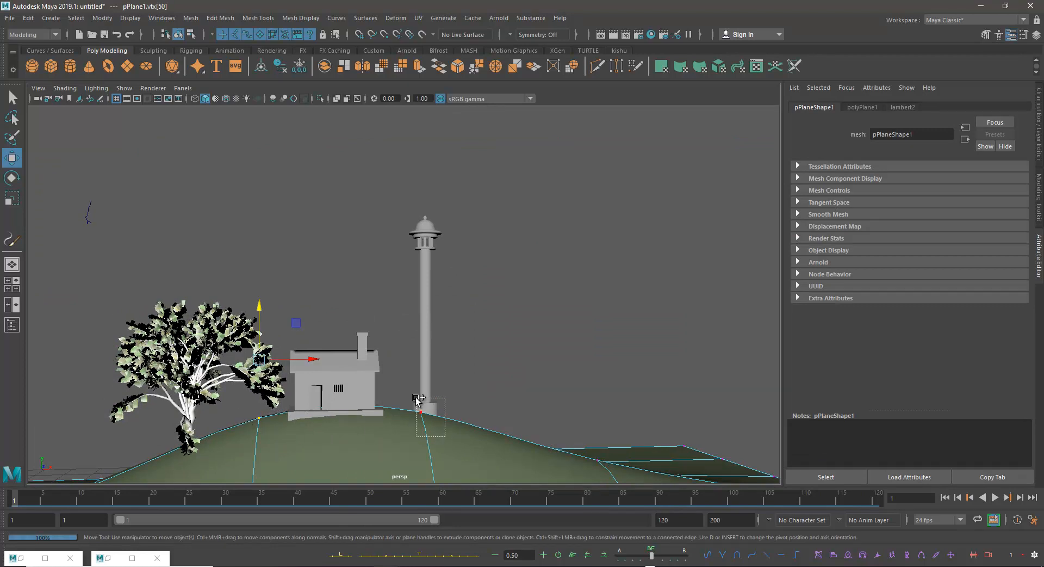
drag(342, 309, 341, 318)
scroll(473, 370, up, 5)
alt+drag(474, 370, 499, 357)
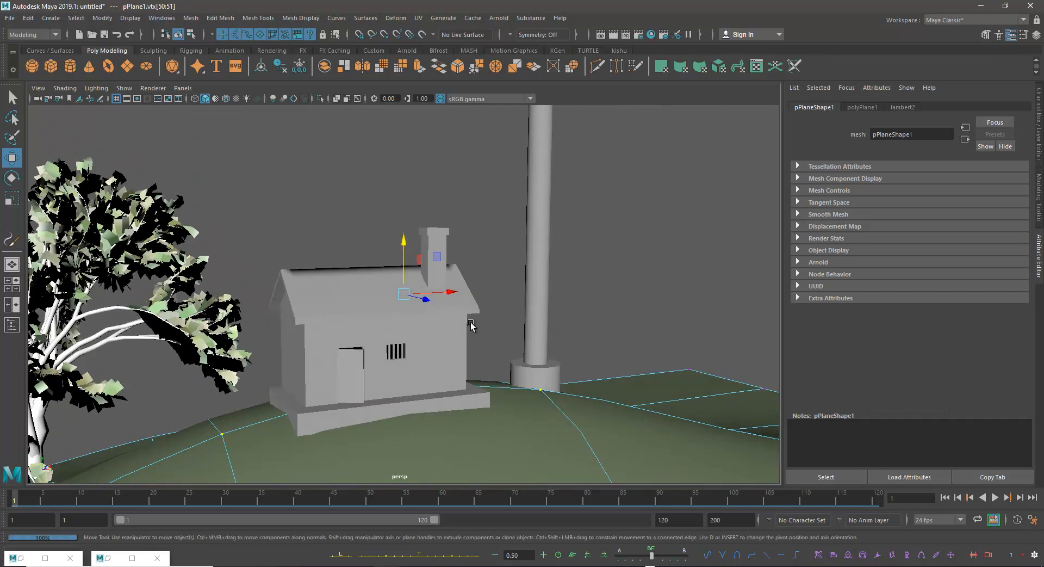
drag(408, 248, 397, 250)
right_drag(652, 276, 753, 230)
click(666, 337)
- Select the oak tree and reposition it on the slope beside the house with the Move tool
scroll(436, 321, down, 5)
alt+middle_drag(421, 316, 513, 243)
alt+drag(513, 244, 321, 287)
click(383, 170)
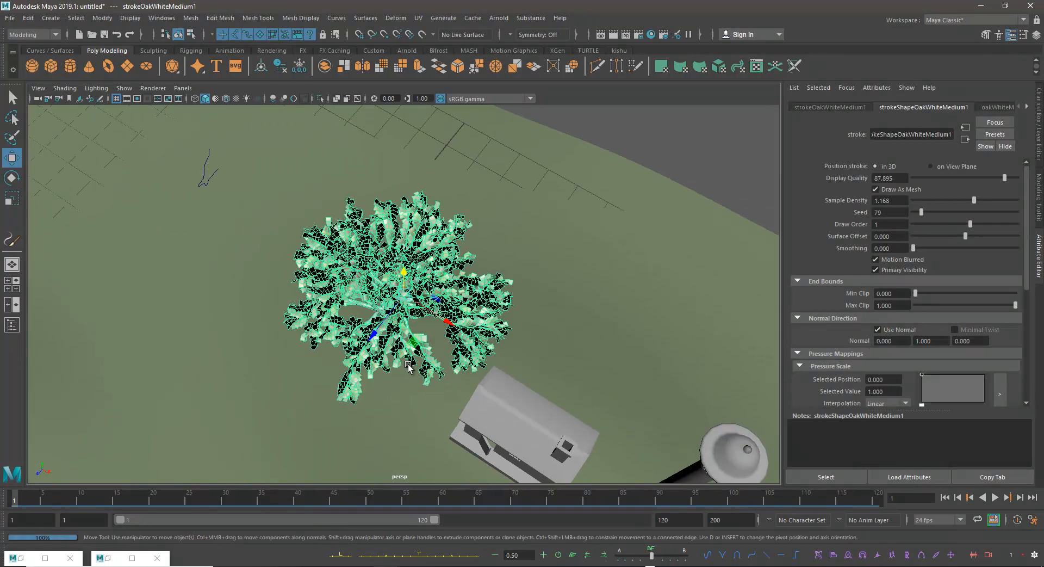
drag(411, 347, 387, 303)
drag(374, 266, 345, 300)
- Rotate the oak tree about its vertical axis and check its orientation in the camera1 view
key(e)
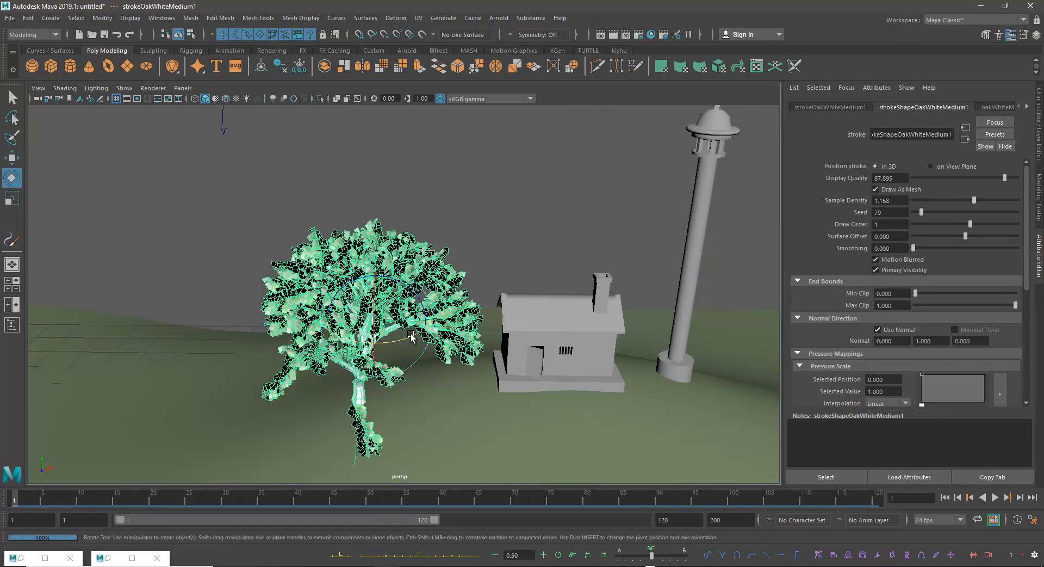
drag(413, 339, 498, 343)
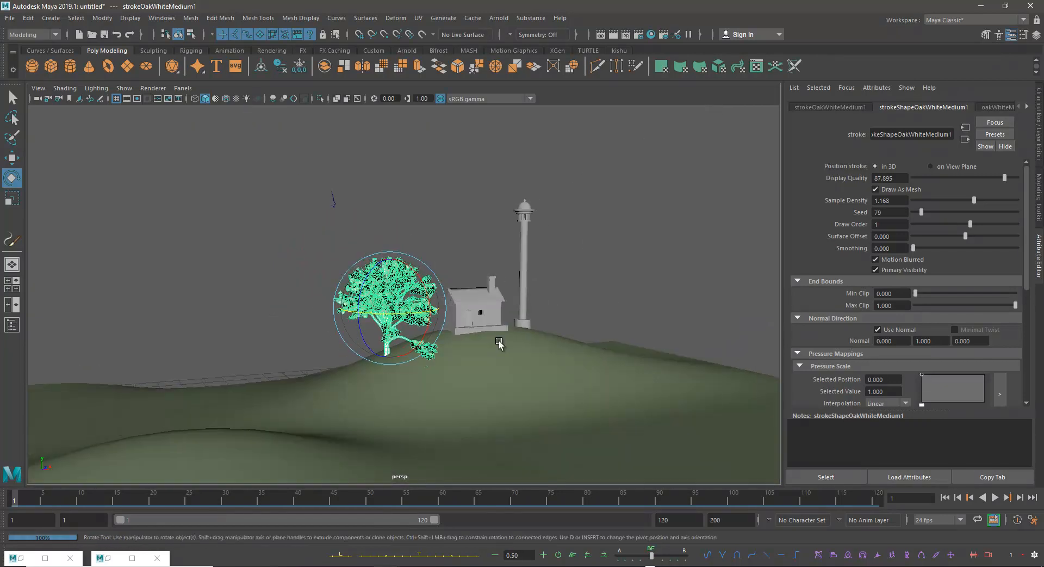
key(space)
key(space)
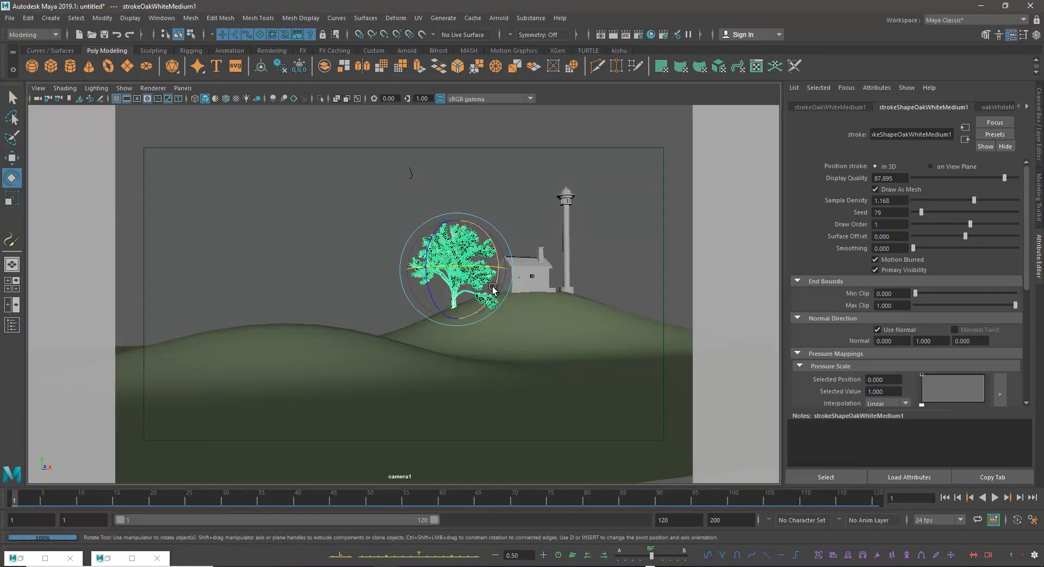
- Move the oak tree uphill toward the house, to about X 3.839 and Z -4.272
key(w)
key(space)
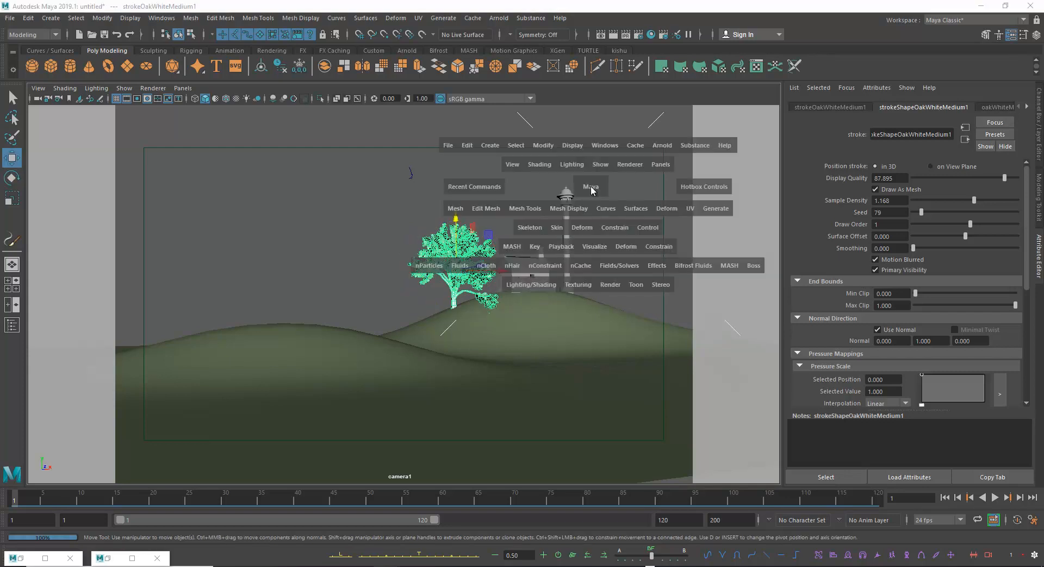
alt+drag(580, 213, 612, 245)
alt+right_drag(611, 245, 653, 247)
alt+drag(653, 247, 616, 221)
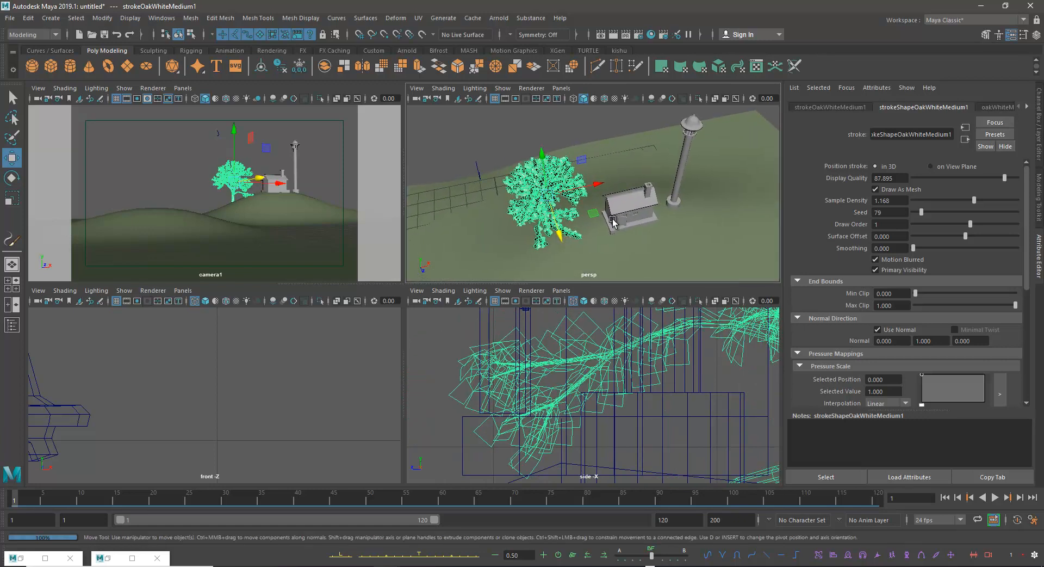
alt+right_drag(589, 228, 640, 266)
drag(572, 215, 612, 231)
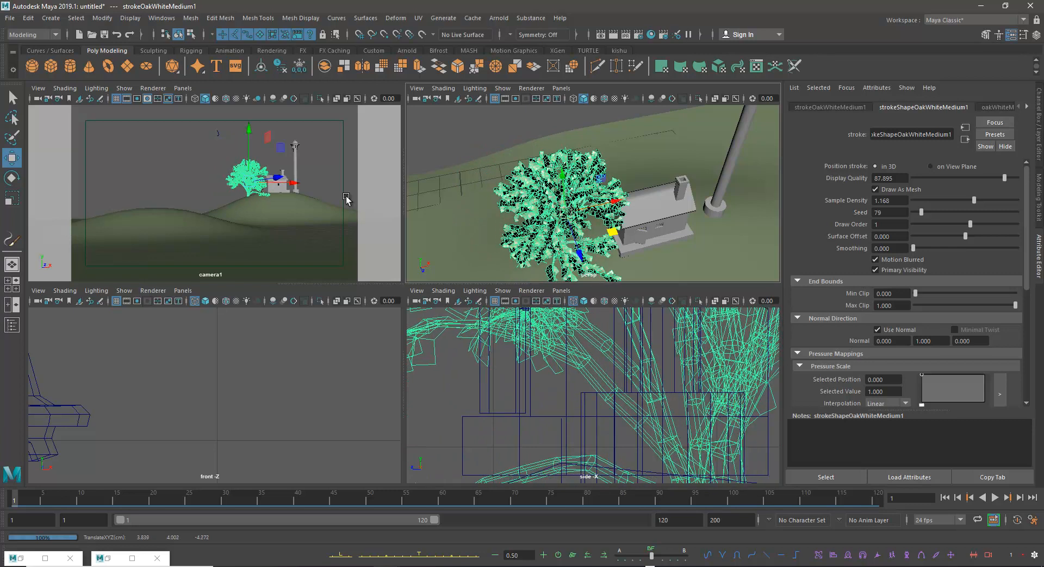
key(space)
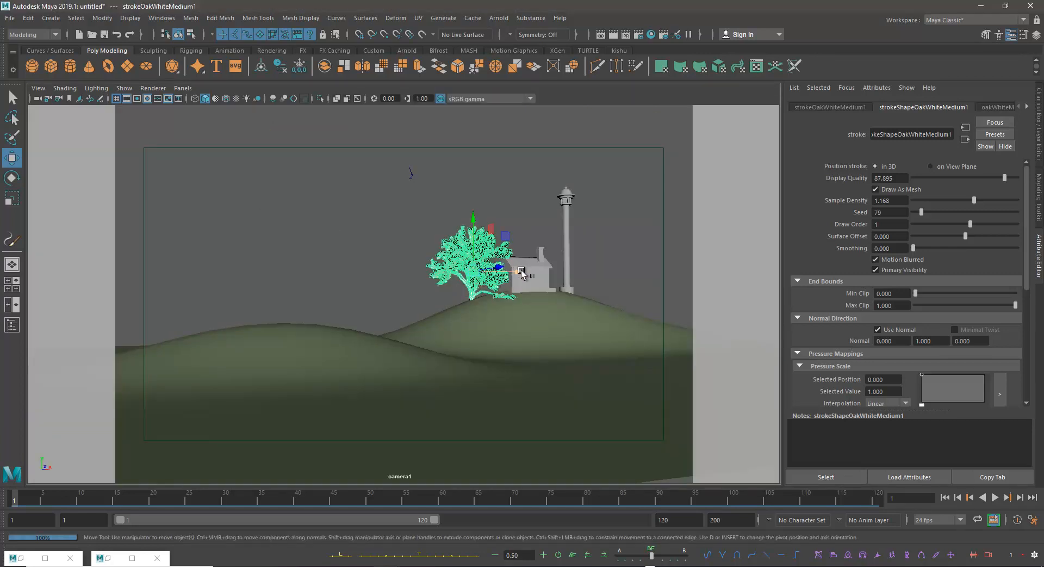
- Slide the oak tree back down the slope to about X 2.906, Z -5.070 and rotate it to -90° in Y
drag(521, 274, 493, 275)
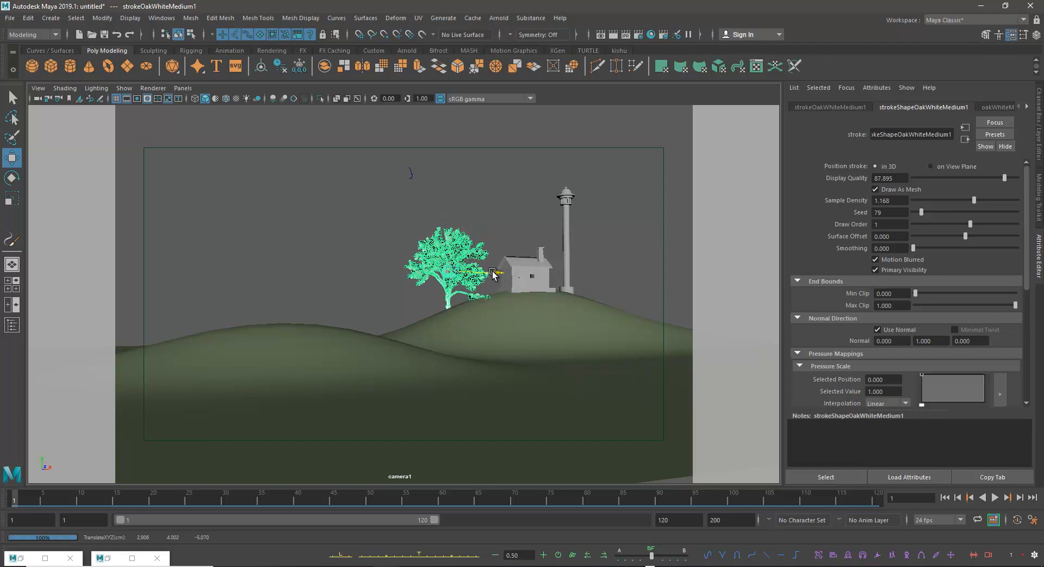
drag(492, 273, 438, 277)
click(12, 177)
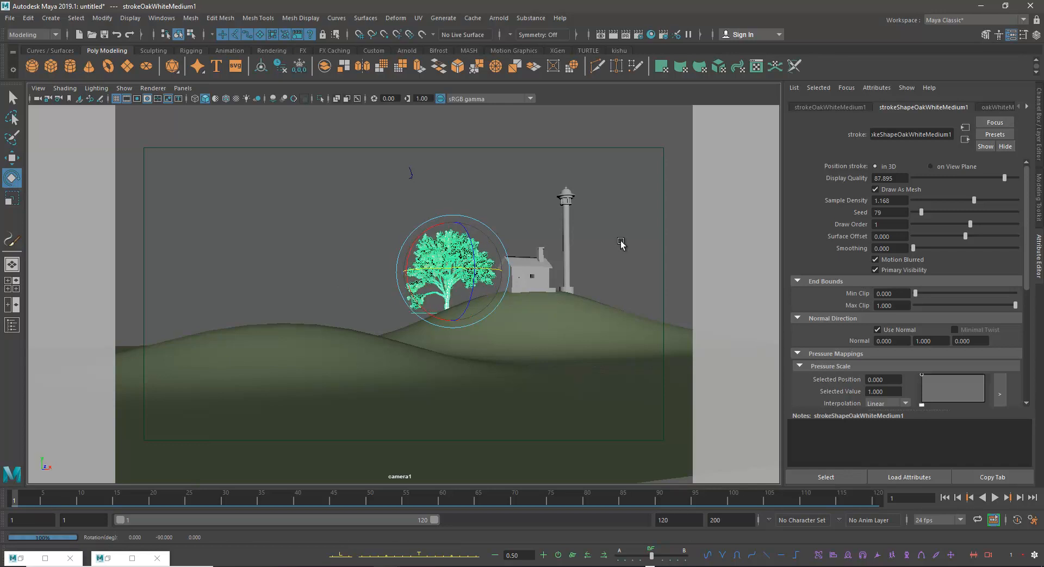
- Move the oak tree to about X 2.863, Y 3.758, Z -5.250 so that its trunk meets the slope
key(w)
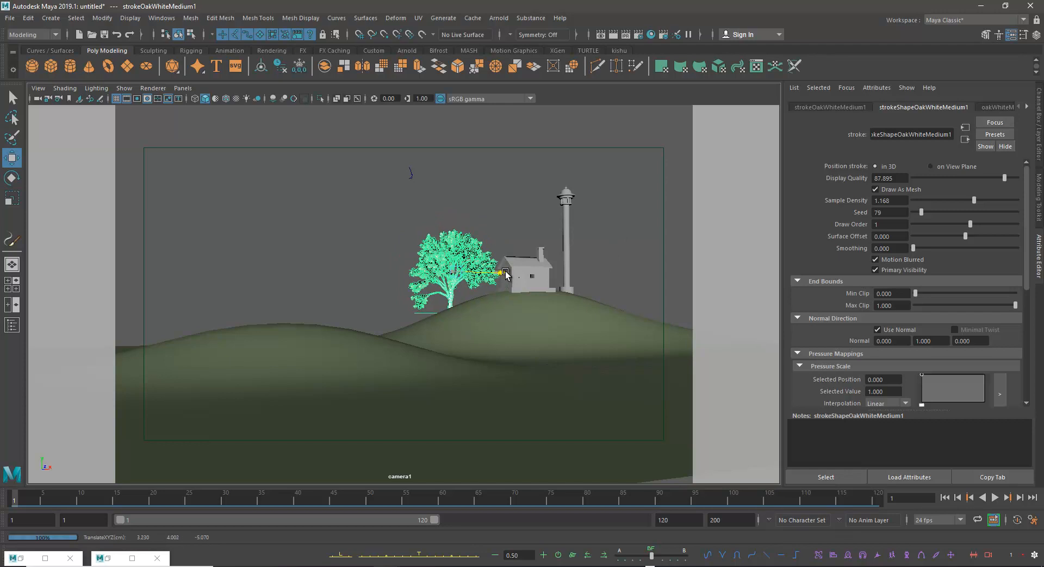
key(space)
drag(564, 236, 546, 239)
drag(596, 199, 582, 187)
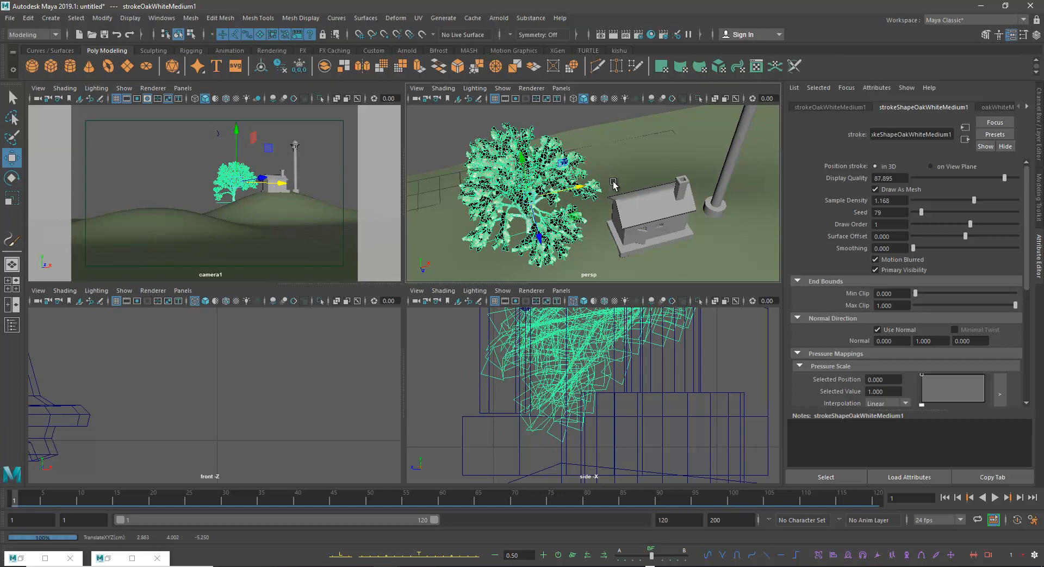
key(space)
alt+drag(590, 228, 271, 260)
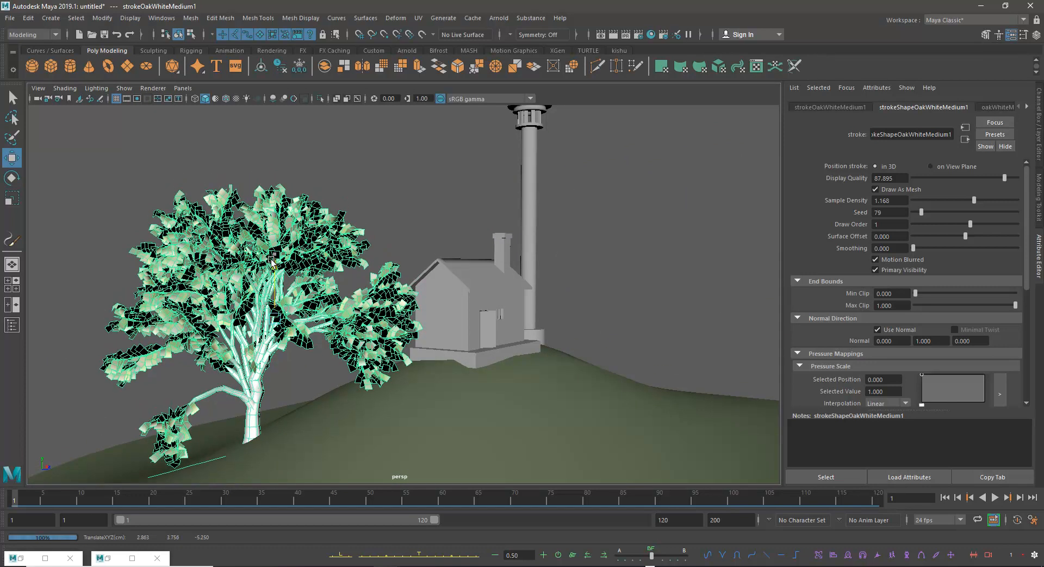
- Scale the oak tree up slightly, raise it to fit the slope and clear the selection
key(space)
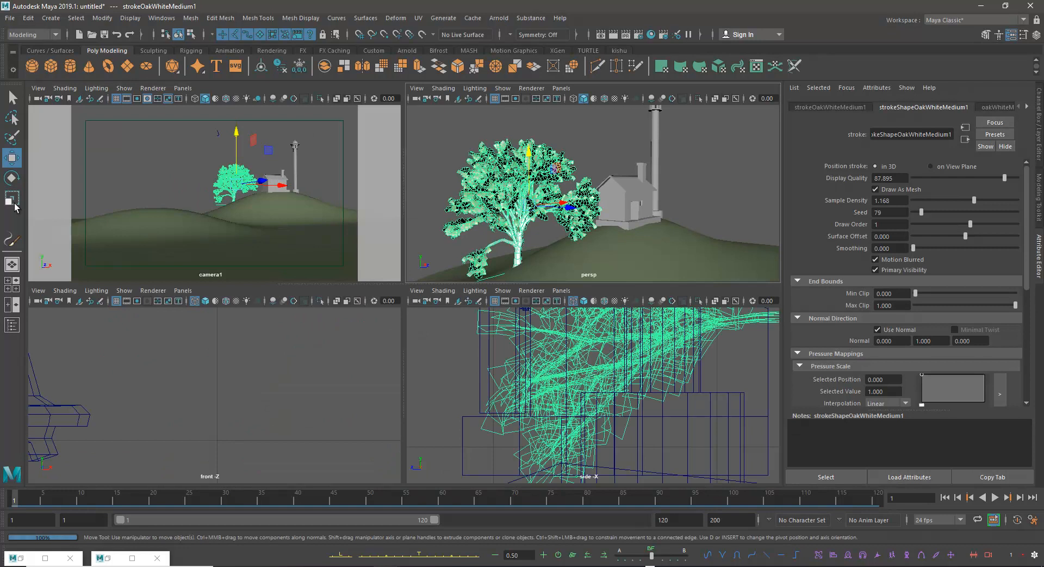
click(16, 203)
drag(523, 212, 544, 204)
key(w)
drag(528, 167, 526, 153)
alt+drag(660, 224, 611, 254)
click(637, 135)
- Examine the placement of the tree, house and tower in the perspective and camera1 views
key(space)
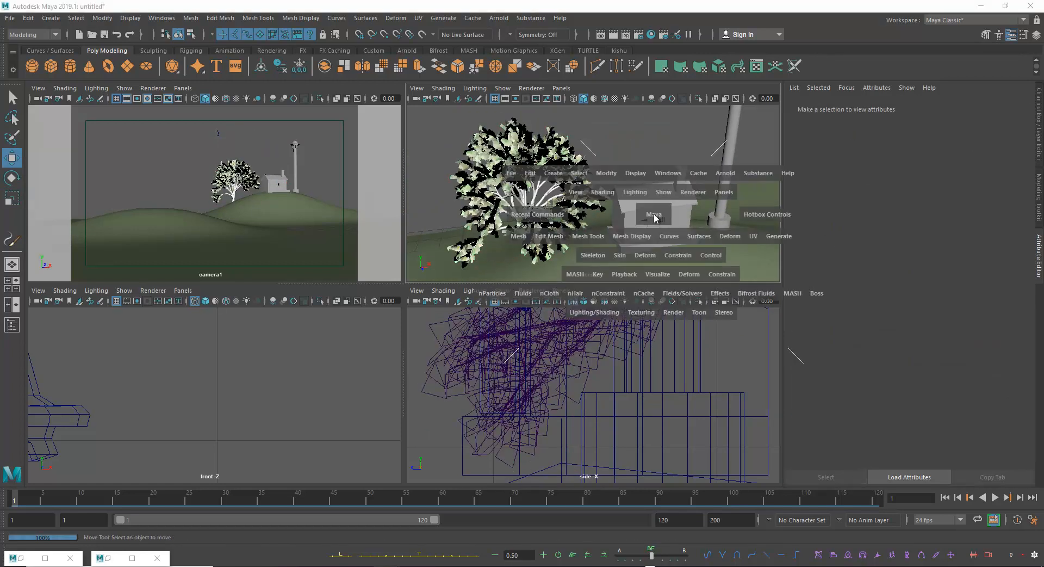
alt+right_drag(636, 256, 332, 215)
alt+drag(481, 312, 513, 311)
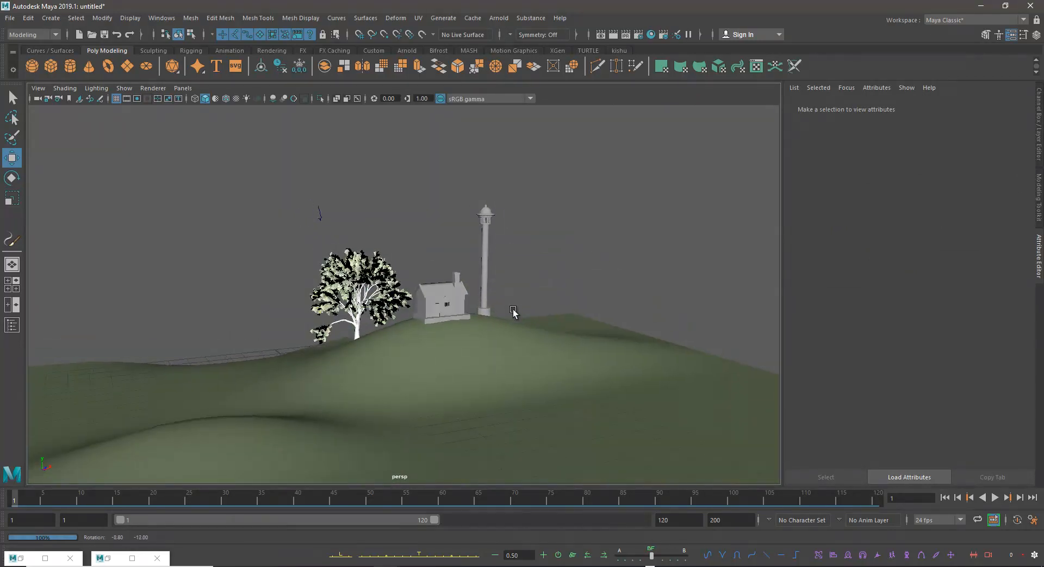
alt+middle_drag(513, 311, 590, 303)
alt+drag(590, 303, 563, 295)
alt+middle_drag(562, 295, 570, 296)
key(space)
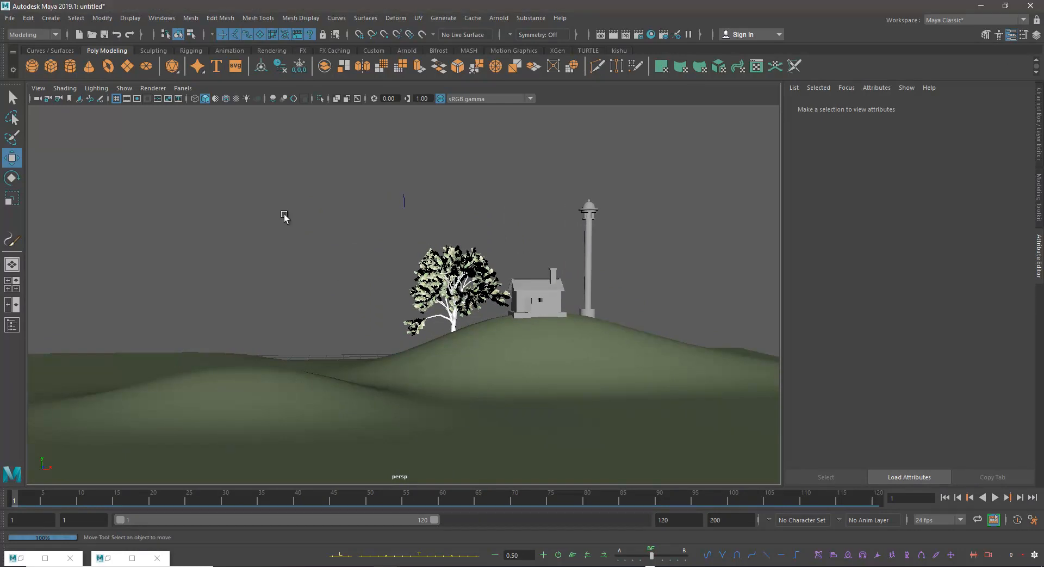
key(space)
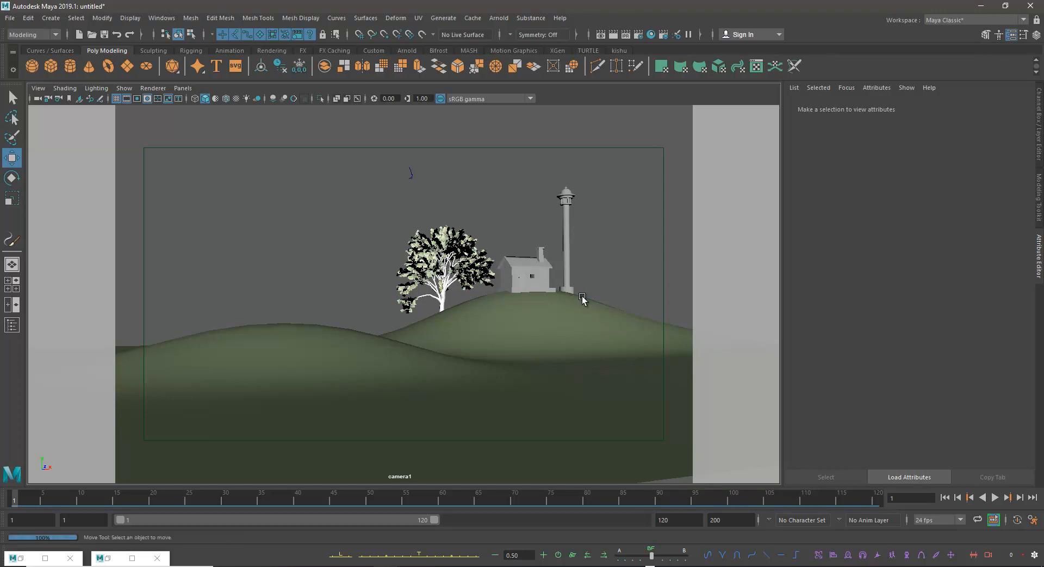
- Select the tower shaft together with its dome, shift them slightly away from the house and seat them on the hill
click(565, 265)
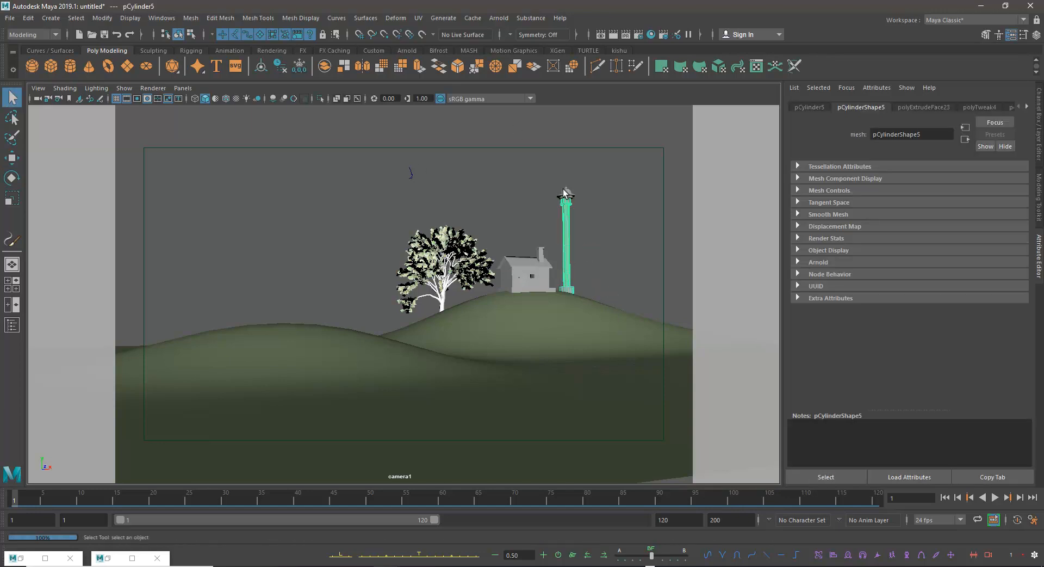
click(564, 194)
drag(610, 196, 614, 197)
drag(571, 155, 566, 145)
click(620, 253)
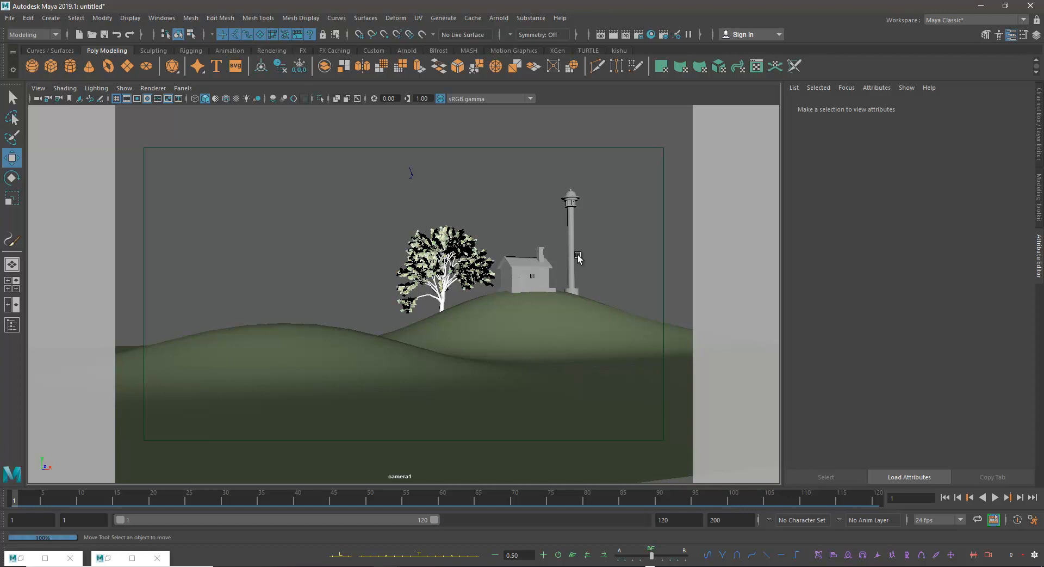
- Select the oak tree and shift it slightly farther from the house, comparing the perspective and camera1 views
key(space)
key(space)
alt+drag(559, 213, 464, 217)
click(550, 253)
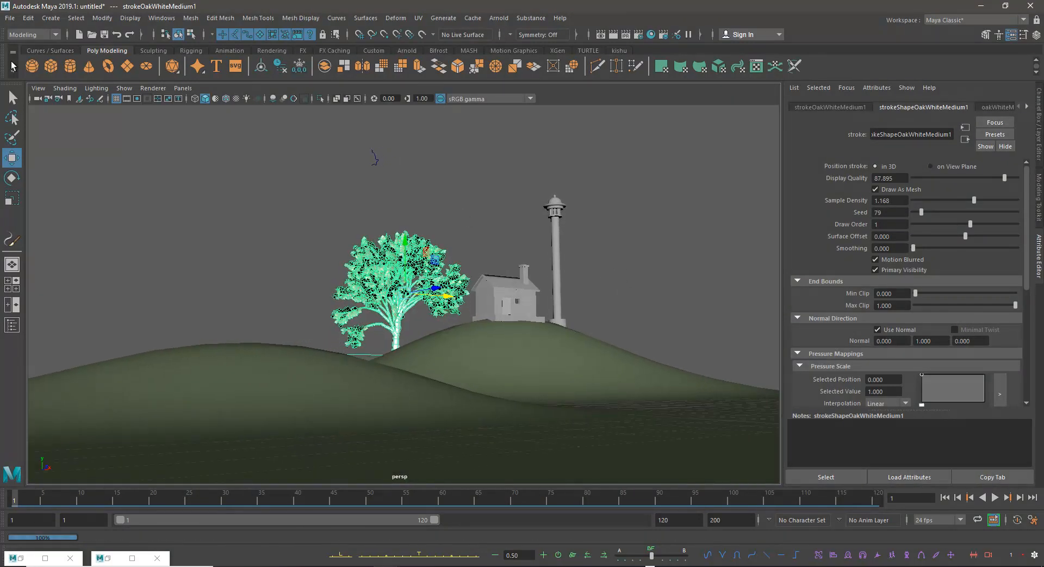
key(space)
key(space)
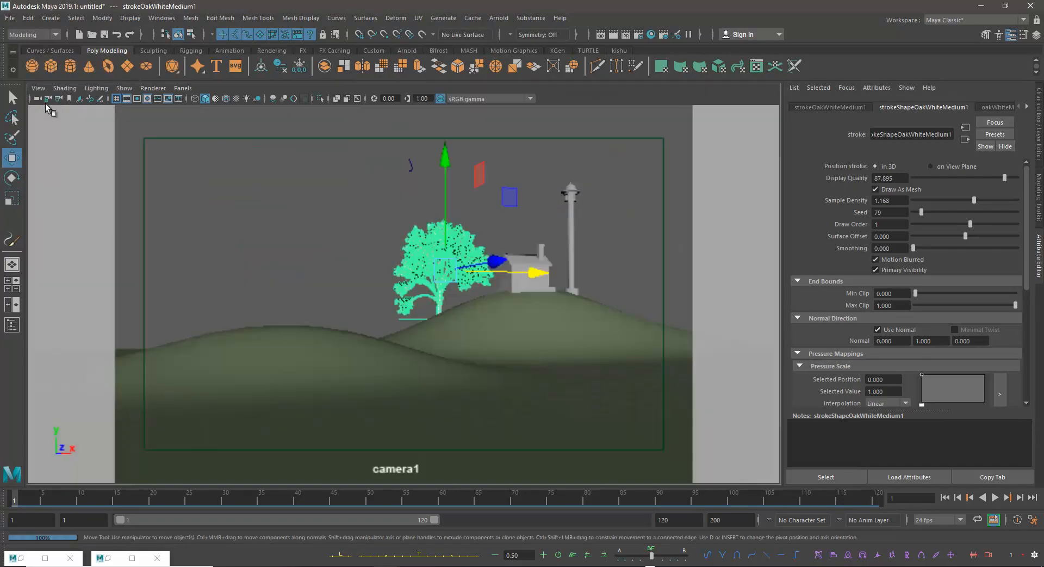
- Select camera1 and unlock all of its translate, rotate, scale and visibility channels
click(38, 88)
click(48, 102)
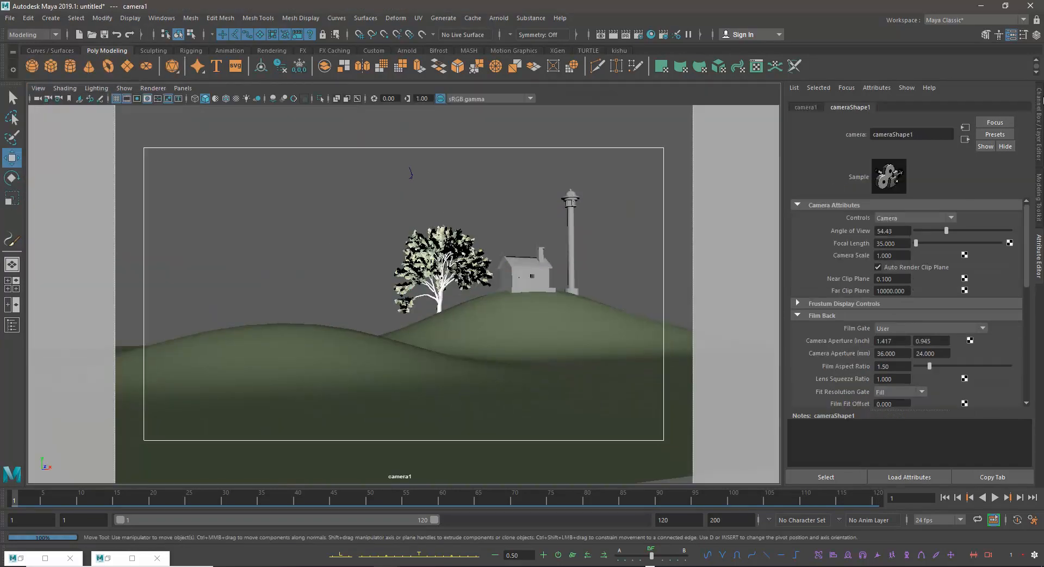
click(1039, 36)
drag(972, 119, 973, 198)
right_click(974, 155)
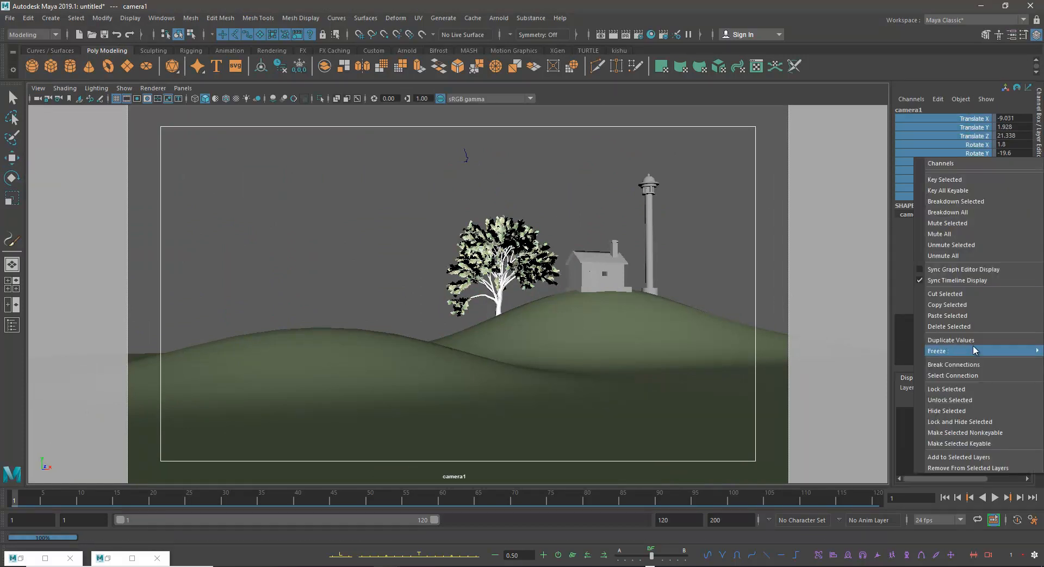
click(974, 400)
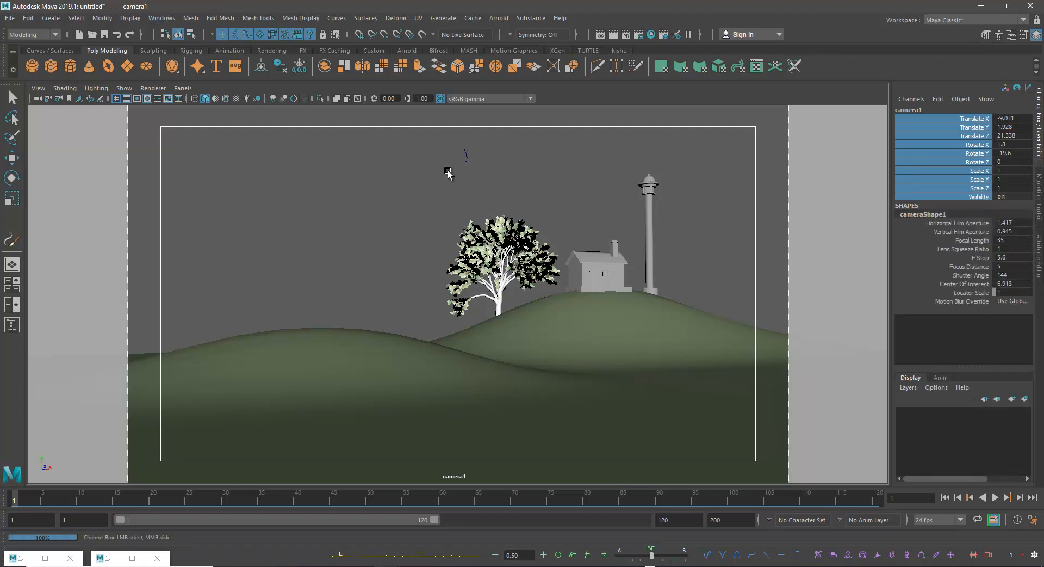
- Reframe camera1 from a lower angle, to about Translate -11.187, 1.604, 20.298 and Rotate 8.4, -24.8, 0
alt+drag(544, 230, 544, 263)
alt+middle_drag(549, 261, 601, 215)
alt+drag(629, 196, 634, 198)
alt+middle_drag(655, 201, 719, 193)
mouse_move(693, 243)
alt+mouse_down()
mouse_move(692, 263)
mouse_move(681, 268)
mouse_move(687, 260)
alt+mouse_up()
alt+middle_drag(687, 261, 774, 207)
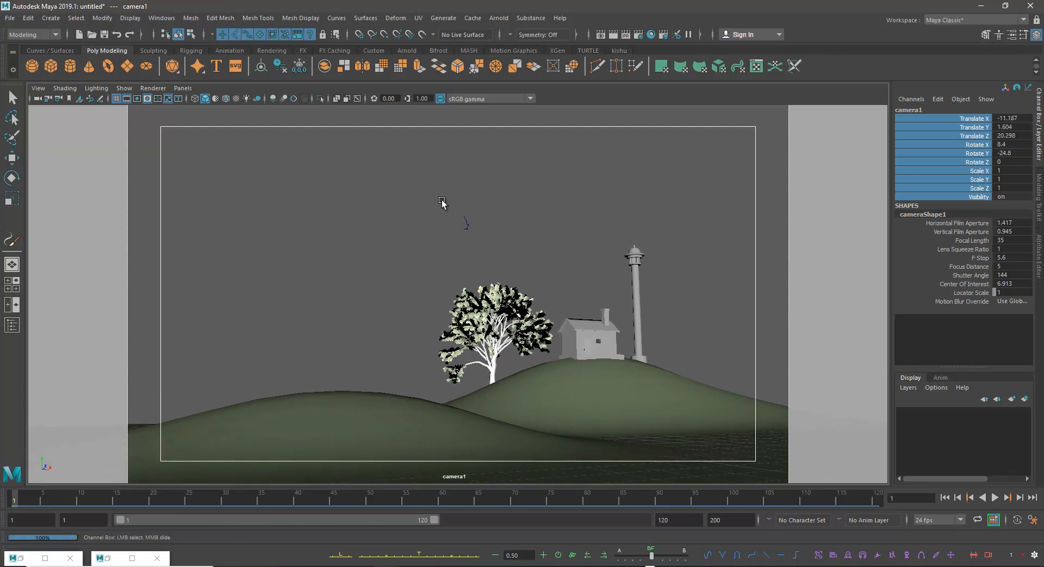
- Delete the stray stroke floating in the sky above the oak tree
drag(445, 201, 486, 238)
key(Delete)
key(w)
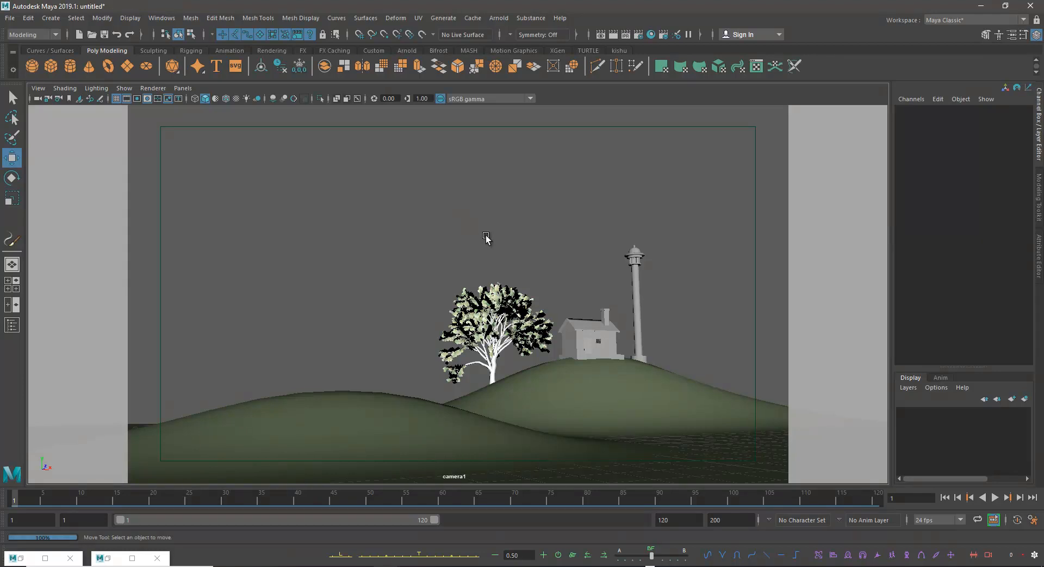
- Fine-tune the camera1 framing to about Translate -10.448, 1.744, 20.521 and Rotate 7.2, -23.2, 0
alt+middle_drag(526, 281, 530, 275)
alt+drag(521, 278, 517, 277)
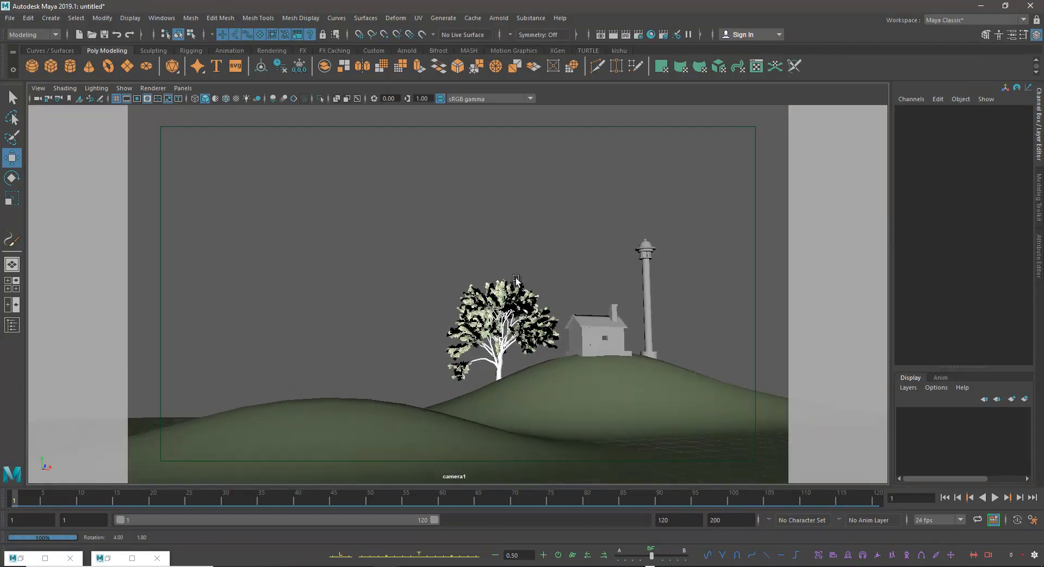
alt+middle_drag(520, 278, 514, 269)
alt+drag(514, 266, 521, 266)
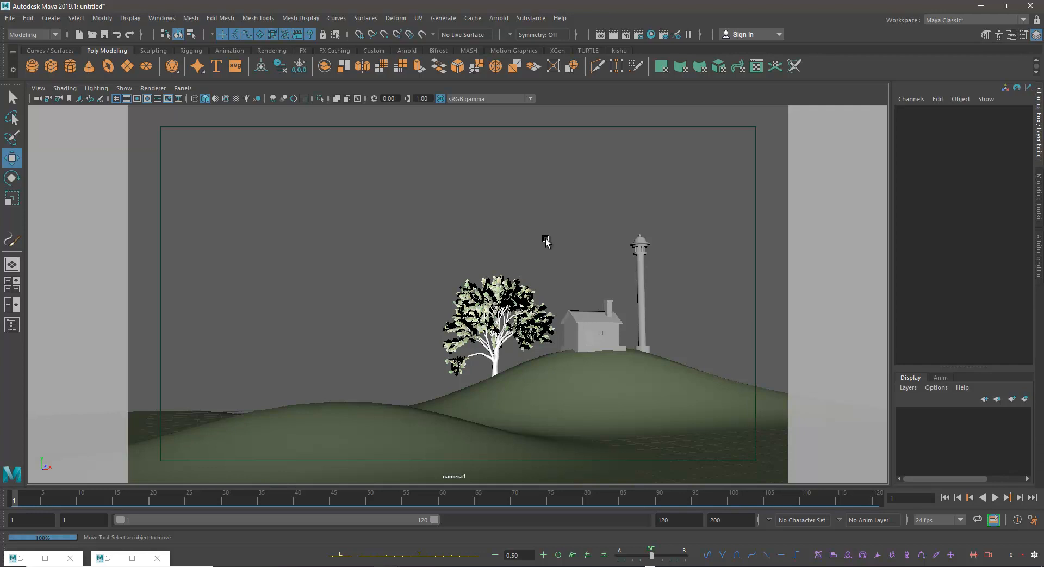
alt+middle_drag(564, 219, 571, 219)
mouse_move(574, 221)
alt+mouse_down()
mouse_move(578, 205)
mouse_move(564, 212)
alt+mouse_up()
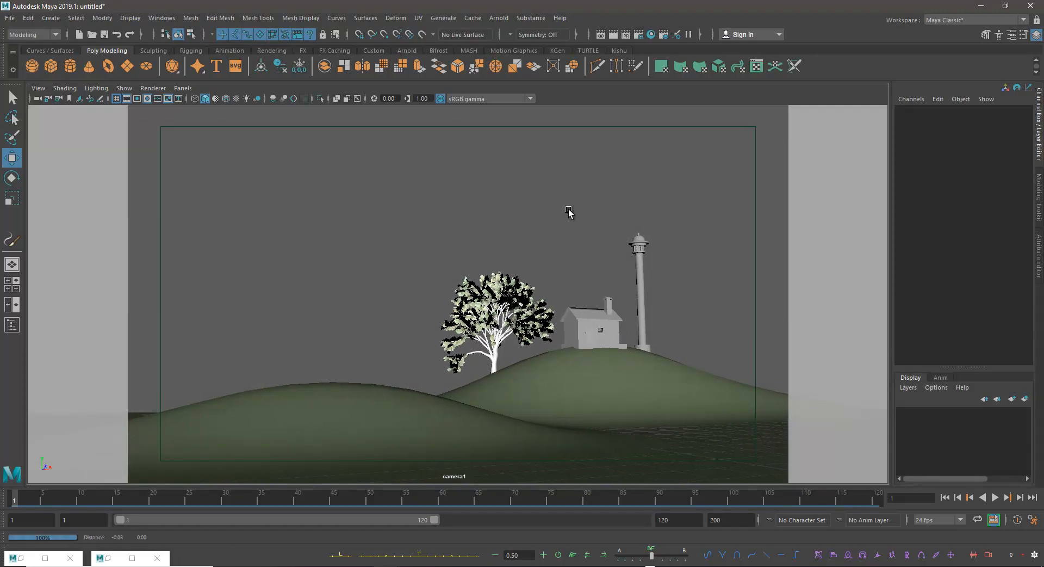
- Lock all of camera1's translate, rotate, scale and visibility channels, deselect it and return to the perspective view
click(38, 88)
click(44, 107)
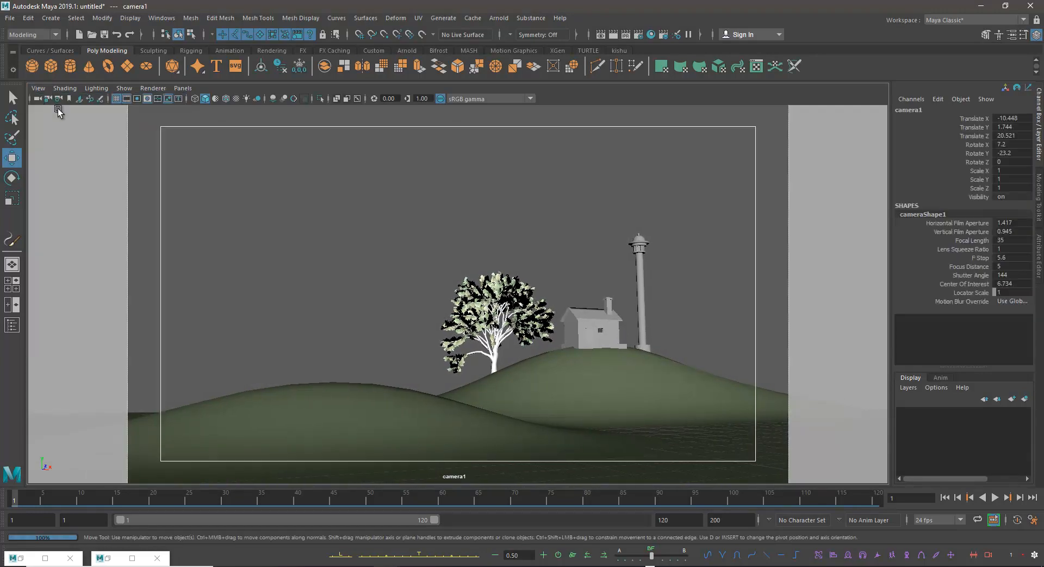
drag(970, 117, 977, 197)
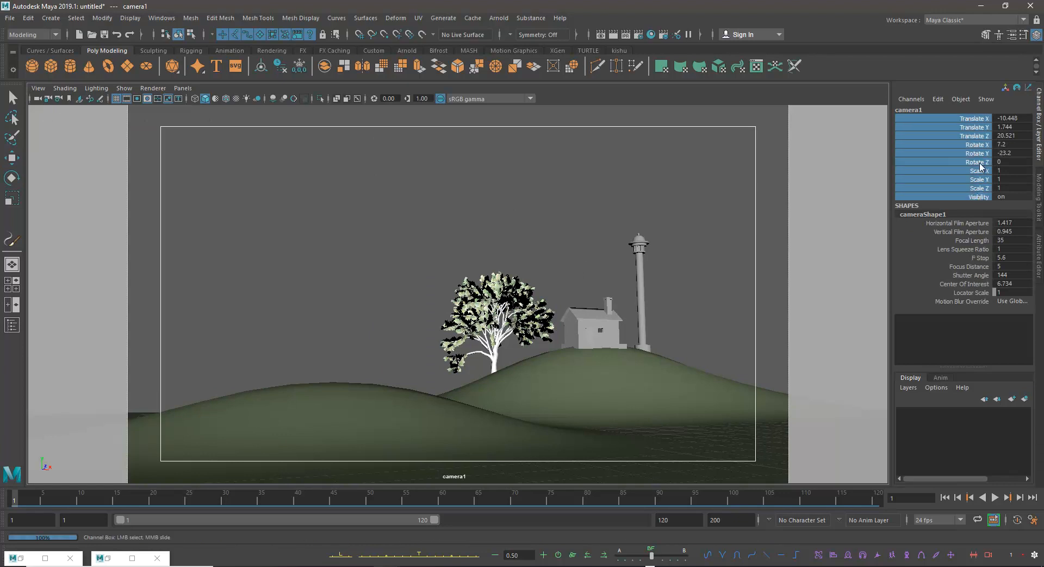
right_click(980, 179)
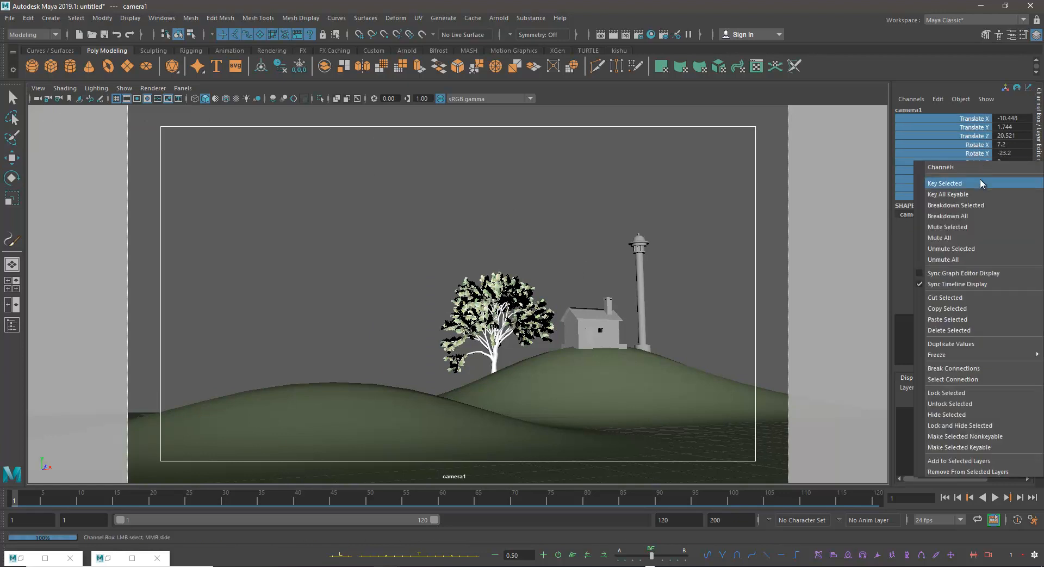
click(956, 393)
key(w)
click(620, 193)
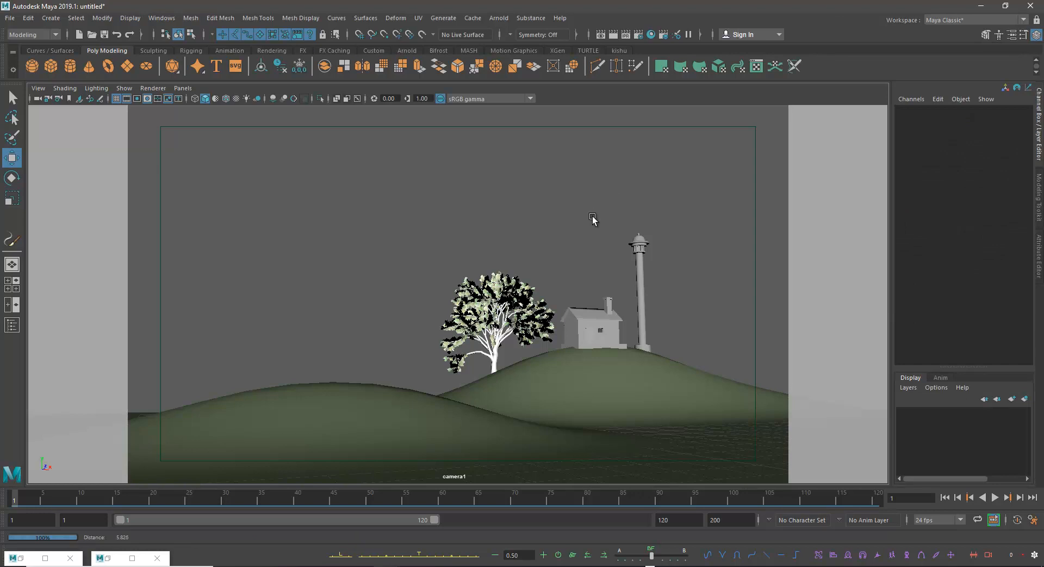
key(space)
key(space)
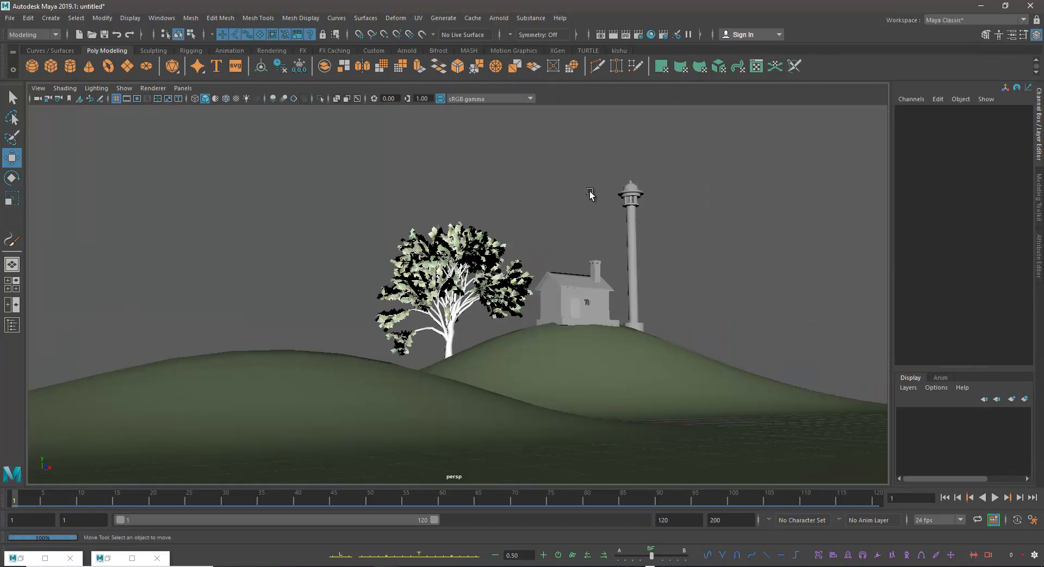